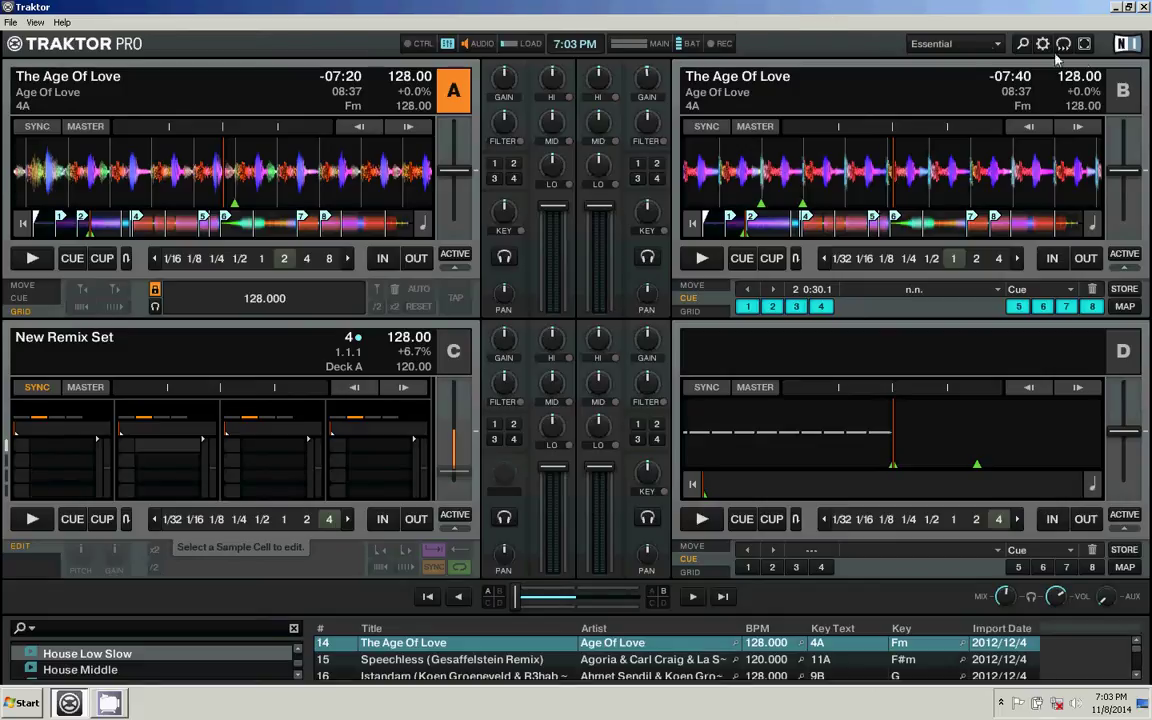
Step: Switch to full screen and sort the Controller Manager's assignment table by control name from the beginning of the alphabet
{"action": "left_click", "coordinate": [1085, 43]}
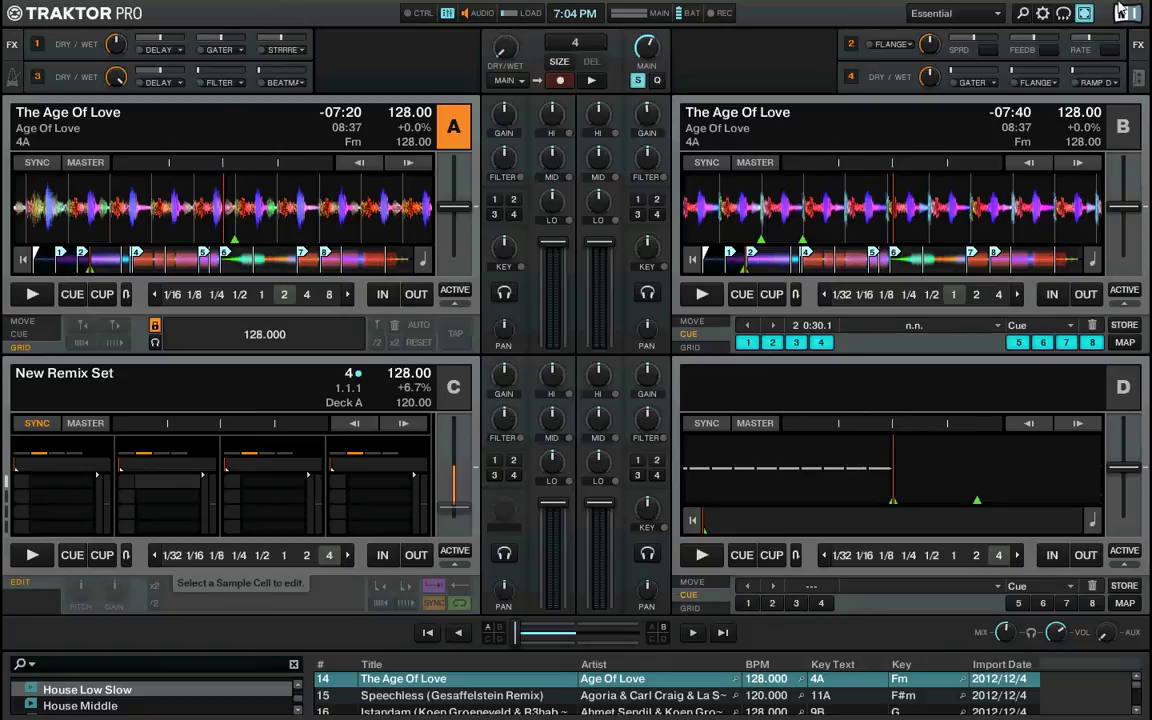
{"action": "left_click", "coordinate": [1042, 12]}
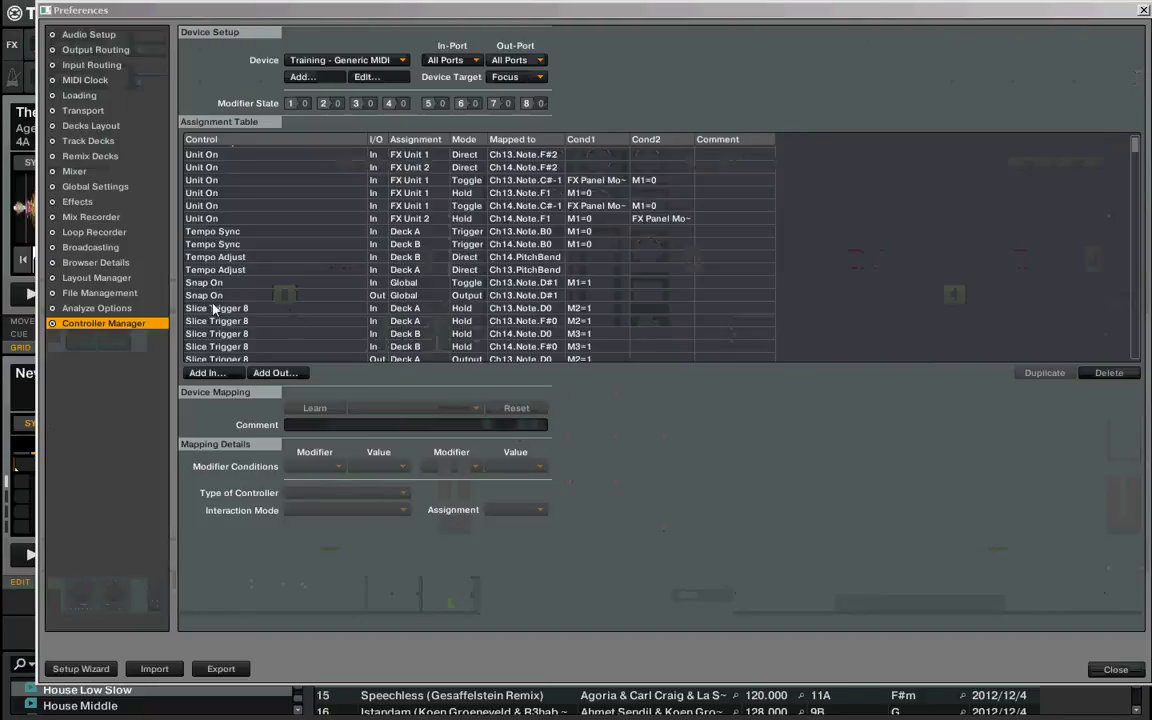
{"action": "left_click", "coordinate": [243, 142]}
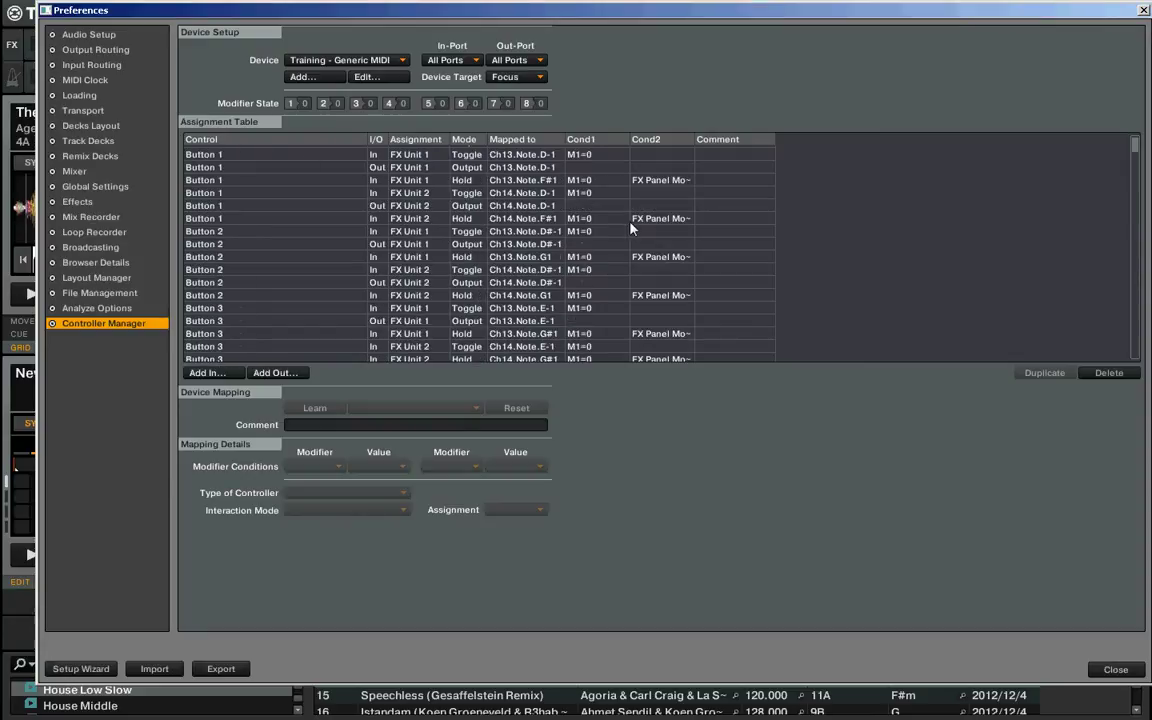
Step: Look through the assignment table for the Freeze controls, examine Deck A's Freeze Mode On mapping, and close the preferences
{"action": "left_click_drag", "start_coordinate": [1134, 143], "coordinate": [1129, 187]}
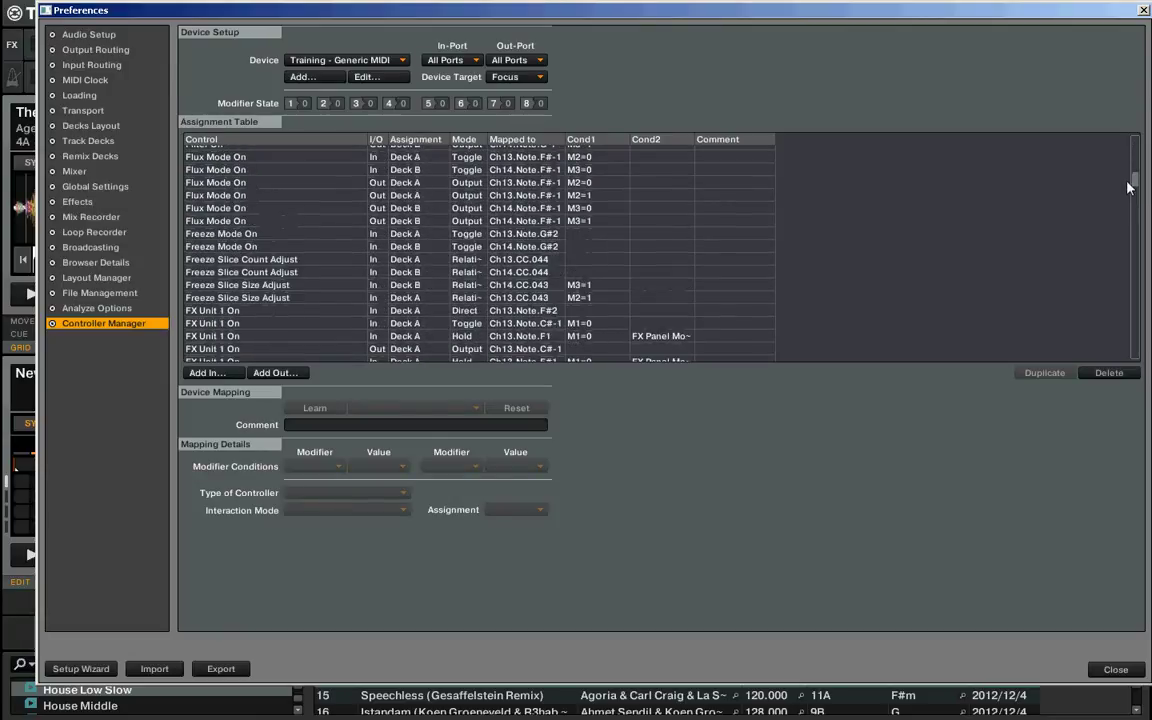
{"action": "left_click_drag", "start_coordinate": [214, 208], "coordinate": [214, 220]}
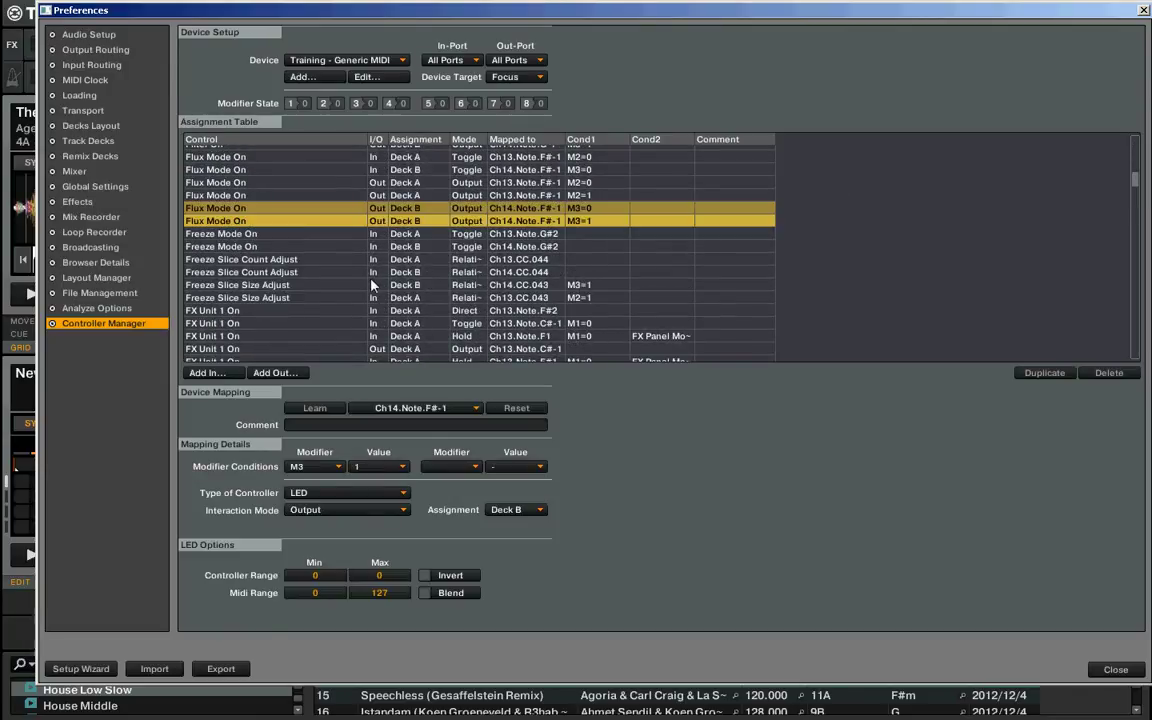
{"action": "scroll", "coordinate": [371, 286], "scroll_direction": "up", "scroll_amount": 1}
{"action": "scroll", "coordinate": [370, 284], "scroll_direction": "down", "scroll_amount": 5}
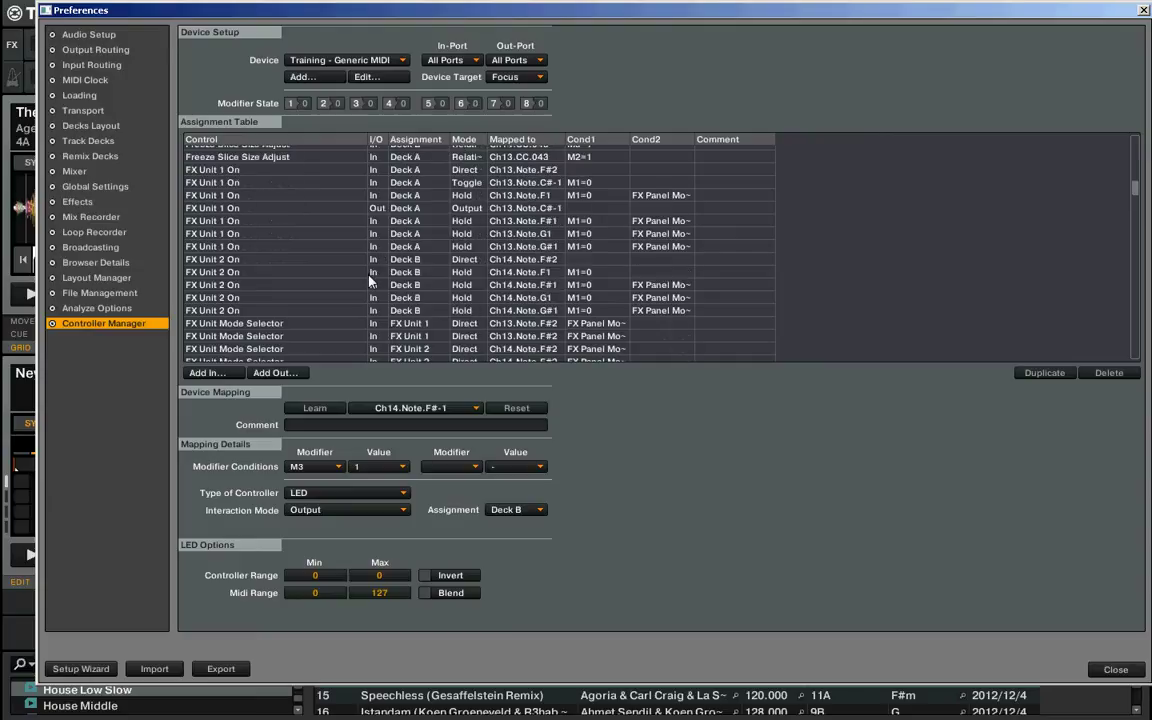
{"action": "scroll", "coordinate": [375, 297], "scroll_direction": "down", "scroll_amount": 2}
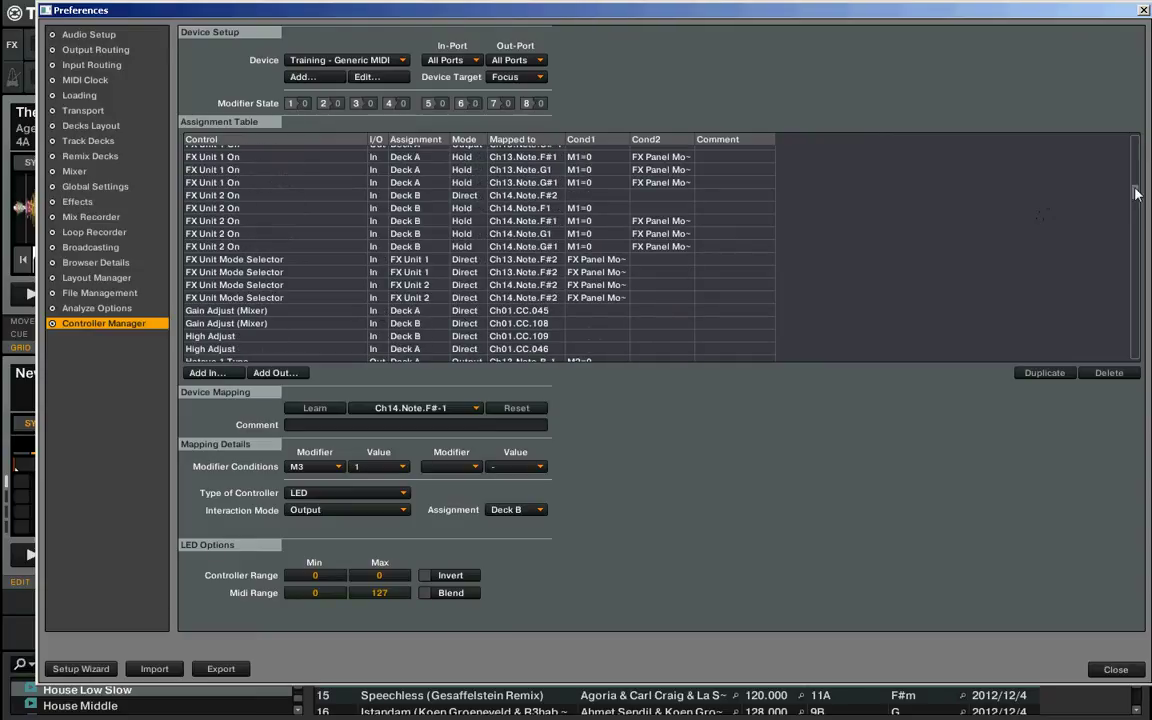
{"action": "left_click_drag", "start_coordinate": [1136, 193], "coordinate": [1137, 221]}
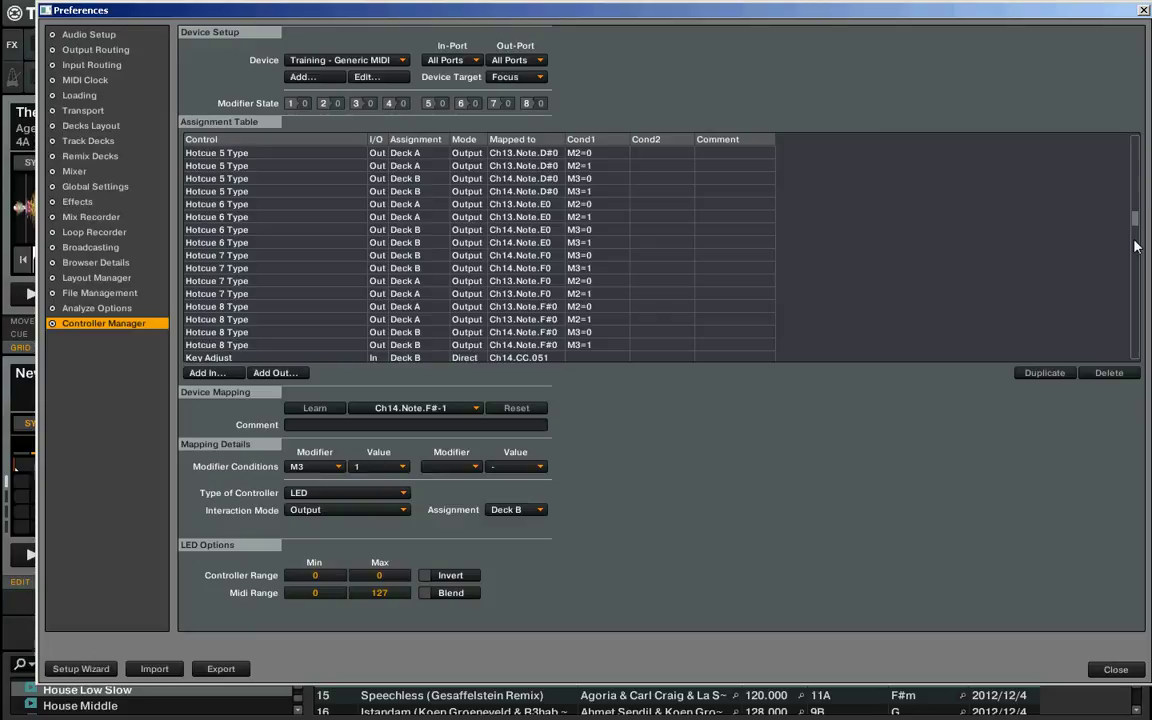
{"action": "left_click_drag", "start_coordinate": [1137, 227], "coordinate": [1134, 165]}
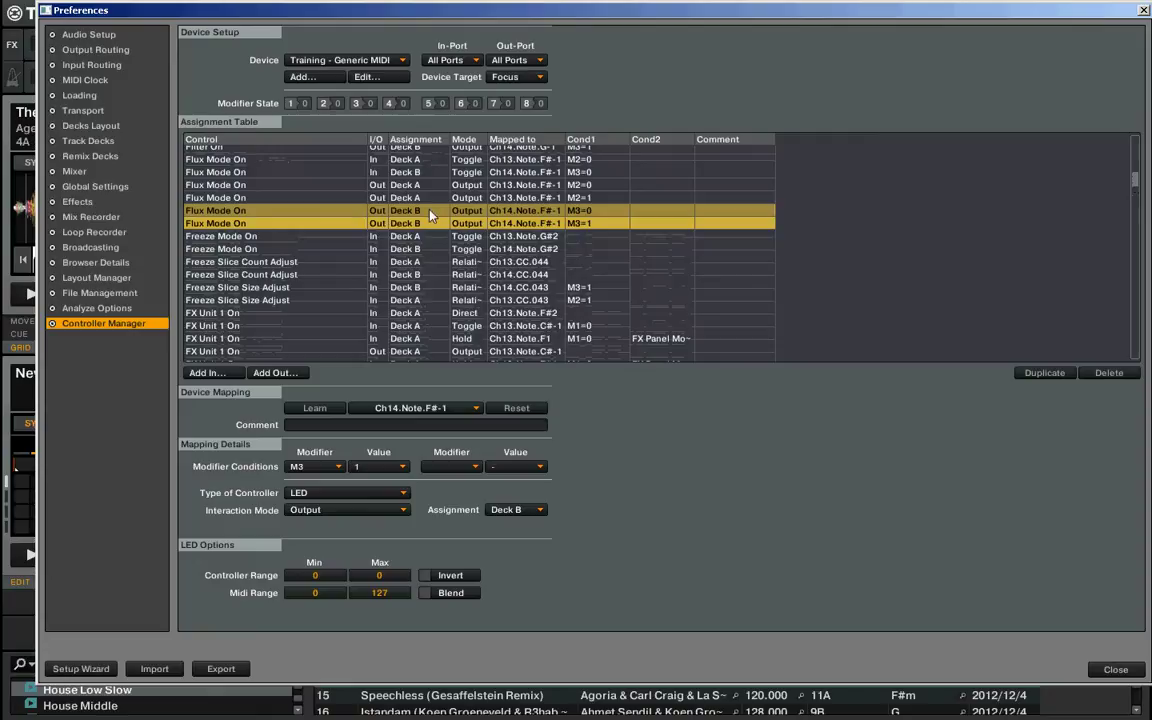
{"action": "scroll", "coordinate": [397, 170], "scroll_direction": "up", "scroll_amount": 1}
{"action": "left_click", "coordinate": [249, 252]}
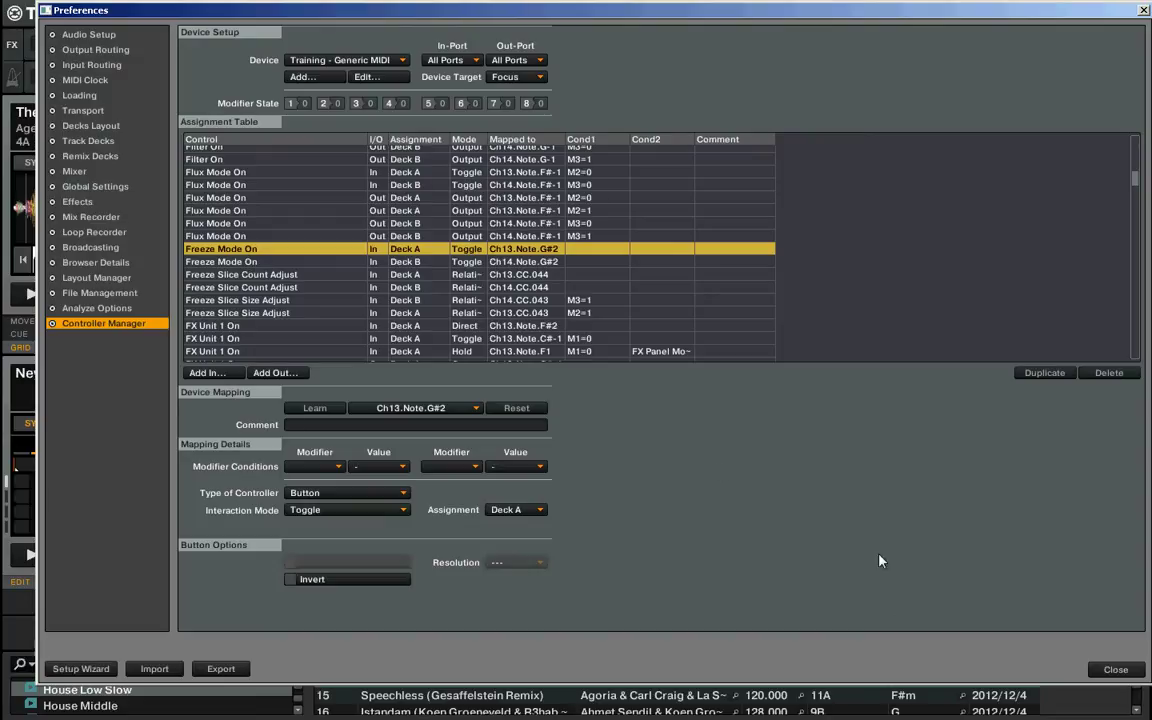
{"action": "key", "text": "Escape"}
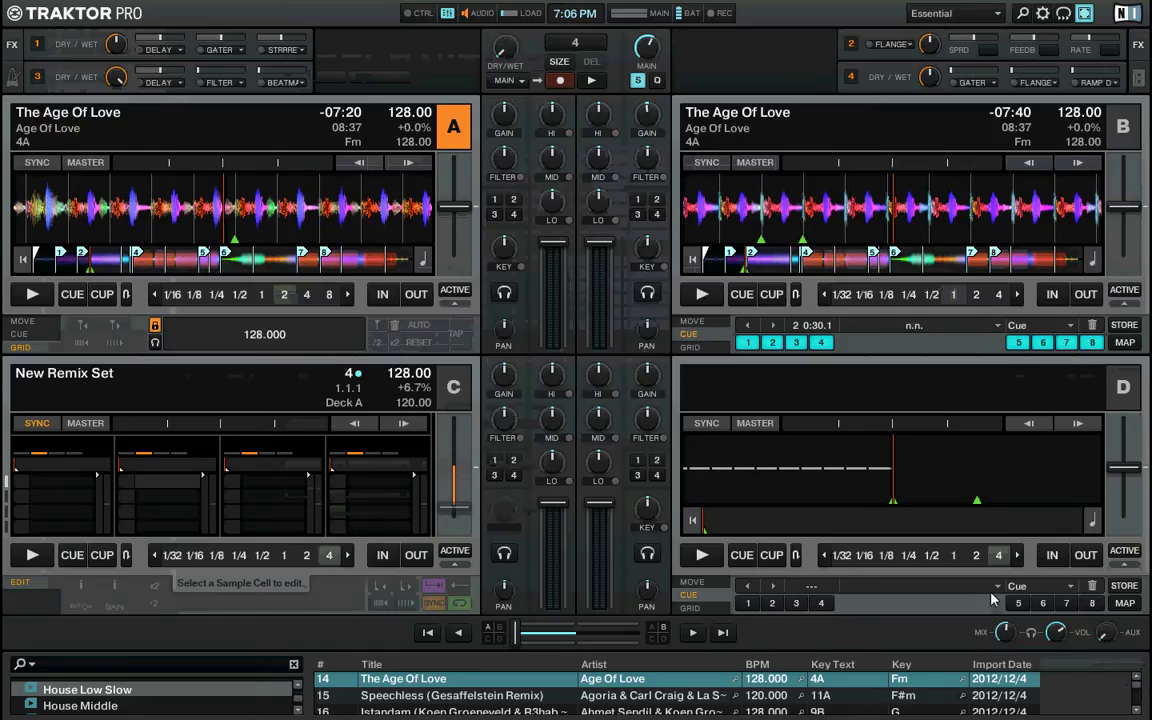
Step: Examine Deck A's Freeze Slice Count Adjust mapping in the Controller Manager and close the preferences
{"action": "key", "text": "f"}
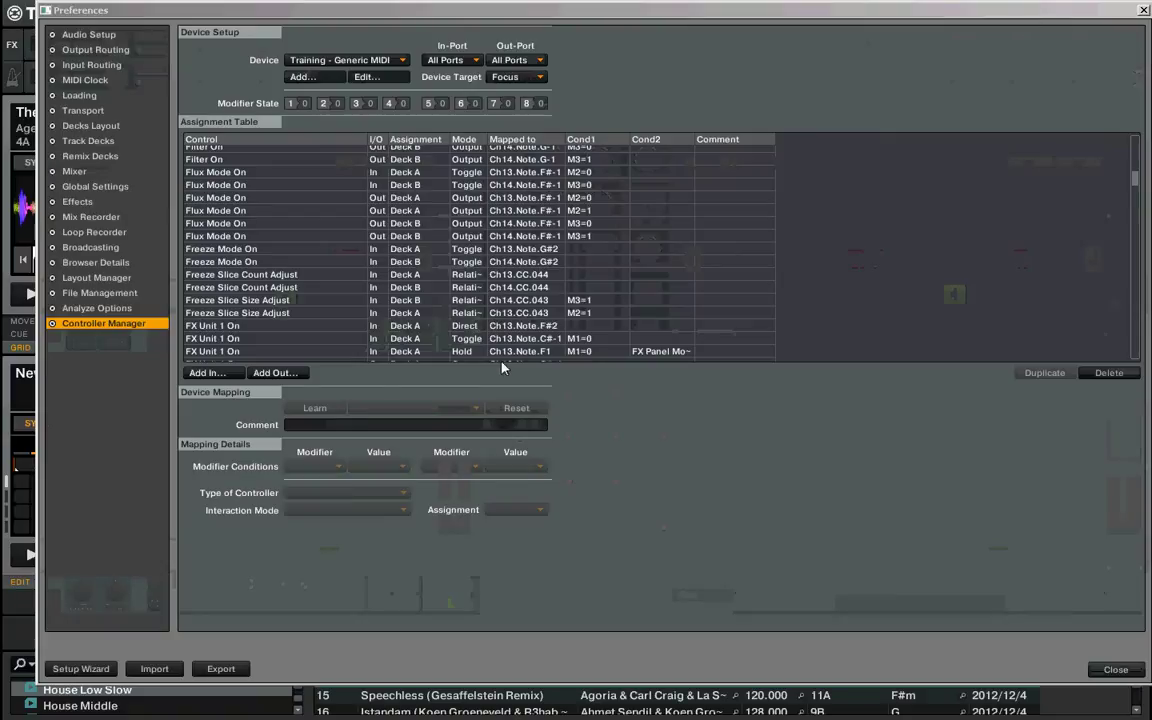
{"action": "left_click", "coordinate": [238, 275]}
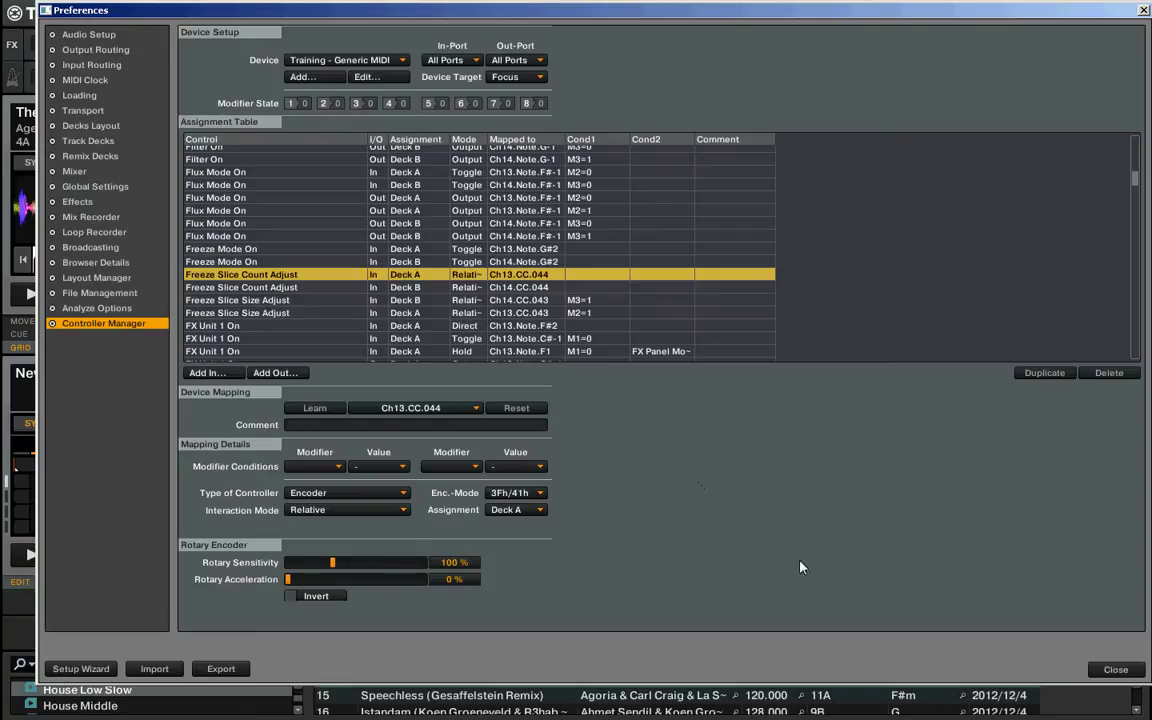
{"action": "left_click", "coordinate": [1115, 669]}
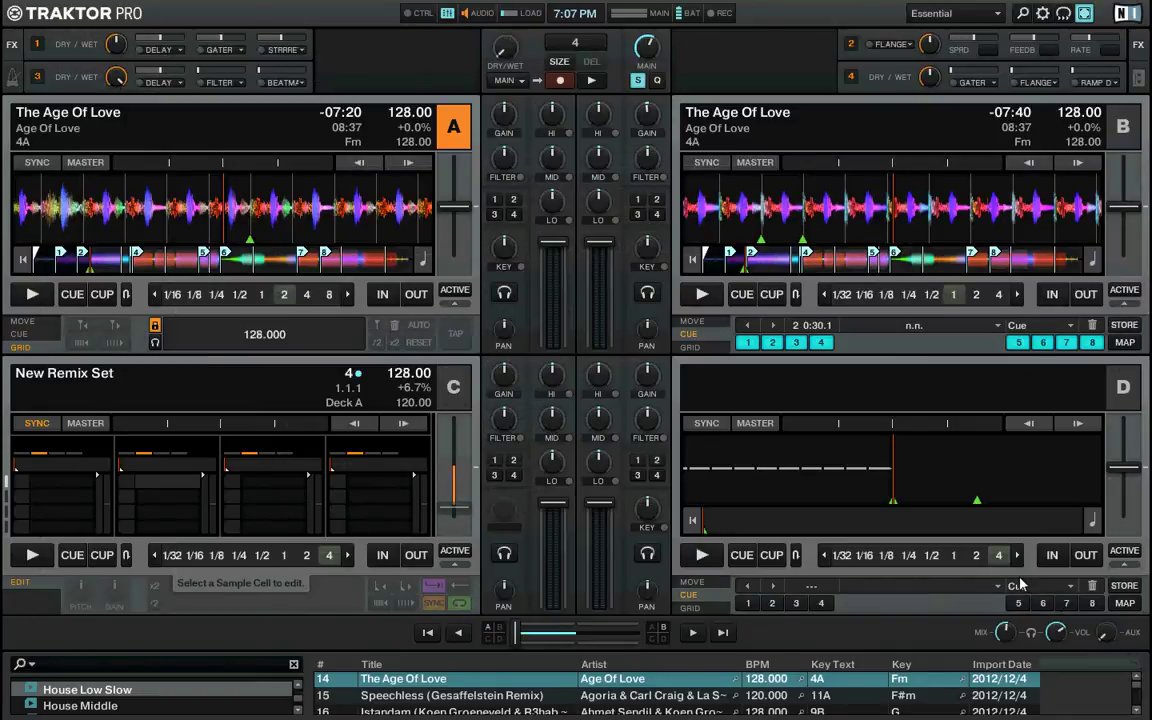
Step: Turn on Freeze mode on Deck B and adjust its slice count to 8
{"action": "key", "text": "f"}
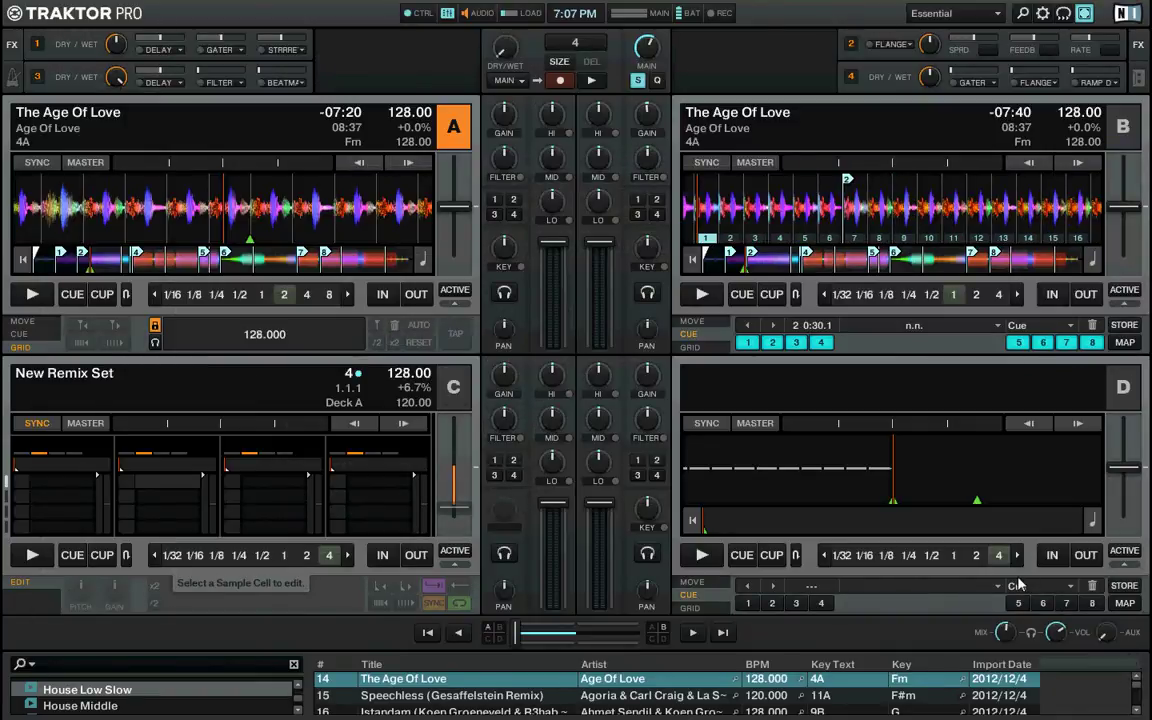
{"action": "key", "text": "w"}
{"action": "key", "text": "w"}
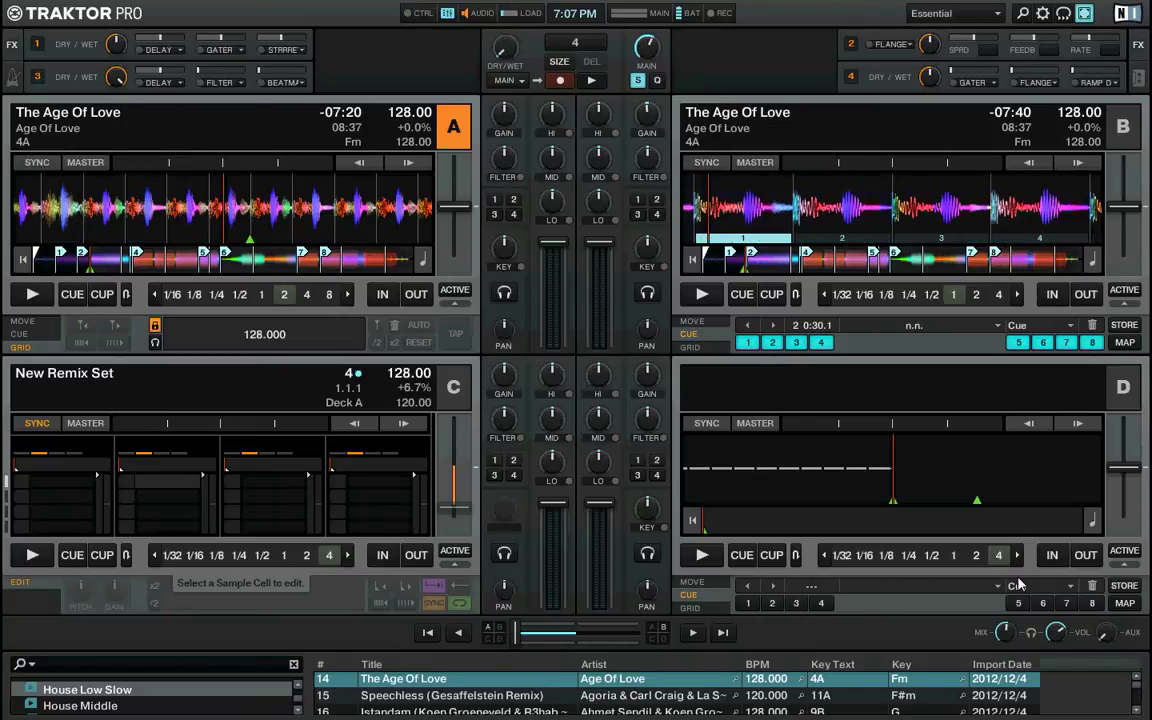
{"action": "key", "text": "q"}
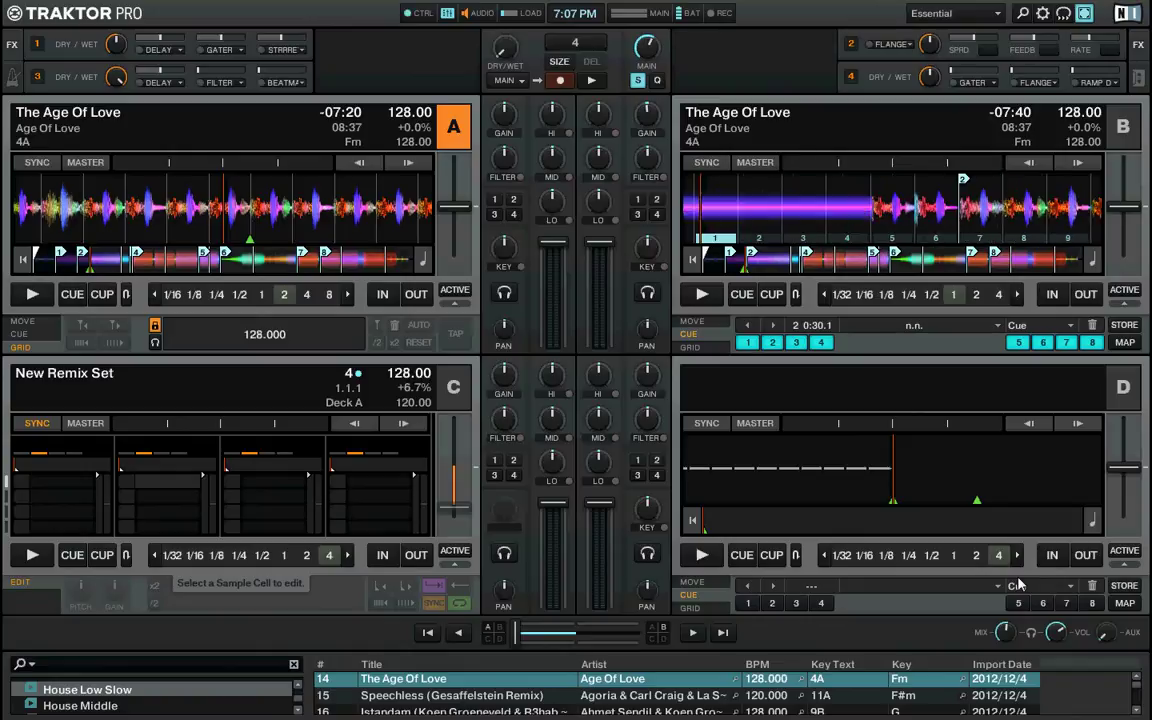
{"action": "key", "text": "w"}
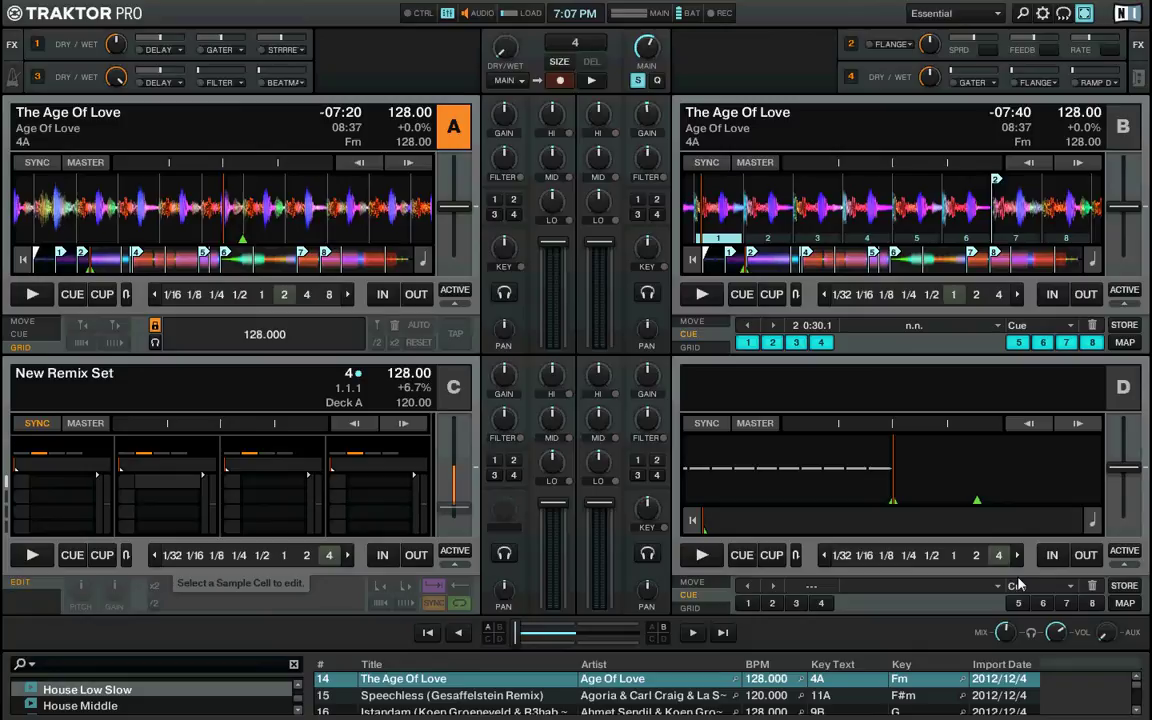
Step: Compare the Freeze Slice Count Adjust and Freeze Slice Size Adjust mappings for Decks A and B, including modifier conditions, rotary sensitivity and acceleration
{"action": "left_click", "coordinate": [1043, 13]}
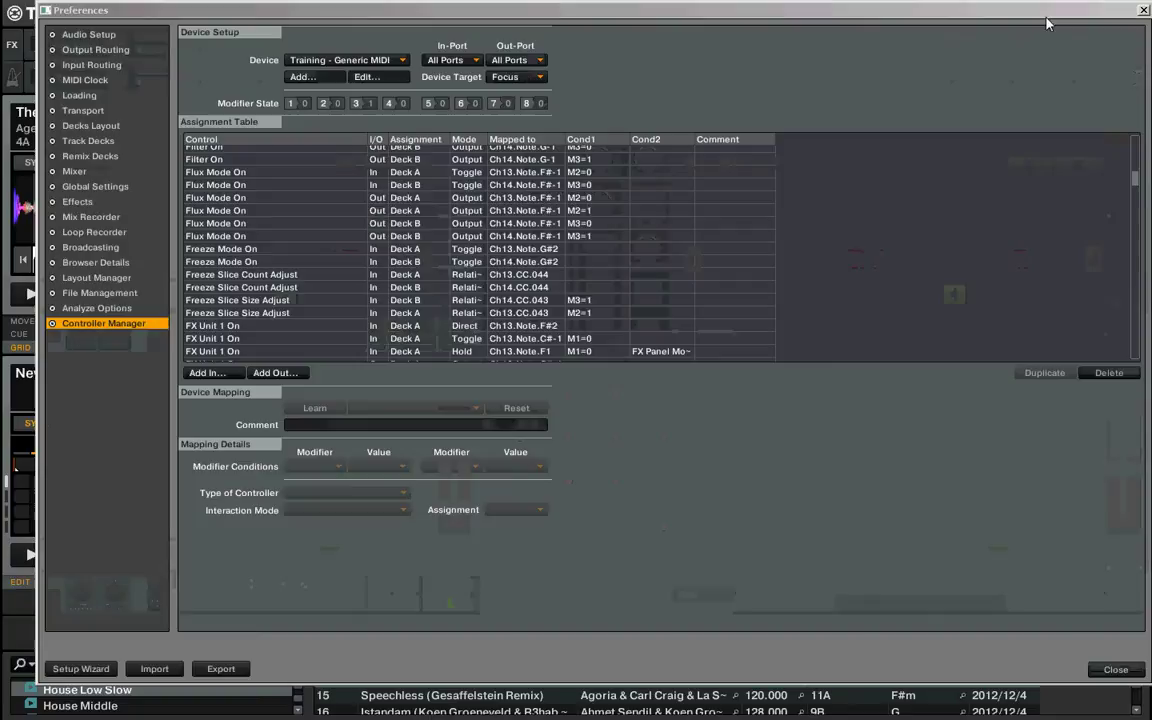
{"action": "left_click", "coordinate": [253, 315]}
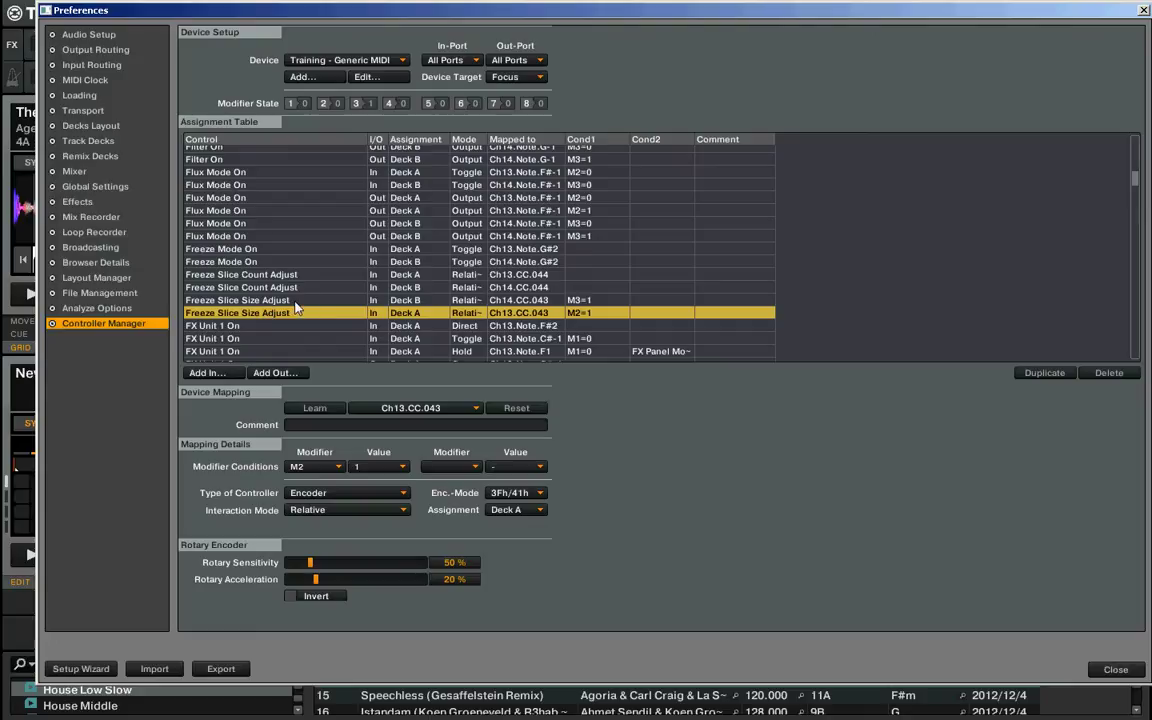
{"action": "left_click", "coordinate": [292, 302]}
{"action": "left_click", "coordinate": [293, 274]}
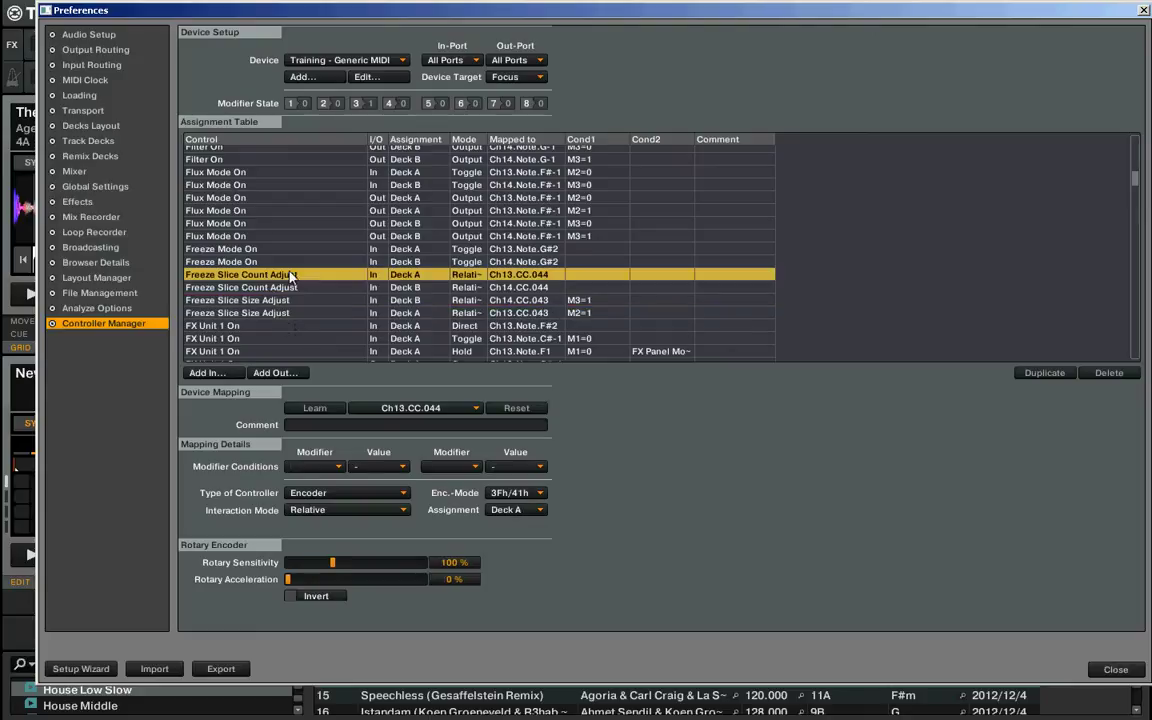
{"action": "left_click", "coordinate": [295, 289]}
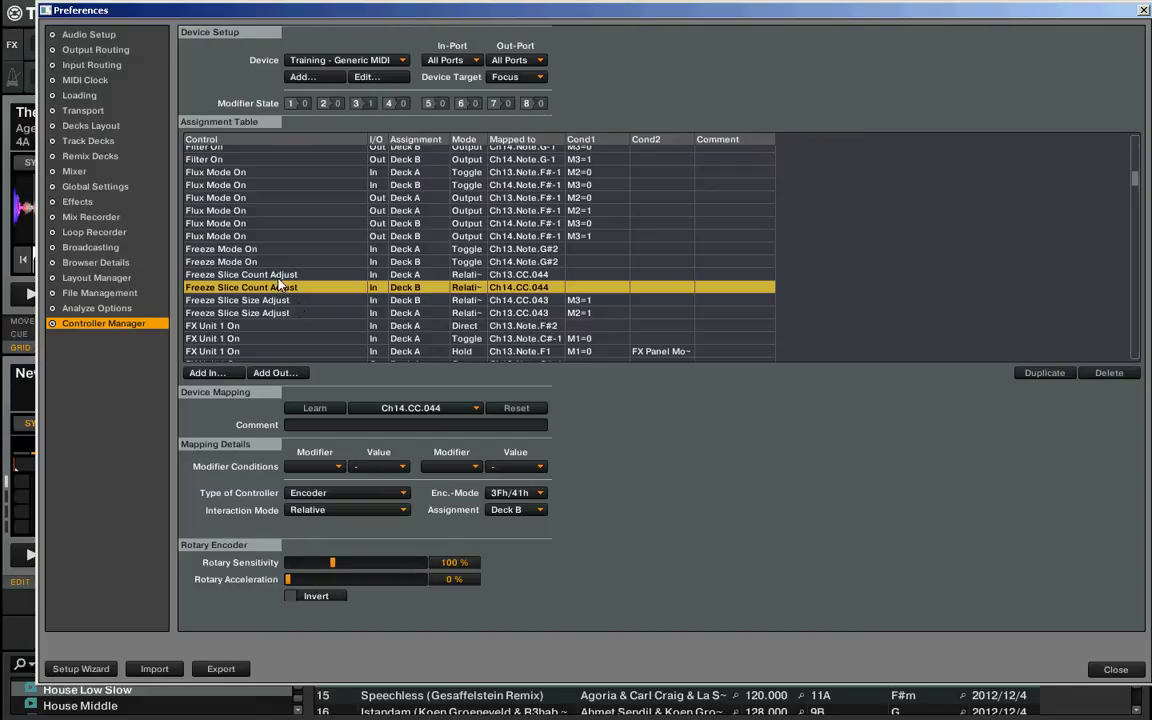
{"action": "left_click", "coordinate": [271, 301]}
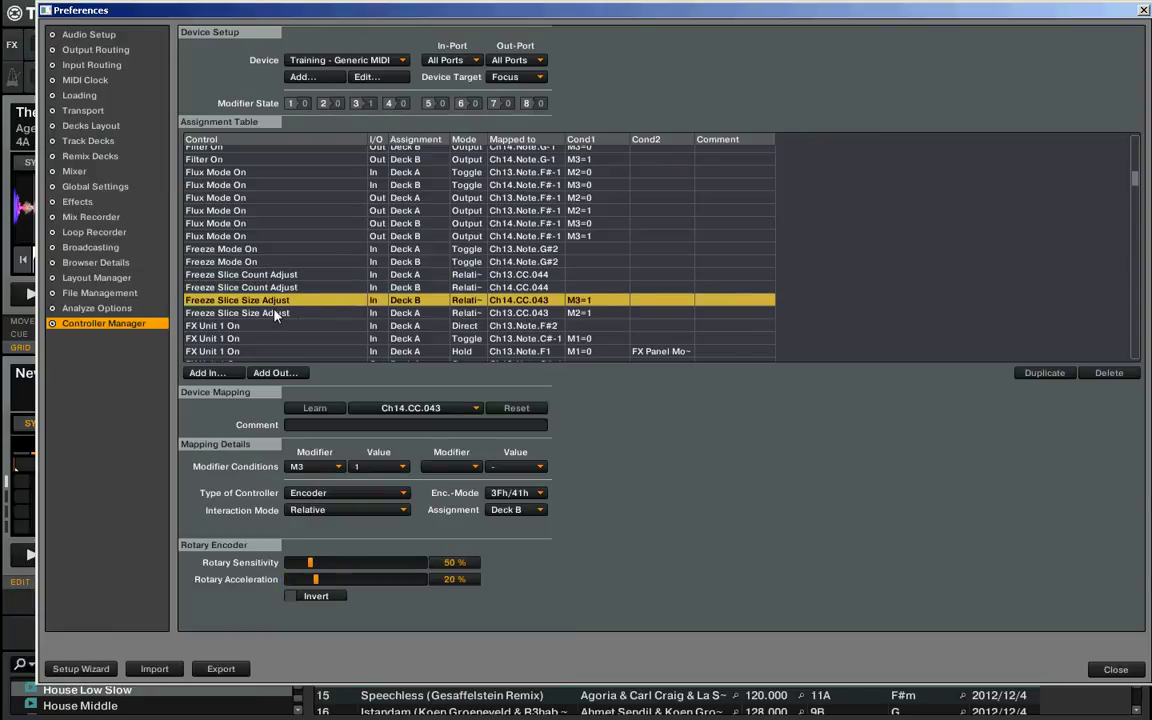
{"action": "left_click", "coordinate": [292, 276]}
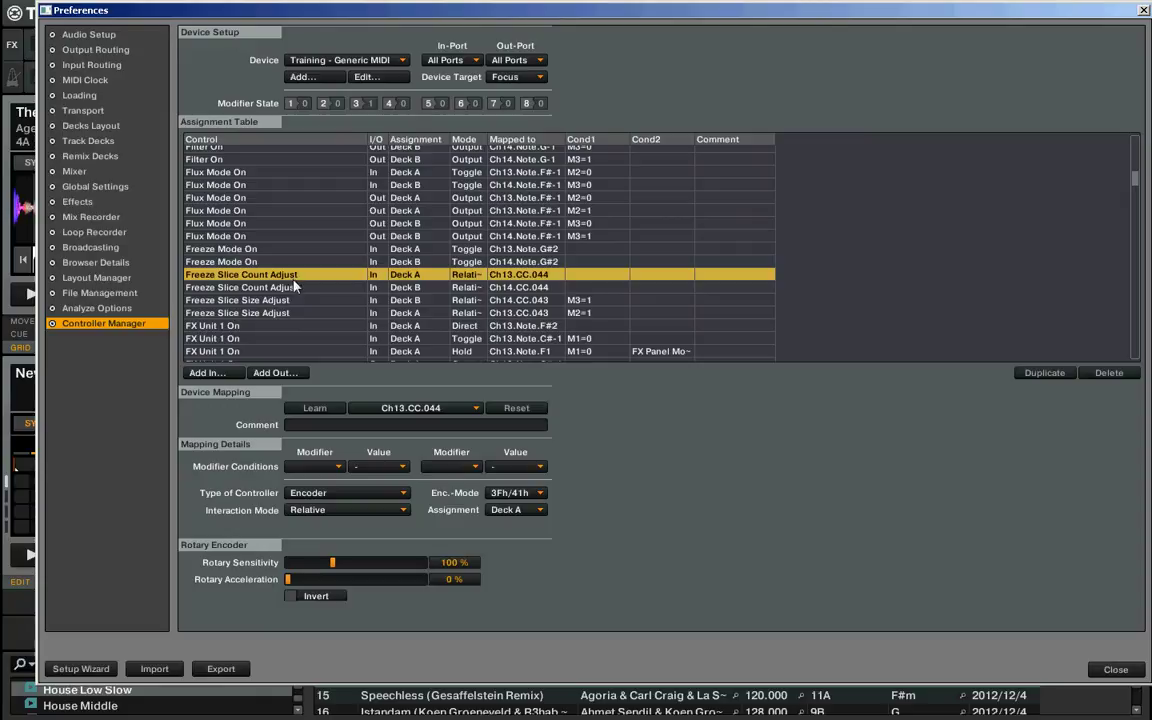
{"action": "left_click", "coordinate": [294, 285]}
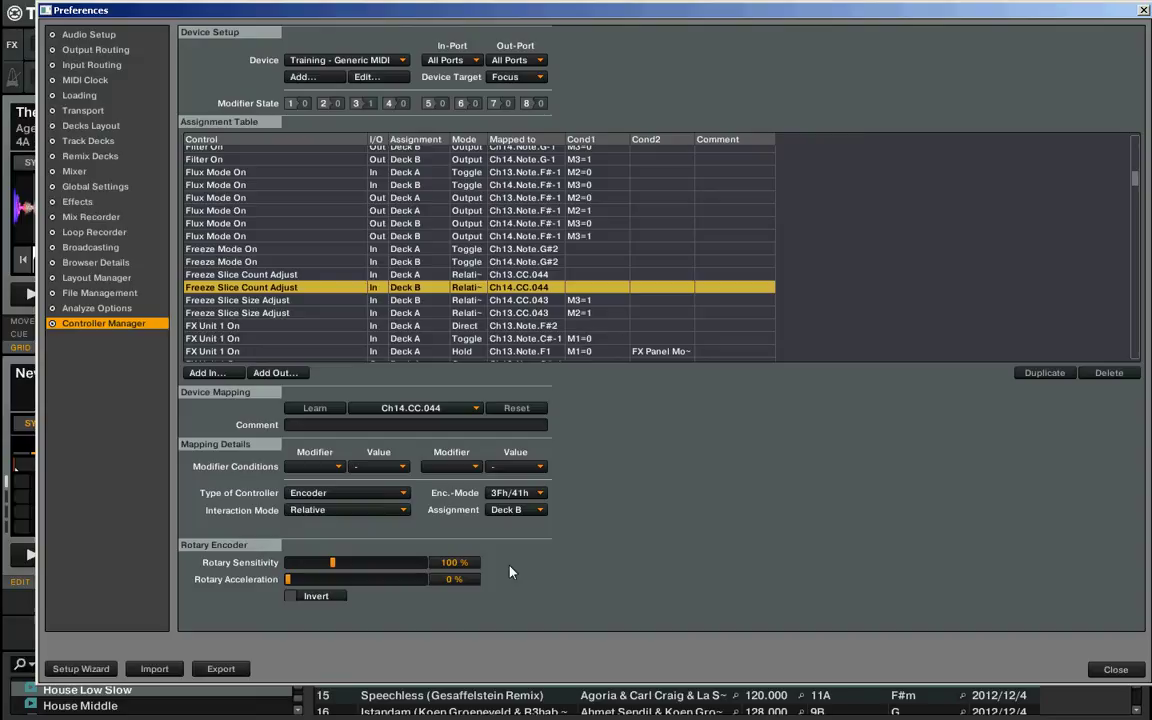
{"action": "left_click", "coordinate": [287, 302]}
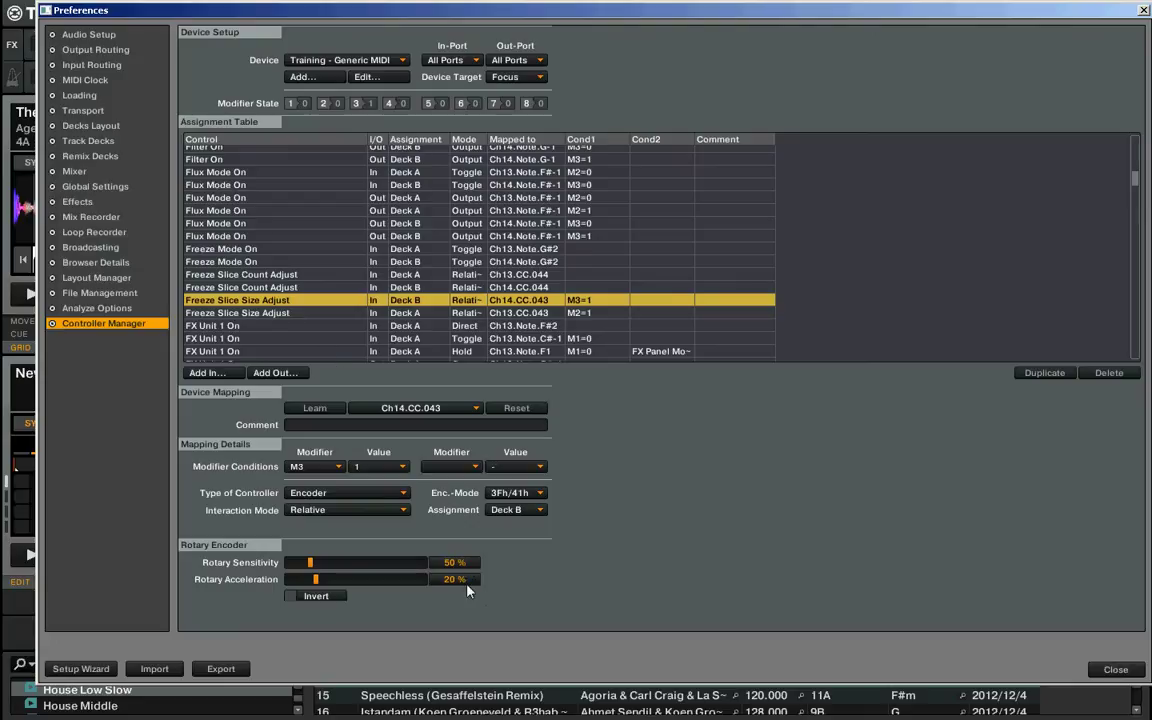
{"action": "left_click", "coordinate": [1114, 670]}
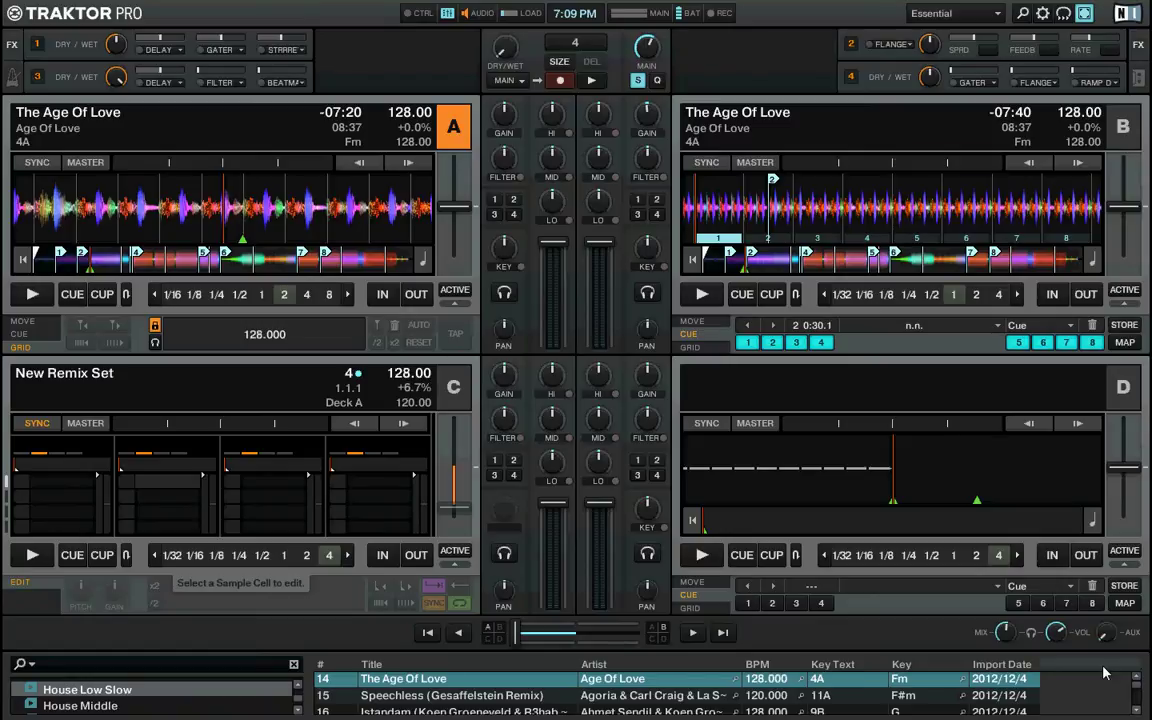
Step: Play Deck B, trigger slices 2, 6, 5, 1, 5, 4, 8, 2, 6, 5, 2, 3 and 7, and stop playback
{"action": "key", "text": "space"}
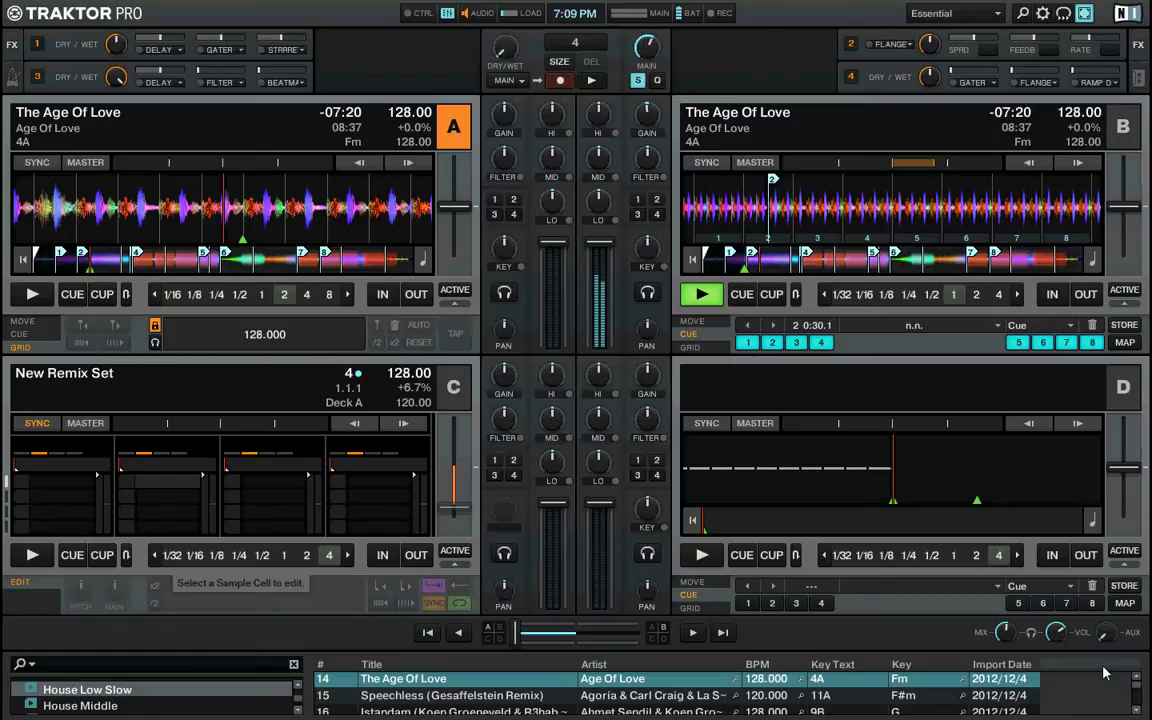
{"action": "key", "text": "2"}
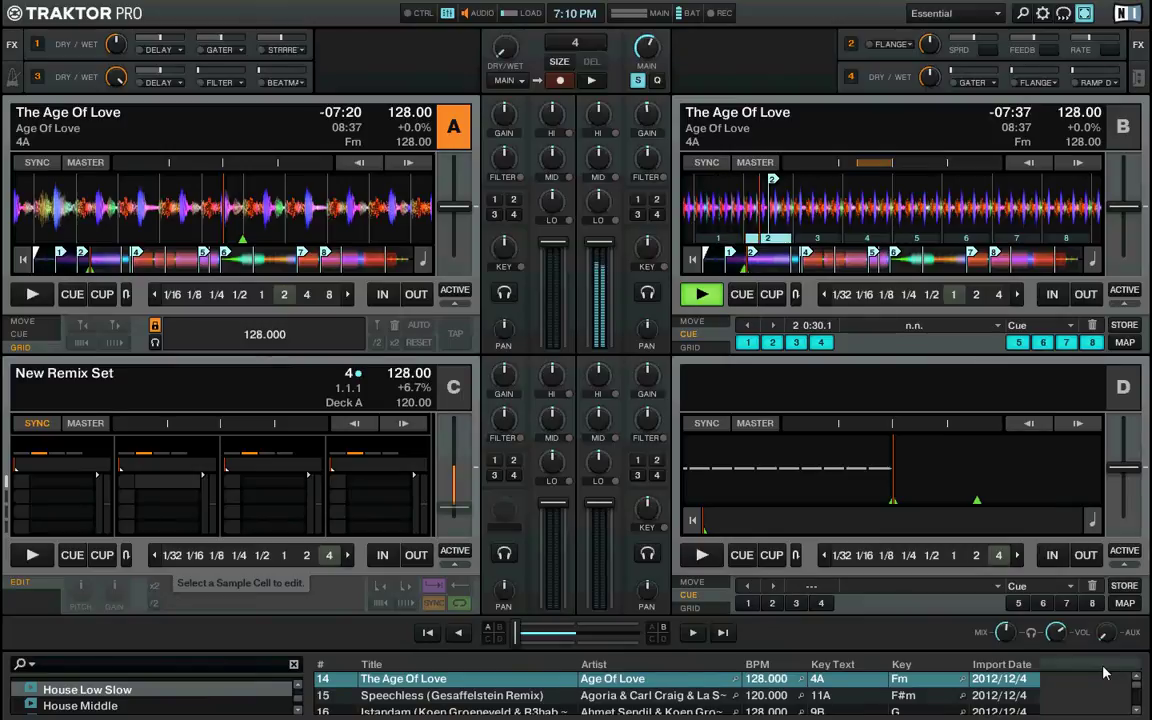
{"action": "key", "text": "6"}
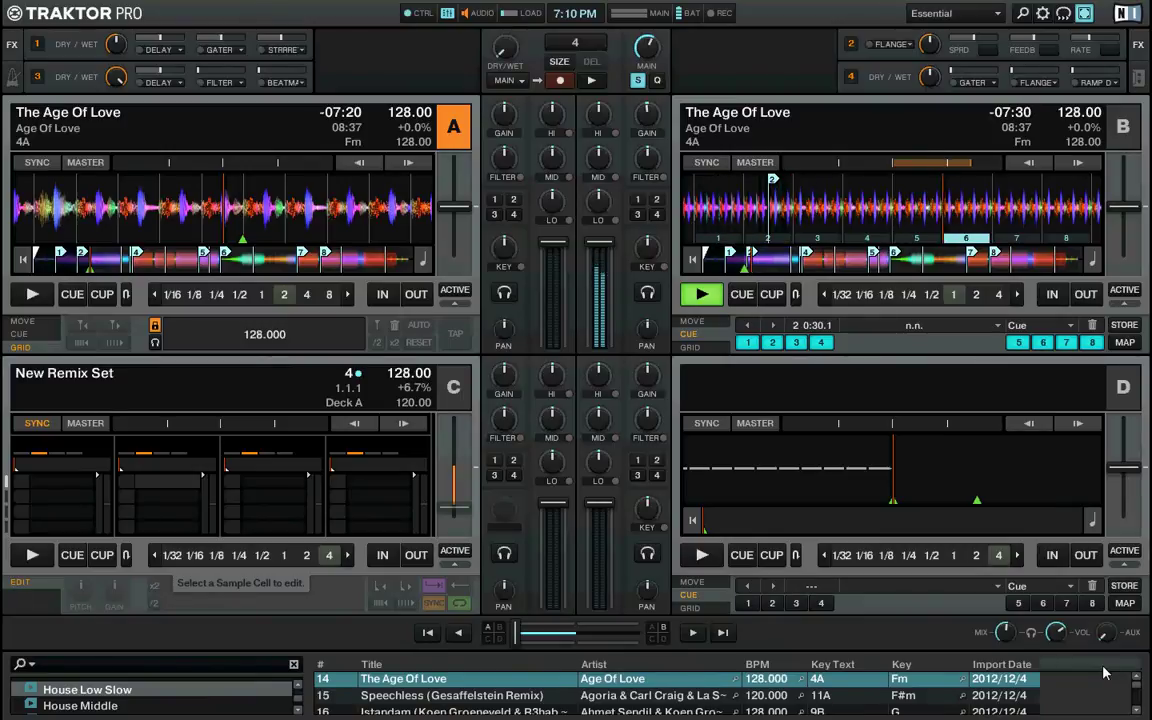
{"action": "key", "text": "5"}
{"action": "key", "text": "1"}
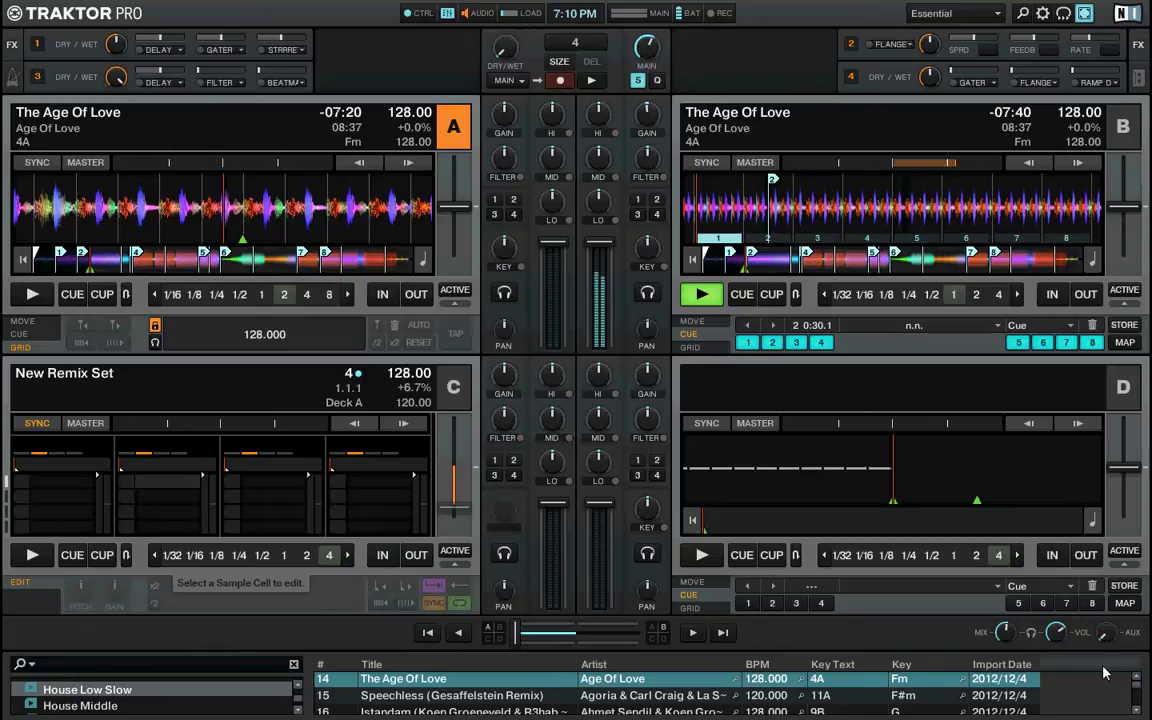
{"action": "key", "text": "5"}
{"action": "key", "text": "4"}
{"action": "key", "text": "8"}
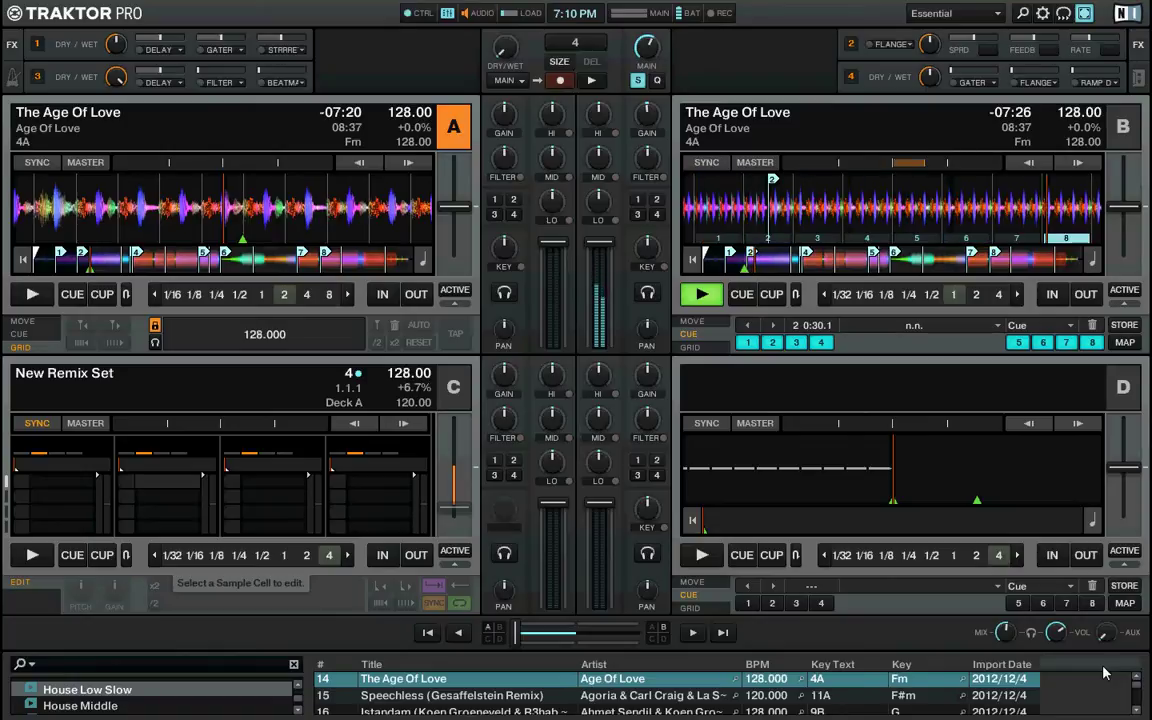
{"action": "key", "text": "2"}
{"action": "key", "text": "6"}
{"action": "key", "text": "5"}
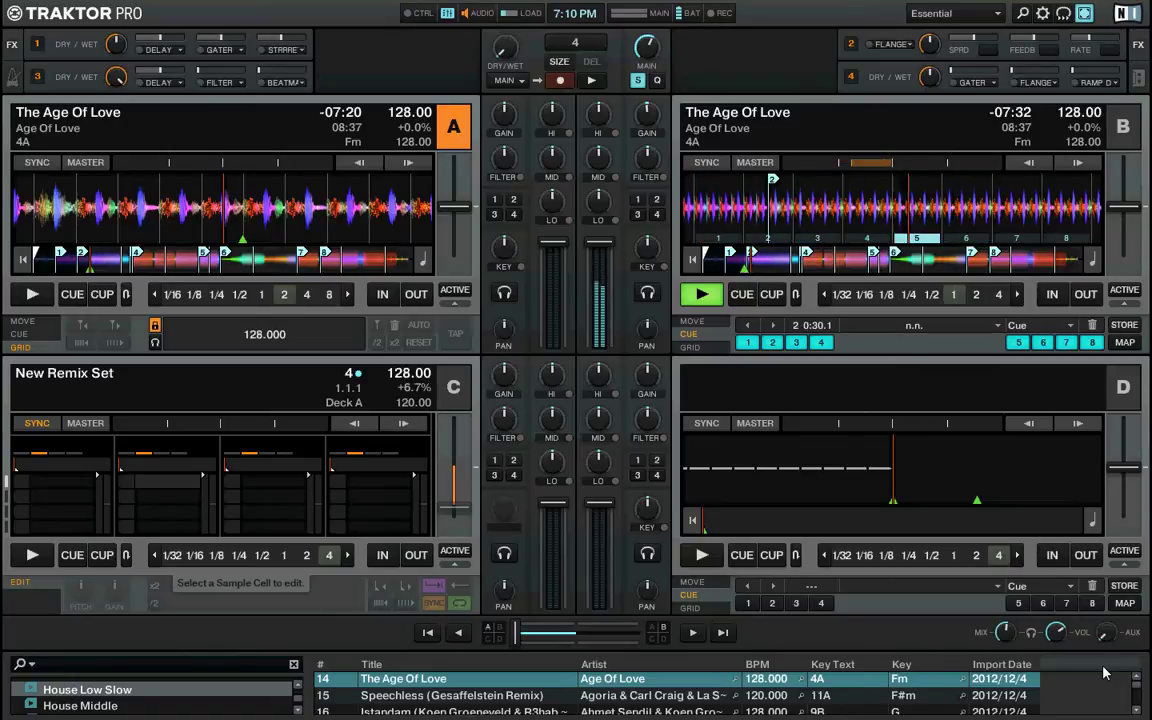
{"action": "key", "text": "2"}
{"action": "key", "text": "3"}
{"action": "key", "text": "7"}
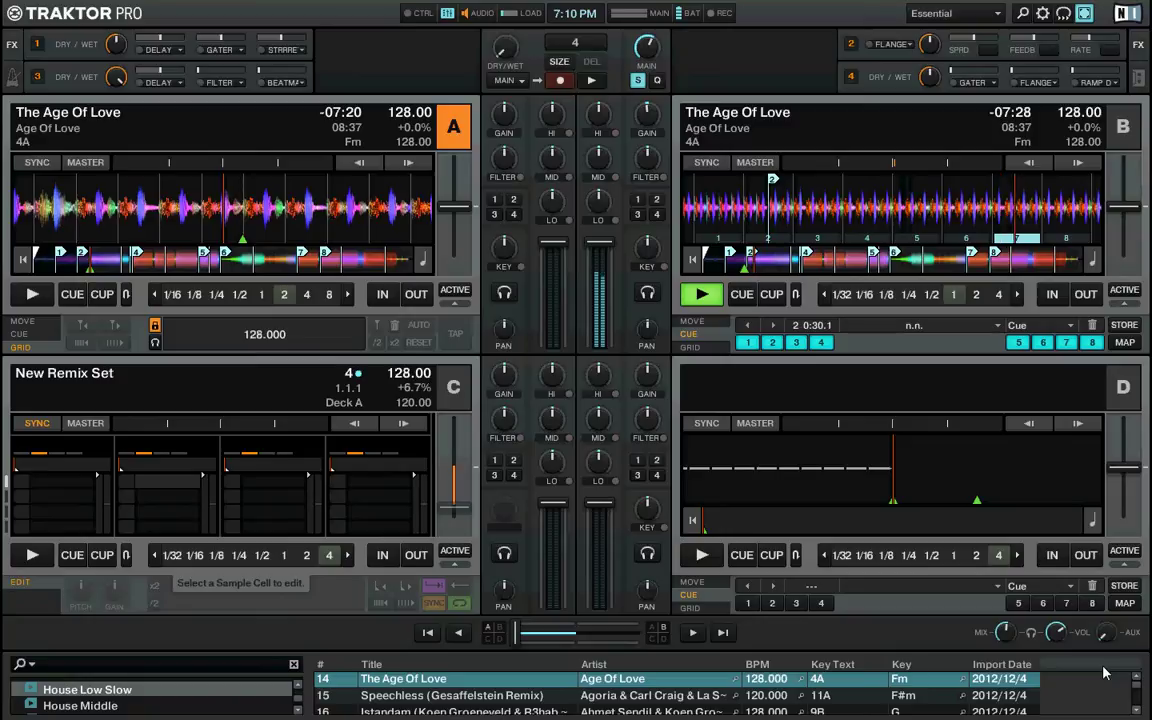
{"action": "key", "text": "space"}
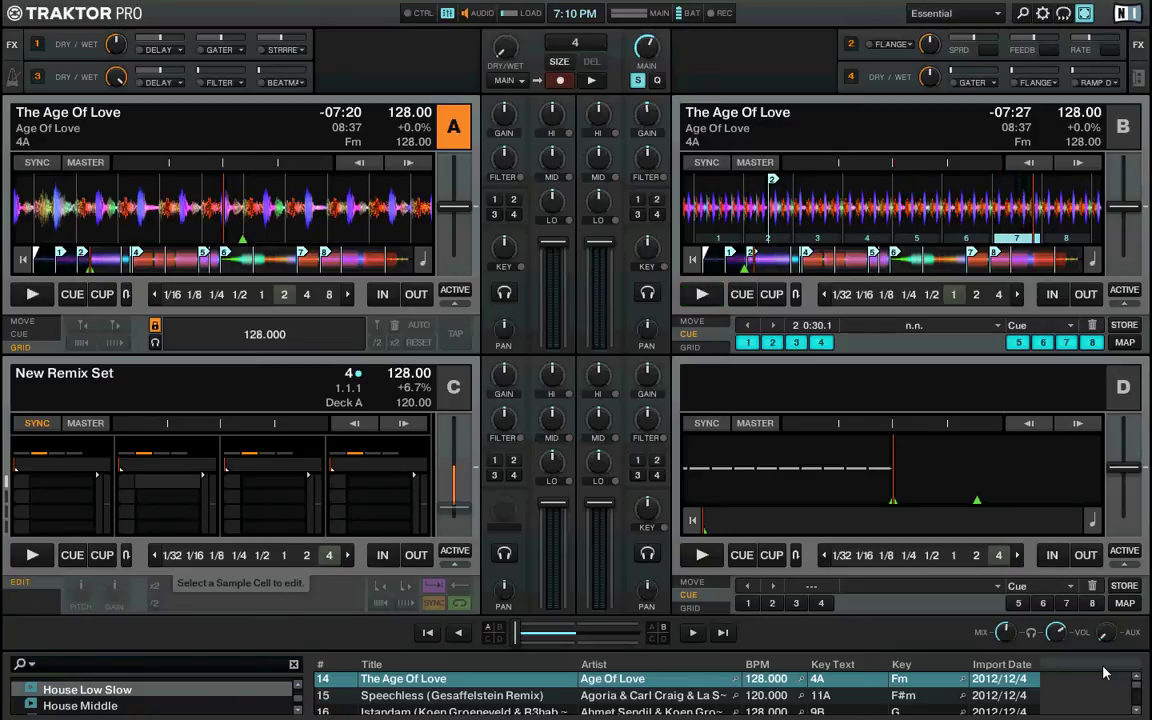
Step: Turn off Freeze mode on Deck B and find Deck A's Freeze Mode On mapping in the Controller Manager, sorted by mapped control
{"action": "key", "text": "f"}
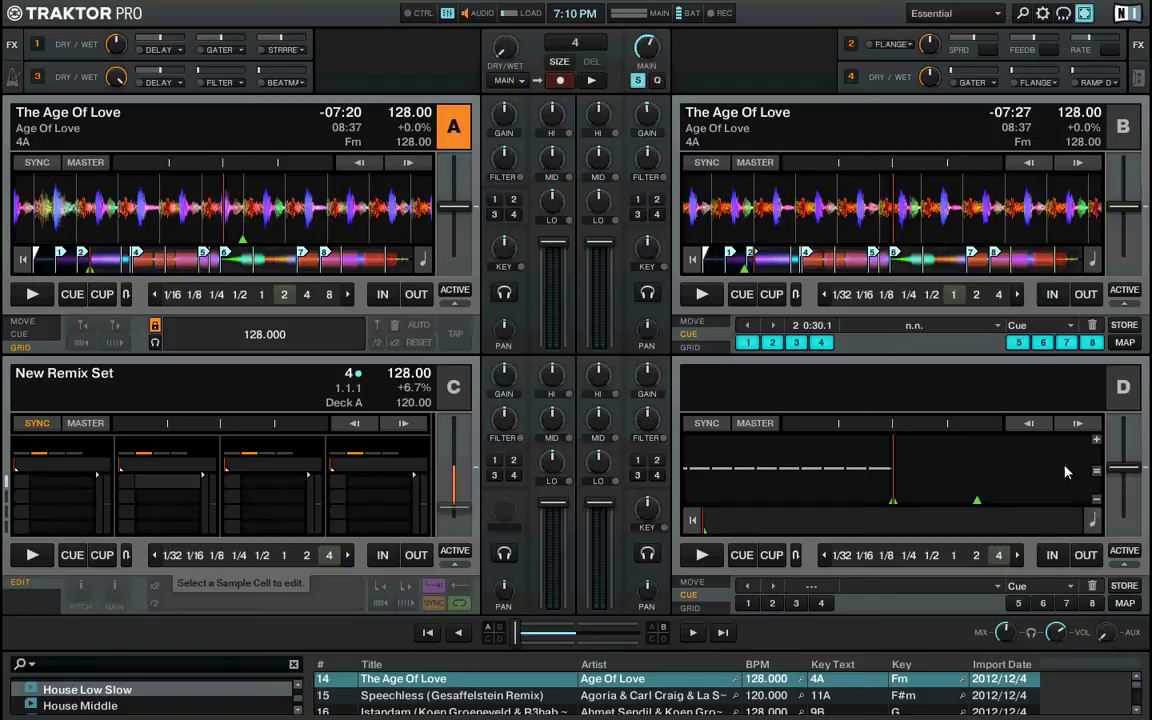
{"action": "left_click", "coordinate": [1045, 14]}
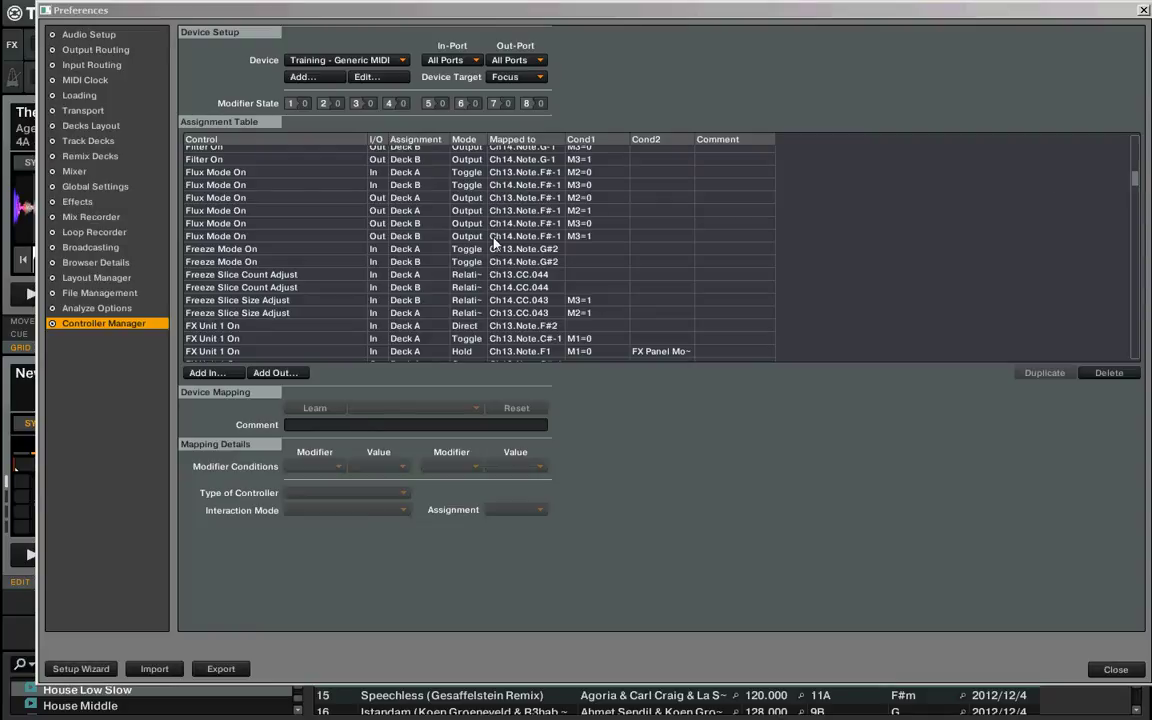
{"action": "left_click", "coordinate": [249, 249]}
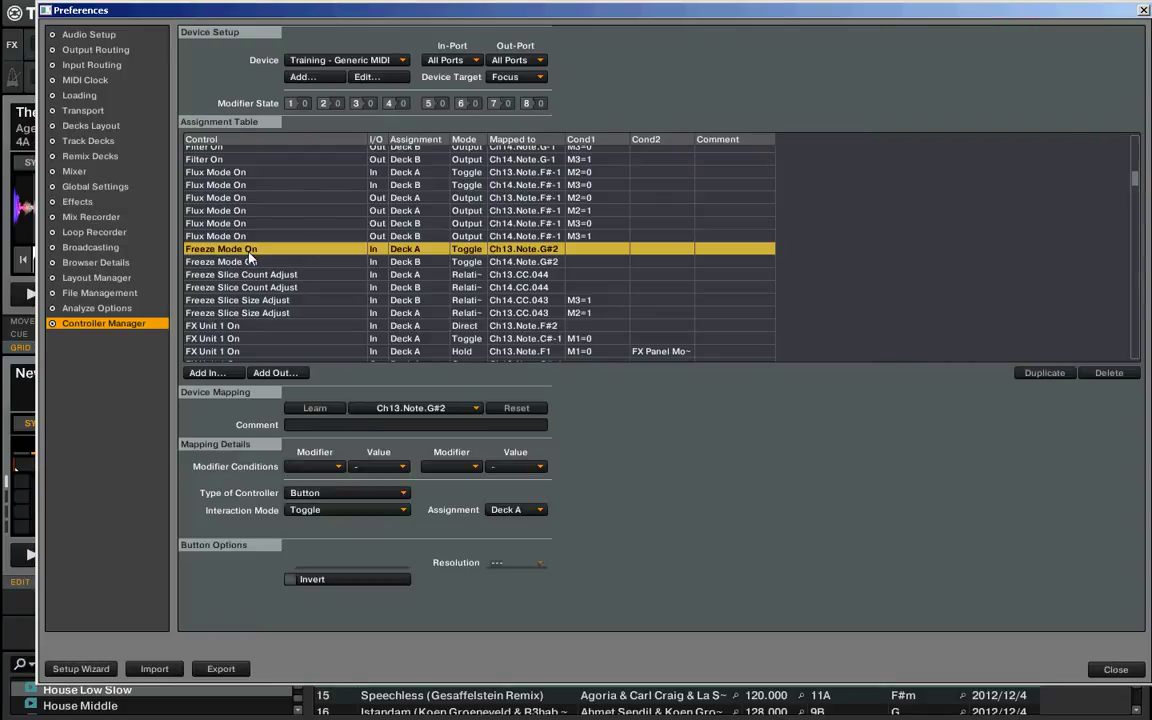
{"action": "left_click", "coordinate": [527, 140]}
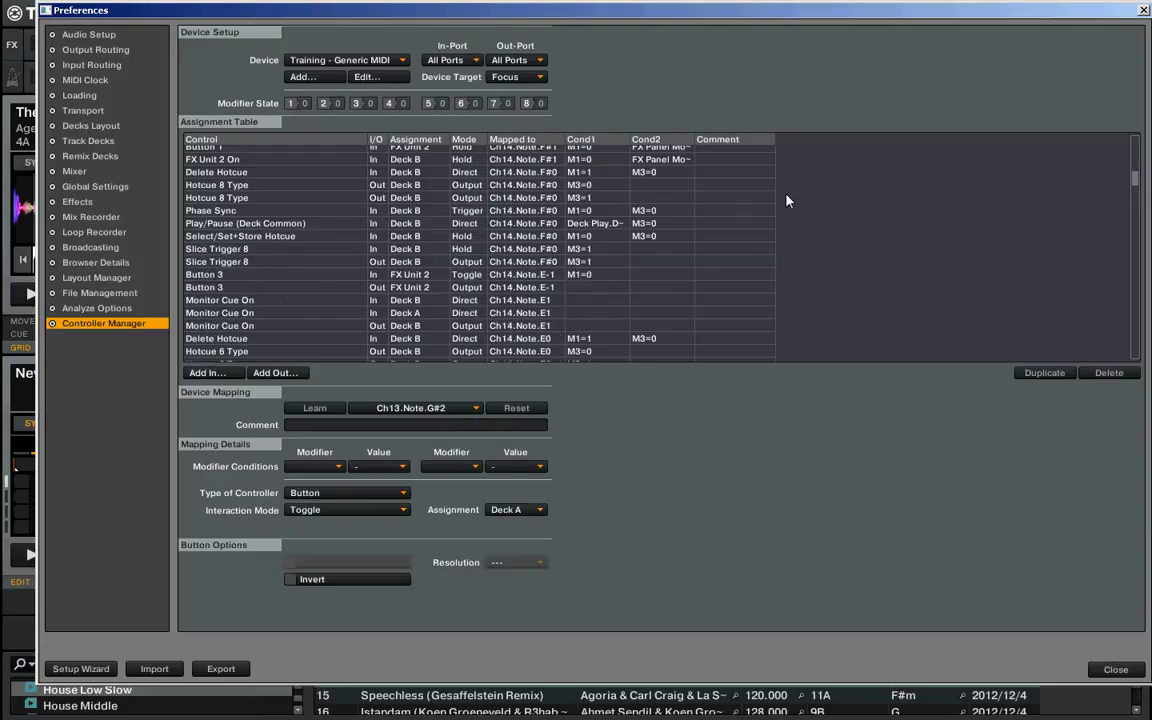
{"action": "scroll", "coordinate": [1137, 195], "scroll_direction": "down", "scroll_amount": 3}
{"action": "left_click_drag", "start_coordinate": [1137, 195], "coordinate": [1134, 252]}
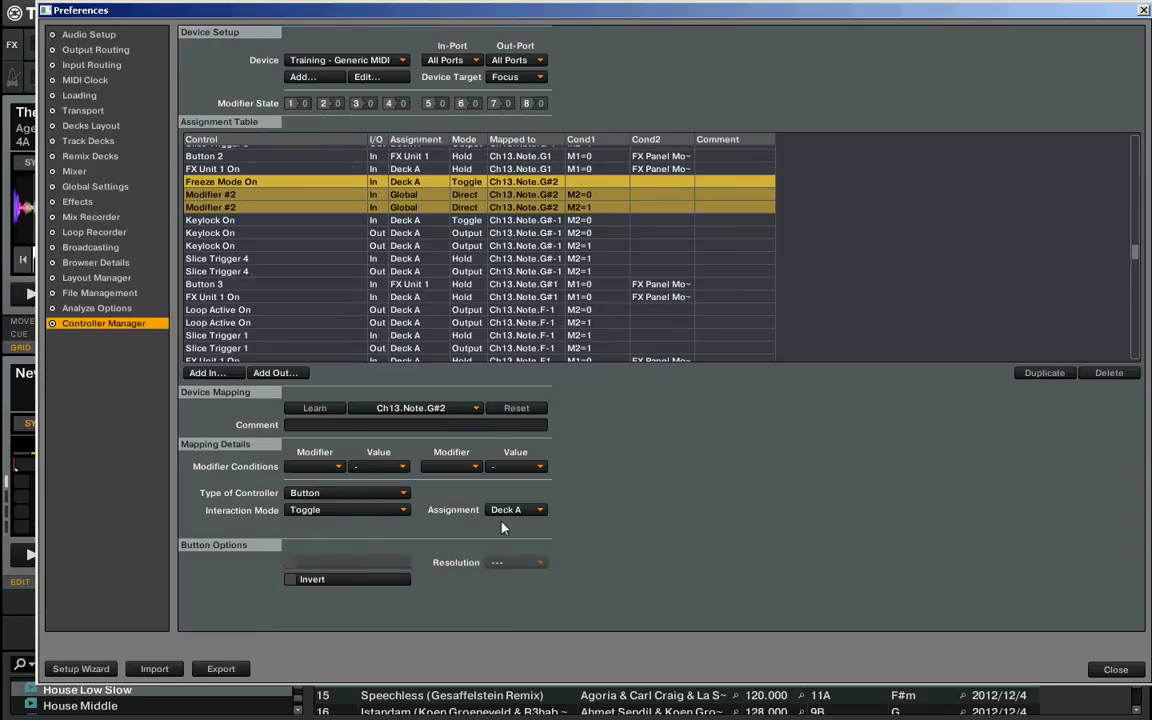
Step: Compare Deck A's Freeze Mode On mapping with the two Modifier #2 mappings on Ch13.Note.G#2, including conditions and set values
{"action": "left_click", "coordinate": [225, 196]}
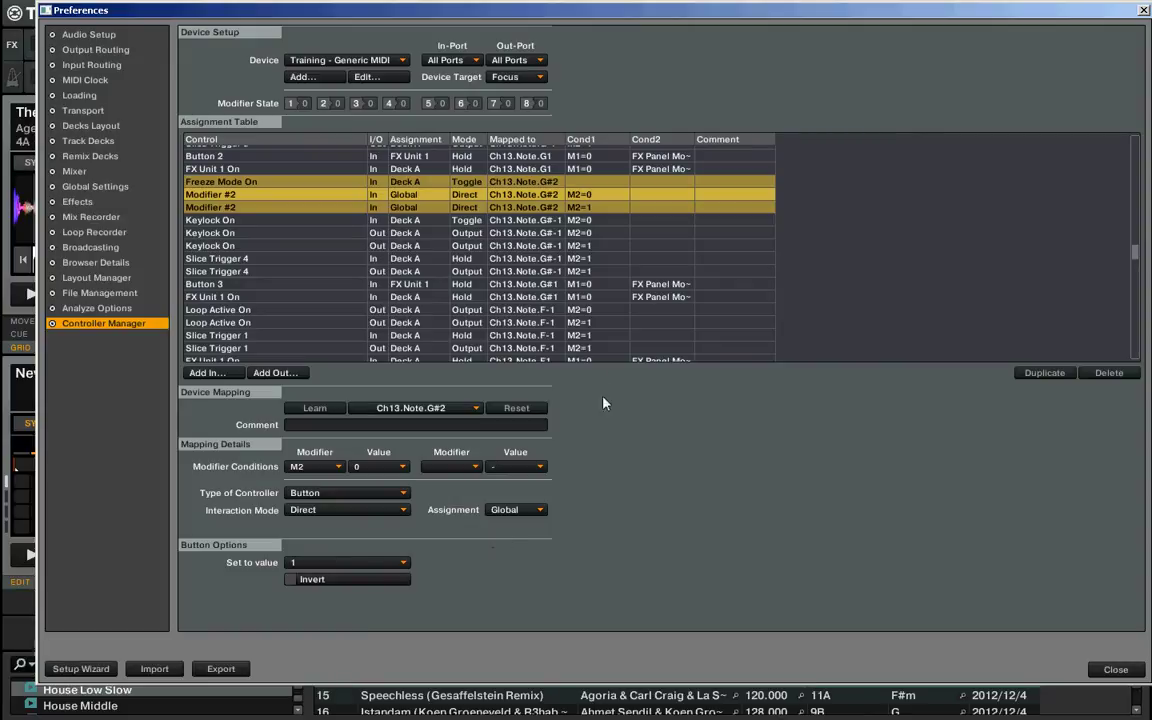
{"action": "left_click", "coordinate": [521, 181]}
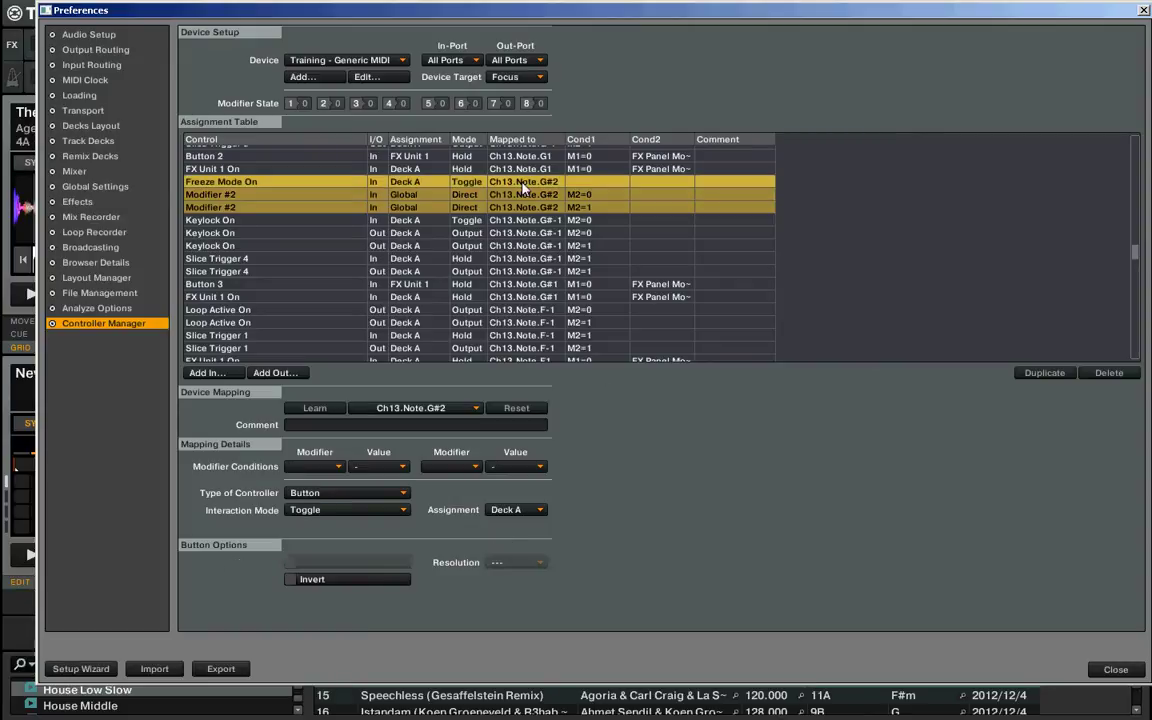
{"action": "left_click", "coordinate": [230, 195]}
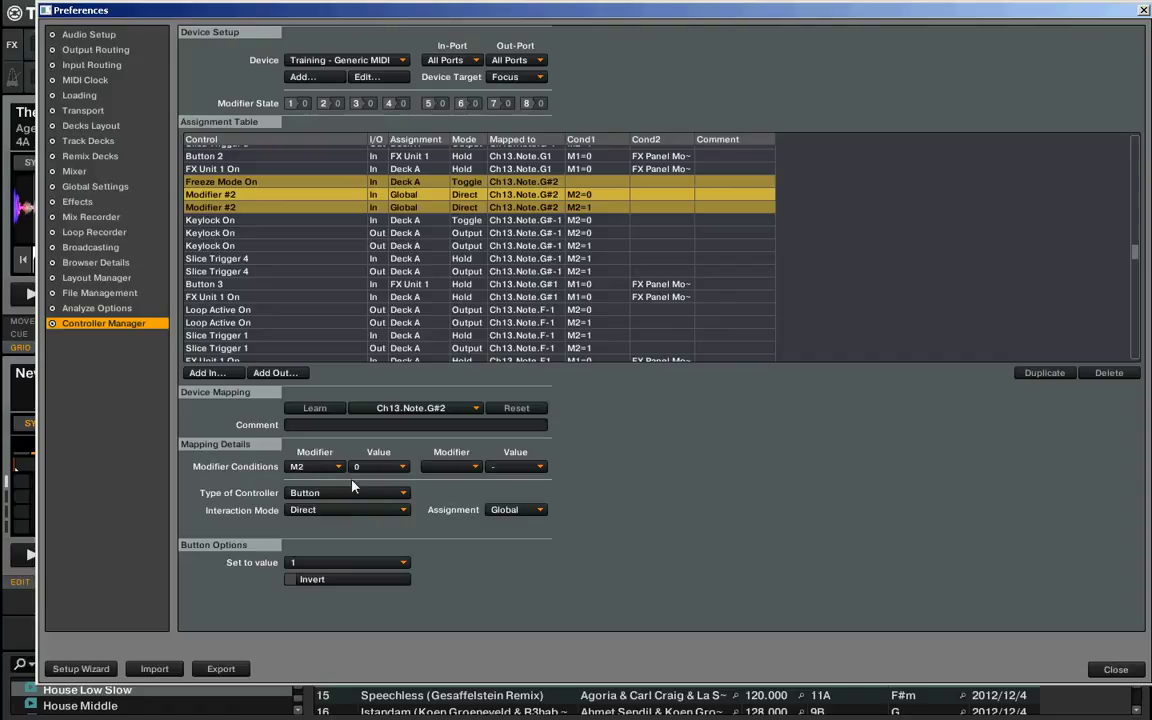
{"action": "left_click", "coordinate": [208, 206]}
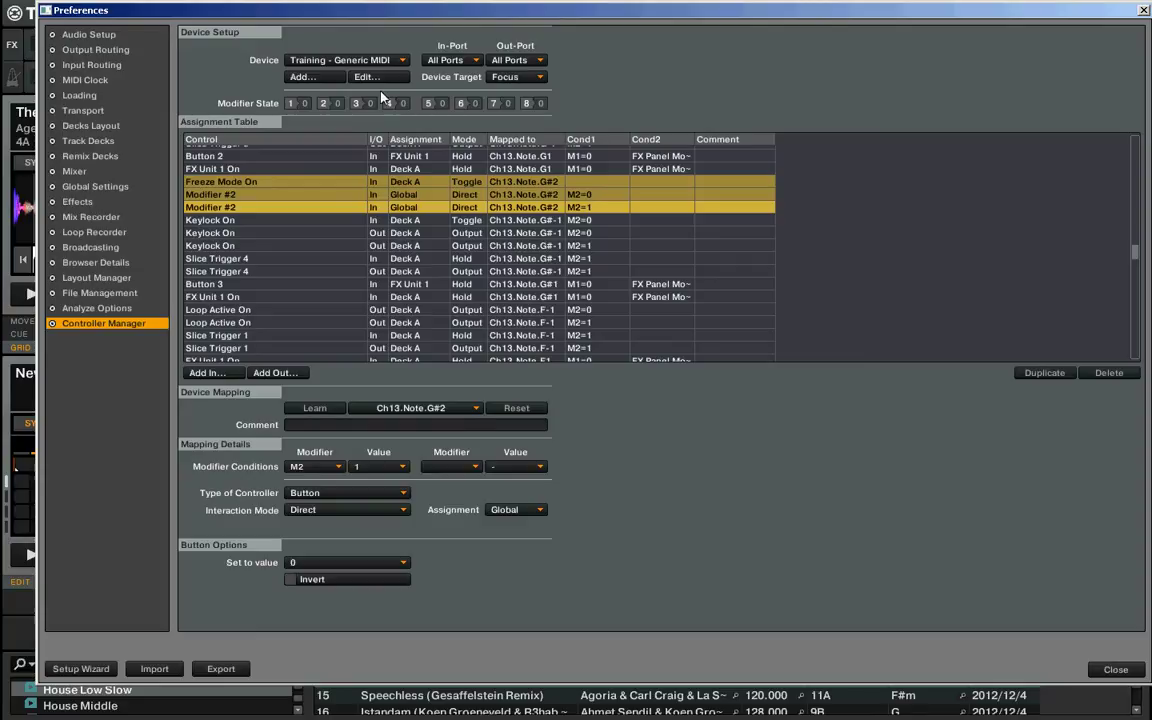
Step: Look through the Deck Common controls available as outputs without adding one, and close the preferences
{"action": "left_click", "coordinate": [289, 376]}
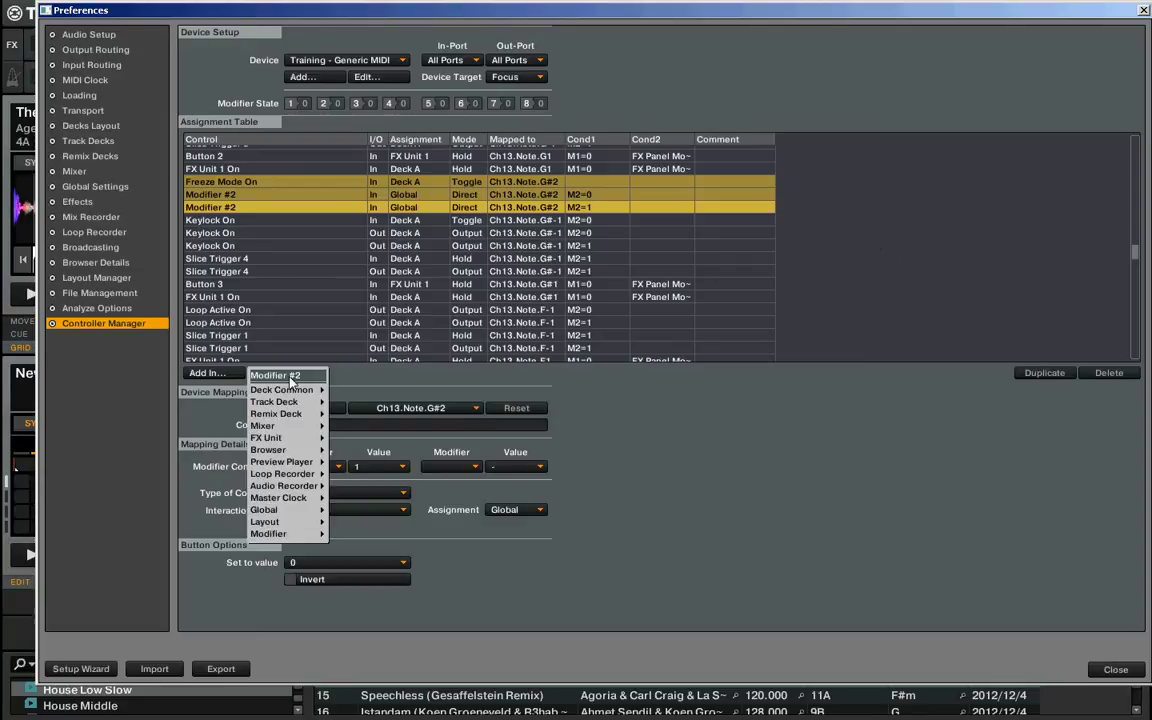
{"action": "mouse_move", "coordinate": [285, 389]}
{"action": "mouse_move", "coordinate": [400, 322]}
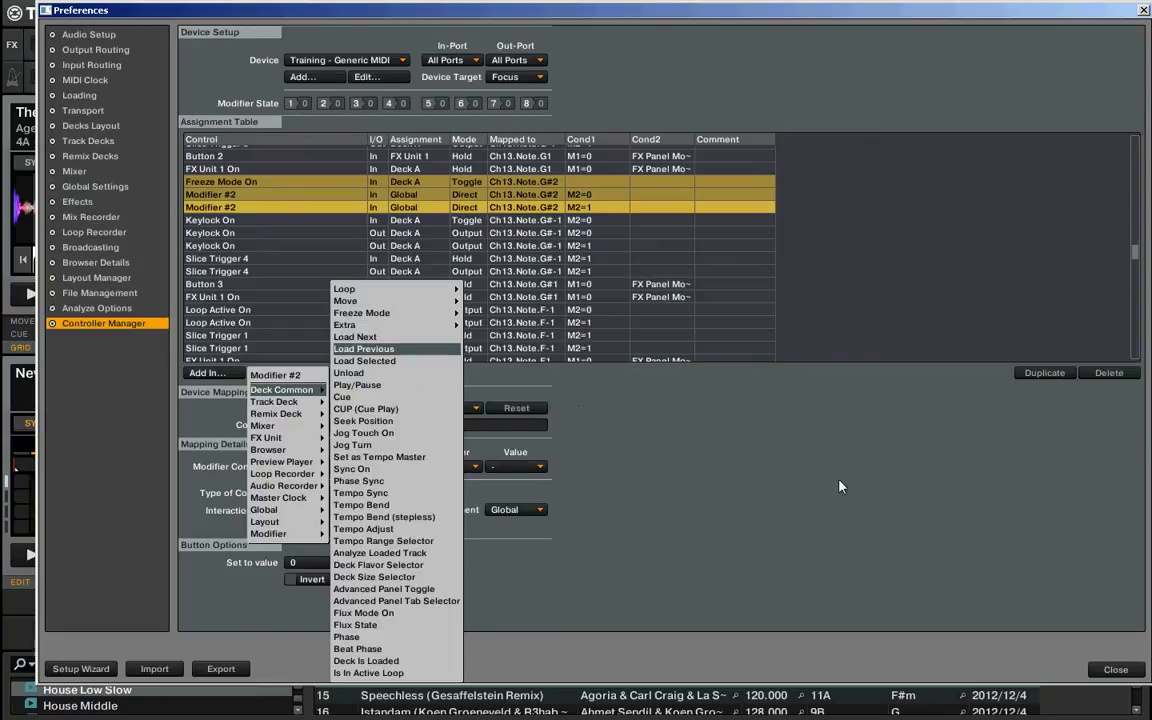
{"action": "left_click", "coordinate": [754, 430]}
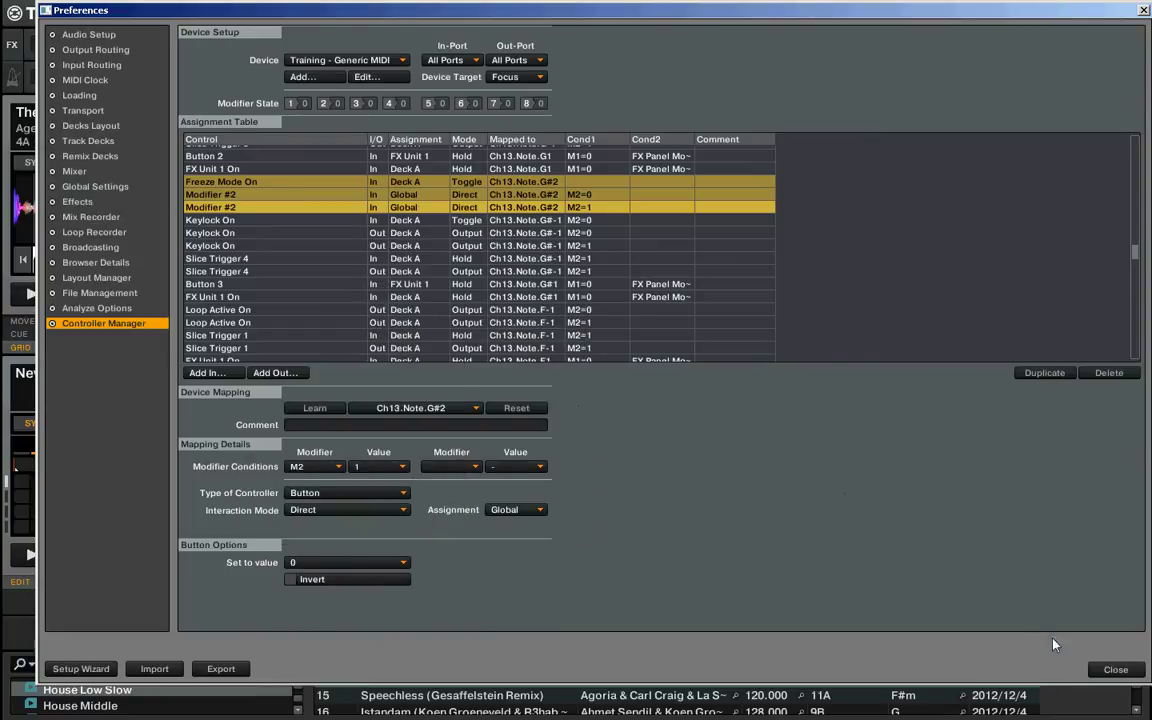
{"action": "left_click", "coordinate": [1128, 675]}
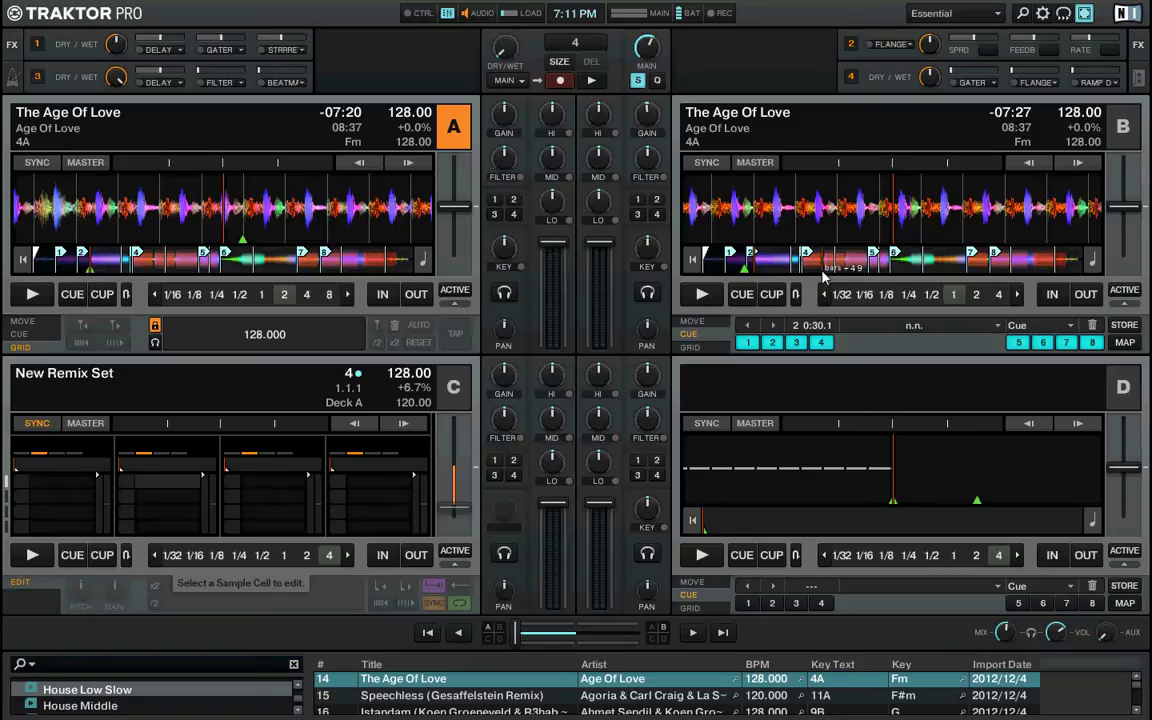
Step: Reopen the Controller Manager and review how Freeze Mode On and both Modifier #2 entries share Ch13.Note.G#2
{"action": "left_click", "coordinate": [1043, 13]}
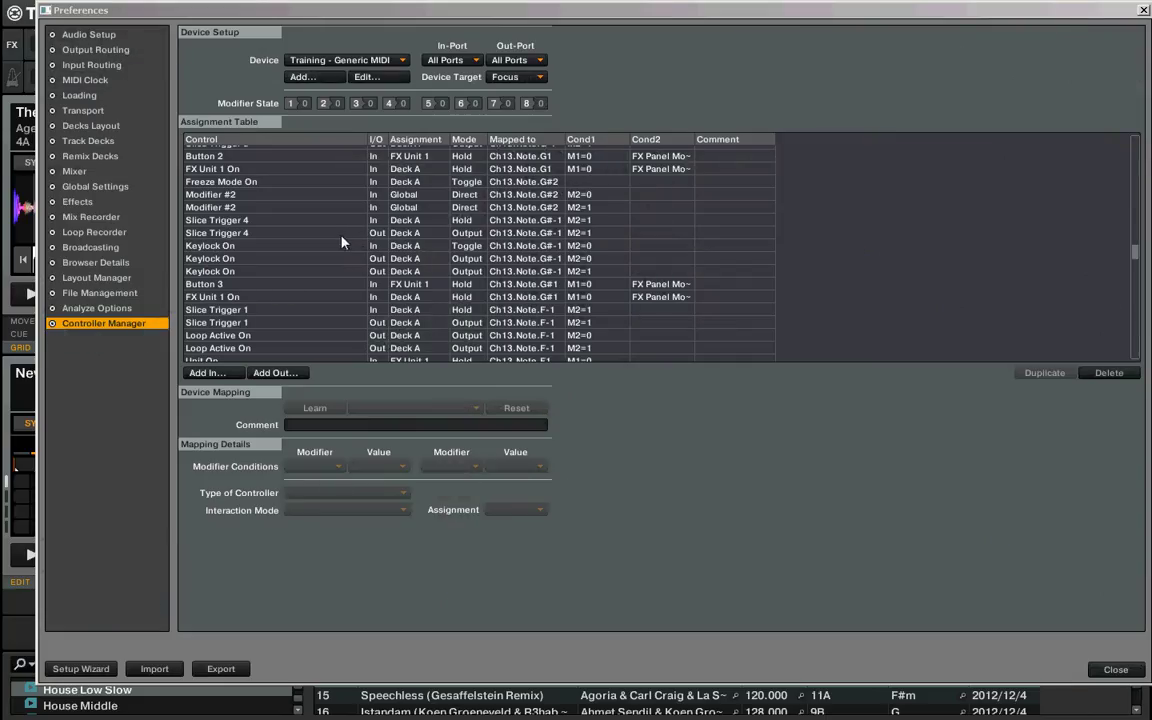
{"action": "left_click_drag", "start_coordinate": [237, 181], "coordinate": [226, 210]}
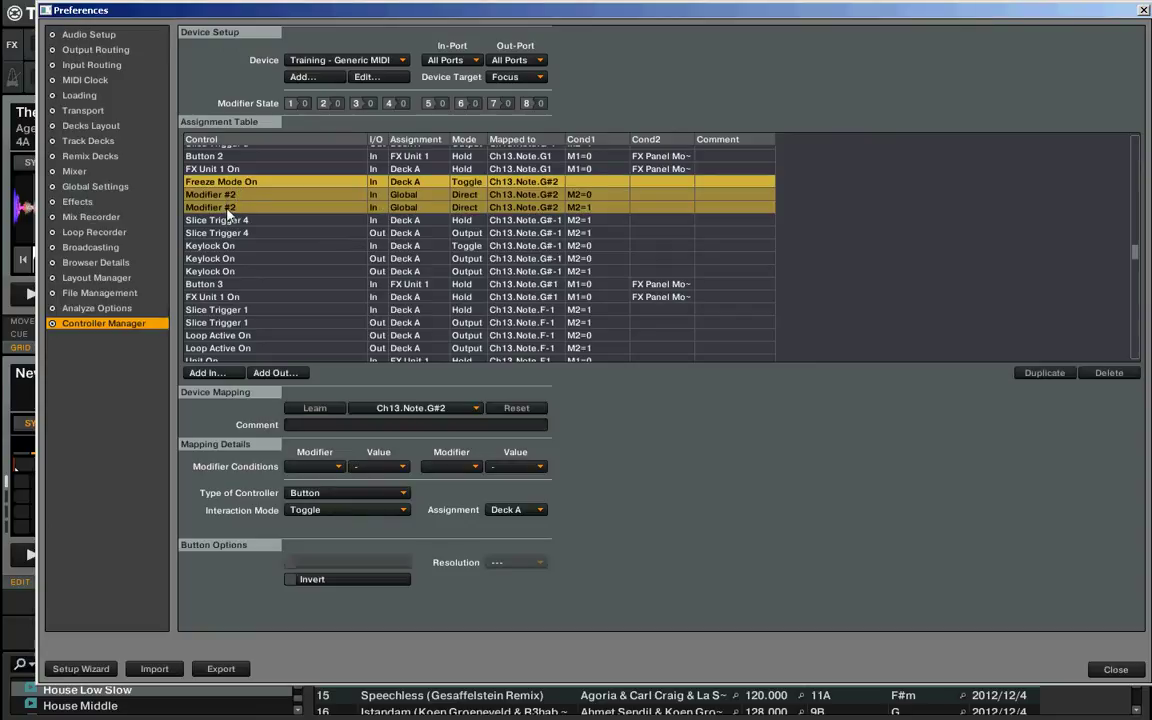
{"action": "left_click", "coordinate": [220, 195]}
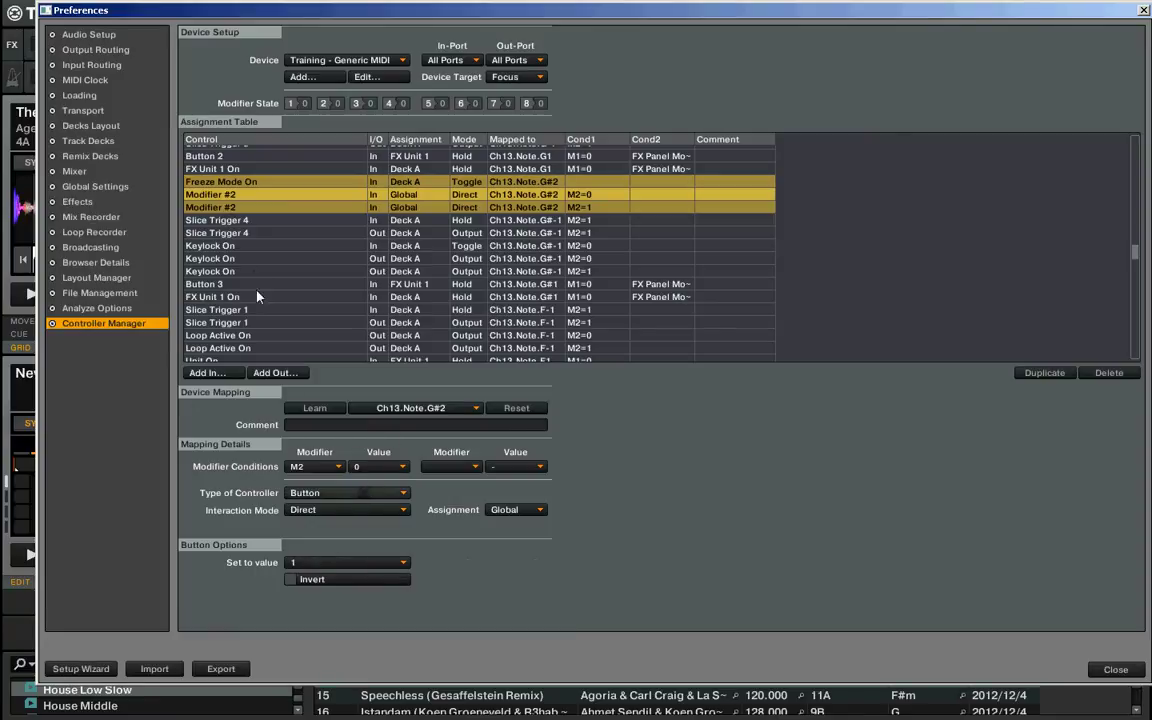
{"action": "left_click", "coordinate": [212, 207]}
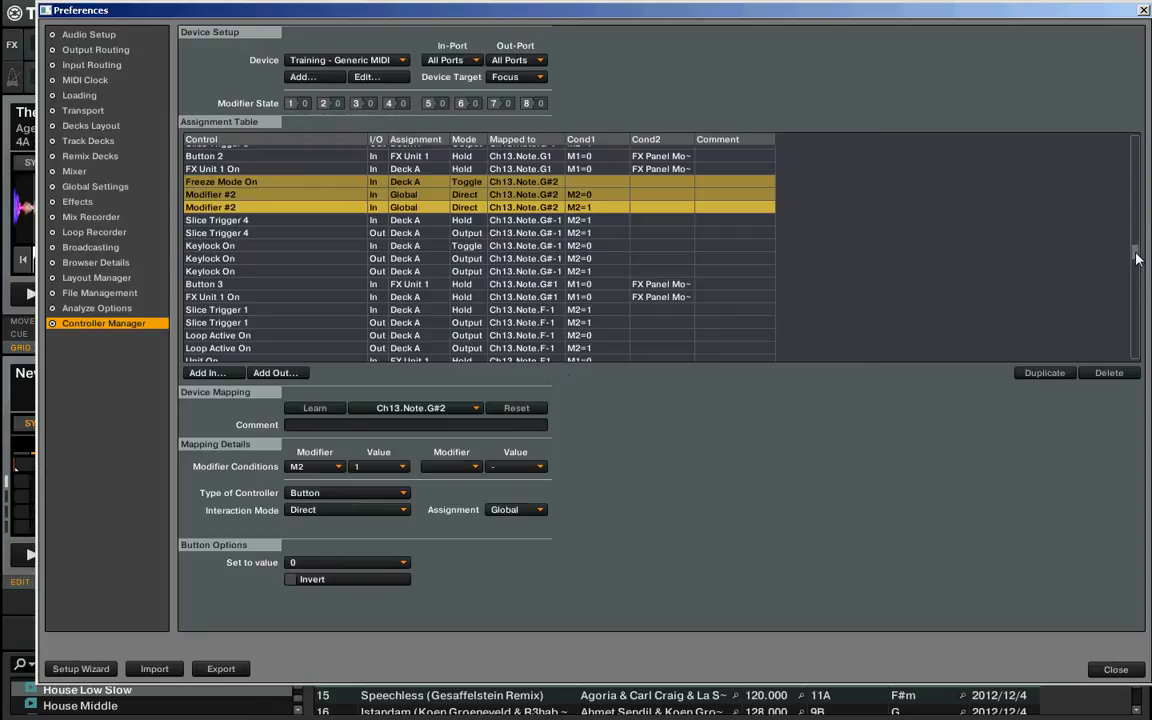
Step: Compare Deck A's Filter On and Slice Trigger 3 input mappings on Ch13.Note.G-1, including their M2 modifier conditions
{"action": "left_click_drag", "start_coordinate": [1136, 260], "coordinate": [1136, 247]}
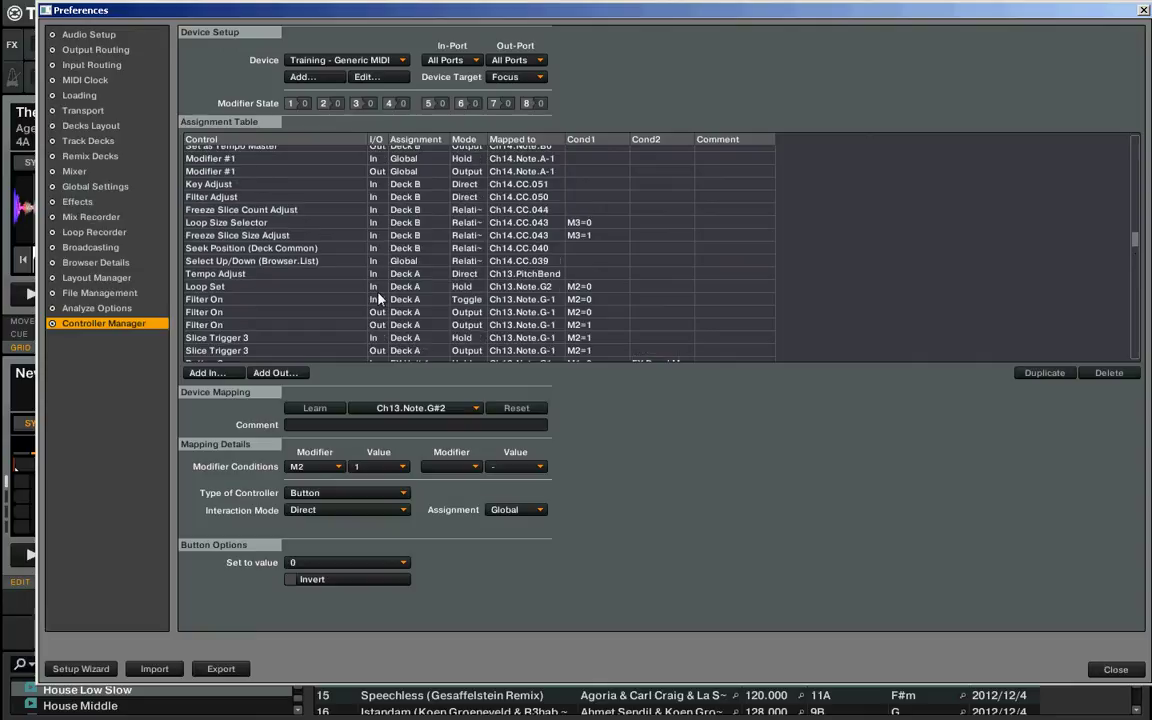
{"action": "left_click", "coordinate": [274, 325]}
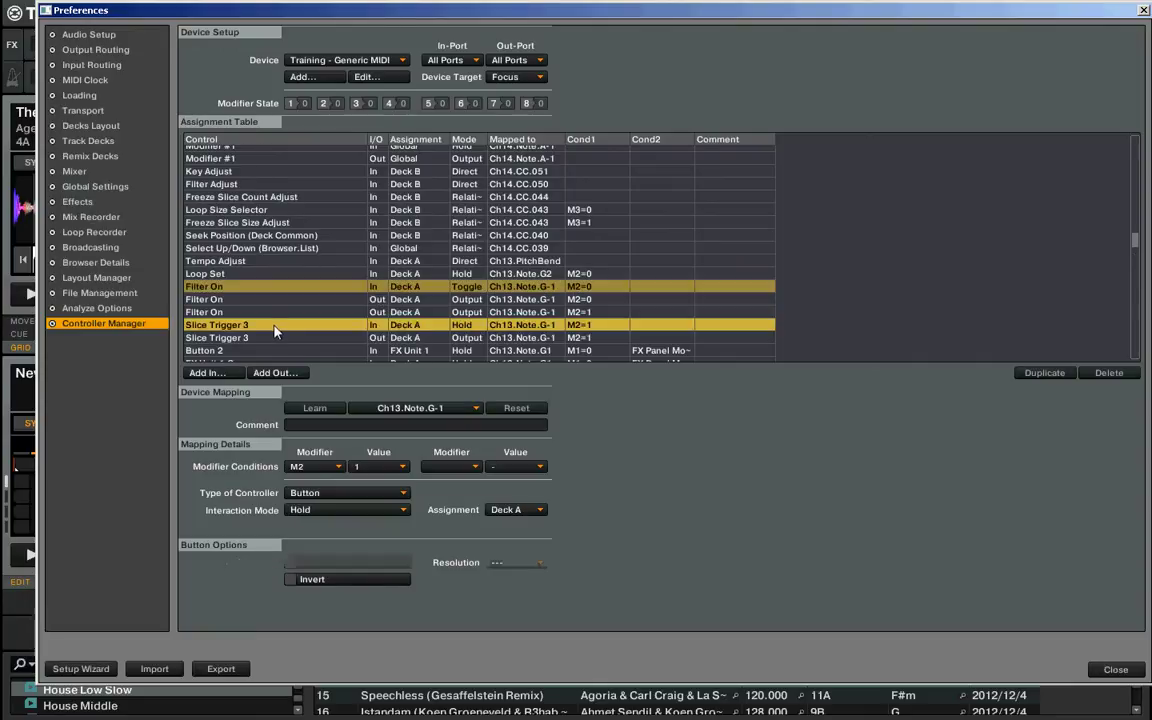
{"action": "scroll", "coordinate": [273, 326], "scroll_direction": "up", "scroll_amount": 1}
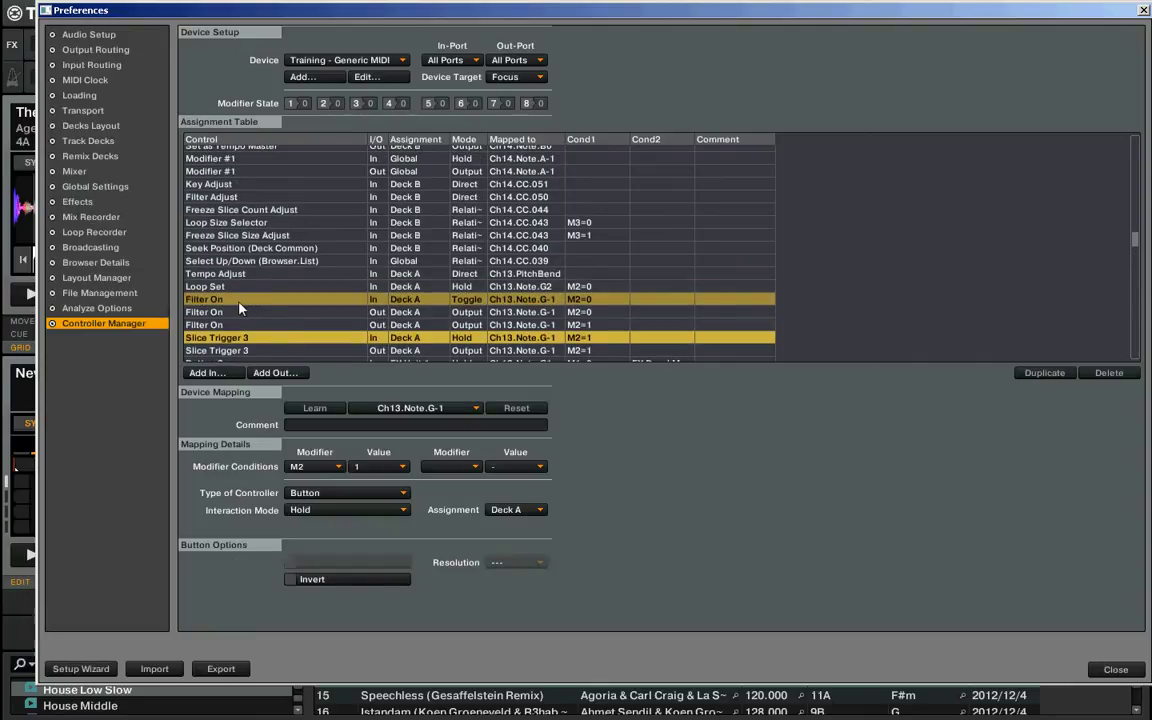
{"action": "left_click", "coordinate": [253, 300]}
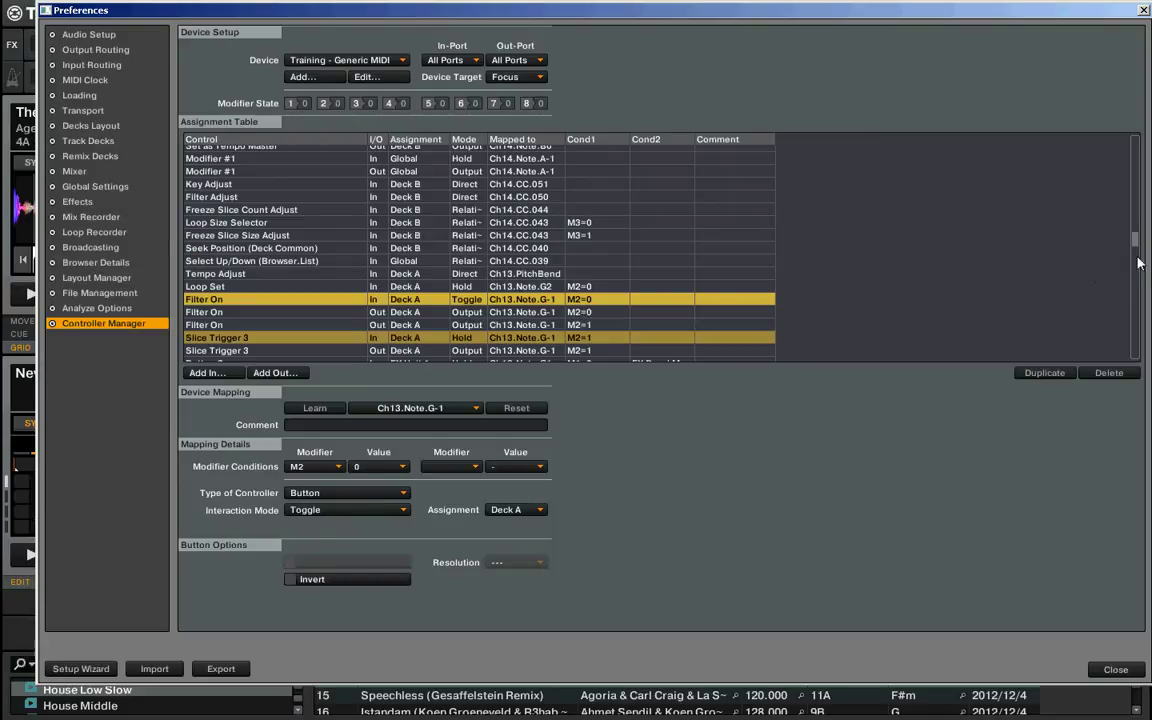
Step: Review Deck A's remaining slice trigger and hotcue mappings on channel 13 and their modifier conditions
{"action": "left_click_drag", "start_coordinate": [1135, 240], "coordinate": [1135, 263]}
{"action": "left_click_drag", "start_coordinate": [1134, 272], "coordinate": [1133, 278]}
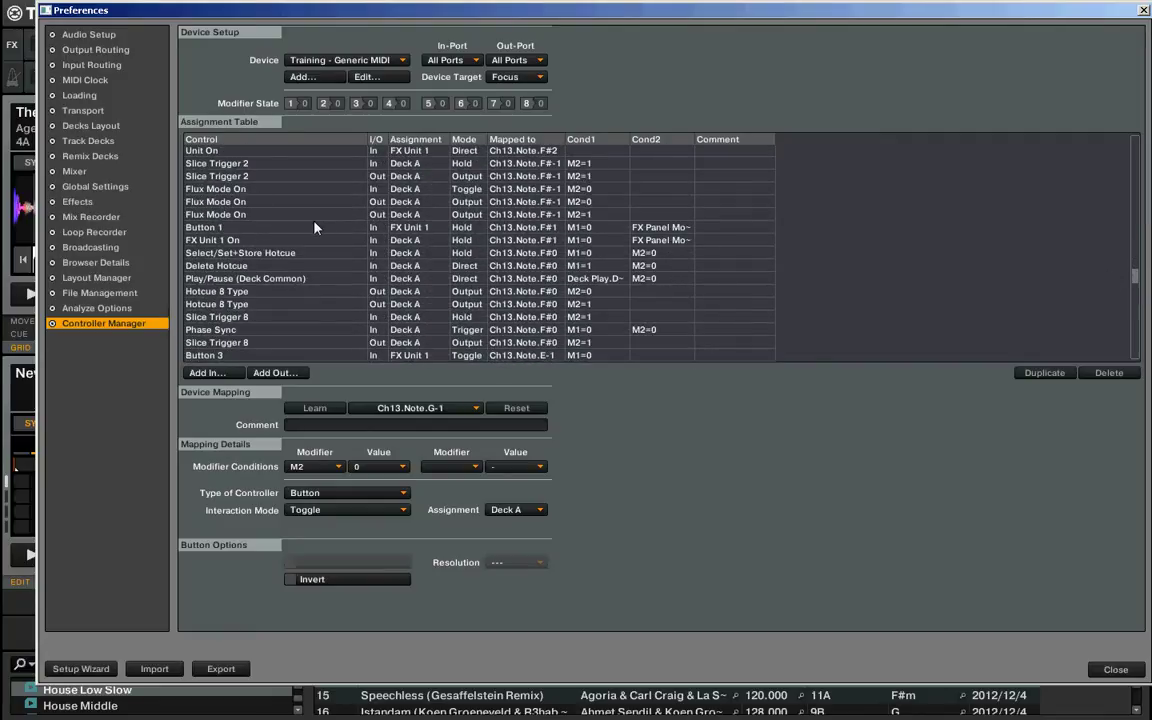
{"action": "scroll", "coordinate": [282, 198], "scroll_direction": "down", "scroll_amount": 7}
{"action": "scroll", "coordinate": [297, 205], "scroll_direction": "down", "scroll_amount": 5}
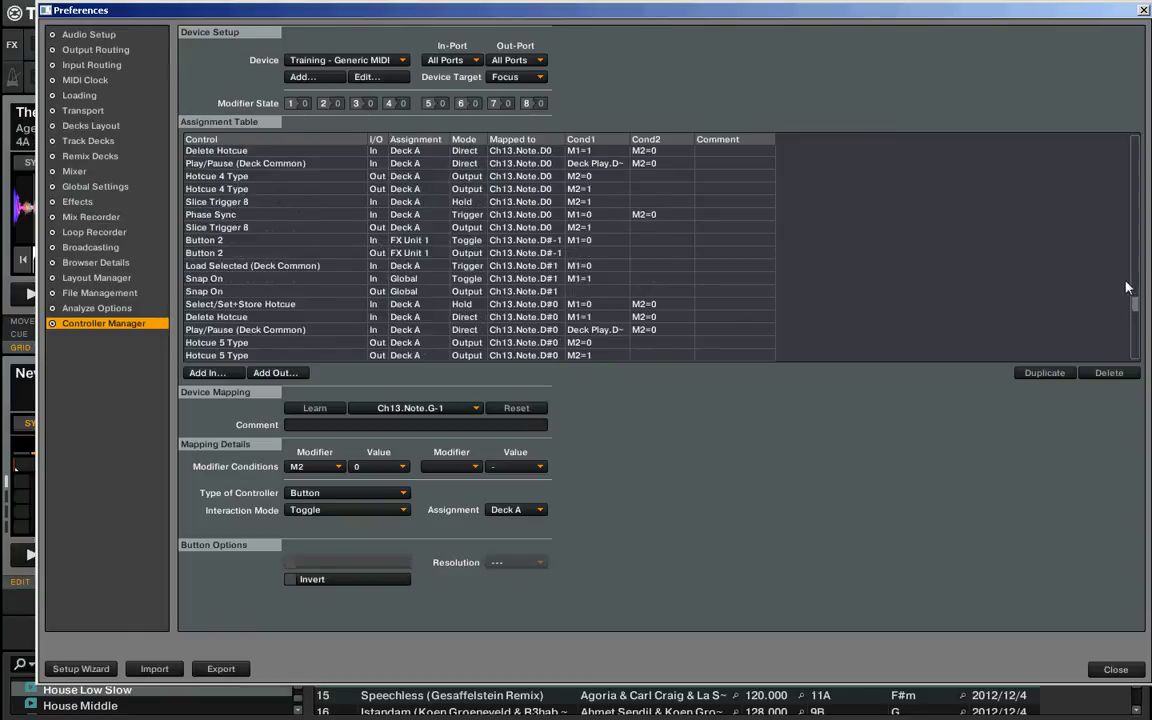
Step: Compare the Filter On and Slice Trigger 3 LED output mappings on Ch13.Note.G-1 with their input mappings
{"action": "left_click_drag", "start_coordinate": [1134, 304], "coordinate": [1134, 240]}
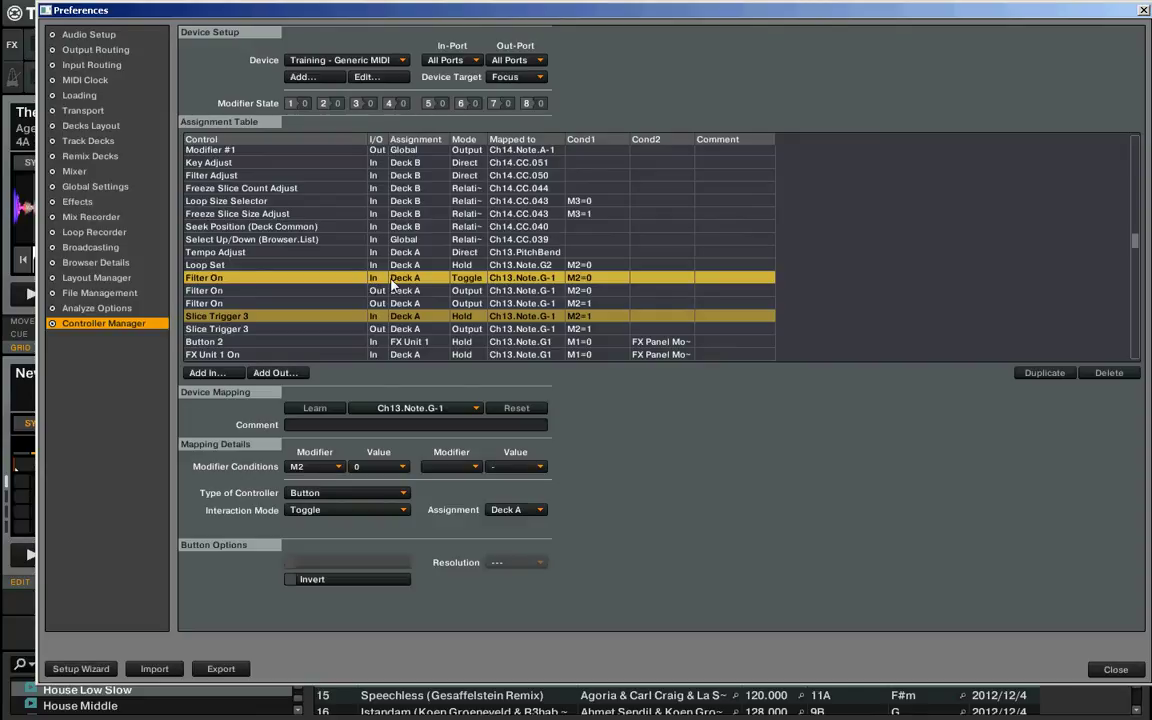
{"action": "left_click", "coordinate": [262, 331]}
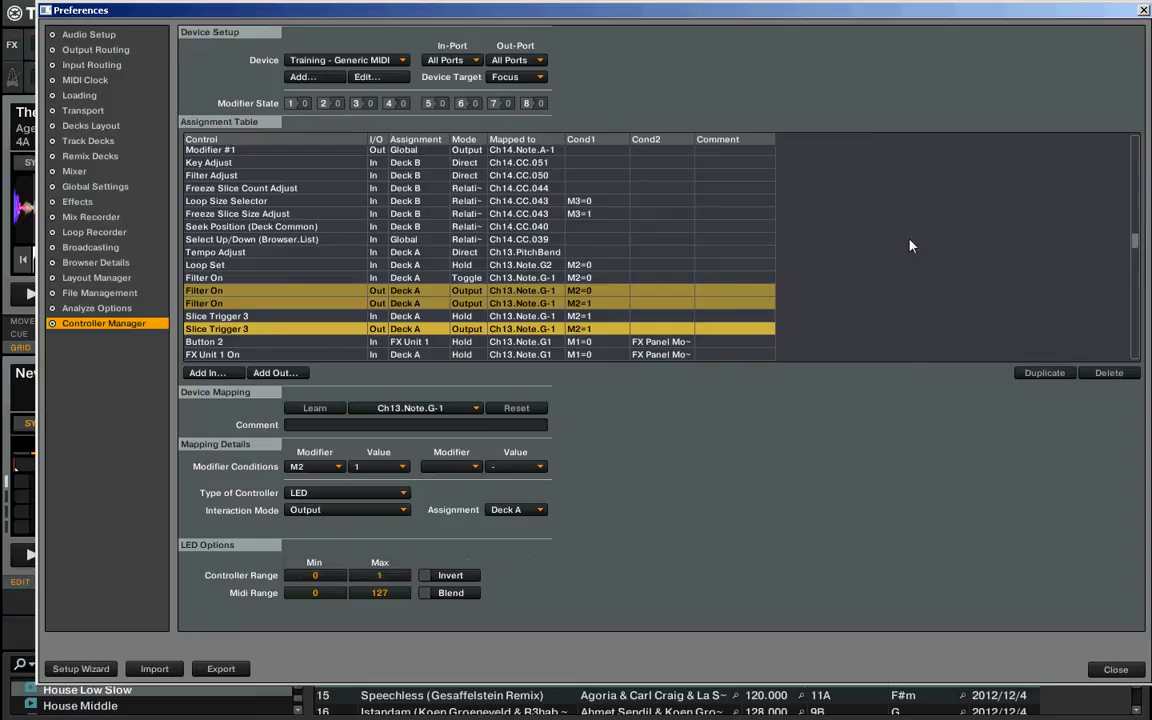
{"action": "left_click", "coordinate": [222, 278]}
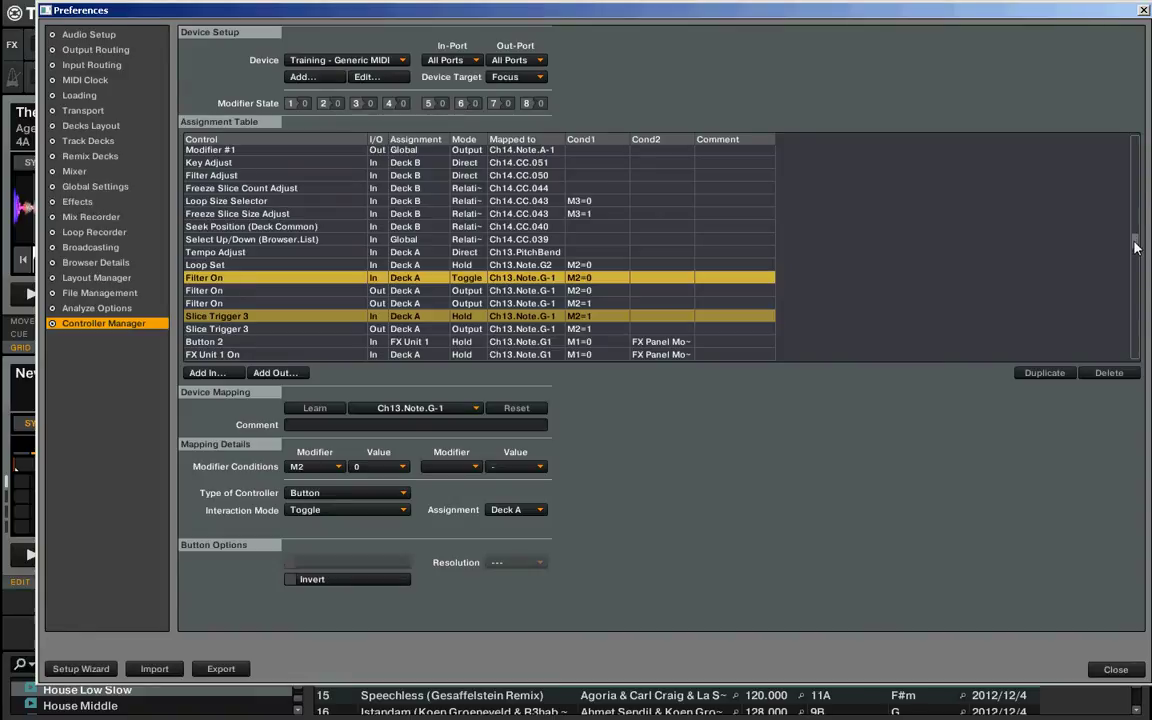
Step: Sort the assignments by control in descending order and examine the Hotcue 7 Type and Hotcue 8 Type LED output mappings
{"action": "left_click_drag", "start_coordinate": [1135, 247], "coordinate": [1132, 290]}
{"action": "left_click_drag", "start_coordinate": [257, 192], "coordinate": [257, 201]}
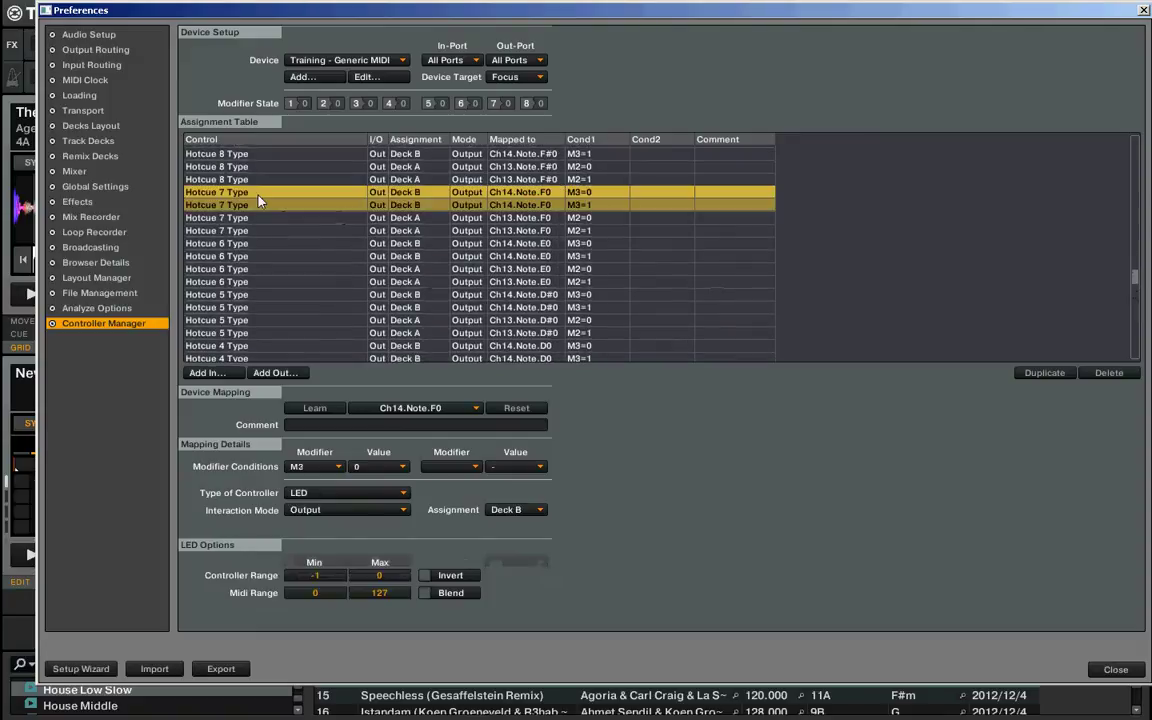
{"action": "left_click_drag", "start_coordinate": [372, 165], "coordinate": [372, 179]}
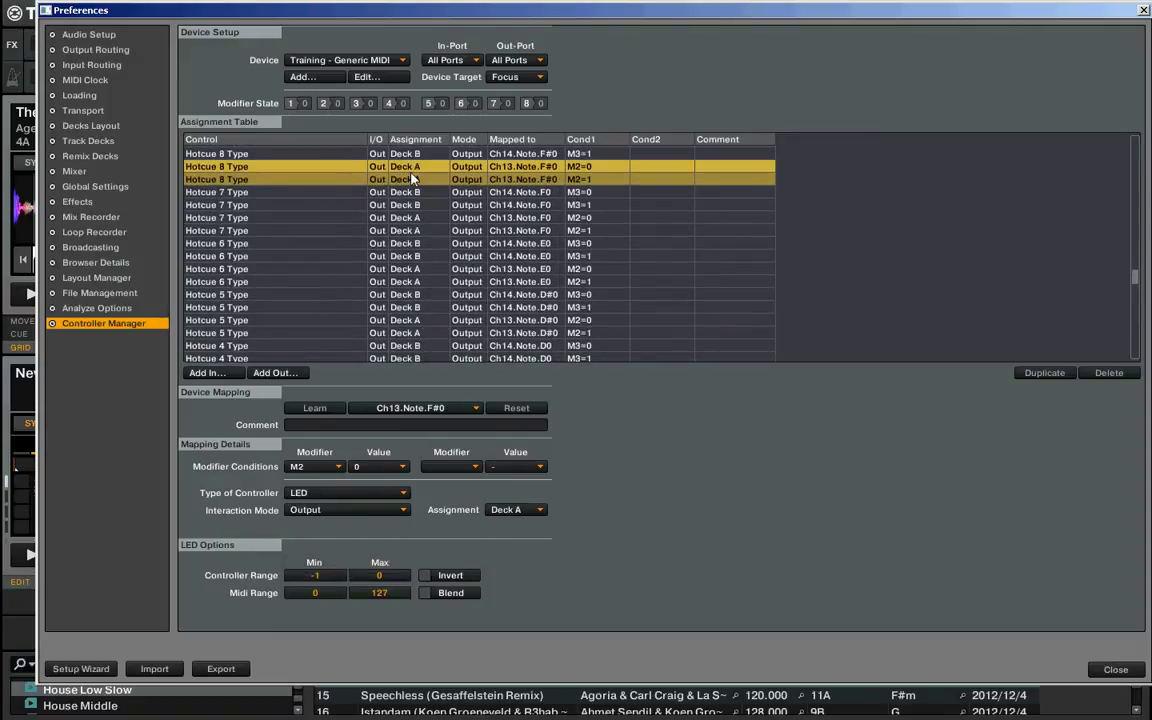
{"action": "scroll", "coordinate": [522, 238], "scroll_direction": "up", "scroll_amount": 1}
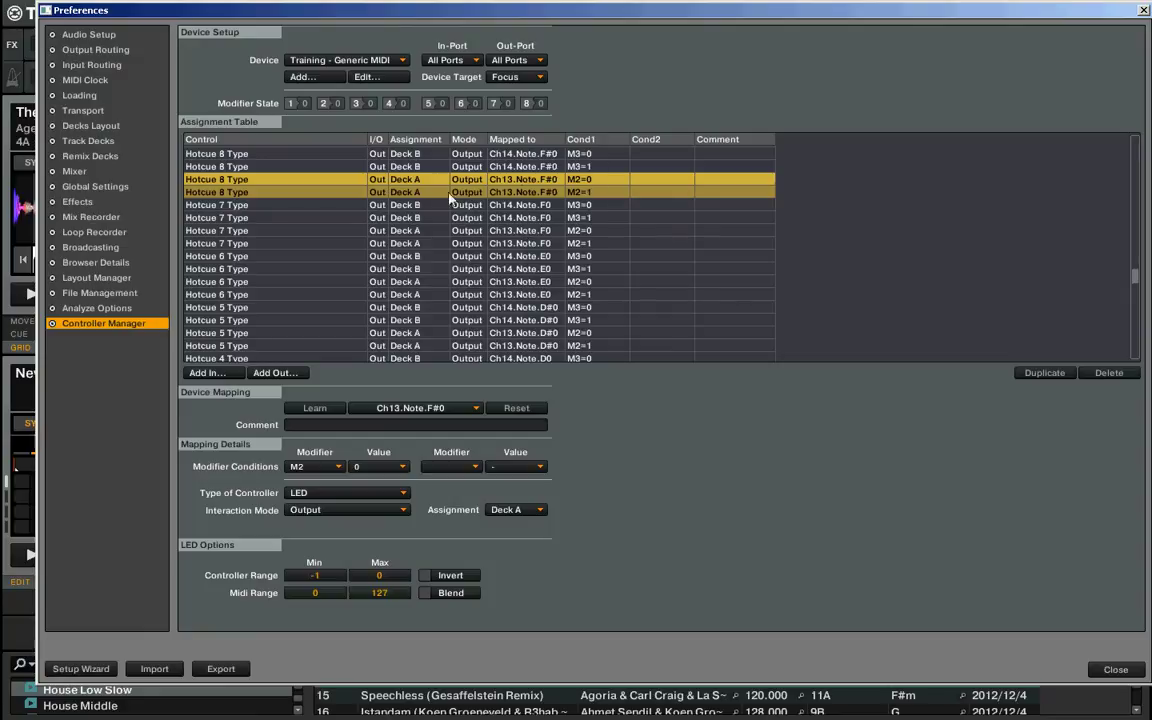
{"action": "scroll", "coordinate": [445, 190], "scroll_direction": "up", "scroll_amount": 2}
Step: Compare Deck A's Select/Set+Store Hotcue, Slice Trigger 6 and Play/Pause mappings on Ch13.Note.E0, including their modifier conditions
{"action": "scroll", "coordinate": [455, 195], "scroll_direction": "down", "scroll_amount": 8}
{"action": "scroll", "coordinate": [463, 203], "scroll_direction": "down", "scroll_amount": 10}
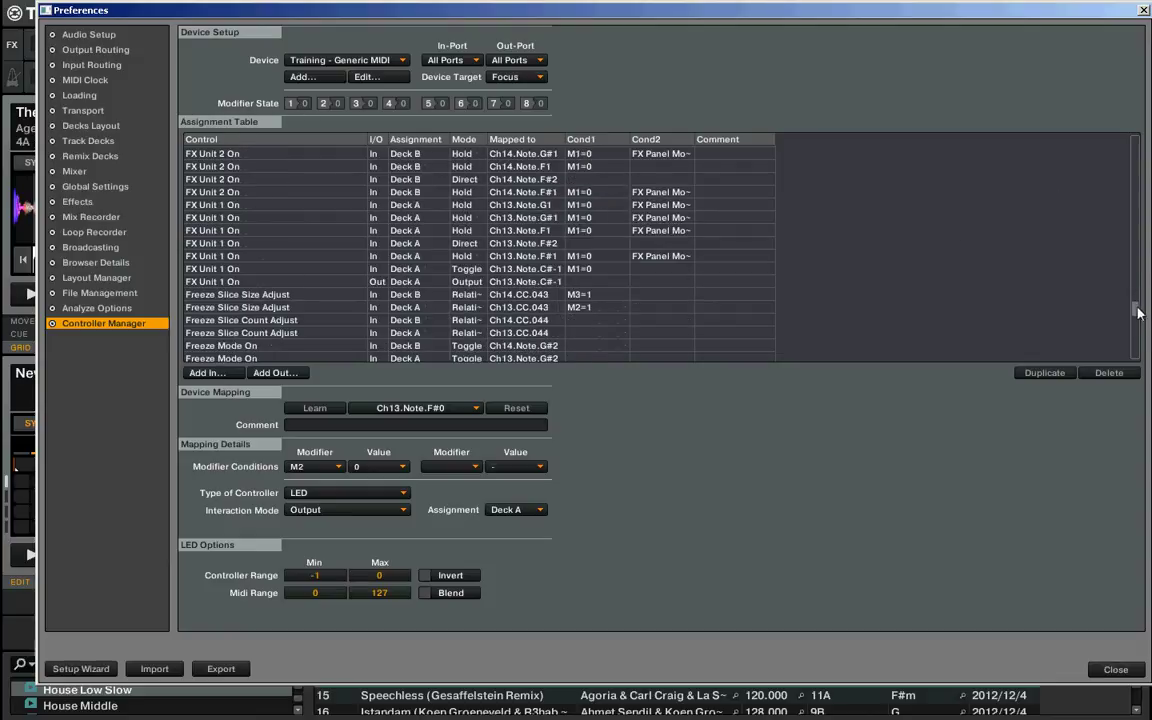
{"action": "left_click_drag", "start_coordinate": [1132, 308], "coordinate": [1116, 195]}
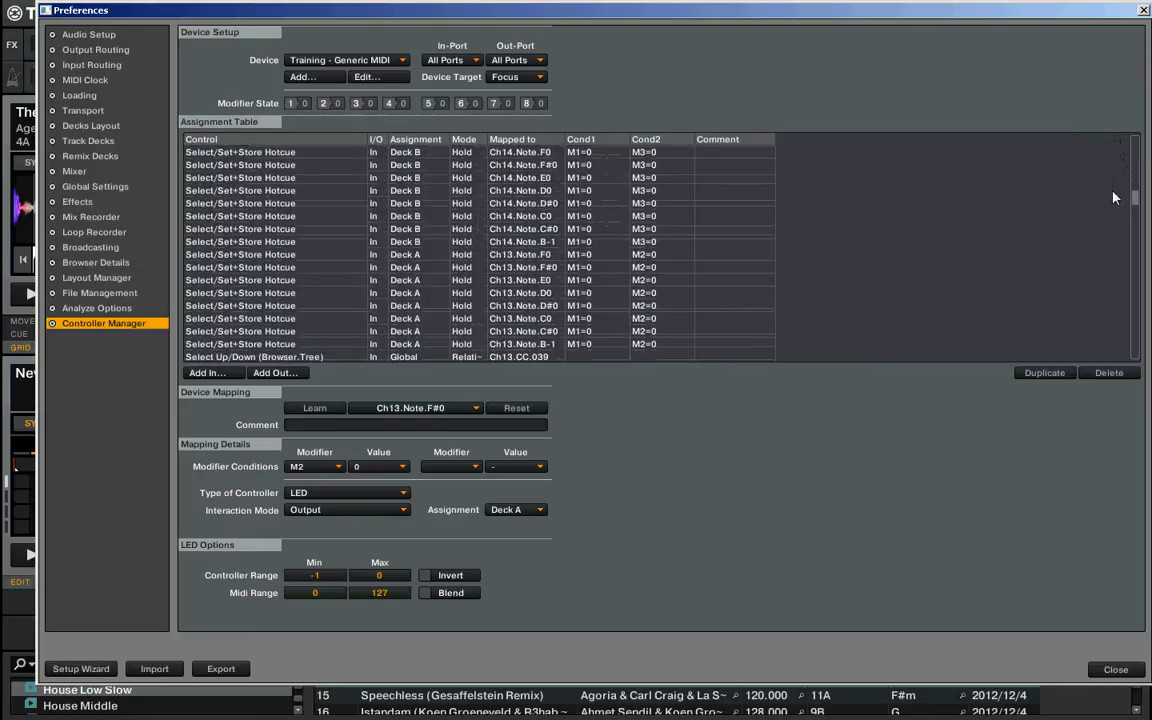
{"action": "left_click", "coordinate": [410, 281]}
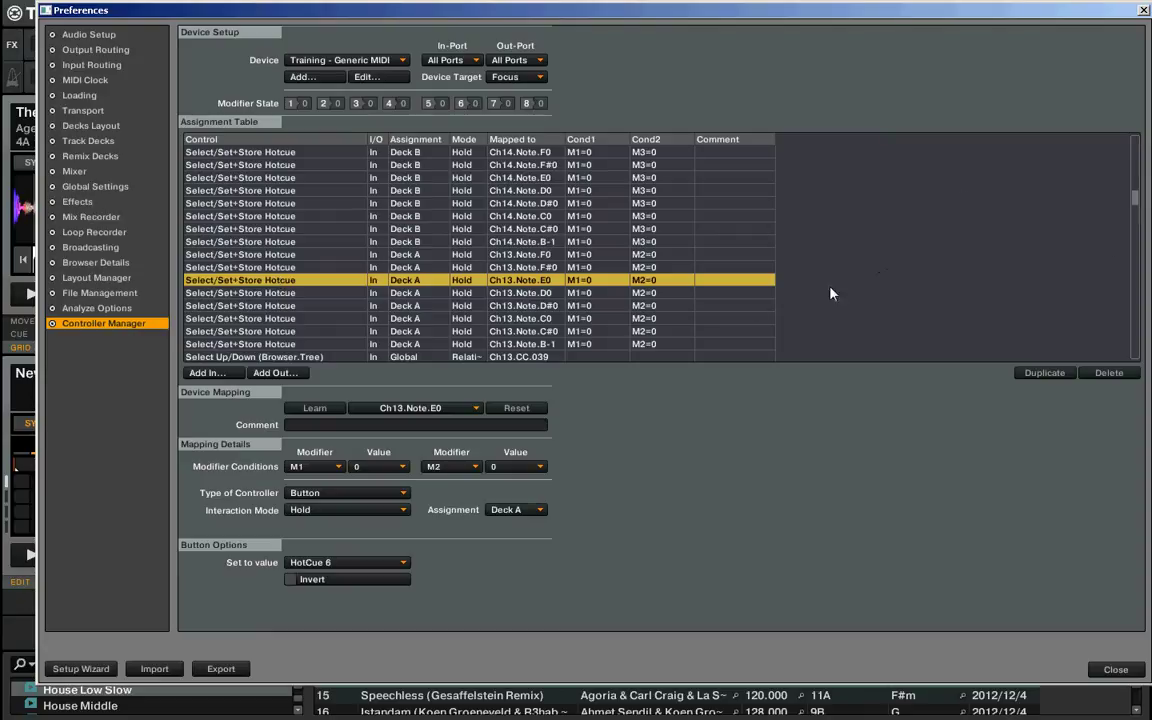
{"action": "scroll", "coordinate": [1136, 194], "scroll_direction": "up", "scroll_amount": 5}
{"action": "scroll", "coordinate": [1138, 194], "scroll_direction": "down", "scroll_amount": 3}
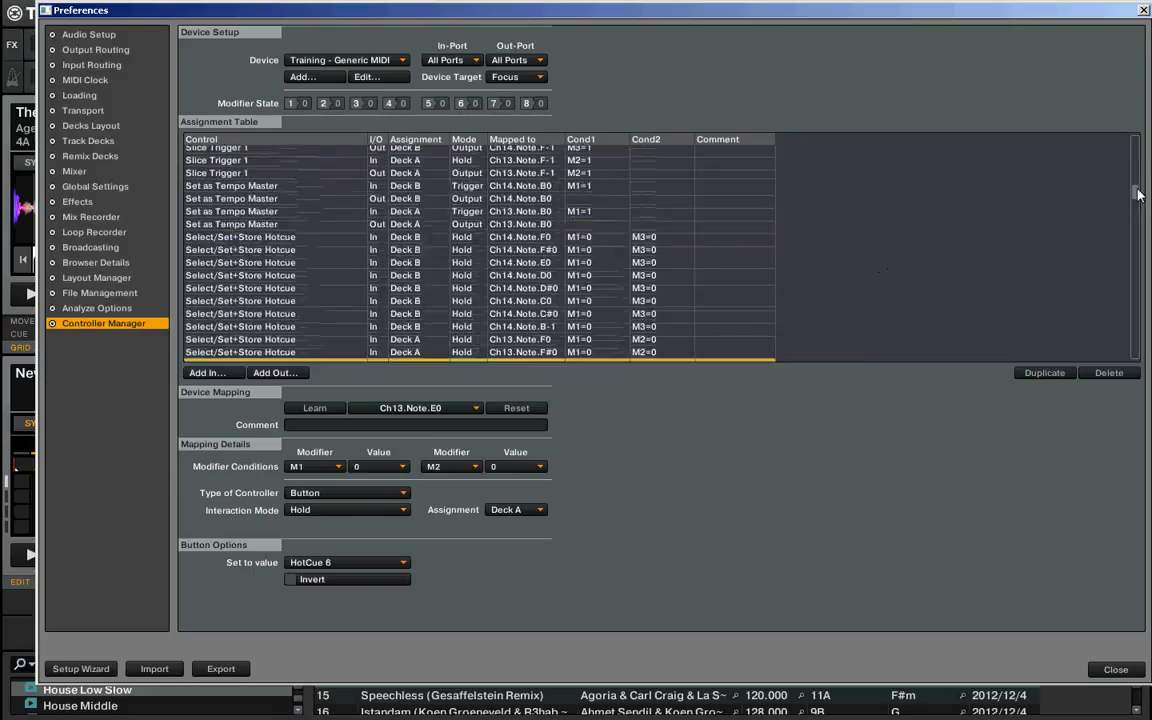
{"action": "left_click_drag", "start_coordinate": [1136, 194], "coordinate": [1143, 163]}
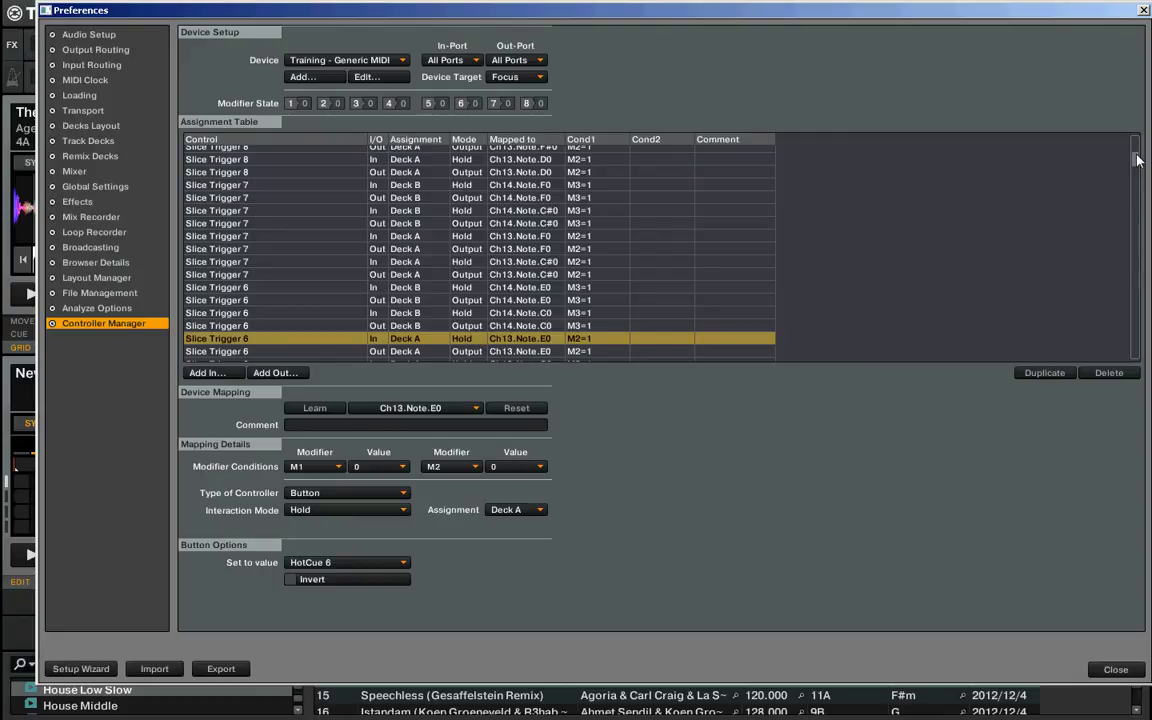
{"action": "left_click_drag", "start_coordinate": [1137, 160], "coordinate": [1140, 226]}
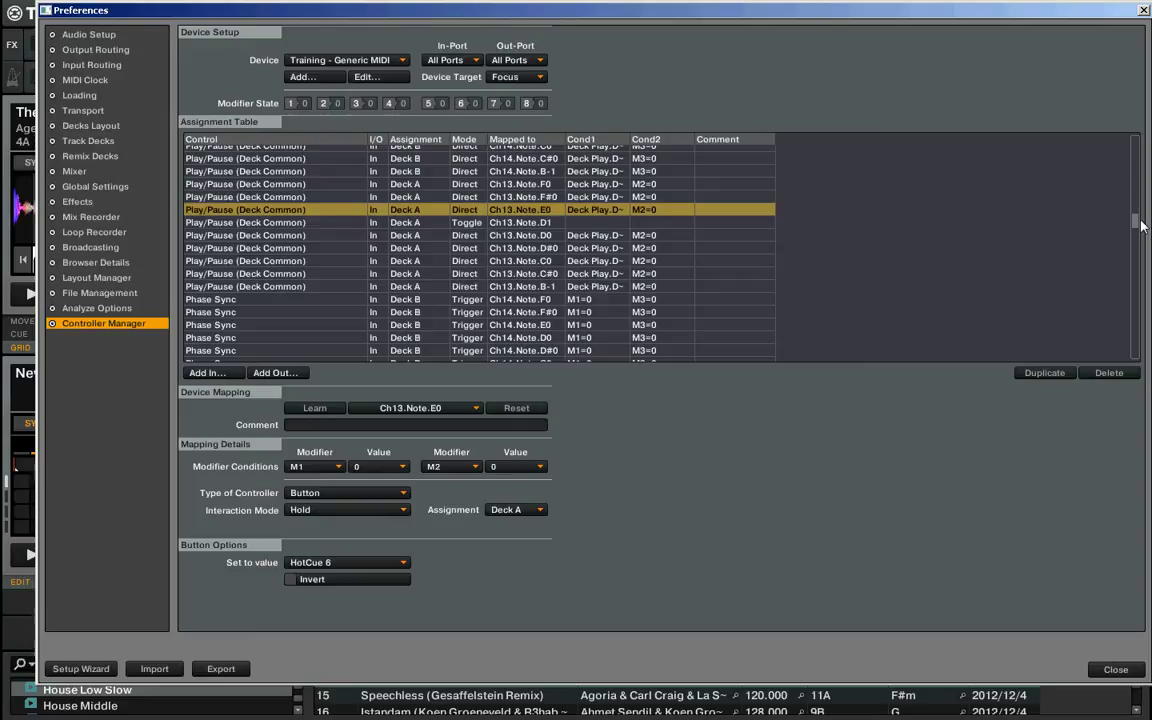
Step: Examine Deck A's Play/Pause and Phase Sync mappings on Ch13.Note.E0 and Deck B's Phase Sync mapping on Ch14.Note.F0, including their conditions
{"action": "scroll", "coordinate": [1030, 203], "scroll_direction": "up", "scroll_amount": 2}
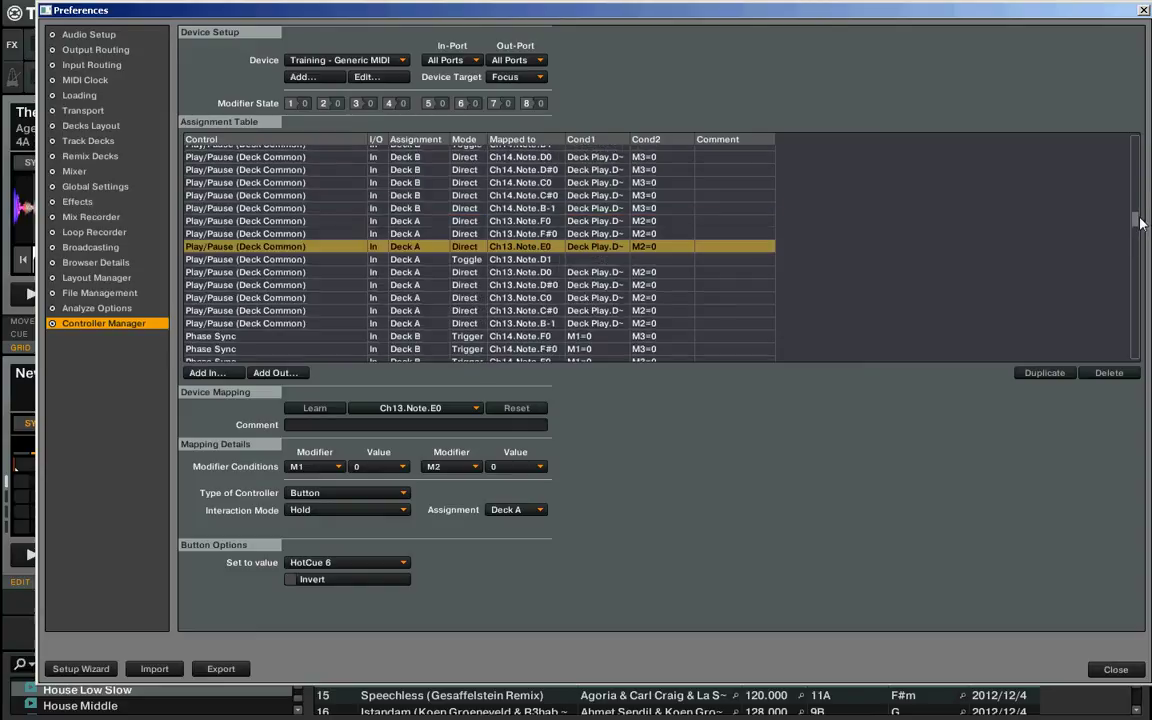
{"action": "left_click", "coordinate": [293, 257]}
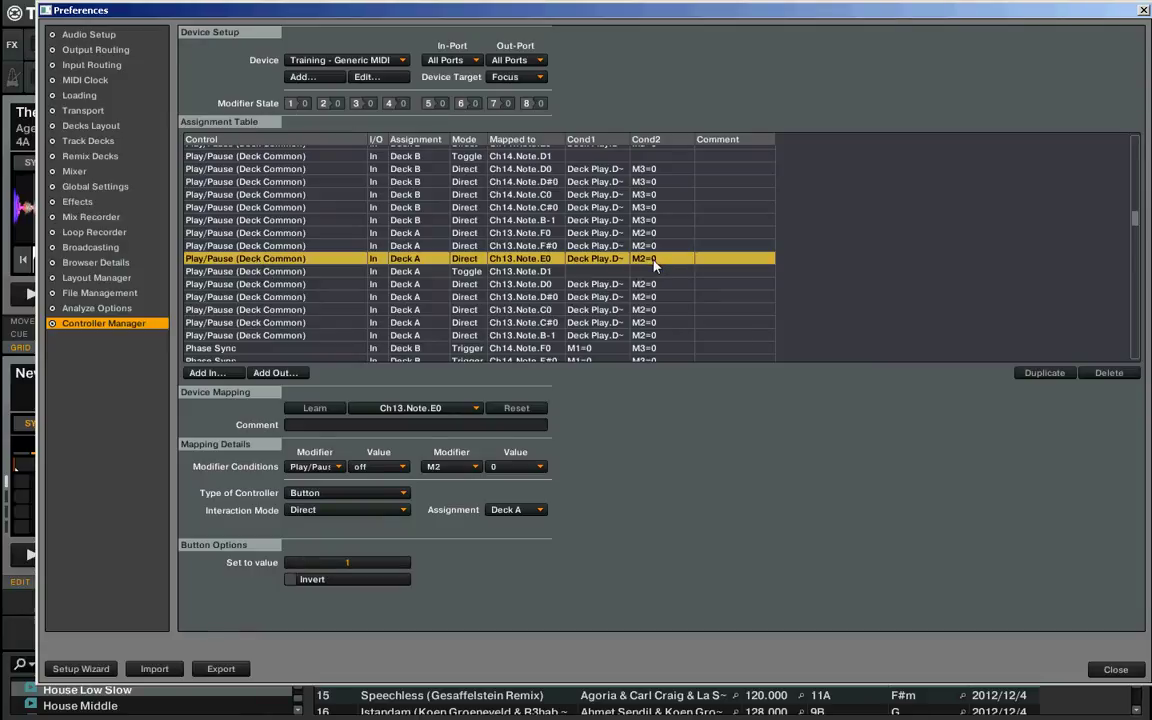
{"action": "left_click_drag", "start_coordinate": [1137, 218], "coordinate": [1137, 228]}
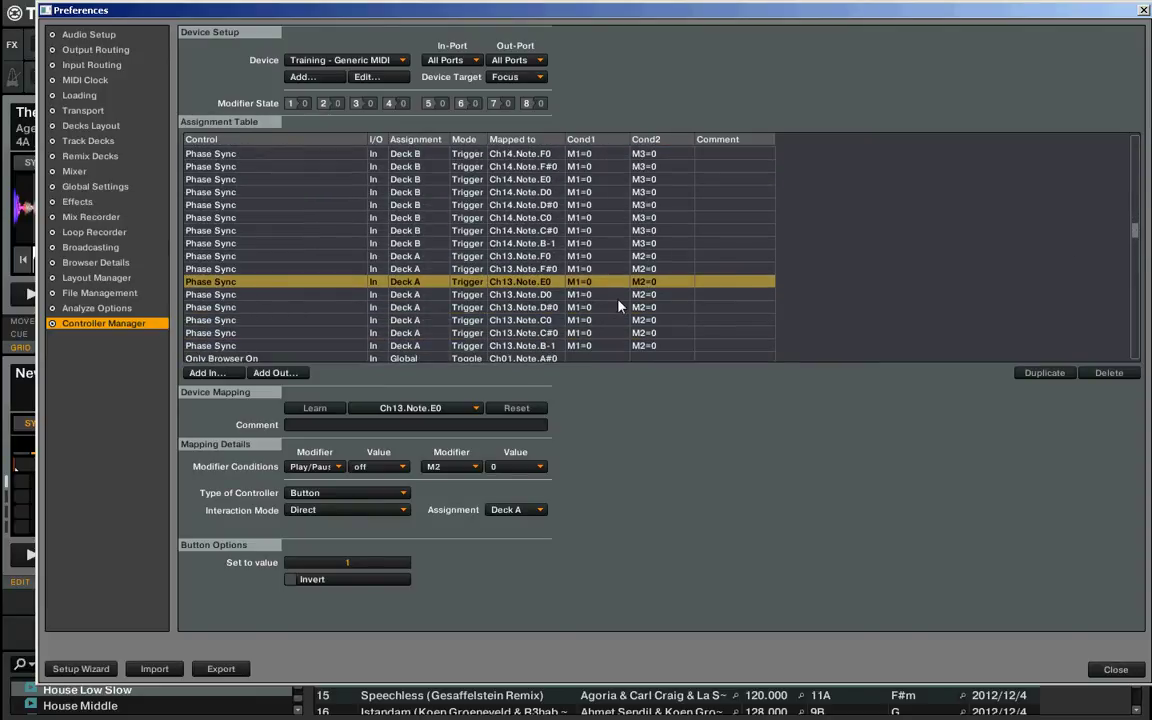
{"action": "left_click_drag", "start_coordinate": [1134, 229], "coordinate": [1134, 224]}
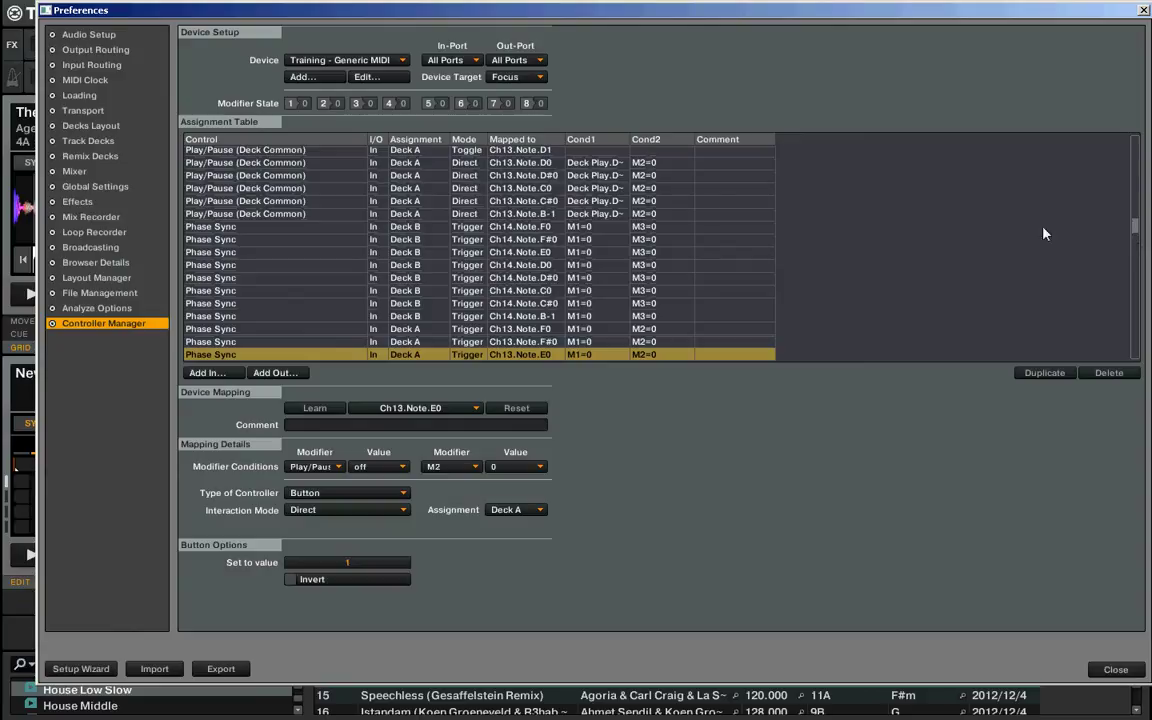
{"action": "left_click", "coordinate": [225, 228]}
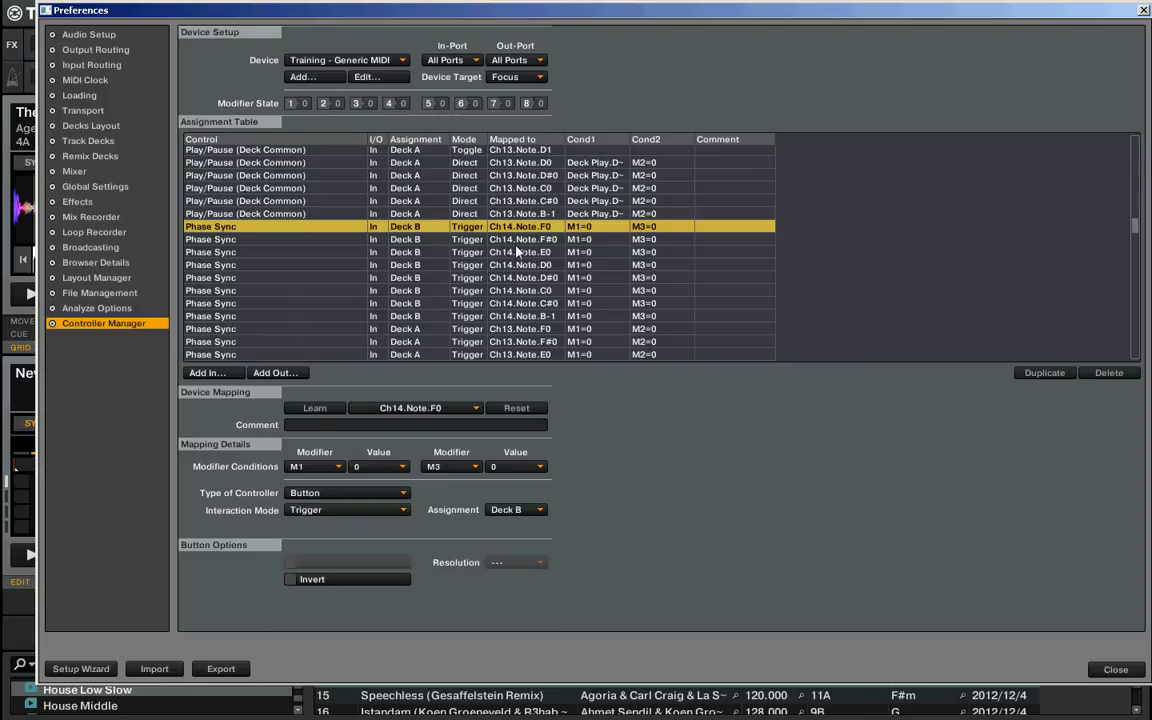
{"action": "mouse_move", "coordinate": [1134, 226]}
{"action": "left_mouse_down"}
{"action": "mouse_move", "coordinate": [1136, 244]}
{"action": "mouse_move", "coordinate": [1136, 232]}
{"action": "left_mouse_up"}
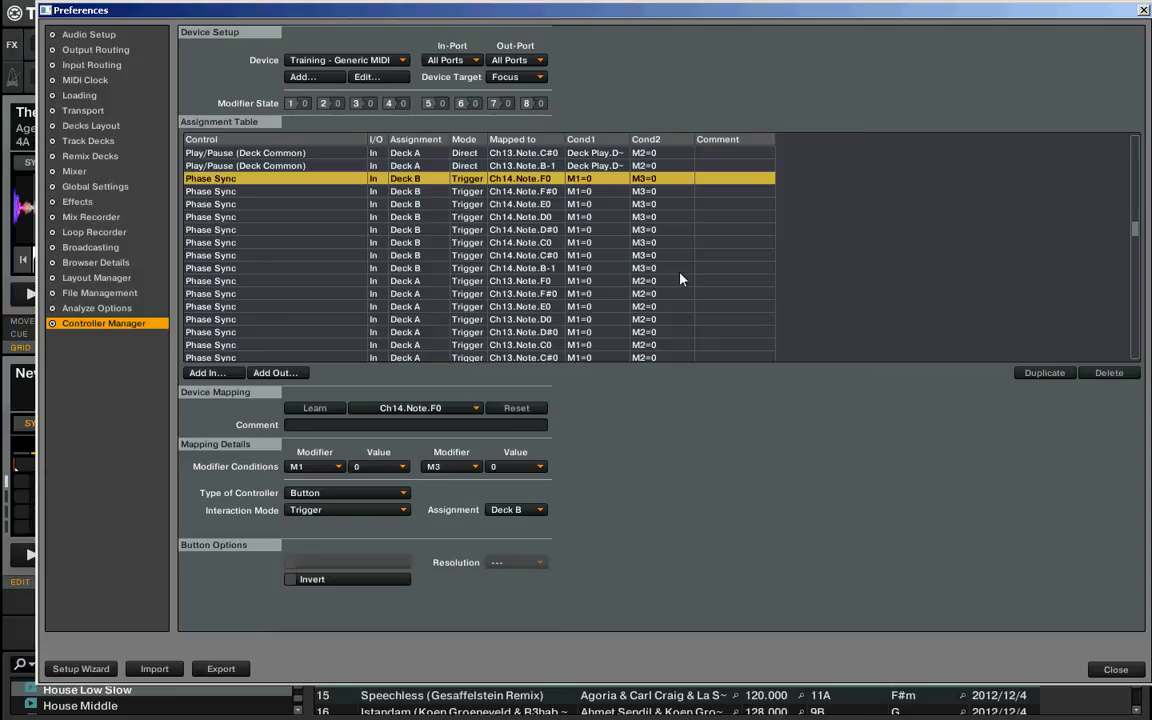
{"action": "left_click", "coordinate": [643, 306]}
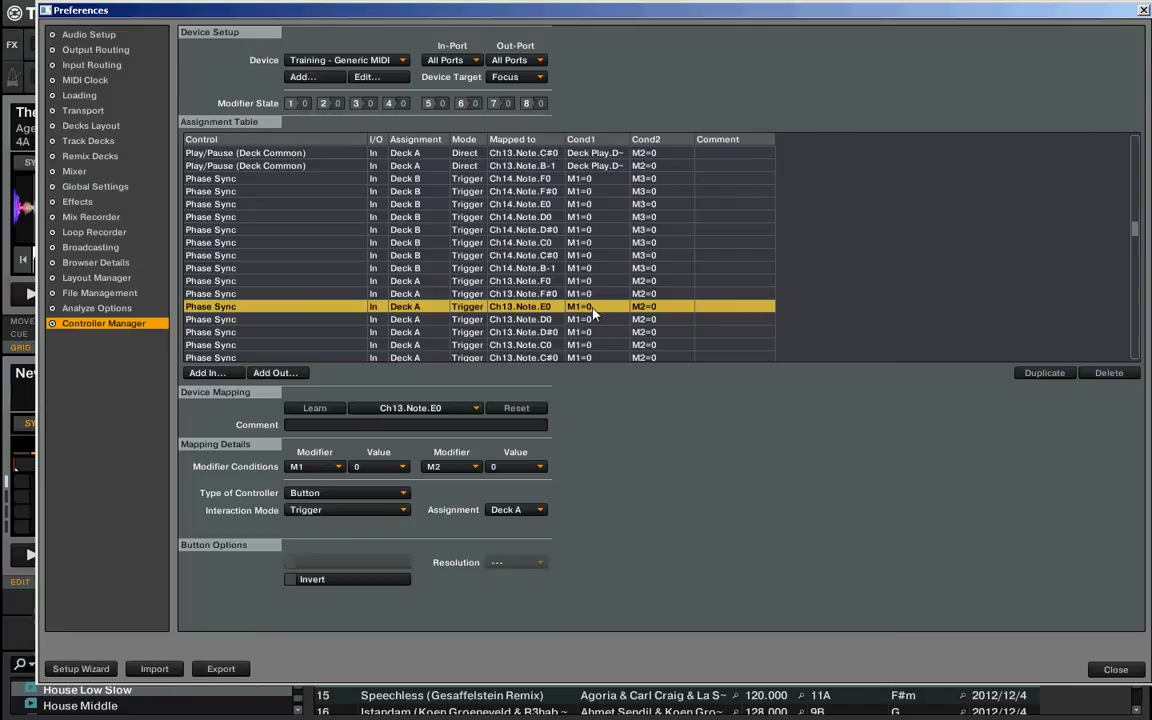
Step: Recheck the modifier conditions of Deck A's Select/Set+Store Hotcue, Play/Pause and Phase Sync mappings that share Ch13.Note.E0
{"action": "left_click_drag", "start_coordinate": [1134, 226], "coordinate": [1137, 200]}
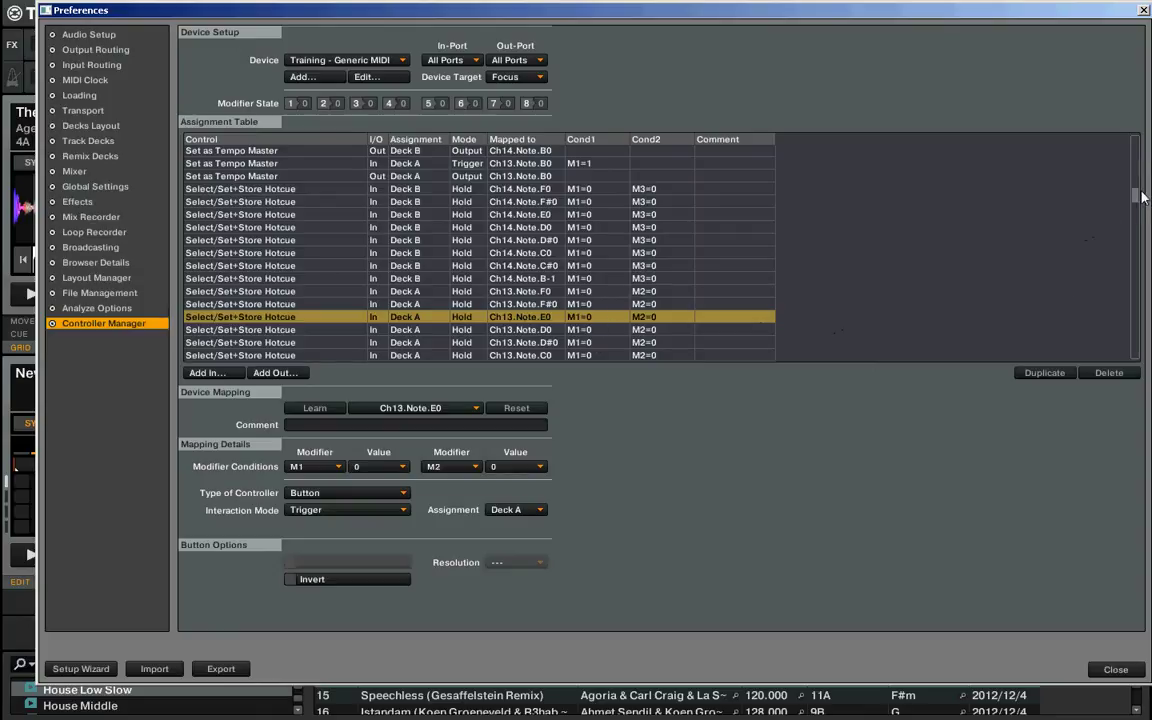
{"action": "left_click_drag", "start_coordinate": [1136, 197], "coordinate": [1134, 215]}
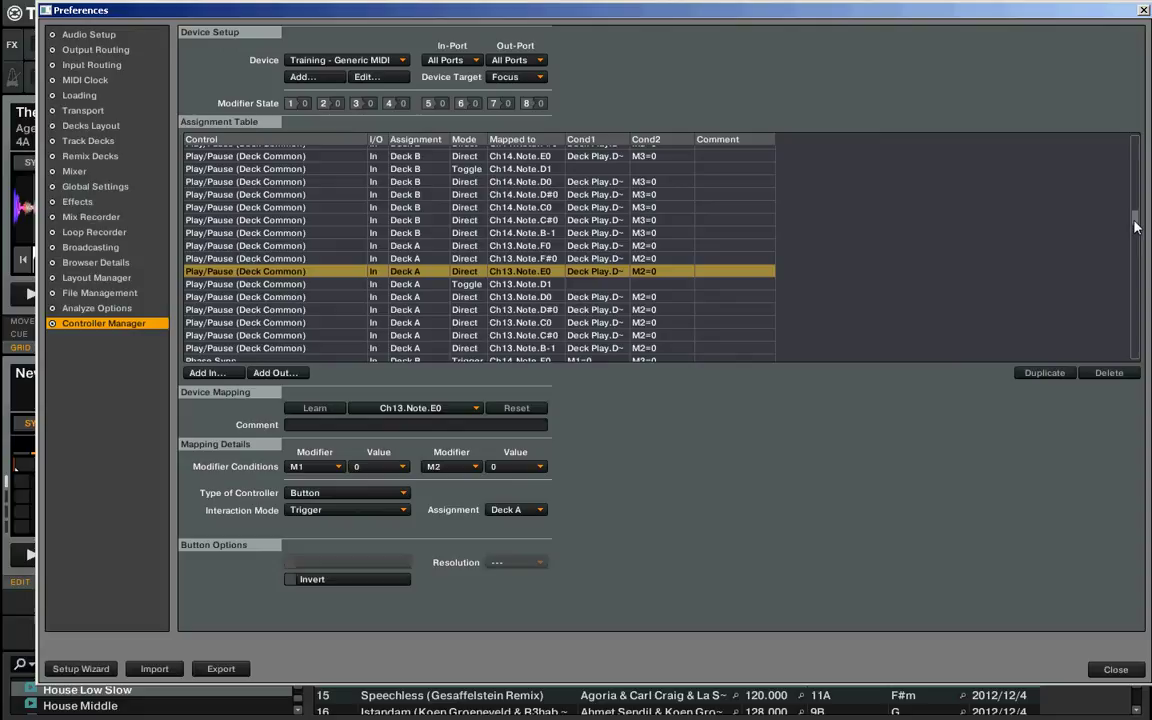
{"action": "scroll", "coordinate": [1135, 227], "scroll_direction": "down", "scroll_amount": 1}
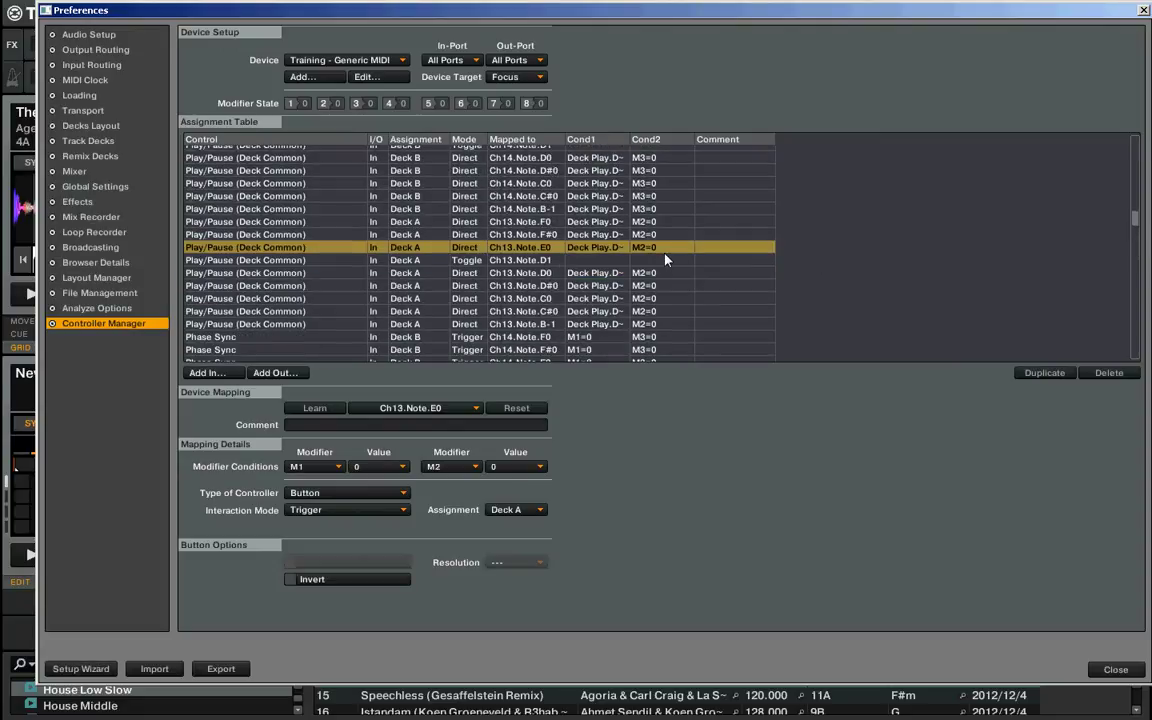
{"action": "scroll", "coordinate": [870, 255], "scroll_direction": "down", "scroll_amount": 7}
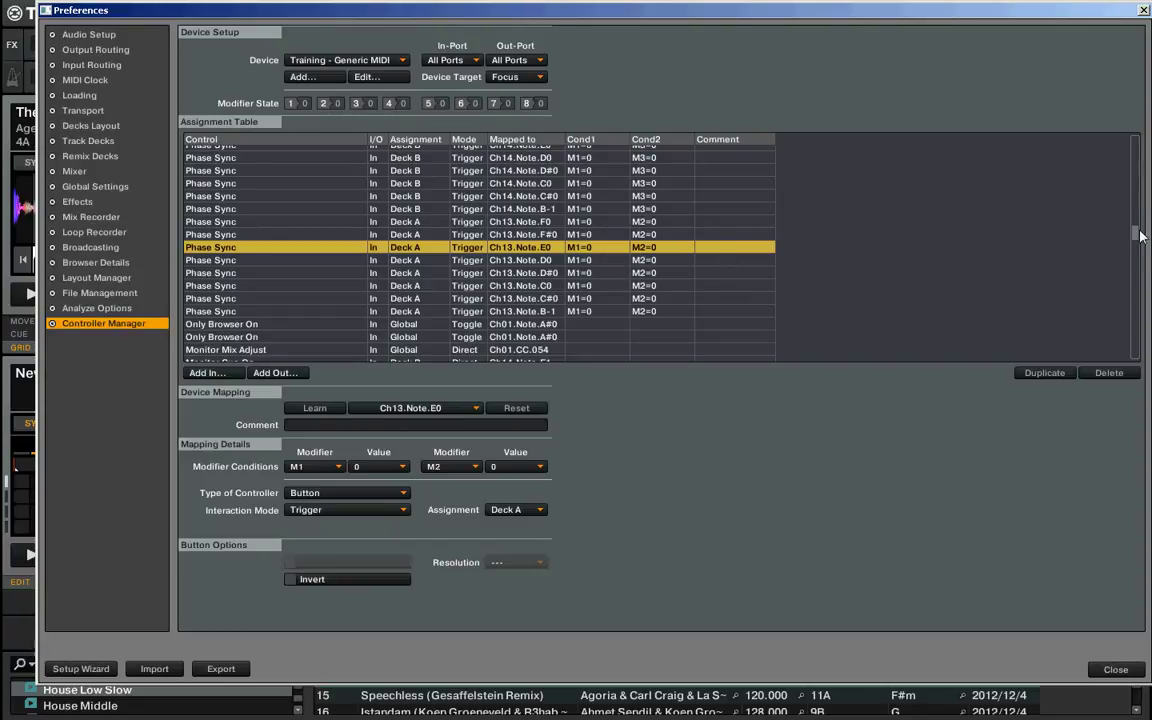
{"action": "scroll", "coordinate": [1137, 246], "scroll_direction": "down", "scroll_amount": 5}
Step: Review the Hotcue Type LED output mappings and examine the LED options of Deck B's Hotcue 8 Type with condition M3=0
{"action": "left_click_drag", "start_coordinate": [1137, 246], "coordinate": [1138, 275]}
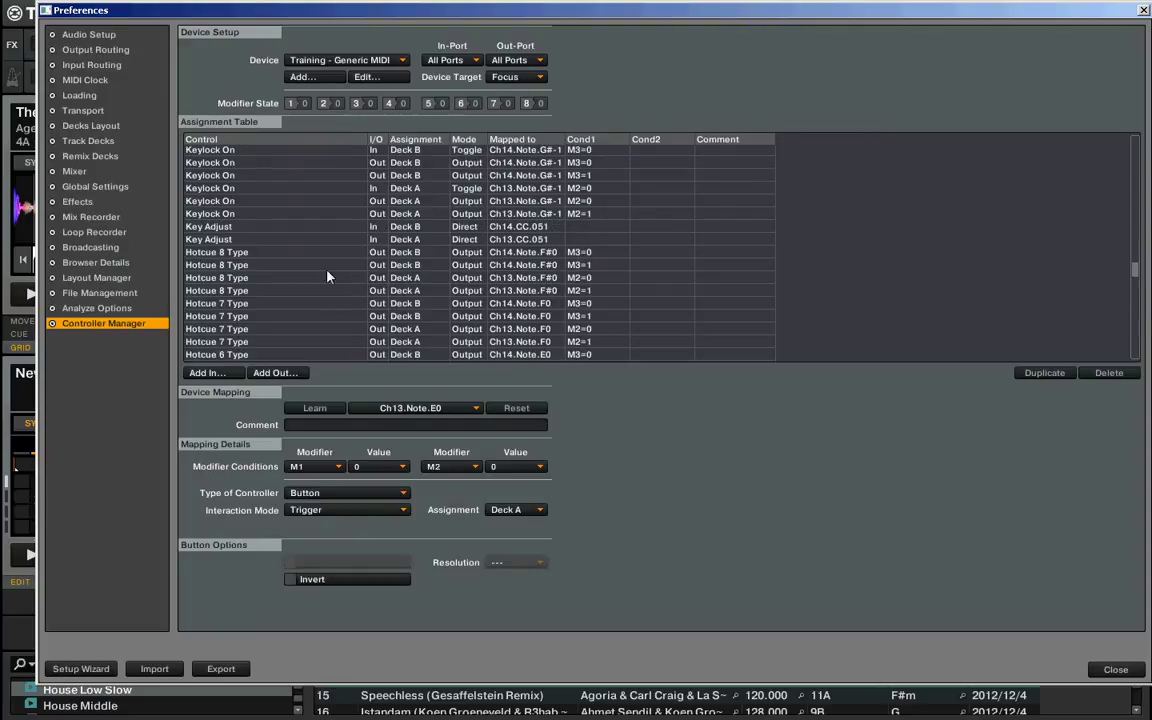
{"action": "left_click", "coordinate": [275, 256]}
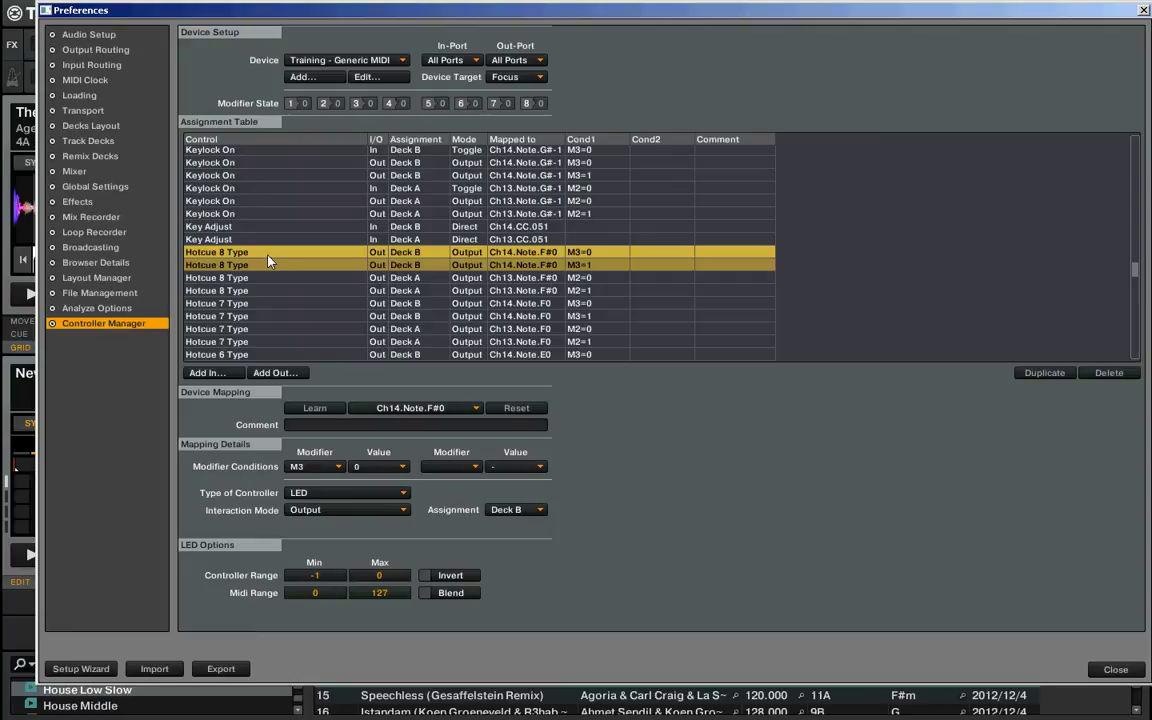
{"action": "scroll", "coordinate": [272, 257], "scroll_direction": "down", "scroll_amount": 2}
{"action": "scroll", "coordinate": [278, 265], "scroll_direction": "down", "scroll_amount": 1}
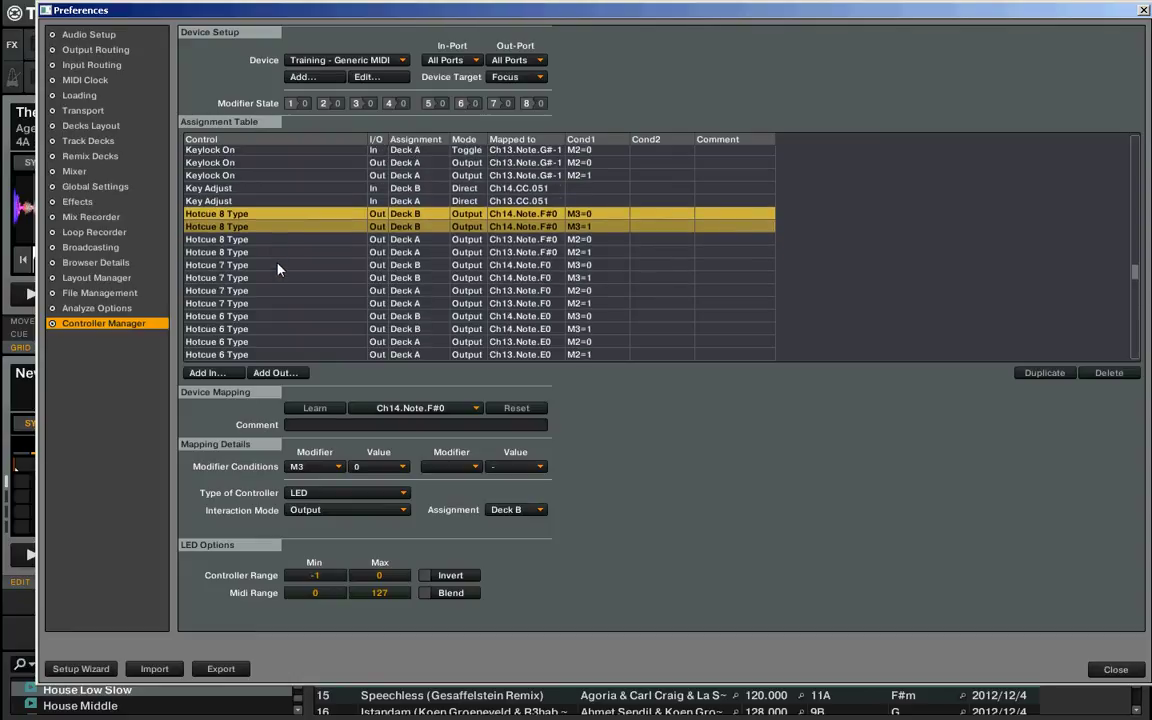
{"action": "scroll", "coordinate": [279, 285], "scroll_direction": "down", "scroll_amount": 9}
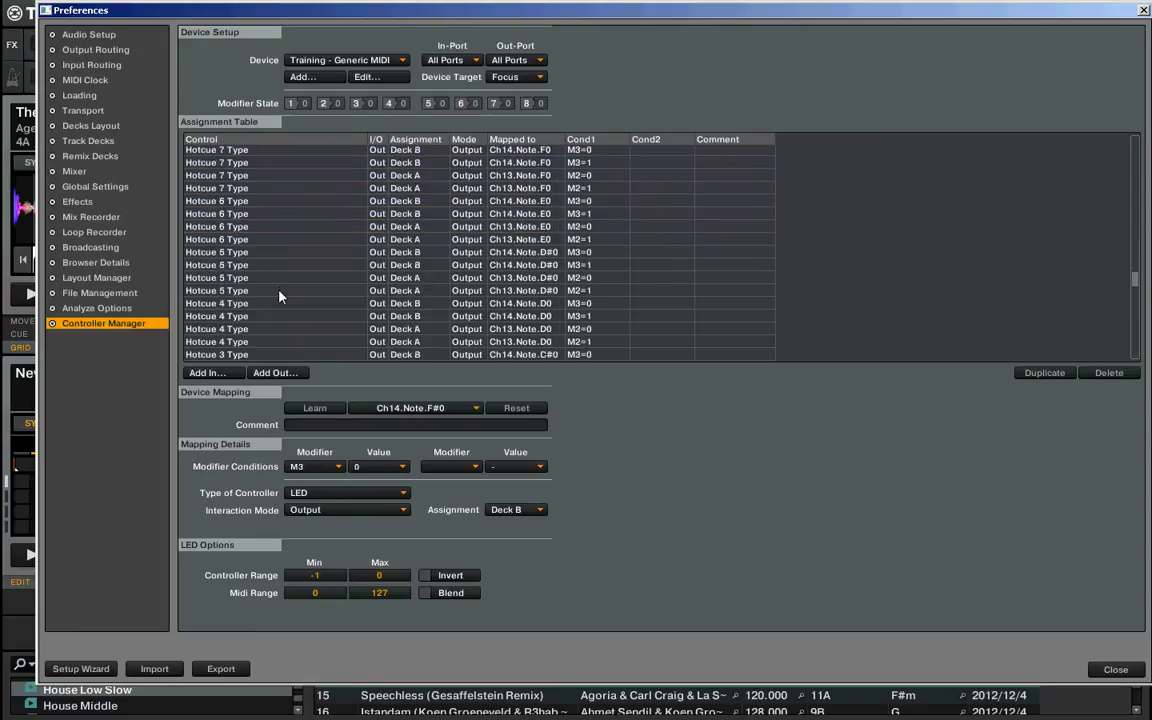
{"action": "scroll", "coordinate": [284, 295], "scroll_direction": "up", "scroll_amount": 3}
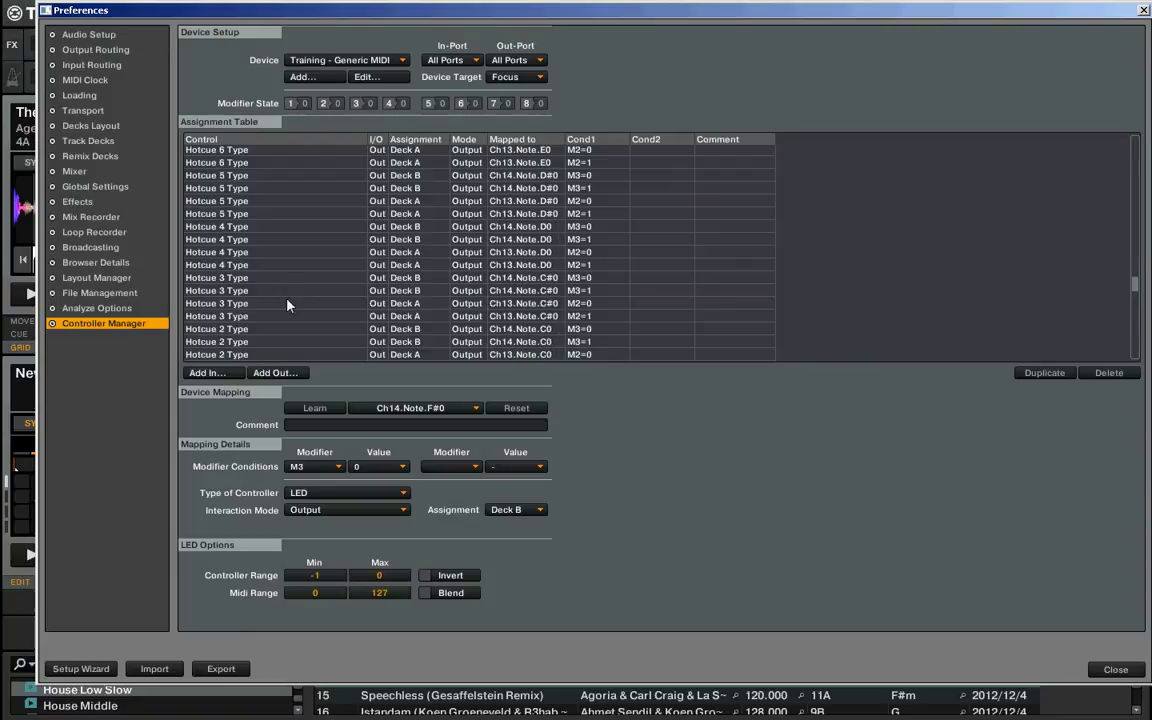
{"action": "scroll", "coordinate": [280, 290], "scroll_direction": "up", "scroll_amount": 7}
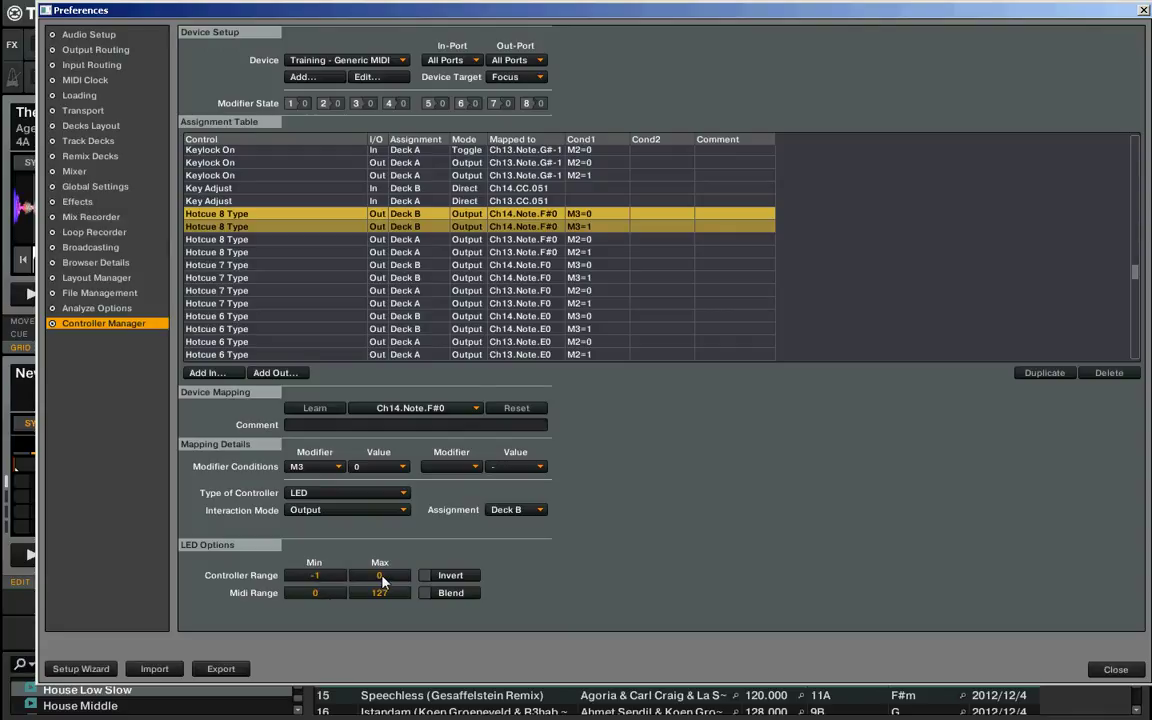
Step: Compare the LED options of Deck B's Hotcue 8 Type with condition M3=1 and Slice Trigger 8 output on Ch14.Note.F#0
{"action": "left_click", "coordinate": [212, 226]}
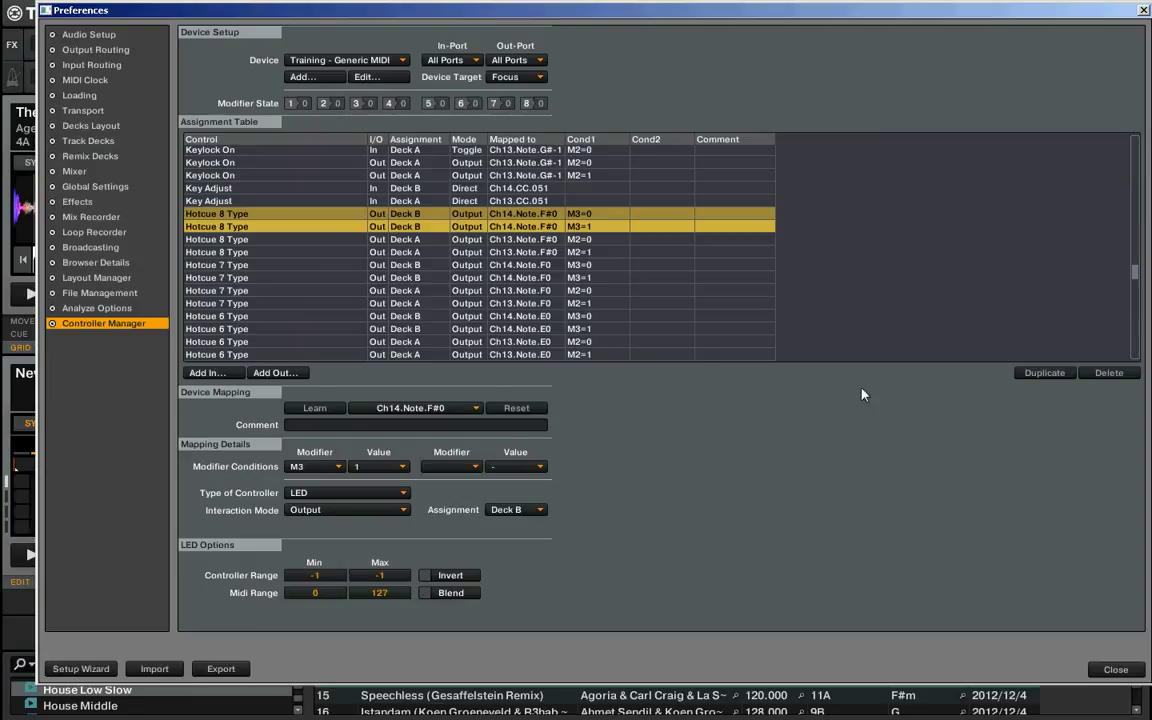
{"action": "left_click_drag", "start_coordinate": [1134, 272], "coordinate": [1136, 145]}
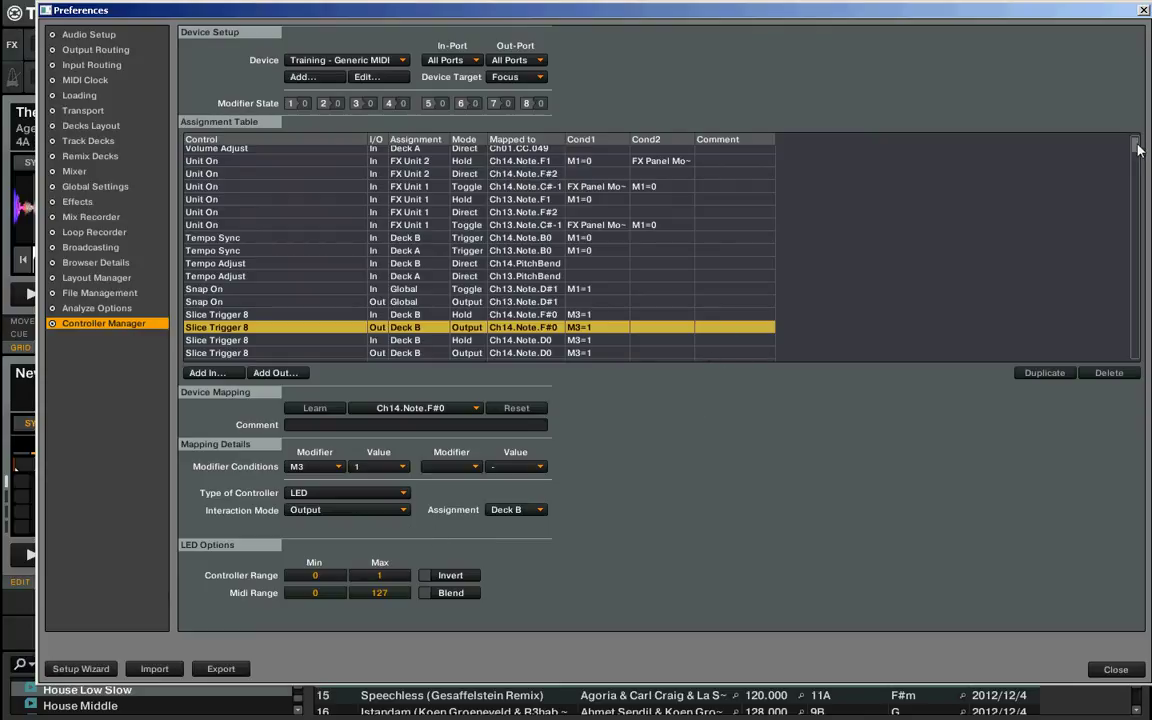
{"action": "left_click_drag", "start_coordinate": [1135, 146], "coordinate": [1136, 284]}
{"action": "scroll", "coordinate": [1138, 281], "scroll_direction": "down", "scroll_amount": 3}
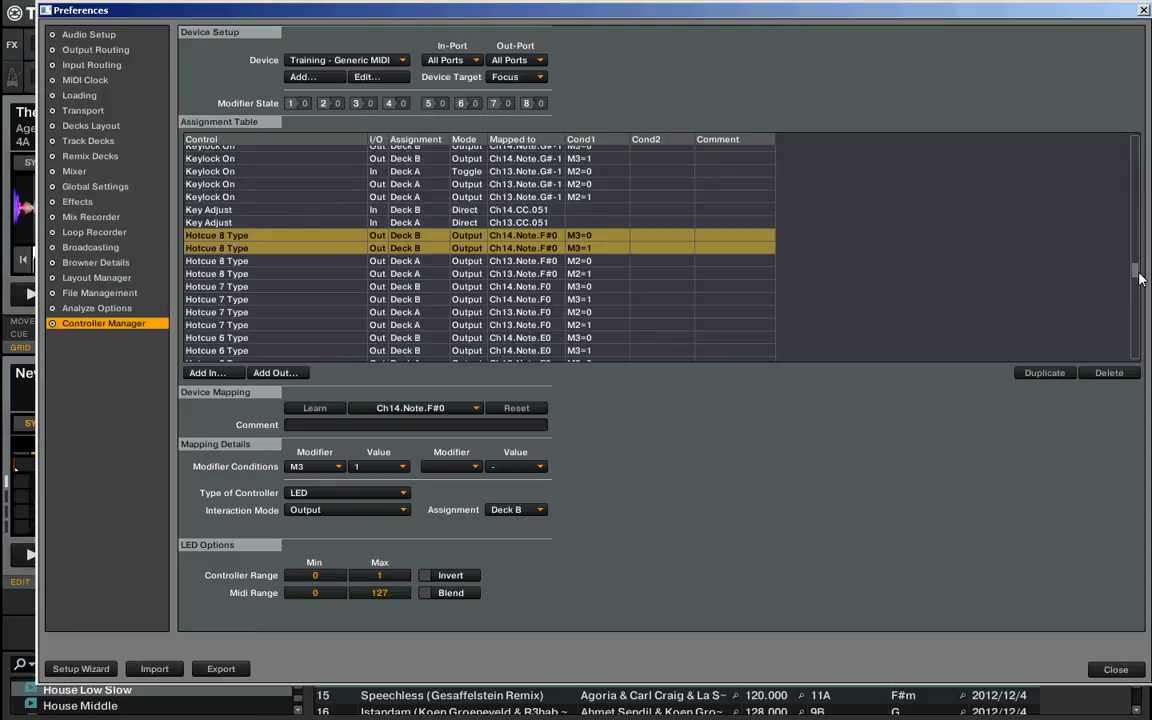
{"action": "scroll", "coordinate": [1140, 278], "scroll_direction": "down", "scroll_amount": 1}
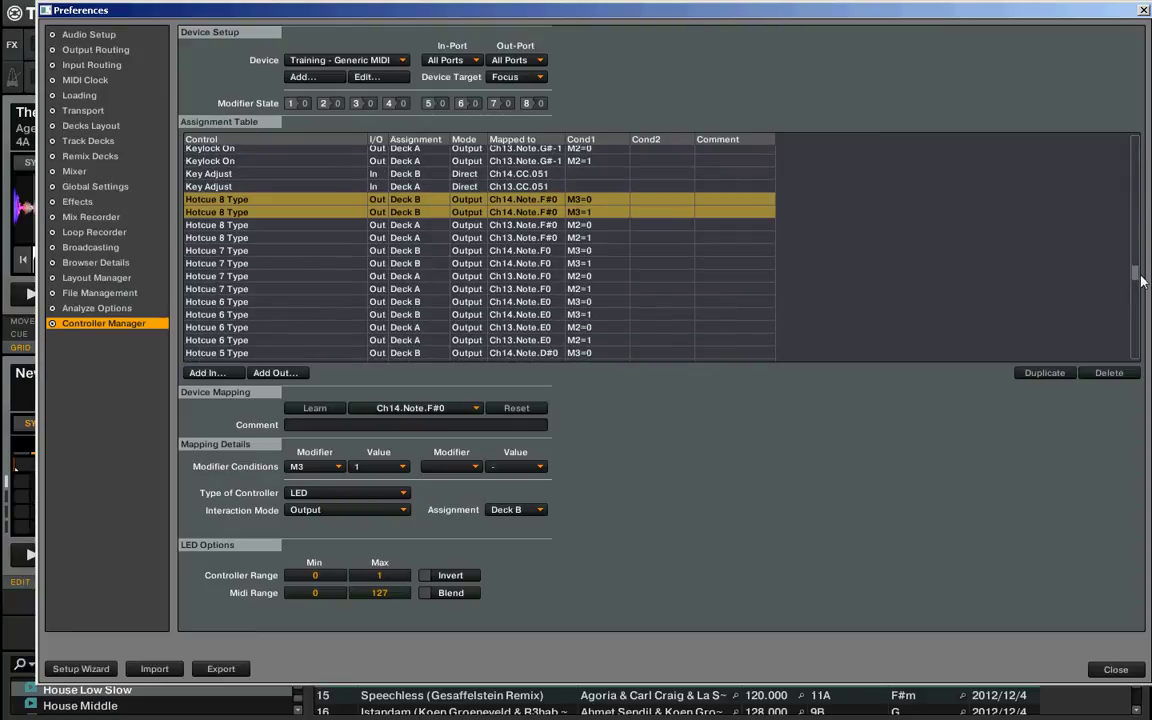
Step: Examine Deck B's Slice Trigger 8 input mappings on Ch14.Note.F#0 and Ch14.Note.D0
{"action": "mouse_move", "coordinate": [1140, 281]}
{"action": "left_mouse_down"}
{"action": "mouse_move", "coordinate": [1136, 340]}
{"action": "mouse_move", "coordinate": [1135, 259]}
{"action": "left_mouse_up"}
{"action": "left_click_drag", "start_coordinate": [1137, 249], "coordinate": [1136, 167]}
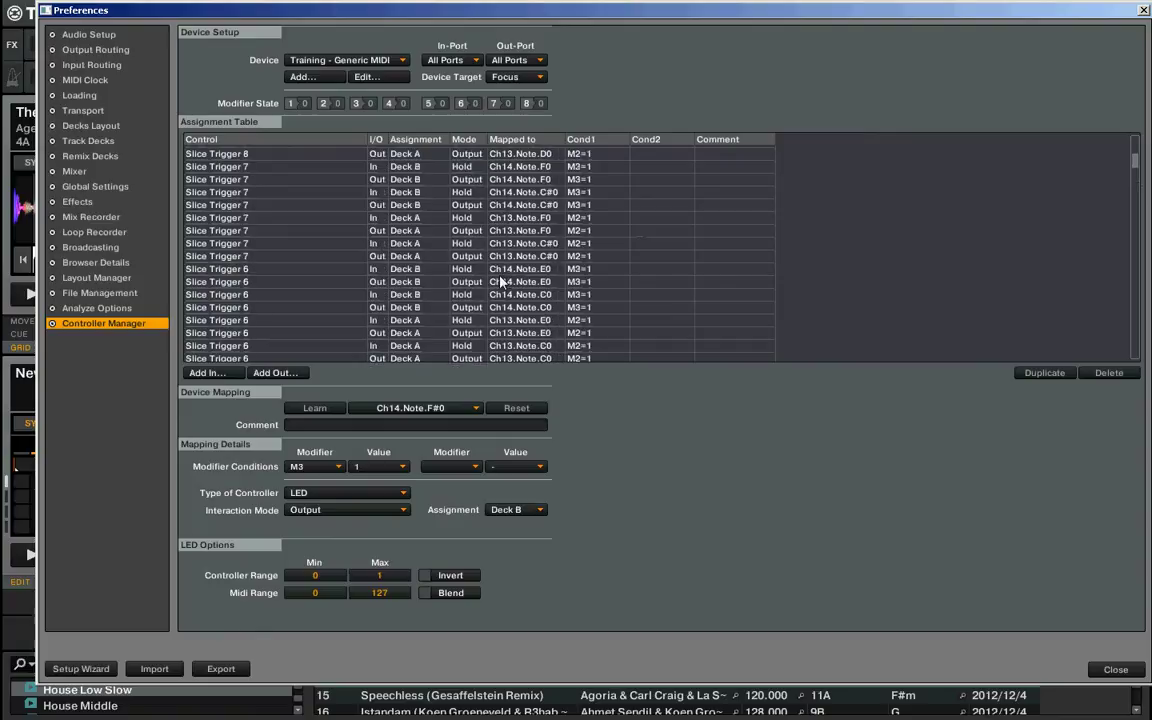
{"action": "scroll", "coordinate": [520, 272], "scroll_direction": "up", "scroll_amount": 6}
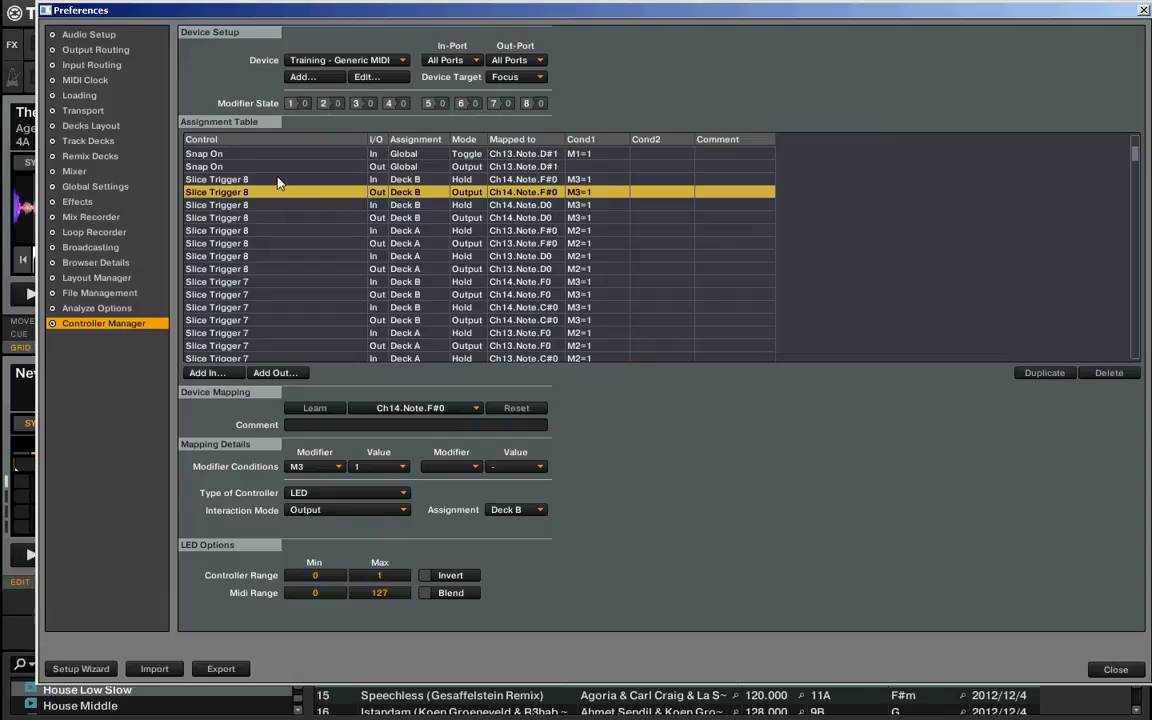
{"action": "left_click", "coordinate": [406, 180]}
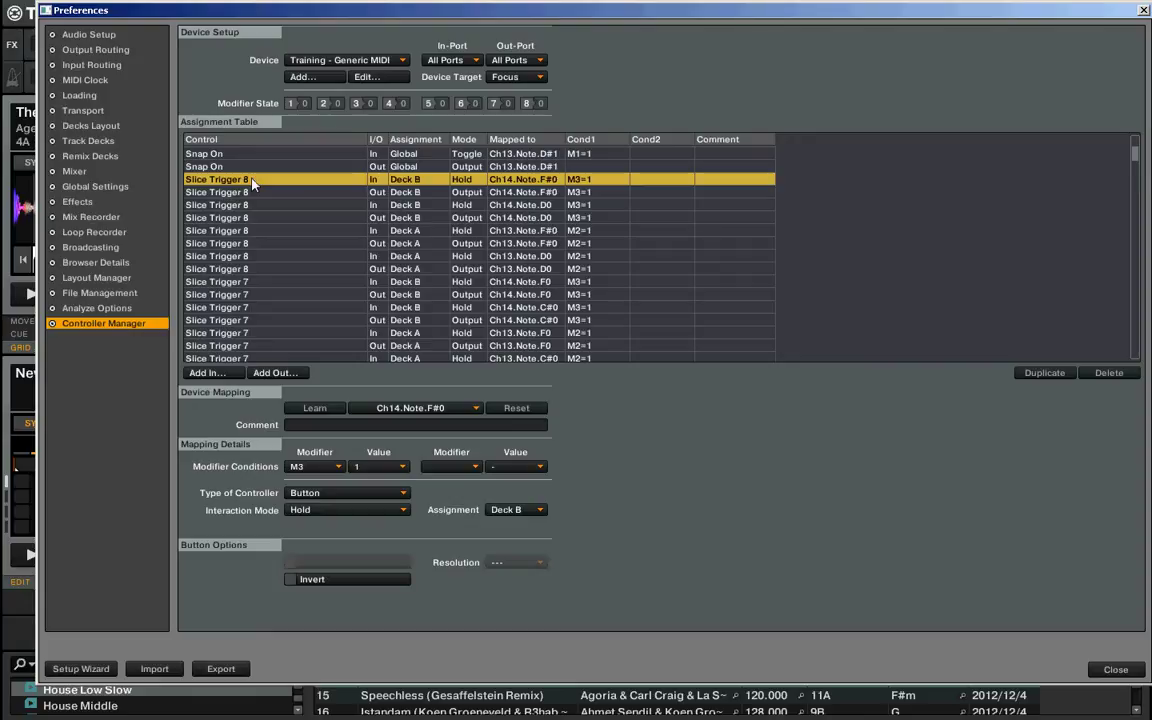
{"action": "left_click", "coordinate": [455, 206]}
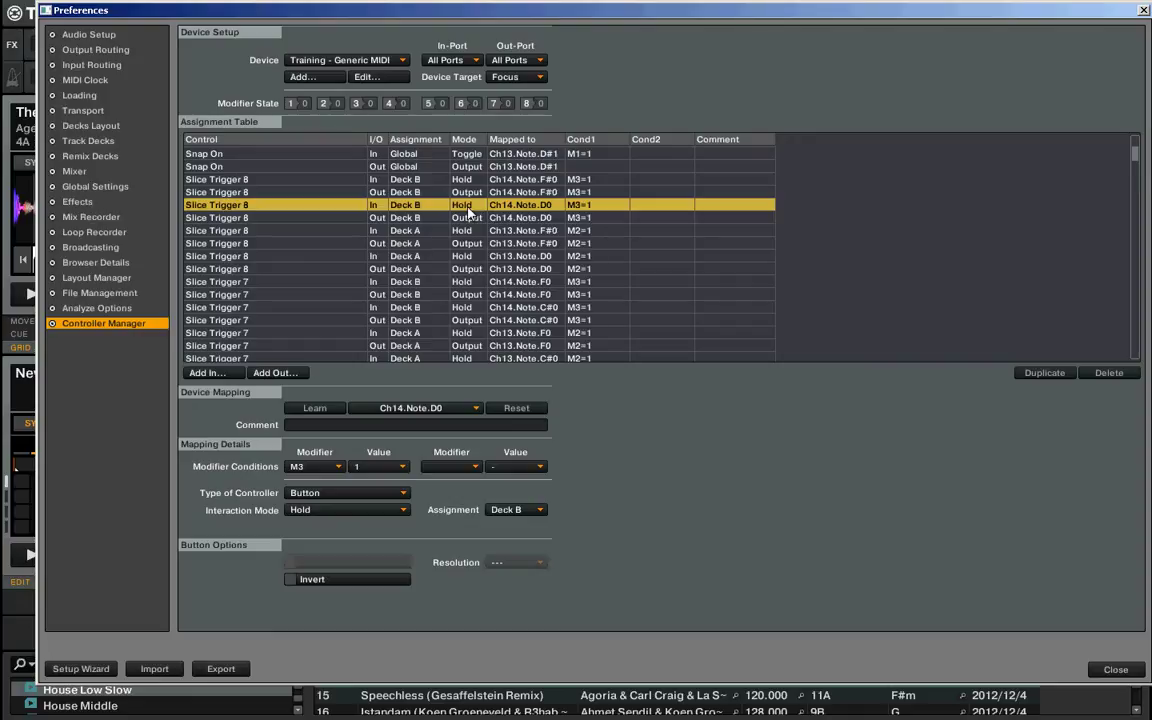
Step: Compare Deck B's Slice Trigger 8 LED output mappings on Ch14.Note.F#0 and Ch14.Note.D0
{"action": "left_click", "coordinate": [418, 193]}
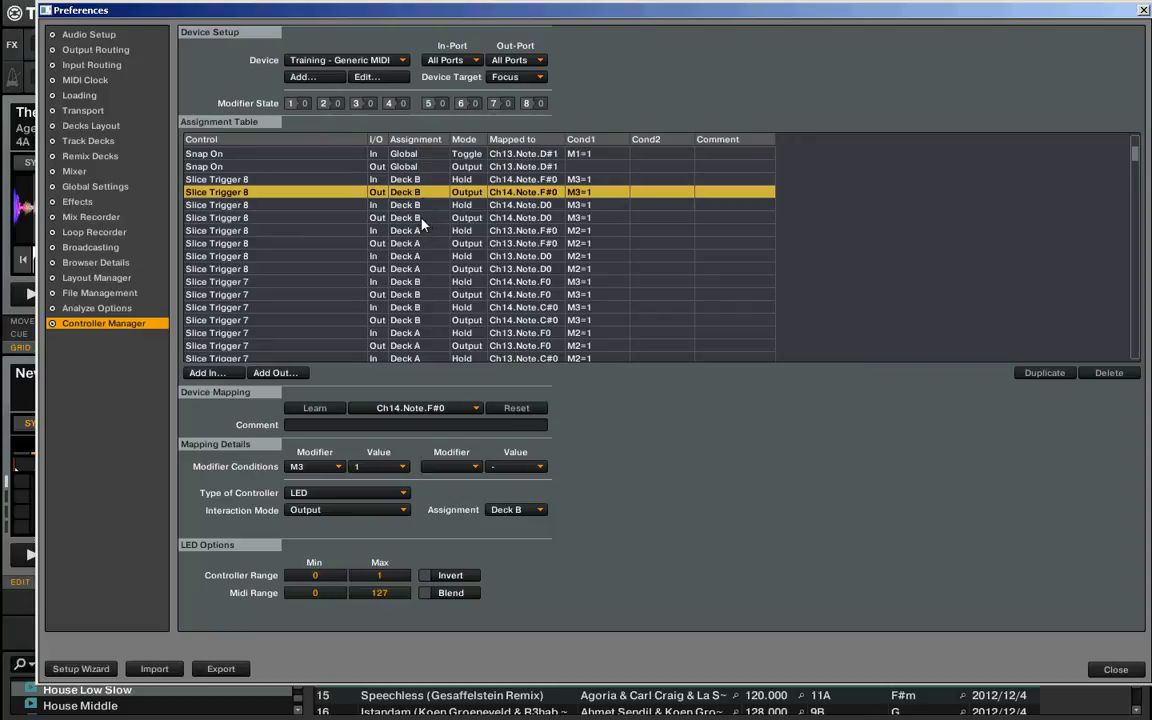
{"action": "left_click", "coordinate": [418, 214]}
{"action": "left_click", "coordinate": [418, 193]}
{"action": "left_click", "coordinate": [418, 217]}
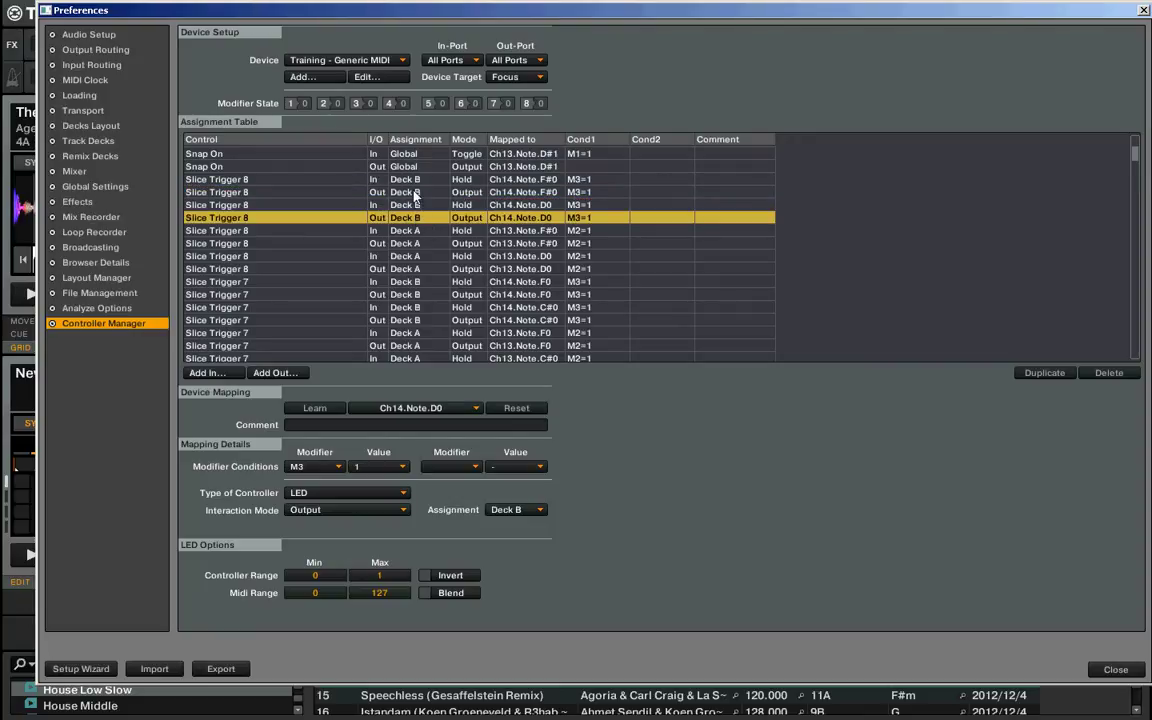
{"action": "left_click", "coordinate": [416, 192]}
{"action": "left_click", "coordinate": [411, 220]}
Step: Review the Slice Trigger 1 to 8 mappings for both decks, including Deck A's Slice Trigger 1 LED output on Ch13.Note.F-1
{"action": "scroll", "coordinate": [325, 210], "scroll_direction": "down", "scroll_amount": 1}
{"action": "scroll", "coordinate": [300, 191], "scroll_direction": "down", "scroll_amount": 1}
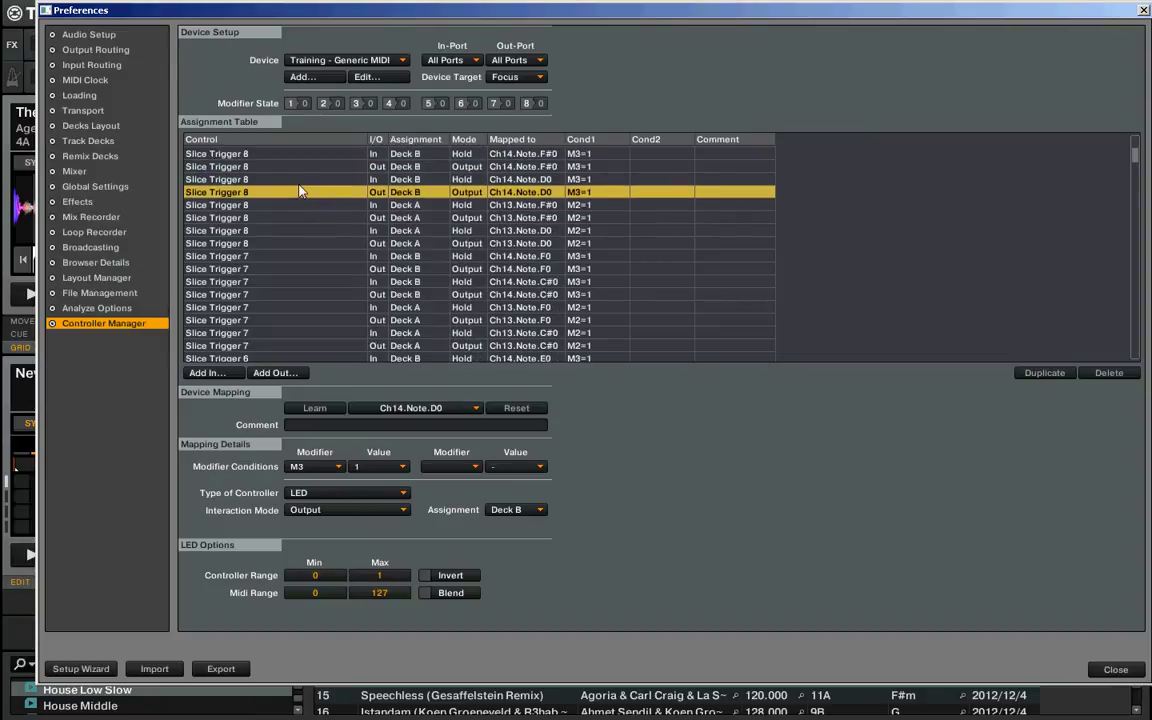
{"action": "scroll", "coordinate": [326, 193], "scroll_direction": "down", "scroll_amount": 13}
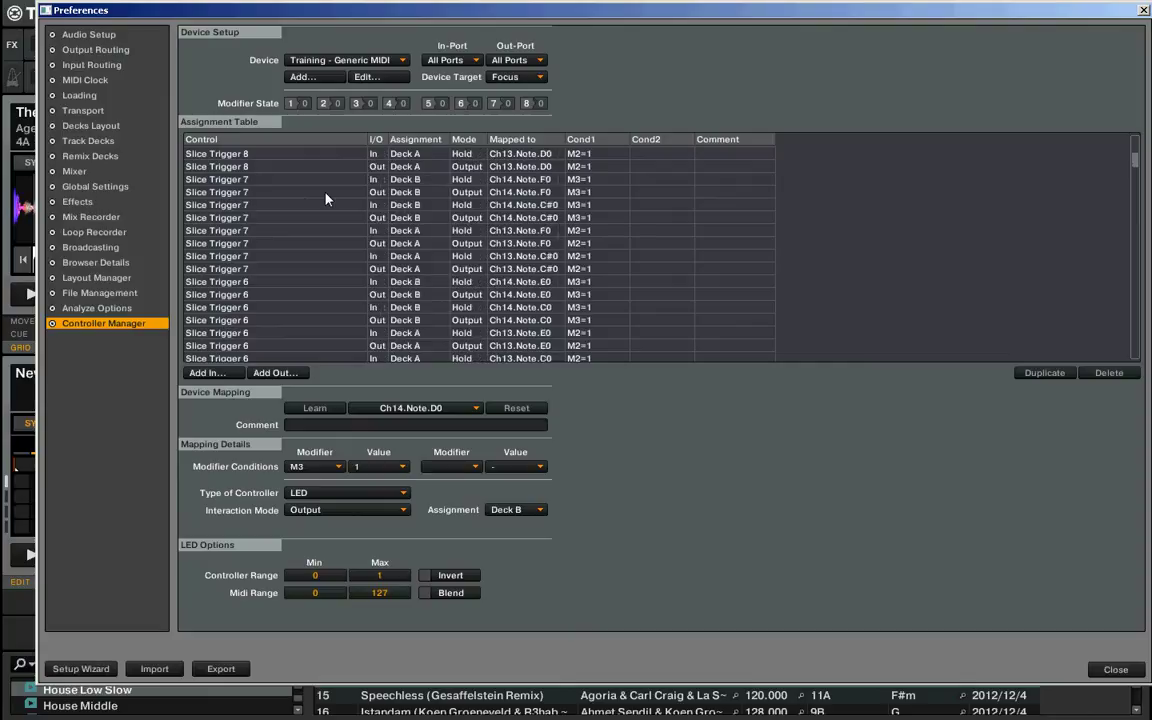
{"action": "scroll", "coordinate": [325, 197], "scroll_direction": "down", "scroll_amount": 20}
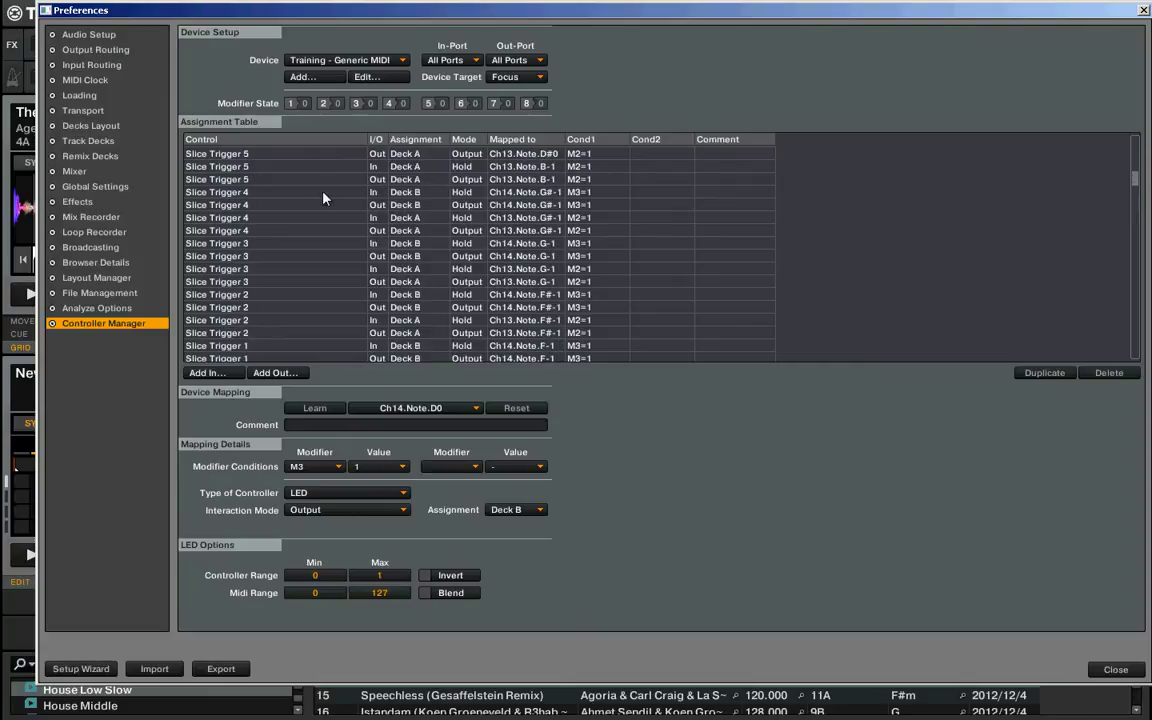
{"action": "left_click", "coordinate": [235, 332]}
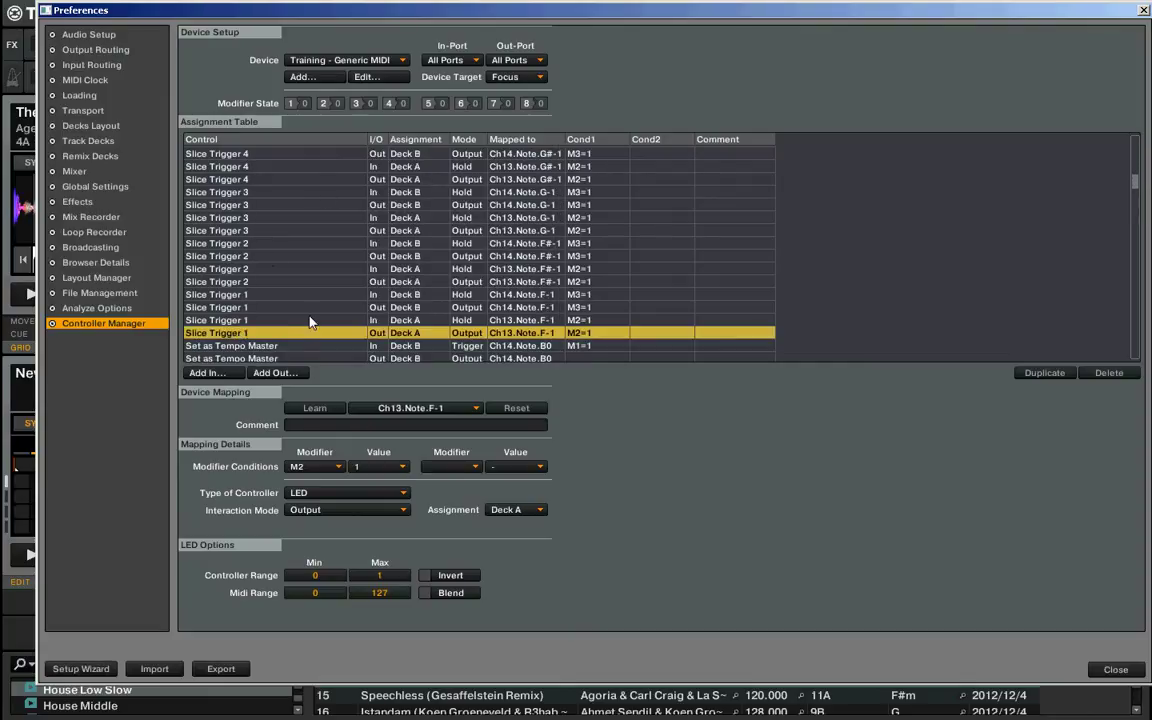
{"action": "scroll", "coordinate": [375, 290], "scroll_direction": "up", "scroll_amount": 2}
{"action": "scroll", "coordinate": [395, 300], "scroll_direction": "down", "scroll_amount": 4}
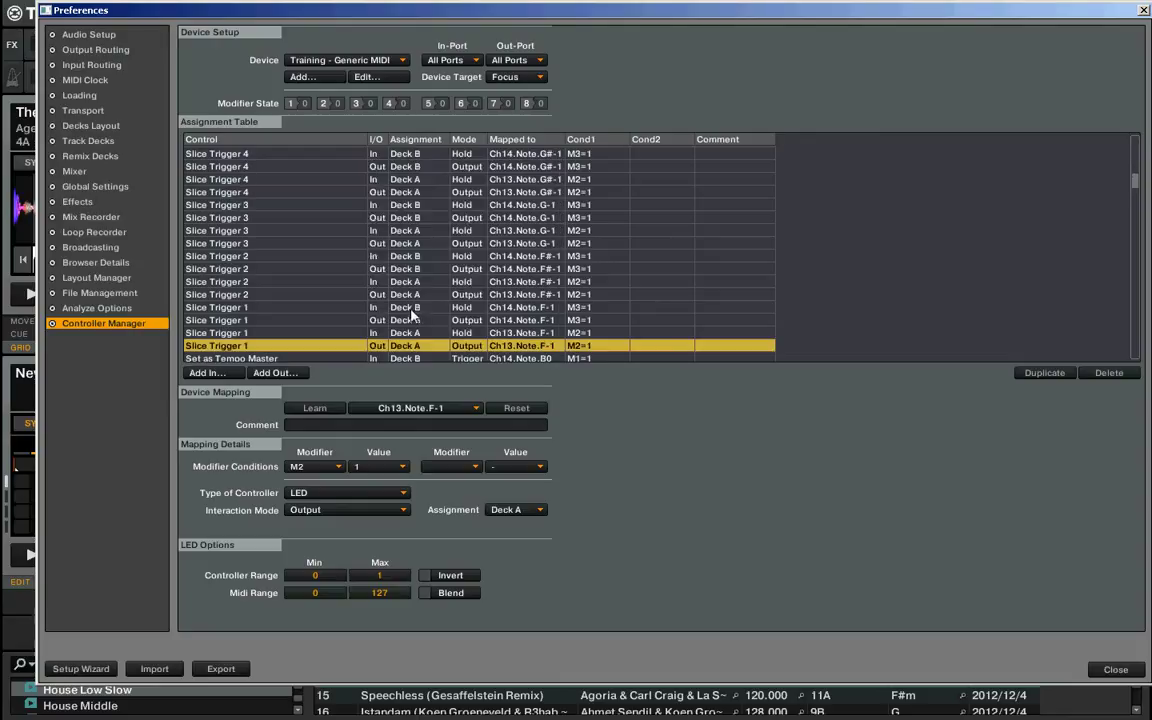
{"action": "scroll", "coordinate": [410, 312], "scroll_direction": "up", "scroll_amount": 8}
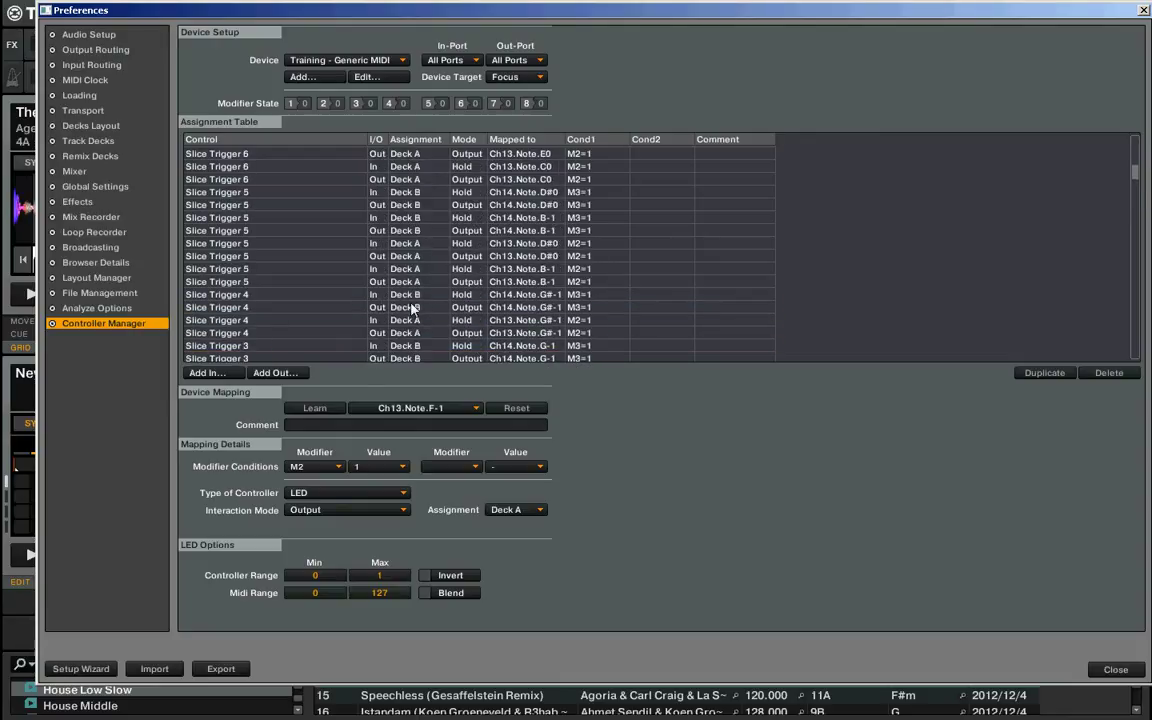
{"action": "scroll", "coordinate": [410, 312], "scroll_direction": "up", "scroll_amount": 5}
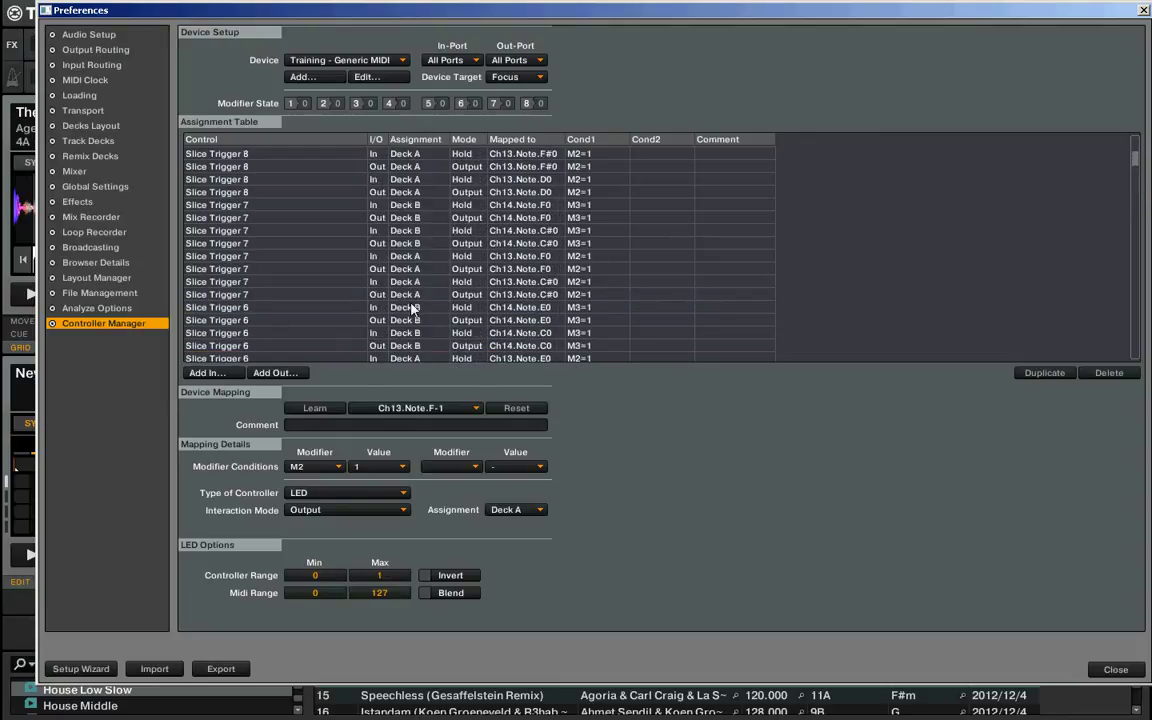
{"action": "scroll", "coordinate": [410, 310], "scroll_direction": "up", "scroll_amount": 2}
{"action": "scroll", "coordinate": [416, 314], "scroll_direction": "down", "scroll_amount": 1}
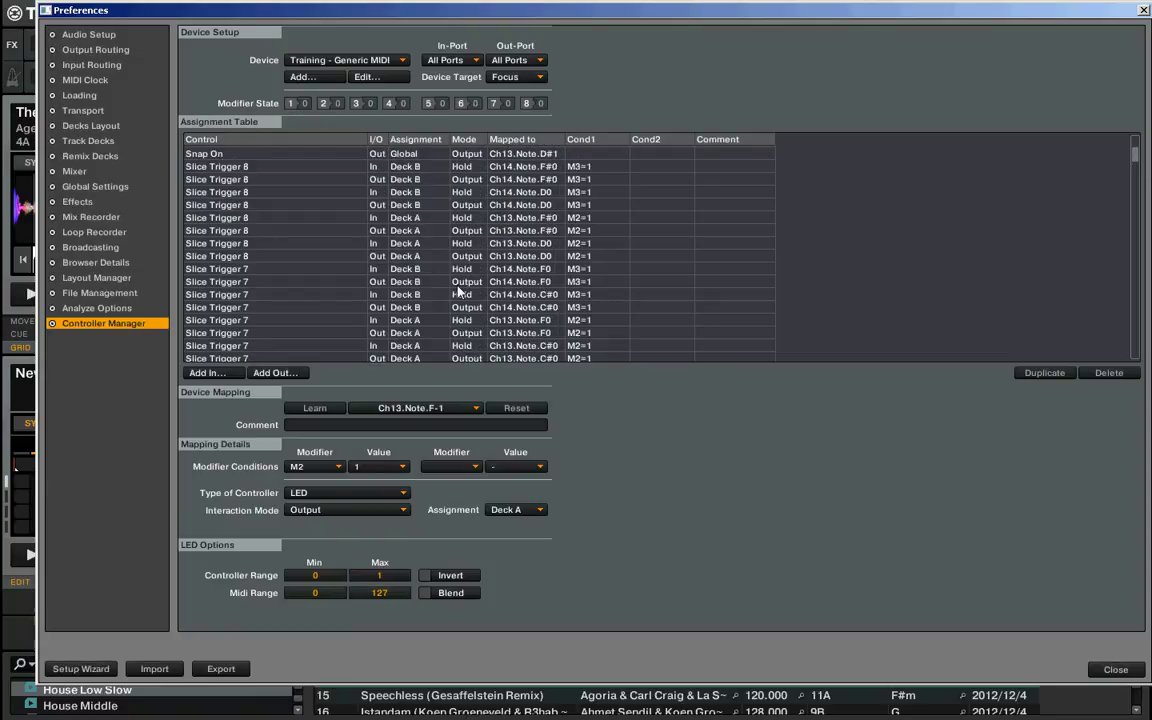
Step: Compare the Loop Active On and Phase Sync entries with the Slice Trigger mappings, including Deck A's Slice Trigger 1 input on Ch13.Note.F-1
{"action": "left_click_drag", "start_coordinate": [1135, 156], "coordinate": [1136, 247]}
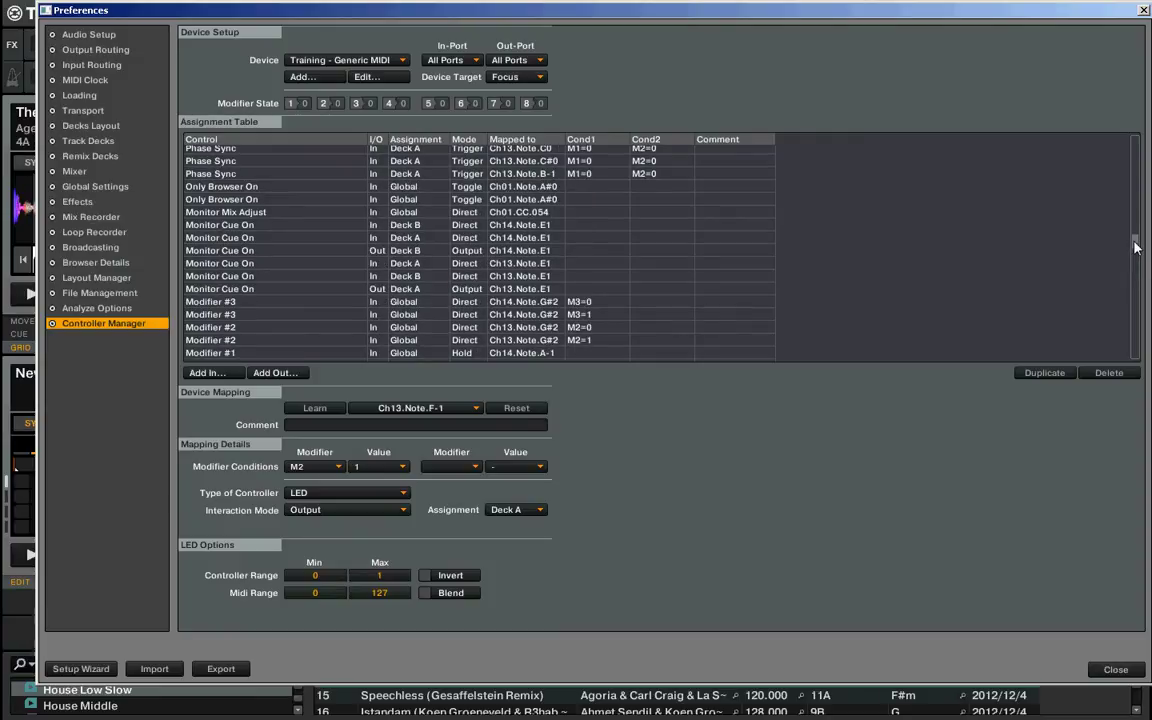
{"action": "left_click_drag", "start_coordinate": [1136, 247], "coordinate": [1135, 263]}
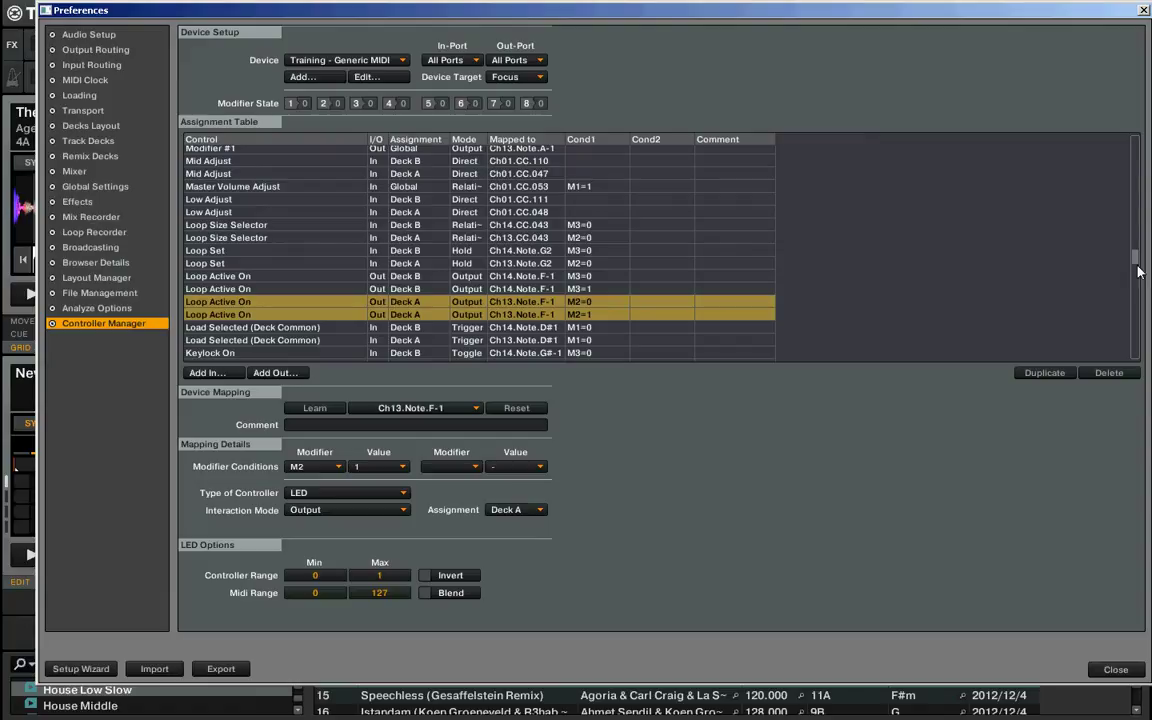
{"action": "left_click_drag", "start_coordinate": [1136, 258], "coordinate": [1141, 232]}
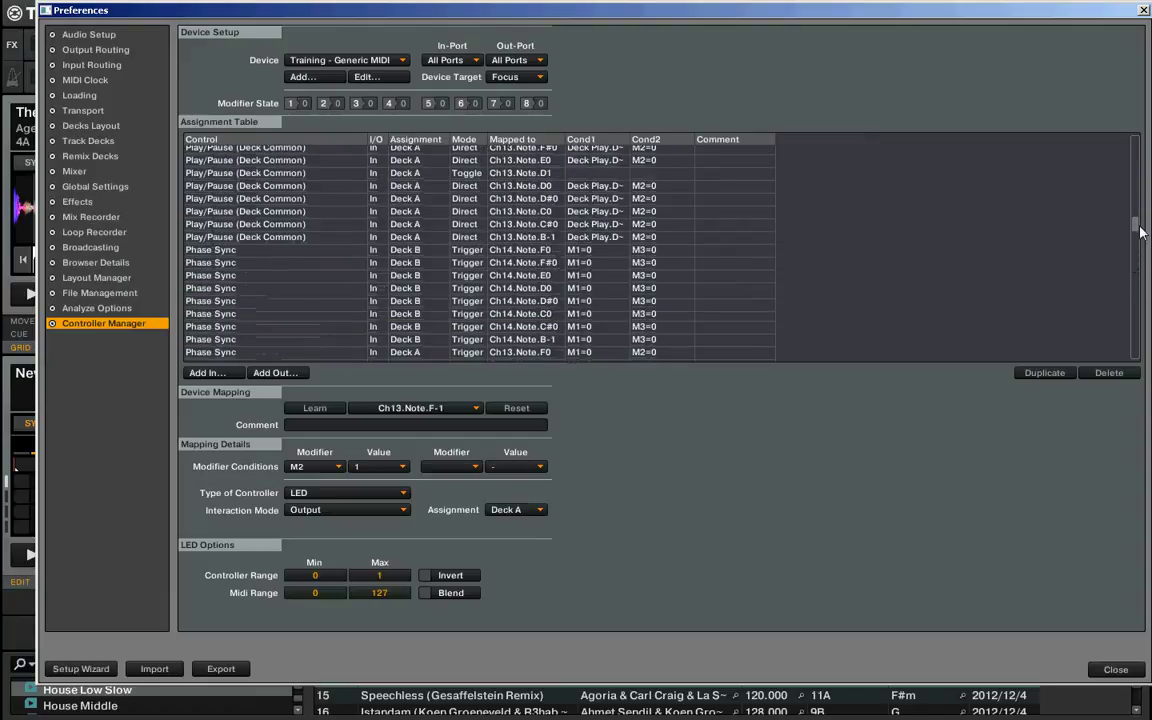
{"action": "scroll", "coordinate": [661, 240], "scroll_direction": "up", "scroll_amount": 10}
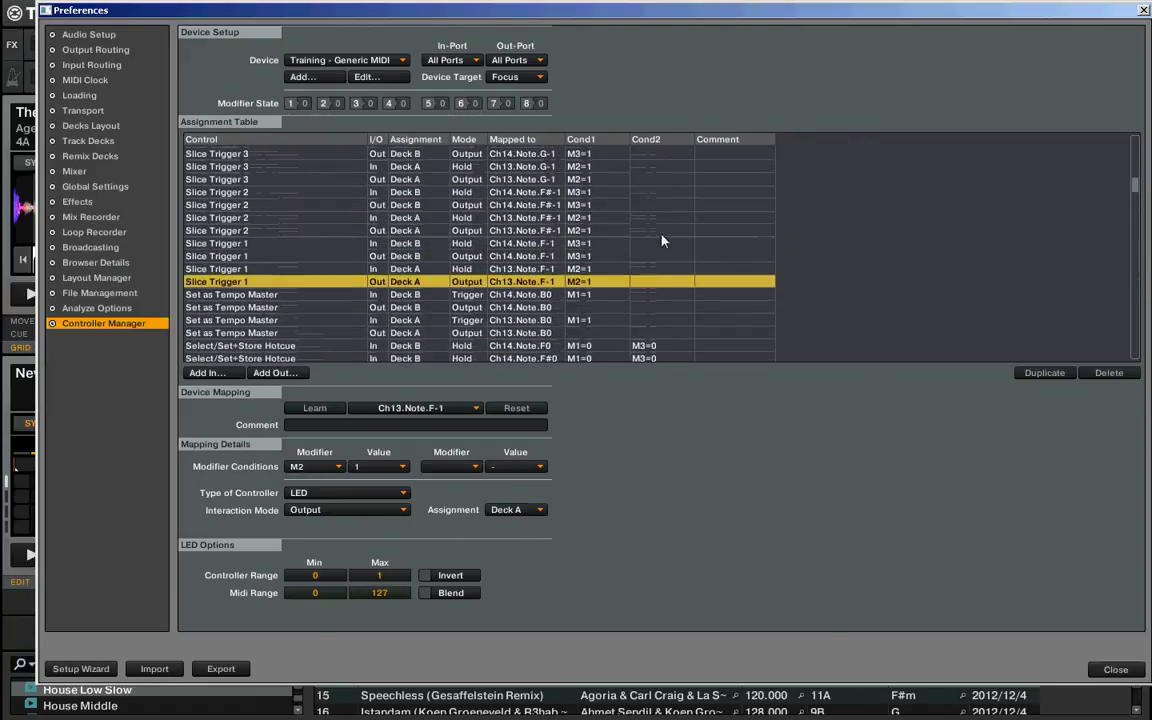
{"action": "left_click", "coordinate": [395, 269]}
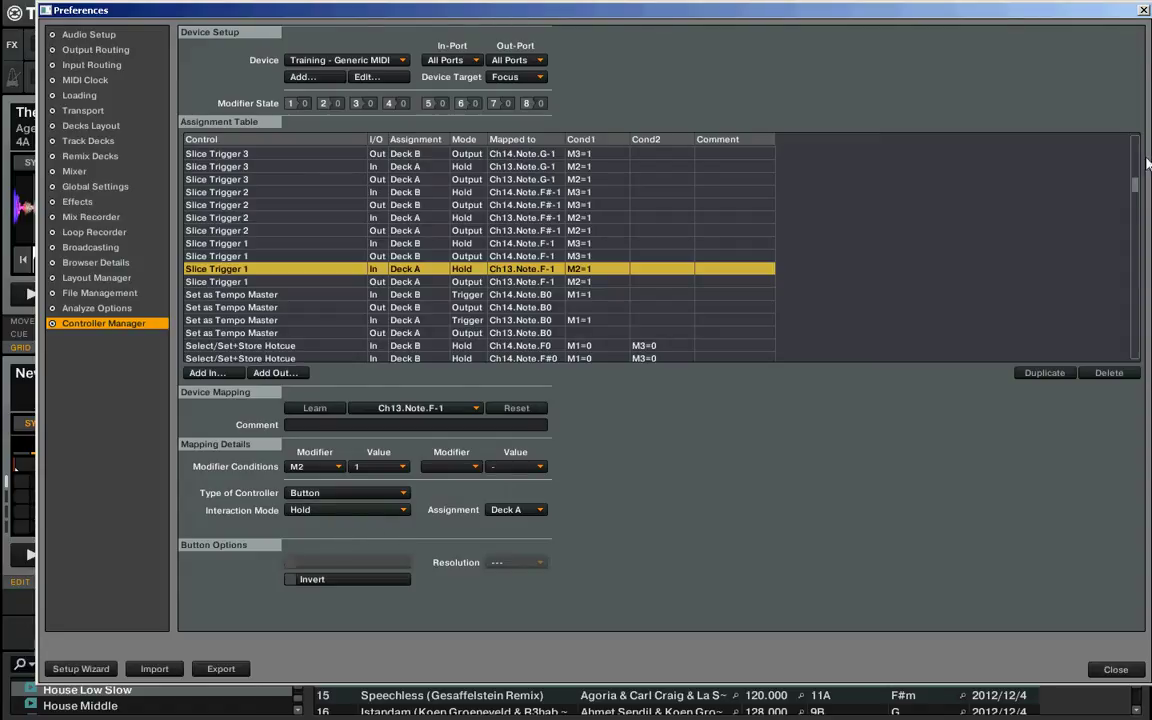
Step: Examine the Keylock On input and LED output mappings of Deck B on Ch14.Note.G#-1 and Deck A on Ch13.Note.G#-1
{"action": "left_click_drag", "start_coordinate": [1139, 185], "coordinate": [1138, 276]}
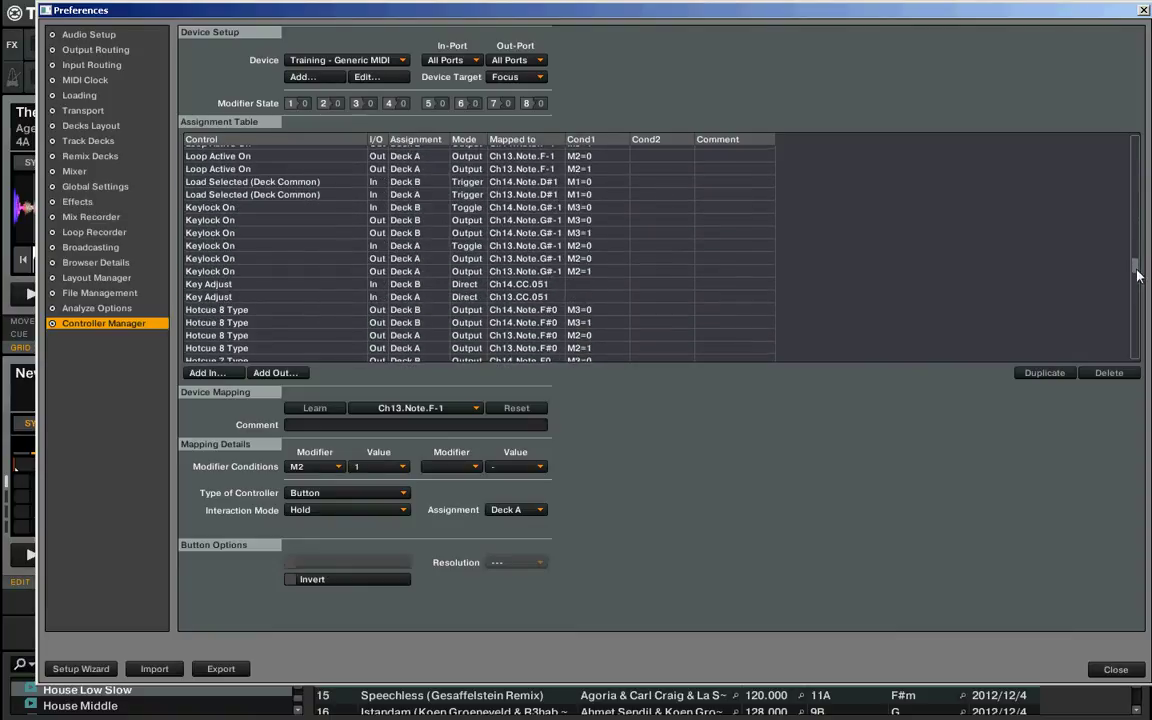
{"action": "left_click", "coordinate": [250, 207]}
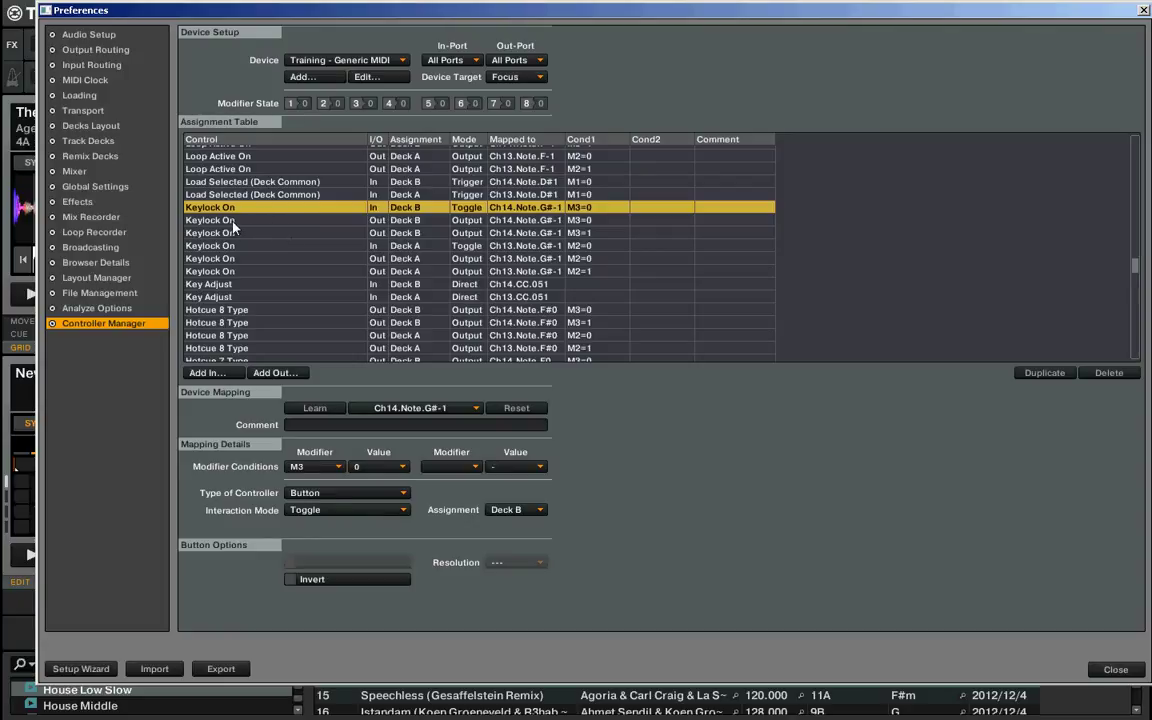
{"action": "left_click_drag", "start_coordinate": [235, 220], "coordinate": [235, 233]}
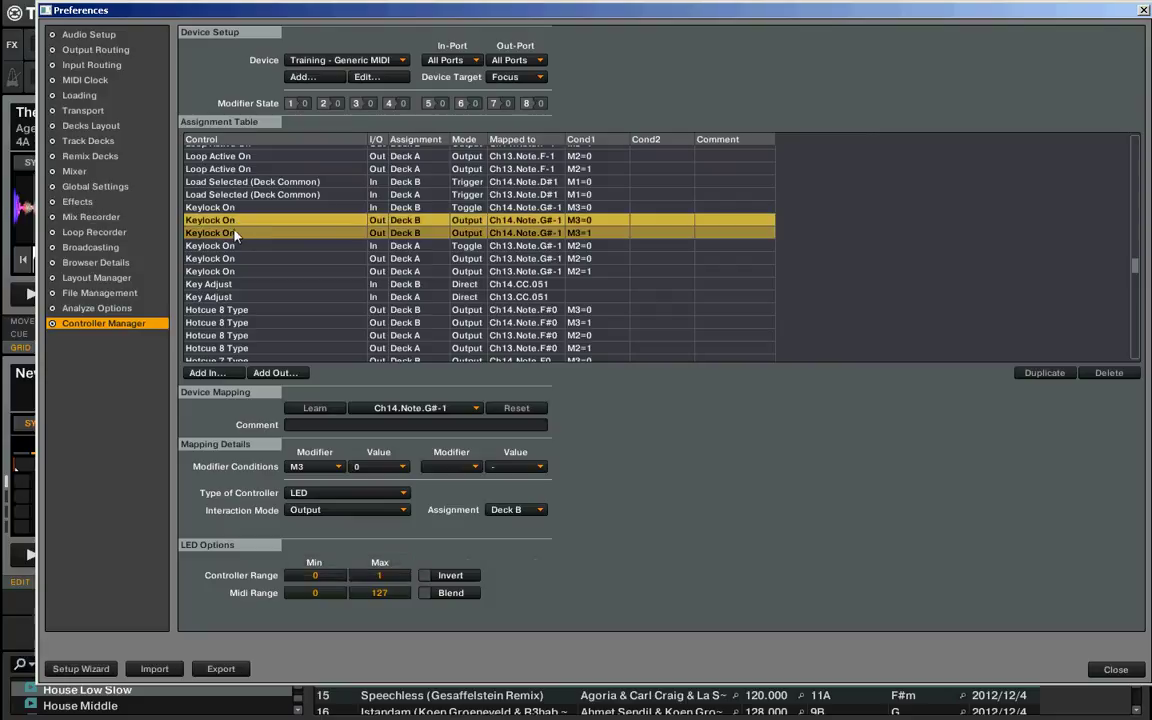
{"action": "left_click", "coordinate": [235, 233], "text": "shift"}
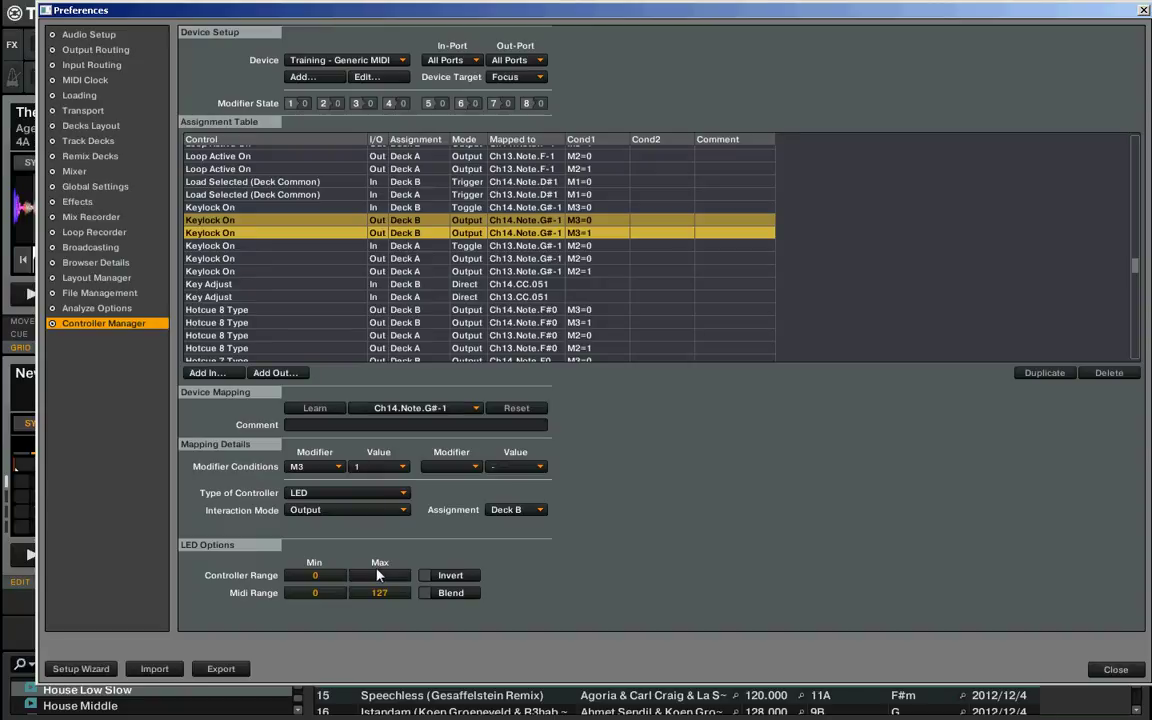
{"action": "left_click", "coordinate": [378, 246]}
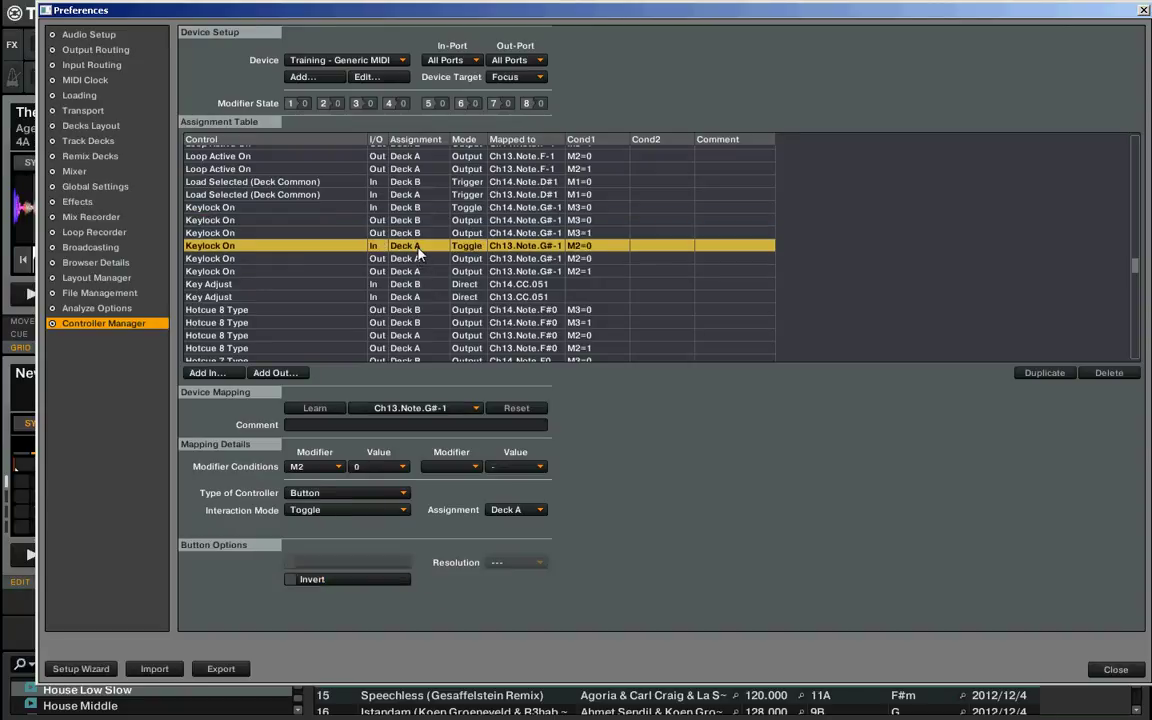
{"action": "left_click_drag", "start_coordinate": [376, 258], "coordinate": [378, 271]}
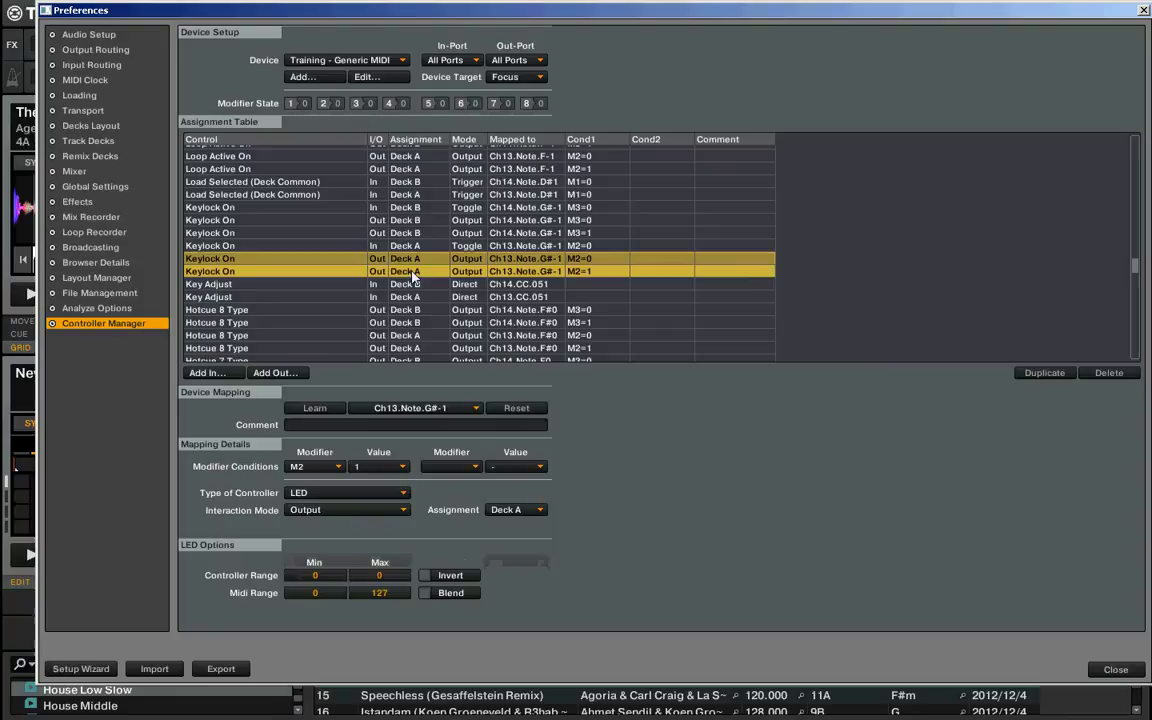
Step: Inspect the Key Adjust knob mappings of Deck B on Ch14.CC.051 and Deck A on Ch13.CC.051
{"action": "left_click", "coordinate": [408, 286]}
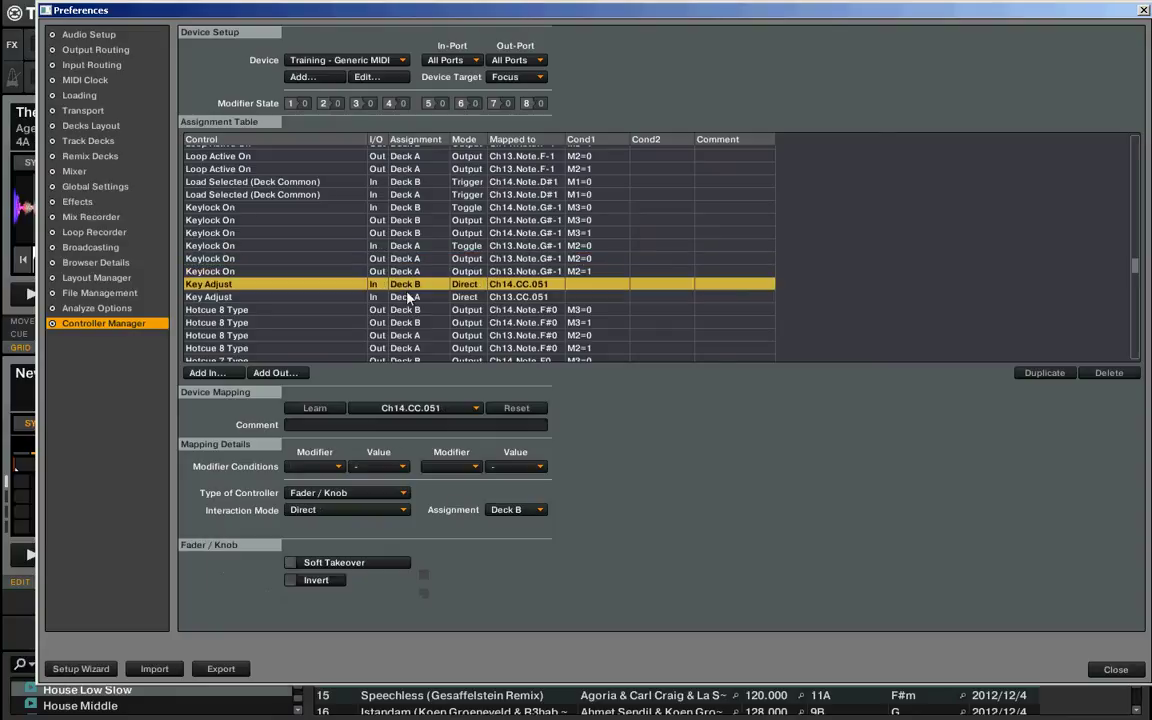
{"action": "left_click", "coordinate": [408, 294]}
{"action": "left_click", "coordinate": [408, 286]}
Step: Inspect the FX Unit Mode Selector mapping for FX Unit 2 on Ch14.Note.F#2
{"action": "left_click_drag", "start_coordinate": [1135, 272], "coordinate": [1134, 303]}
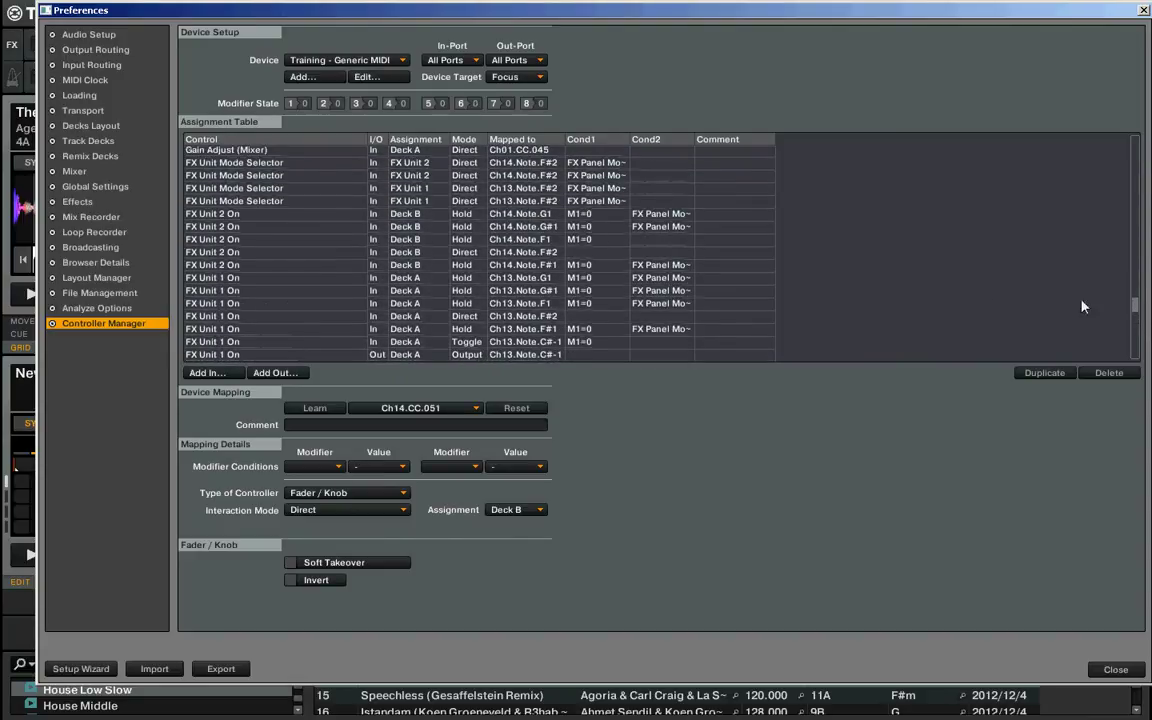
{"action": "scroll", "coordinate": [960, 284], "scroll_direction": "up", "scroll_amount": 1}
{"action": "left_click", "coordinate": [245, 189]}
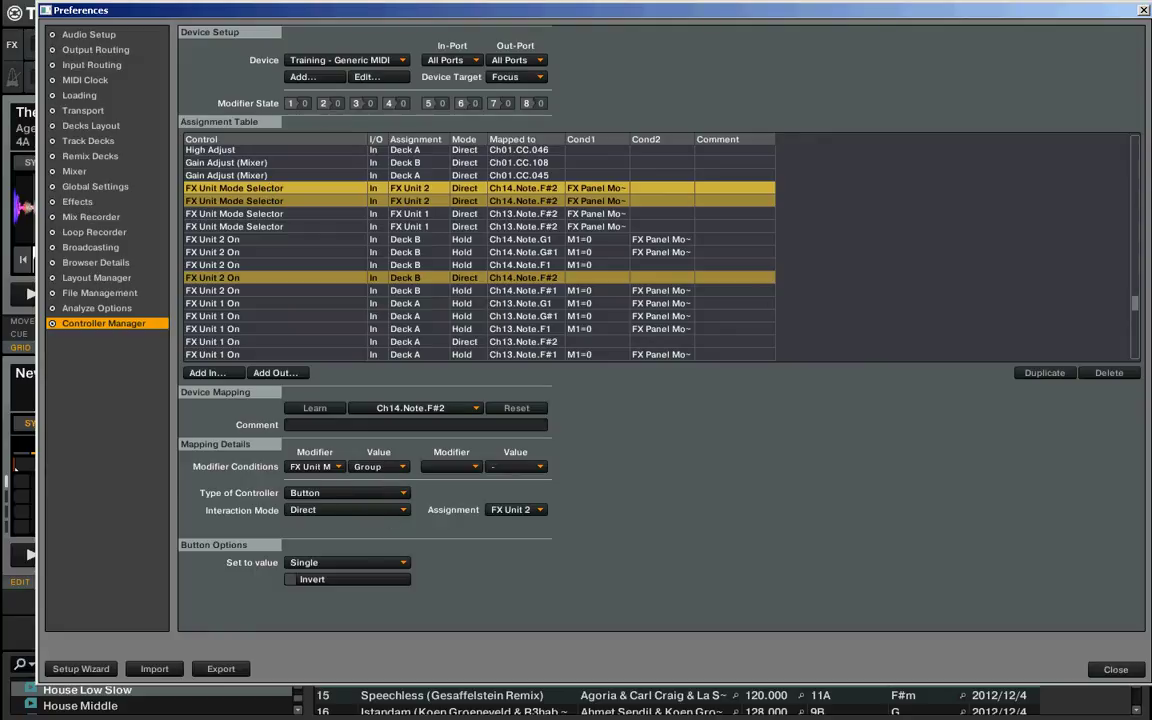
Step: Close the preferences and try FX Unit 1 in Group mode, toggling its assignment to Deck A's mixer channel on and off
{"action": "left_click", "coordinate": [1115, 670]}
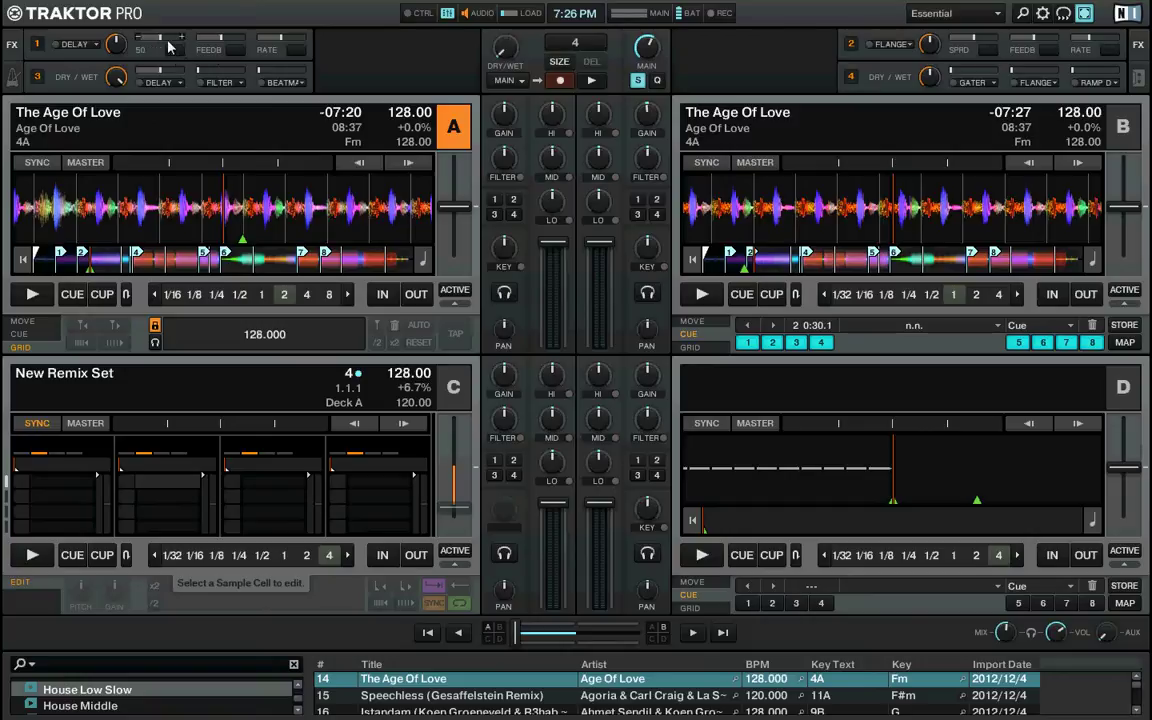
{"action": "mouse_move", "coordinate": [216, 40]}
{"action": "left_click", "coordinate": [493, 201]}
{"action": "left_click", "coordinate": [493, 201]}
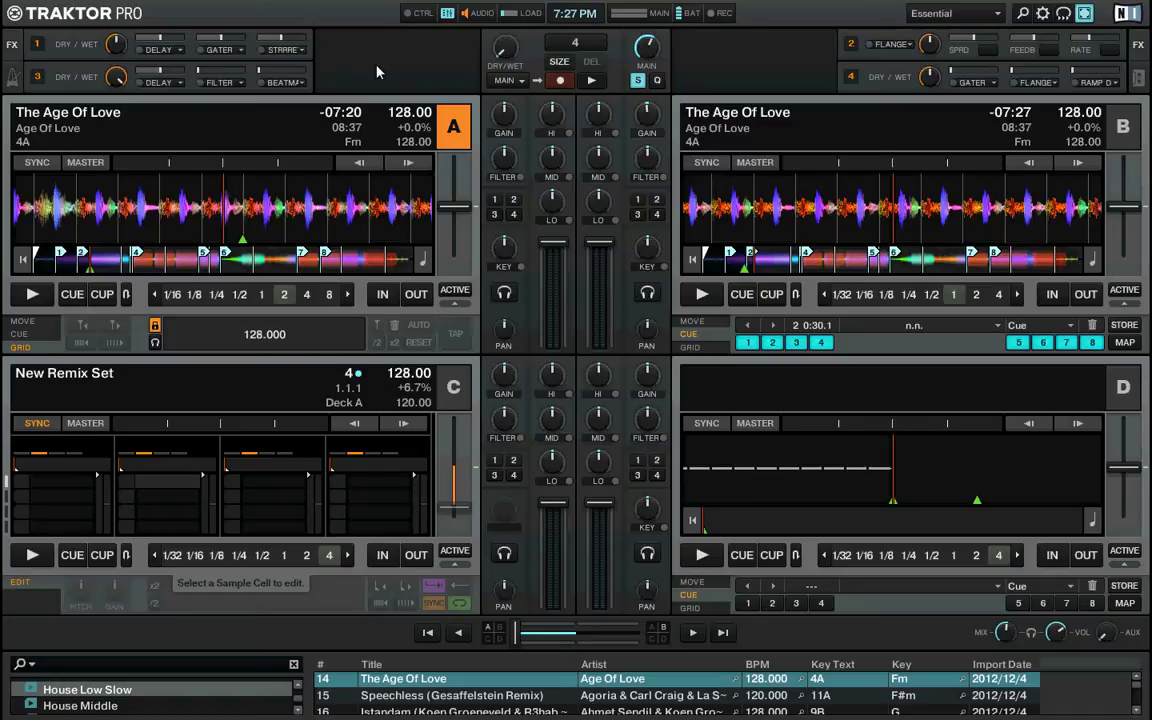
Step: Reopen the preferences and examine the modifier condition choices for FX Unit 1's mode selector mapping that sets the value Group on Ch13.Note.F#2
{"action": "left_click", "coordinate": [1044, 14]}
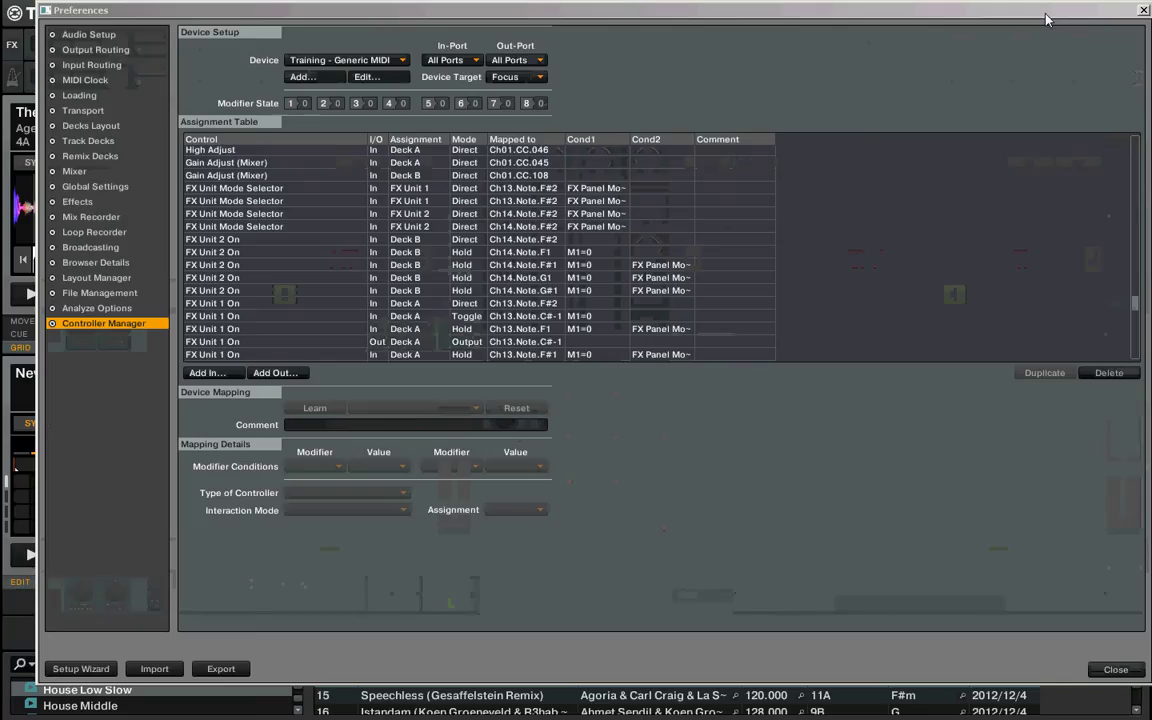
{"action": "left_click", "coordinate": [283, 190]}
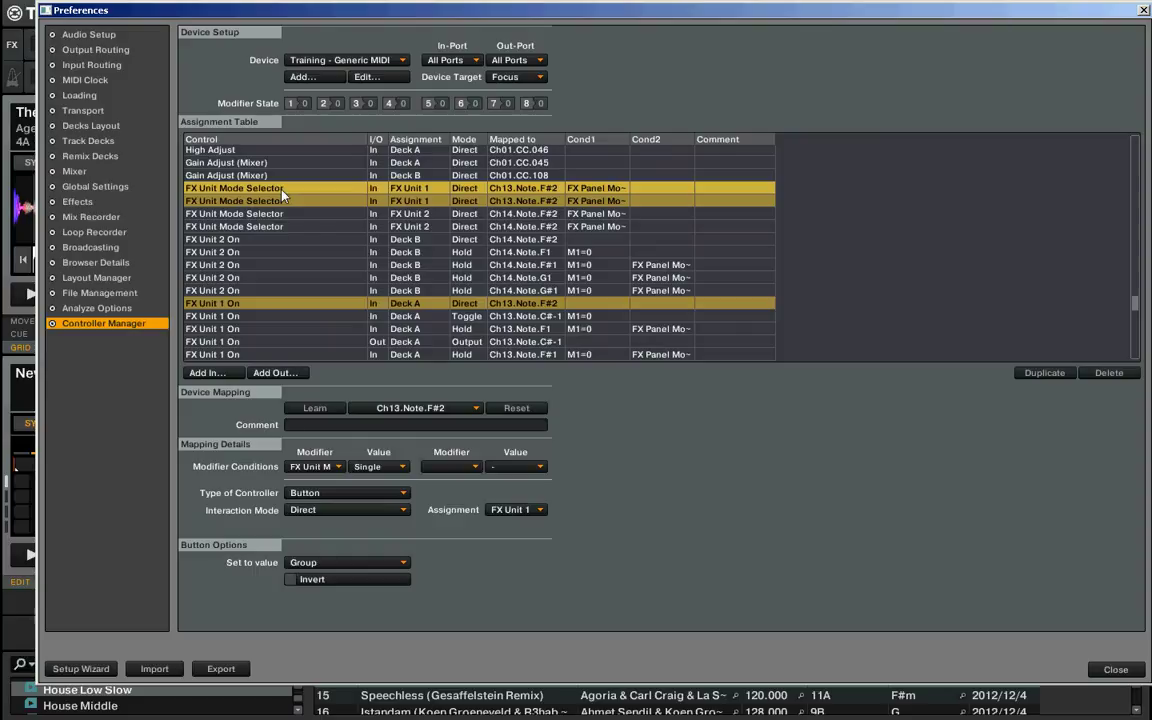
{"action": "left_click", "coordinate": [339, 467]}
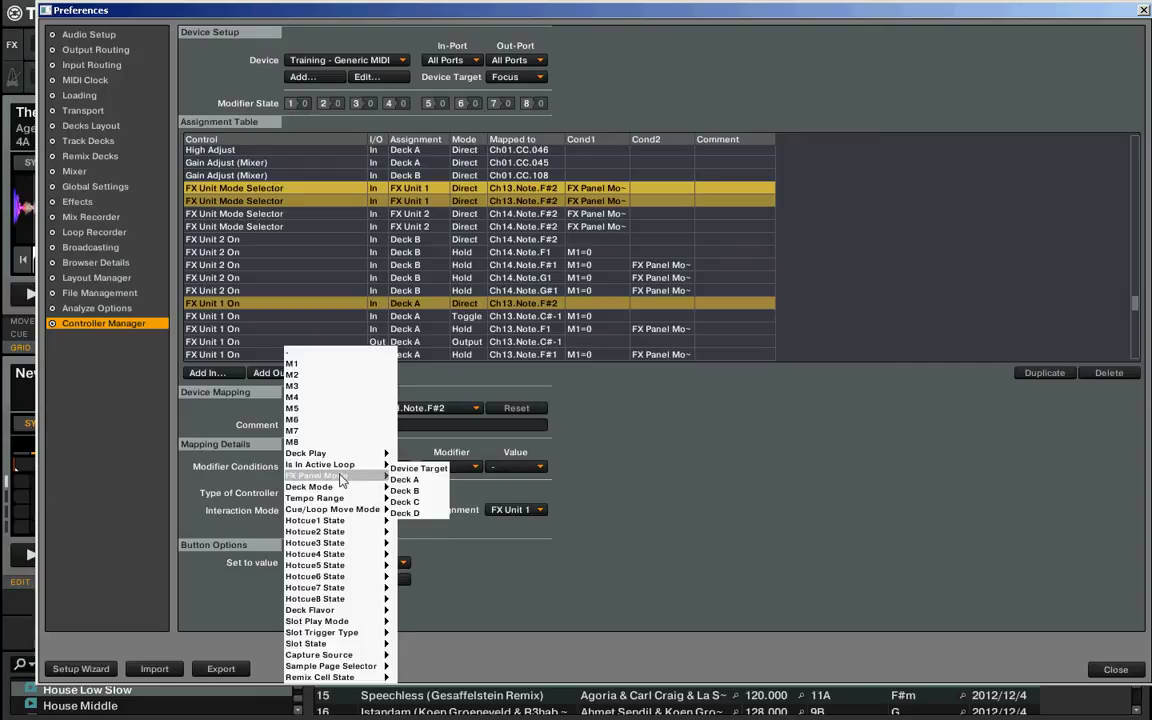
{"action": "mouse_move", "coordinate": [340, 476]}
{"action": "left_click", "coordinate": [397, 481]}
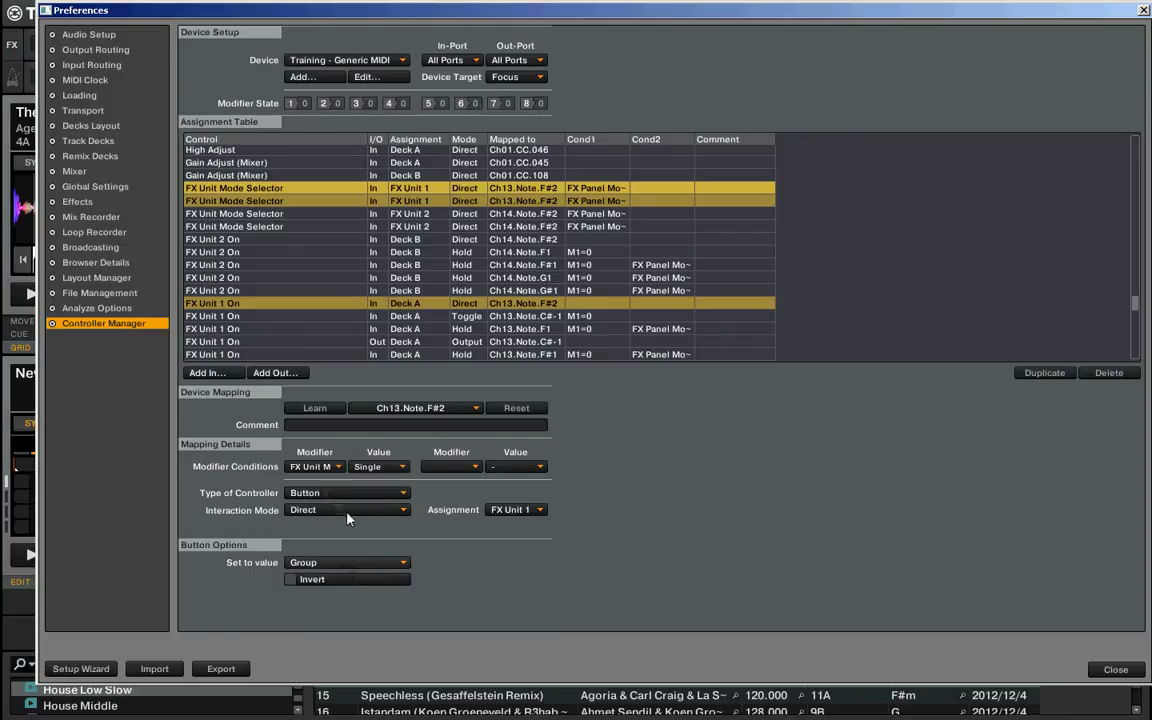
Step: Compare the two FX Unit 1 mode selector mappings on Ch13.Note.F#2 and view the FX unit assignment options, keeping FX Unit 1
{"action": "left_click", "coordinate": [270, 202]}
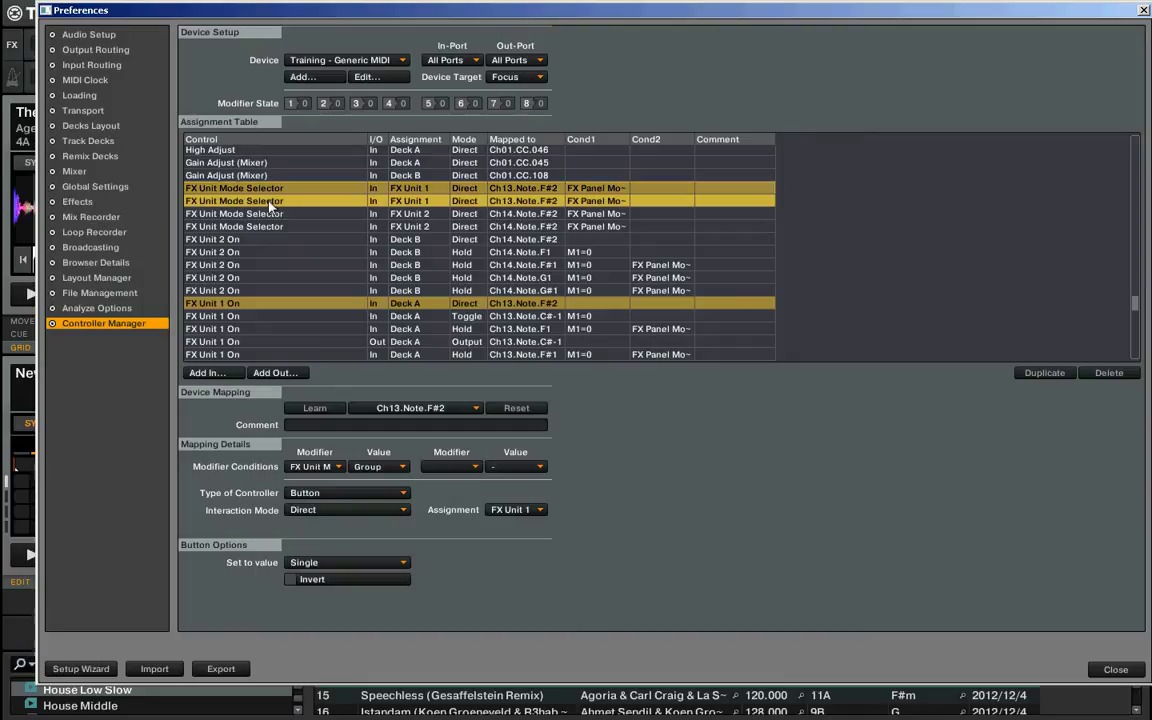
{"action": "left_click", "coordinate": [255, 188]}
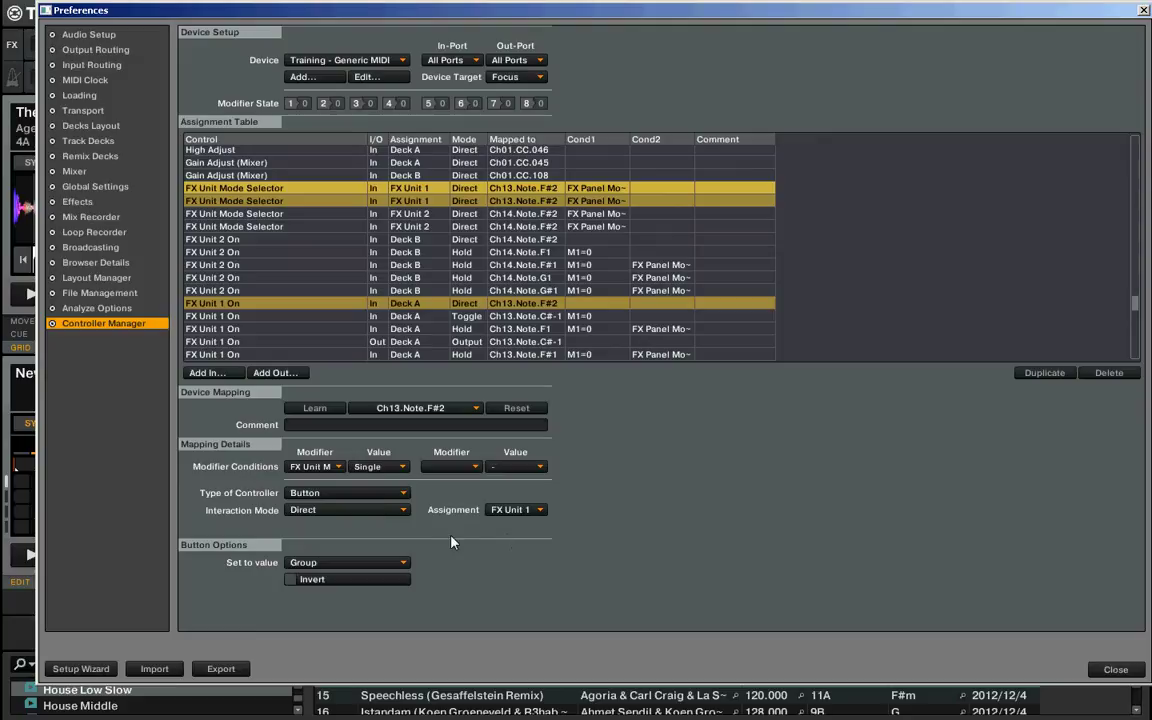
{"action": "left_click", "coordinate": [542, 512]}
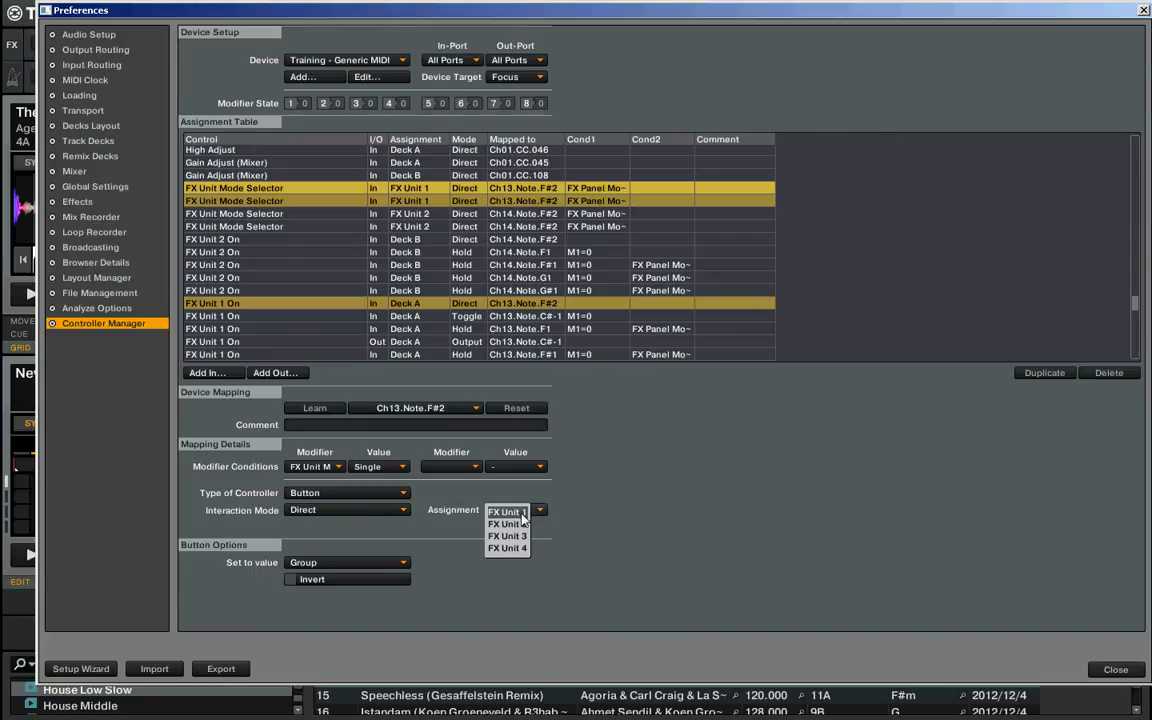
{"action": "left_click", "coordinate": [520, 517]}
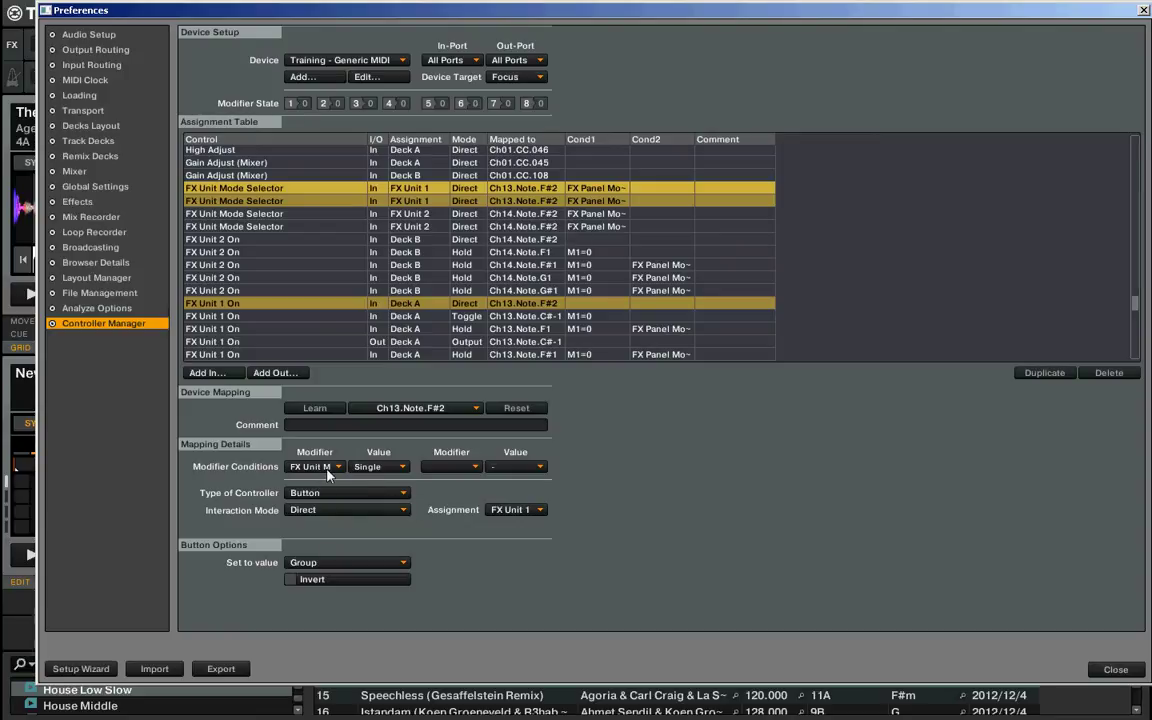
Step: Look through the FX Unit controls available as new input mappings without adding one
{"action": "left_click", "coordinate": [206, 373]}
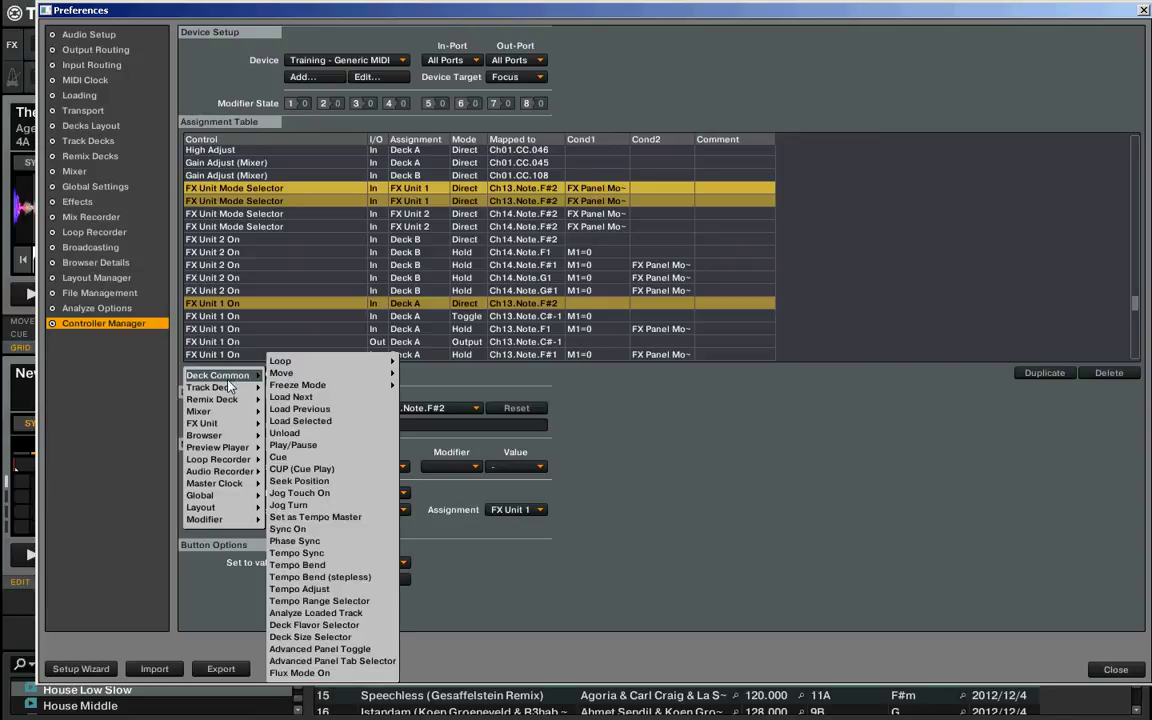
{"action": "mouse_move", "coordinate": [224, 401]}
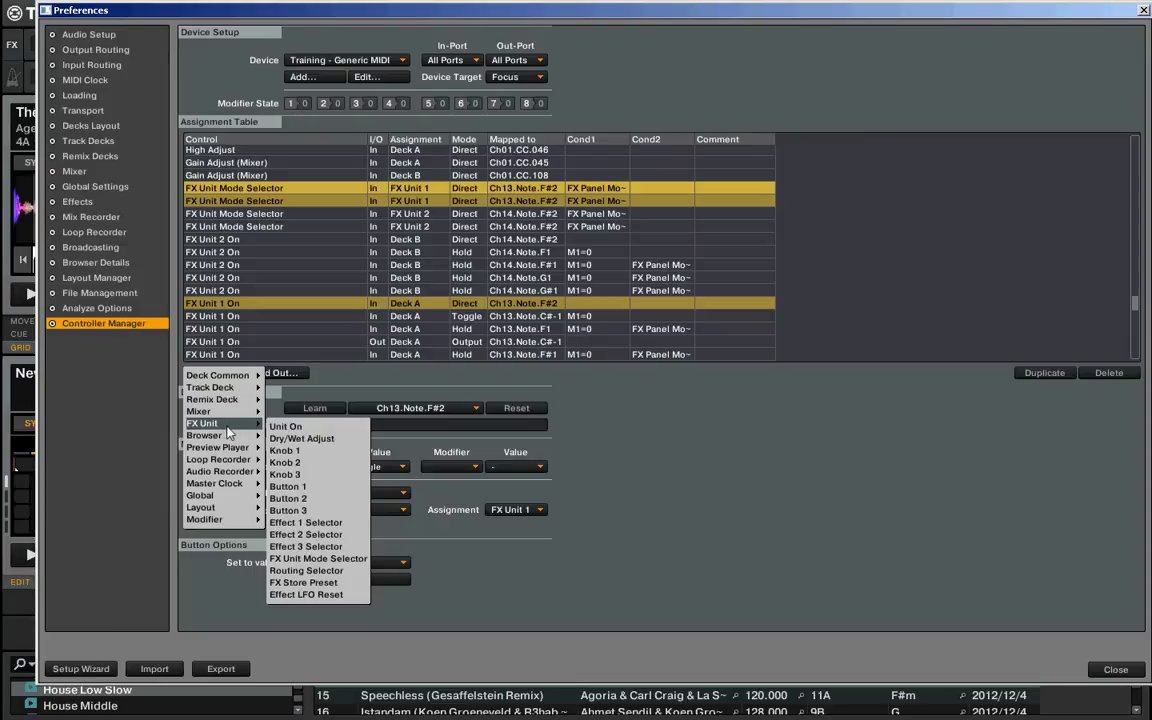
{"action": "key", "text": "Right"}
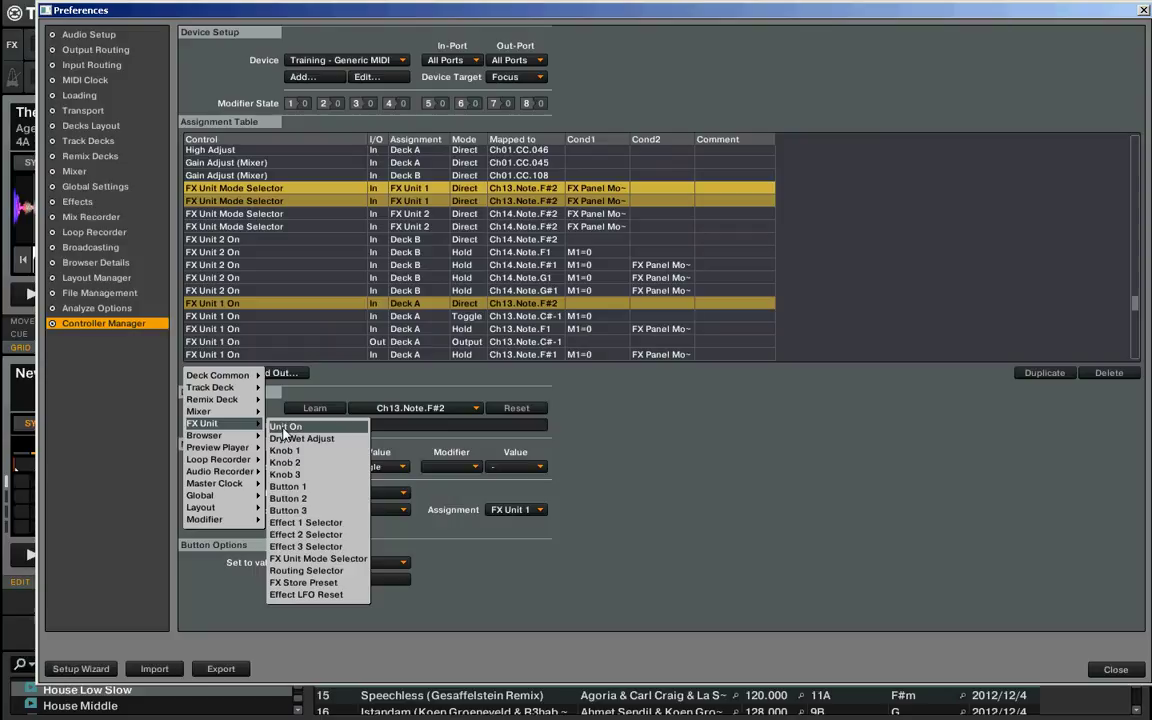
{"action": "key", "text": "Escape"}
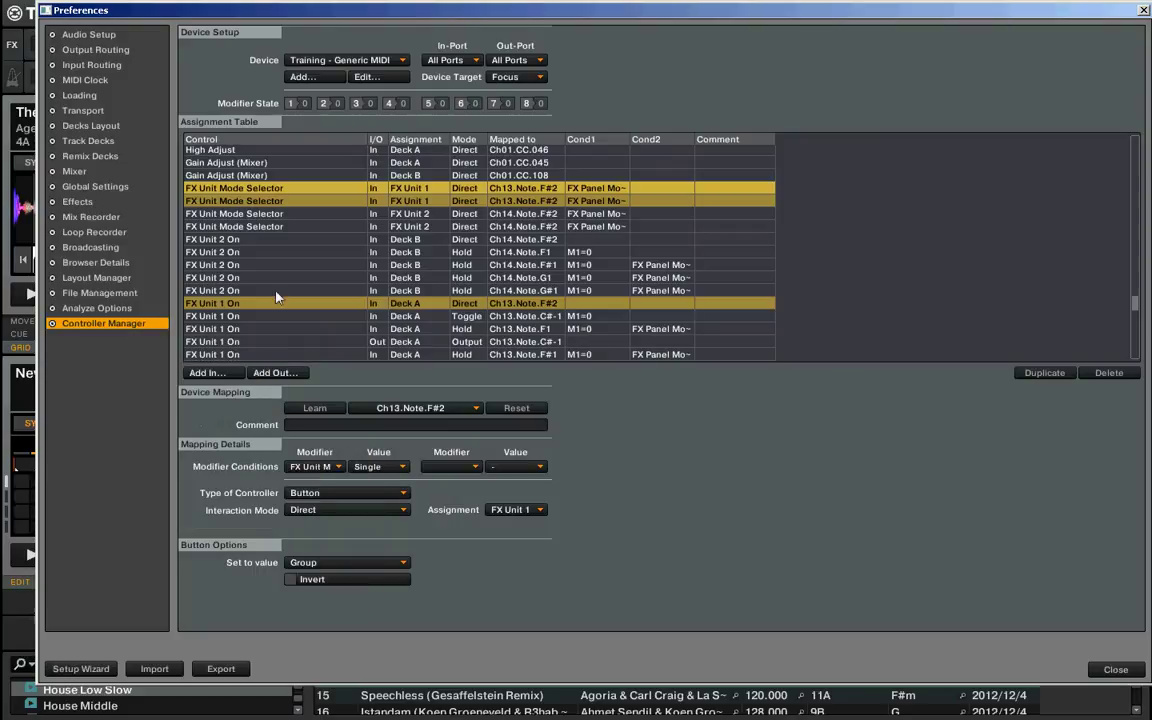
Step: Inspect the FX Unit 1 mode selector mapping that sets the value Single, and close the preferences
{"action": "left_click", "coordinate": [240, 202]}
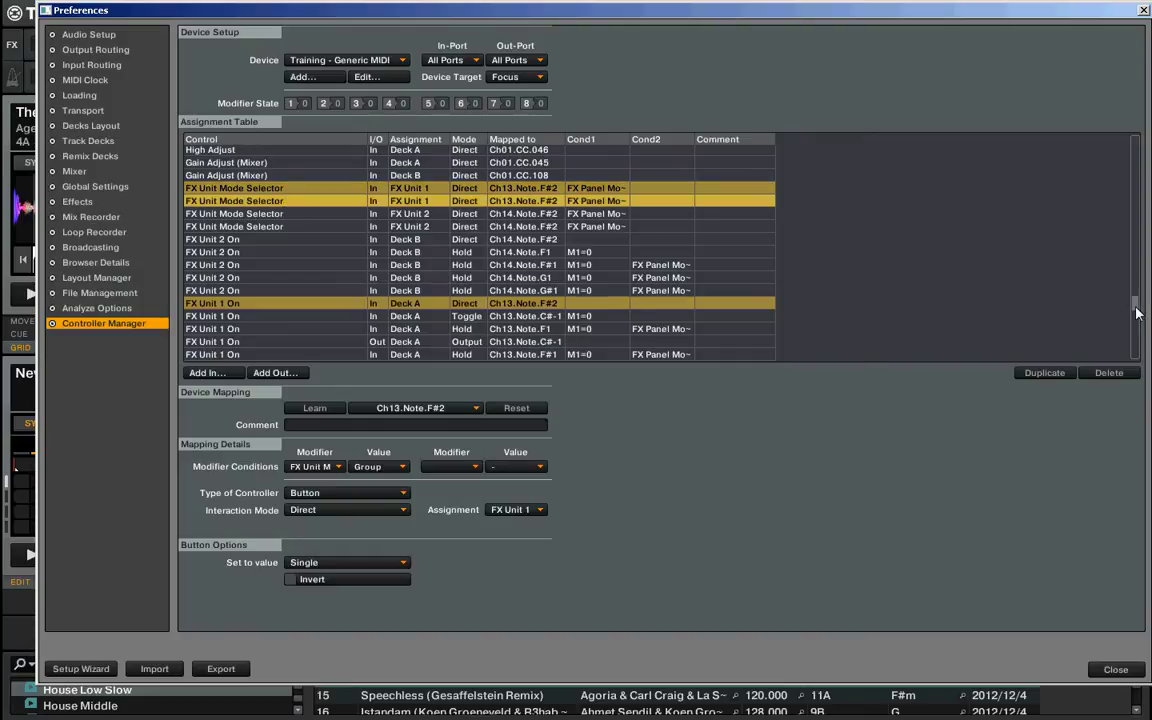
{"action": "scroll", "coordinate": [1137, 321], "scroll_direction": "down", "scroll_amount": 3}
{"action": "left_click_drag", "start_coordinate": [1137, 321], "coordinate": [1148, 206]}
{"action": "left_click_drag", "start_coordinate": [1149, 180], "coordinate": [1147, 323]}
{"action": "scroll", "coordinate": [238, 196], "scroll_direction": "up", "scroll_amount": 4}
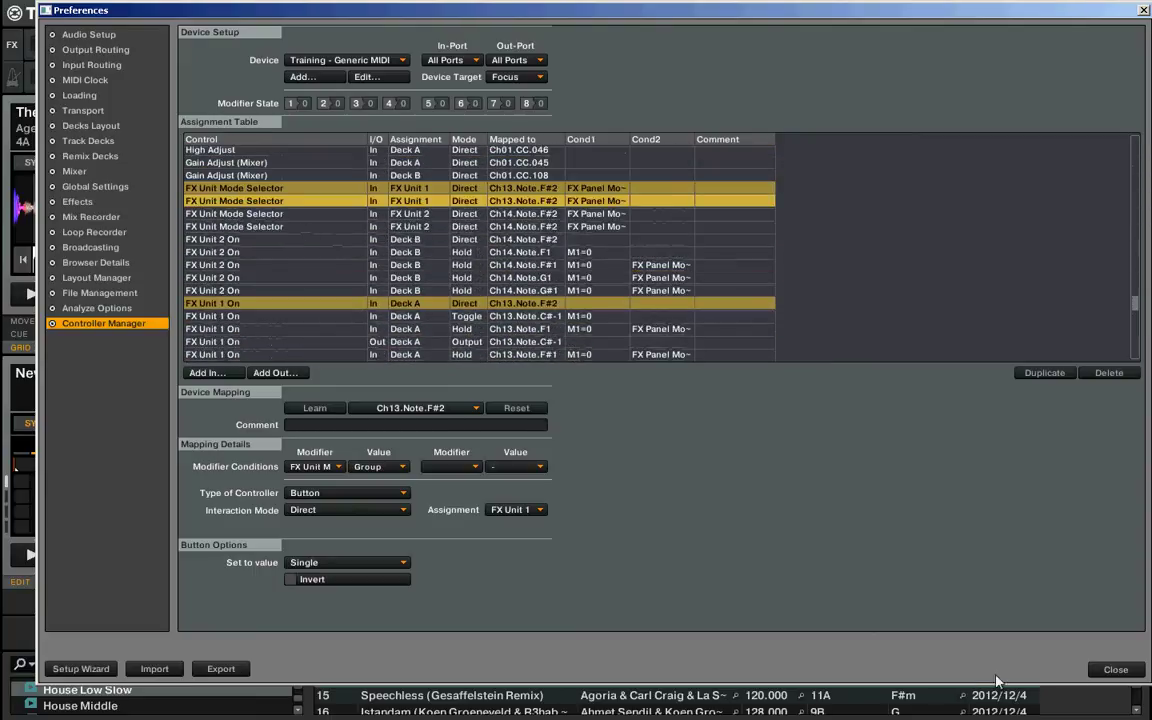
{"action": "left_click", "coordinate": [1115, 669]}
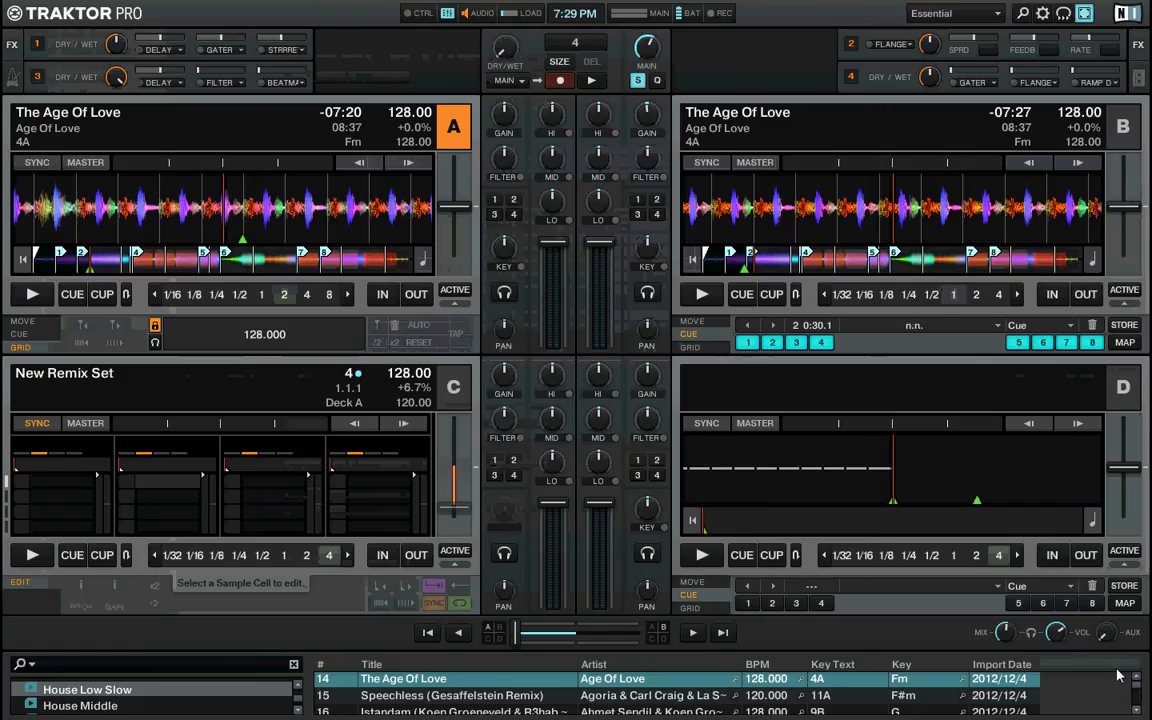
Step: Switch FX Unit 1 back to Single mode and toggle its assignment to Deck A's mixer channel on and off
{"action": "left_click", "coordinate": [14, 46]}
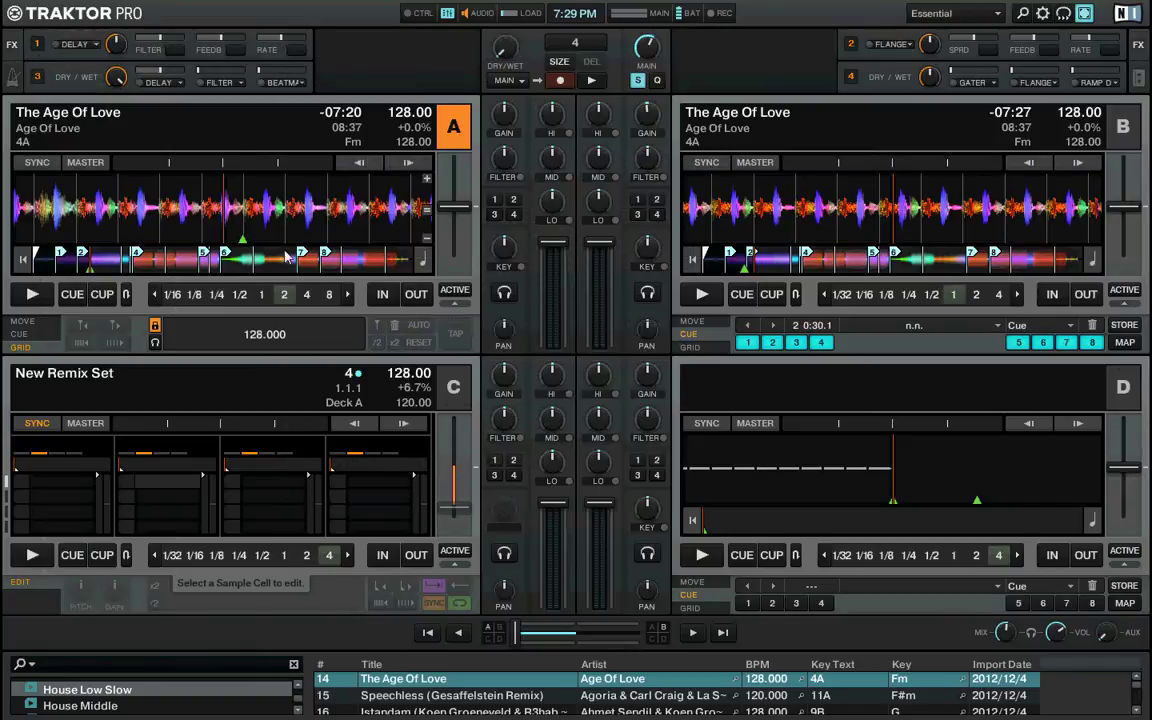
{"action": "mouse_move", "coordinate": [470, 260]}
{"action": "left_click", "coordinate": [494, 200]}
{"action": "left_click", "coordinate": [493, 201]}
{"action": "mouse_move", "coordinate": [505, 241]}
Step: Reopen the preferences and examine Deck A's FX Unit 1 On direct mapping alongside the mode selector mapping on Ch13.Note.F#2
{"action": "left_click", "coordinate": [1043, 14]}
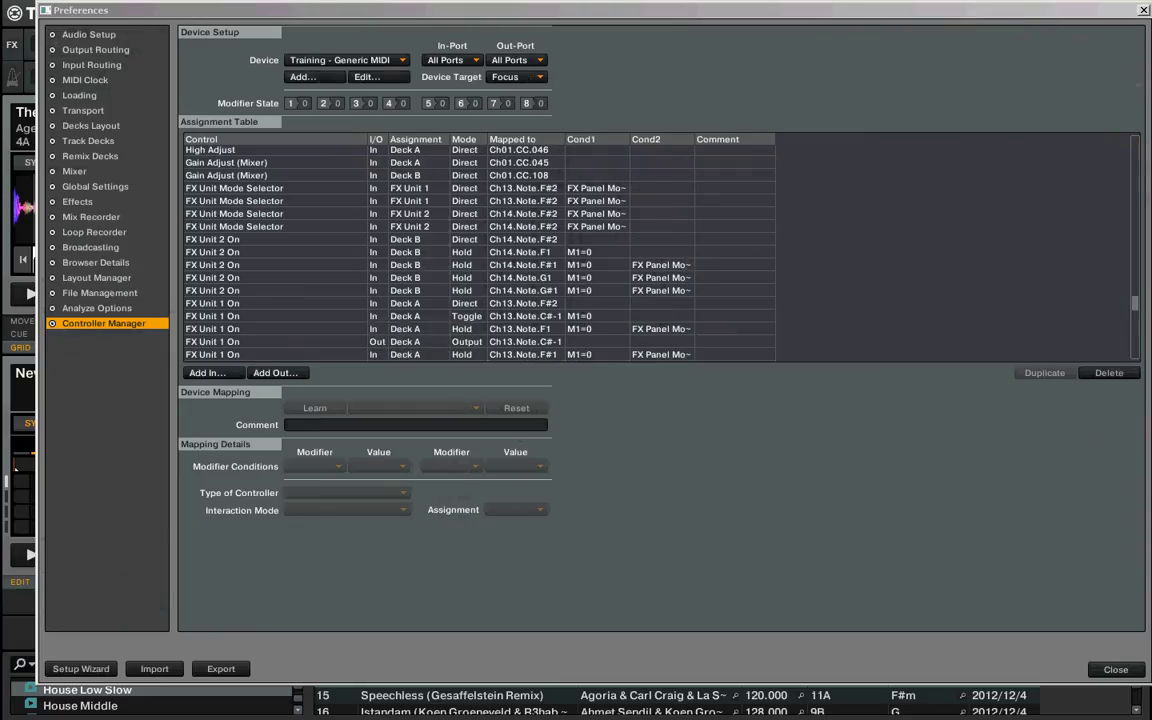
{"action": "left_click", "coordinate": [245, 188]}
{"action": "left_click", "coordinate": [233, 303]}
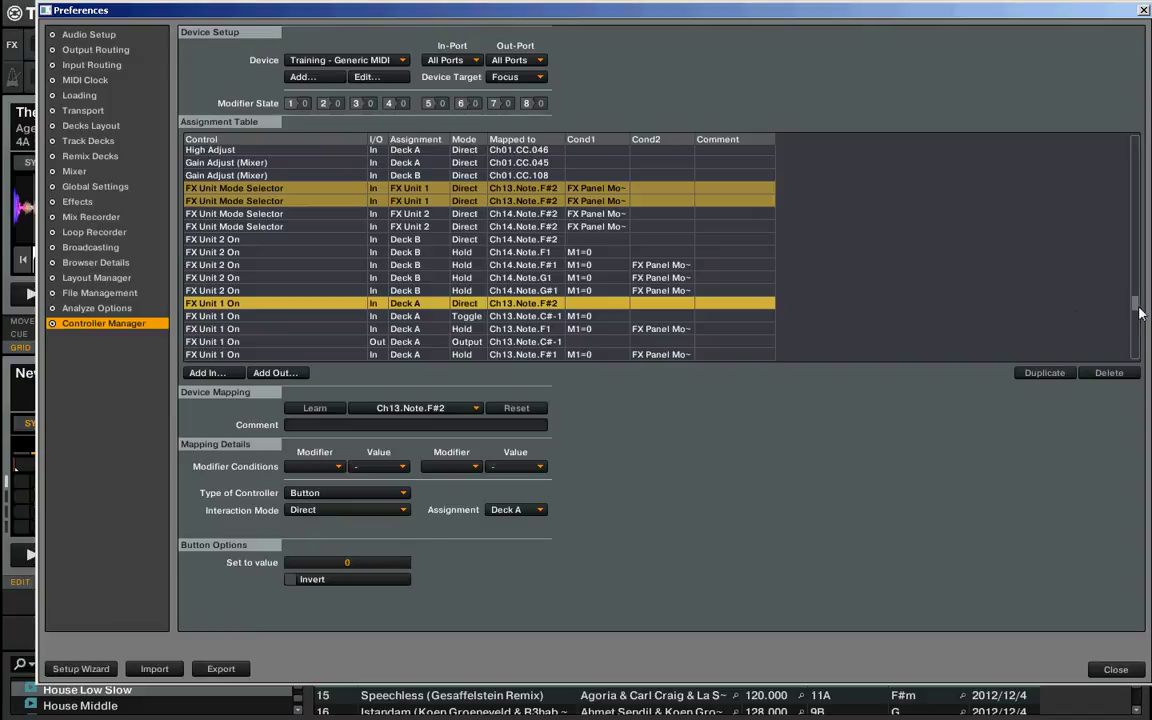
{"action": "scroll", "coordinate": [1135, 285], "scroll_direction": "up", "scroll_amount": 3}
{"action": "scroll", "coordinate": [1135, 296], "scroll_direction": "down", "scroll_amount": 3}
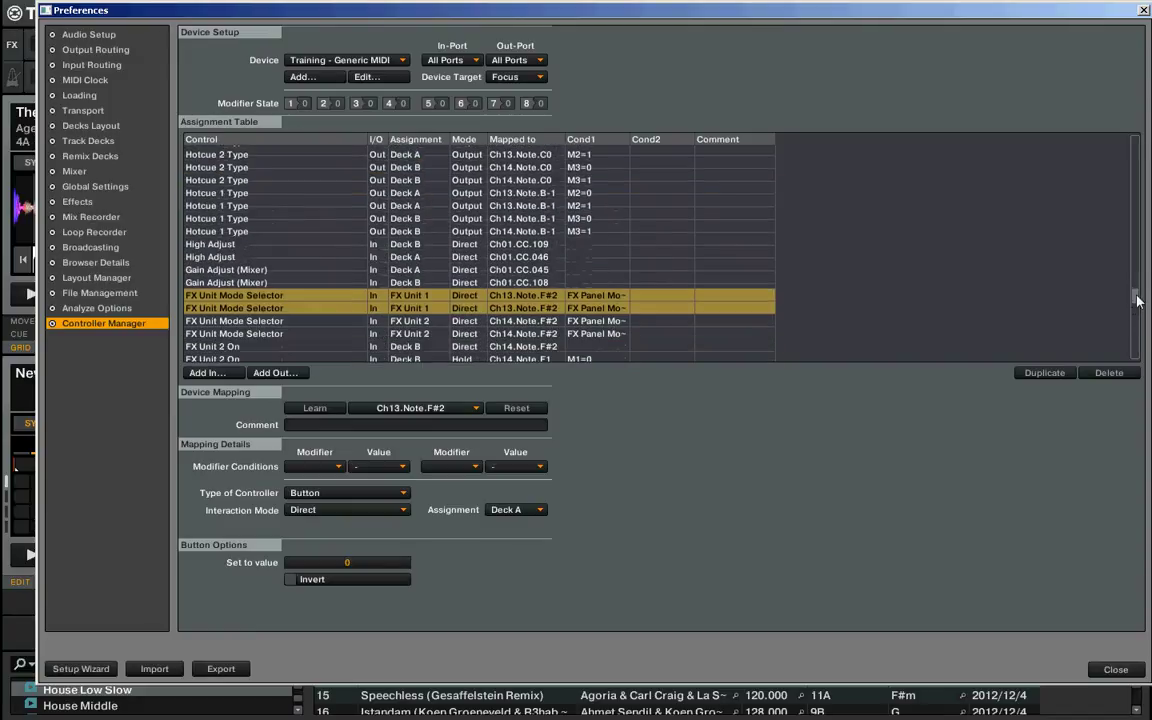
Step: Close the preferences, switch FX Unit 1 to Group mode and assign it to Deck A's mixer channel
{"action": "left_click_drag", "start_coordinate": [1138, 302], "coordinate": [1134, 257]}
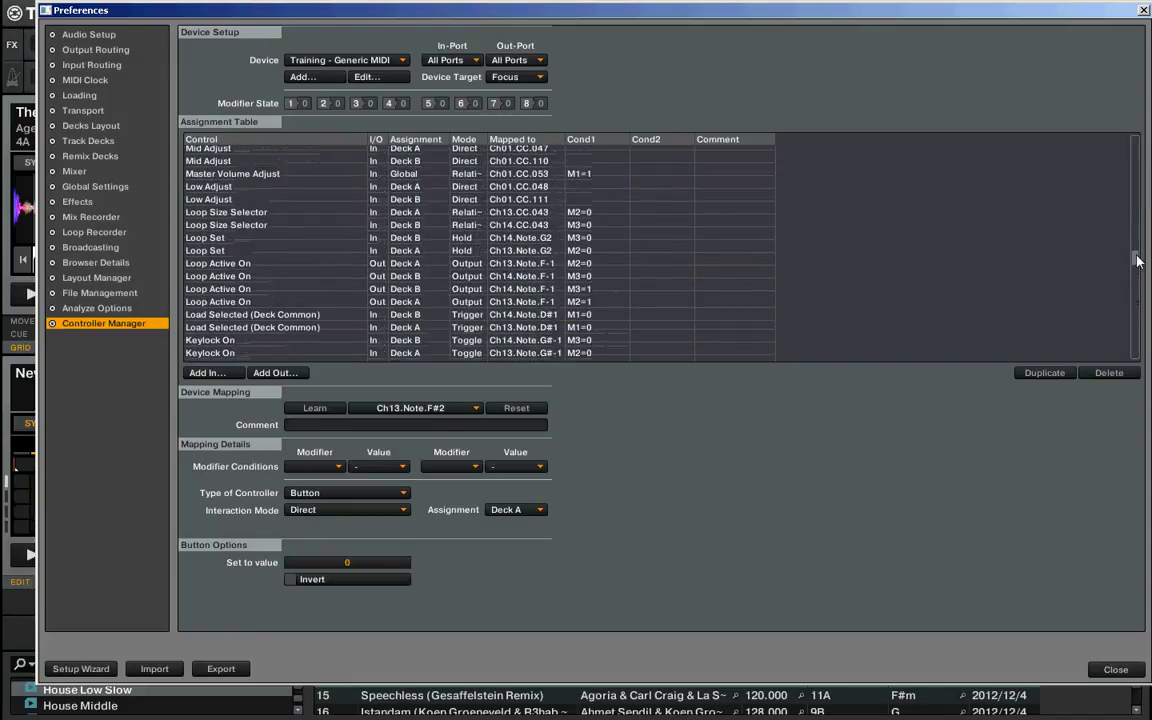
{"action": "left_click", "coordinate": [1125, 671]}
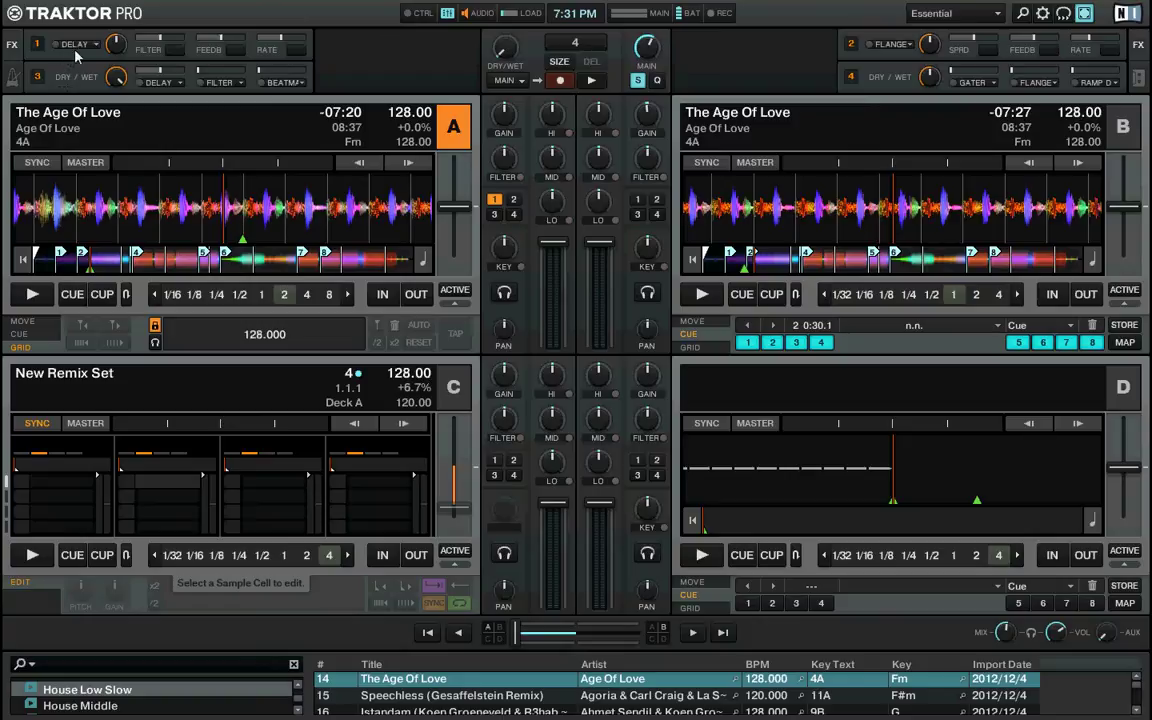
{"action": "left_click", "coordinate": [68, 46]}
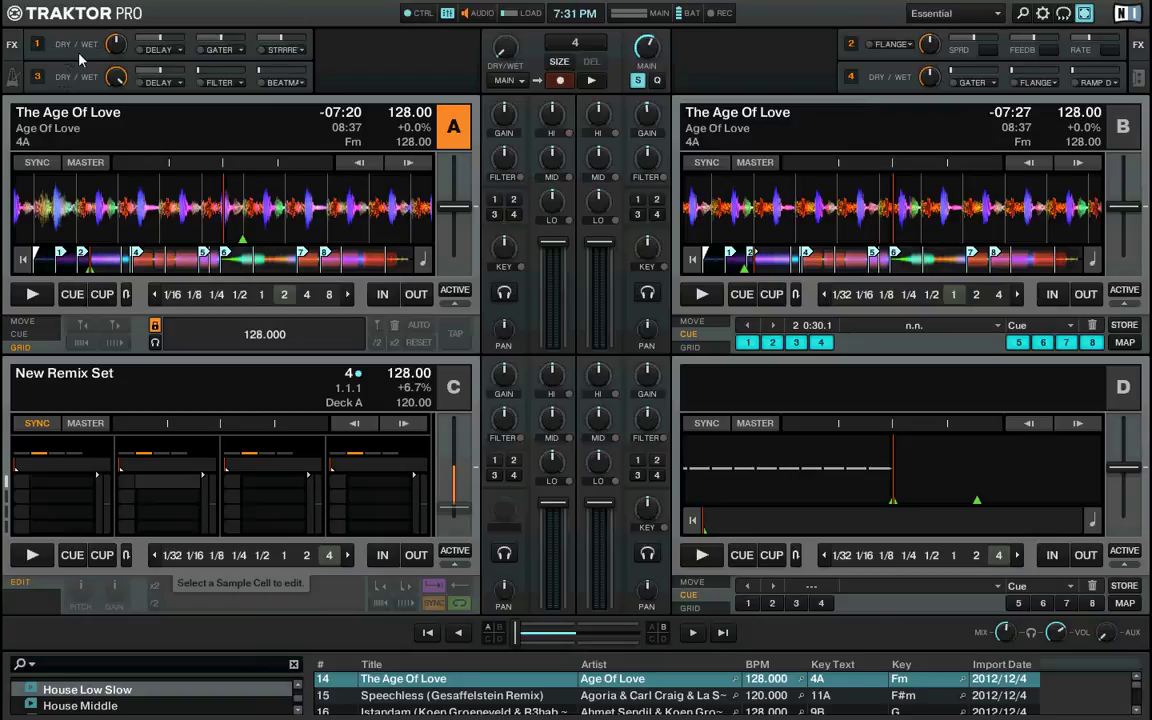
{"action": "left_click", "coordinate": [495, 201]}
Step: Switch FX Unit 1 to Single mode and view its effect list without choosing another effect
{"action": "left_click", "coordinate": [37, 45]}
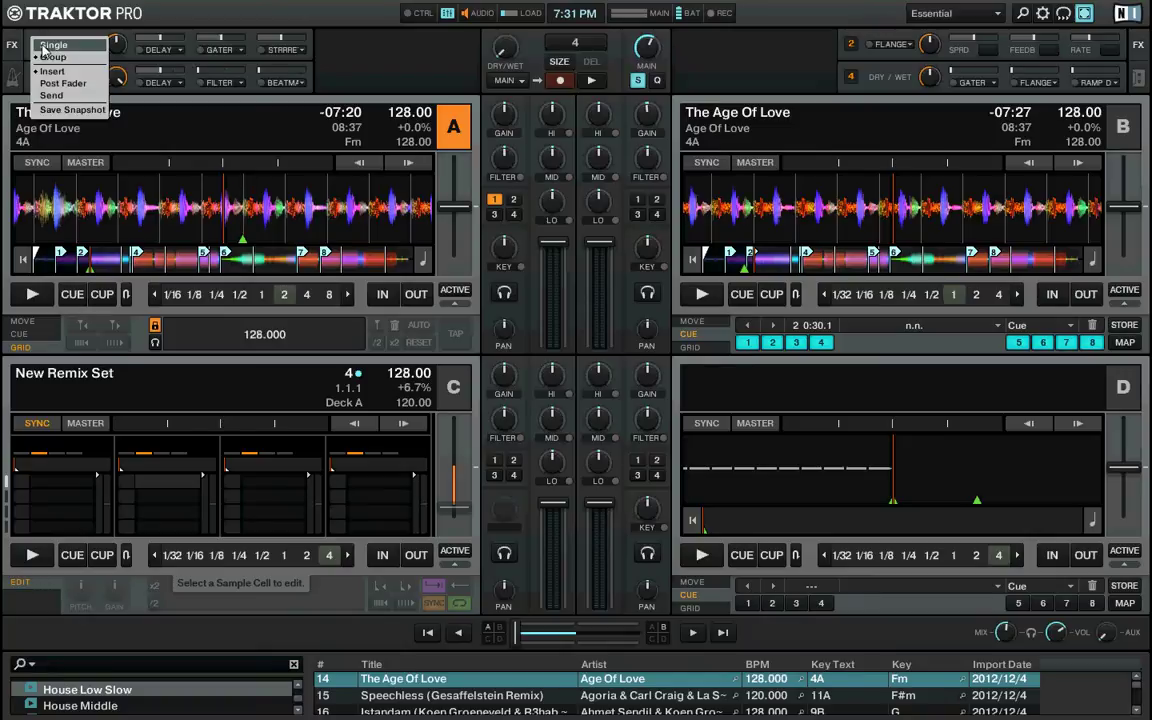
{"action": "left_click", "coordinate": [52, 45]}
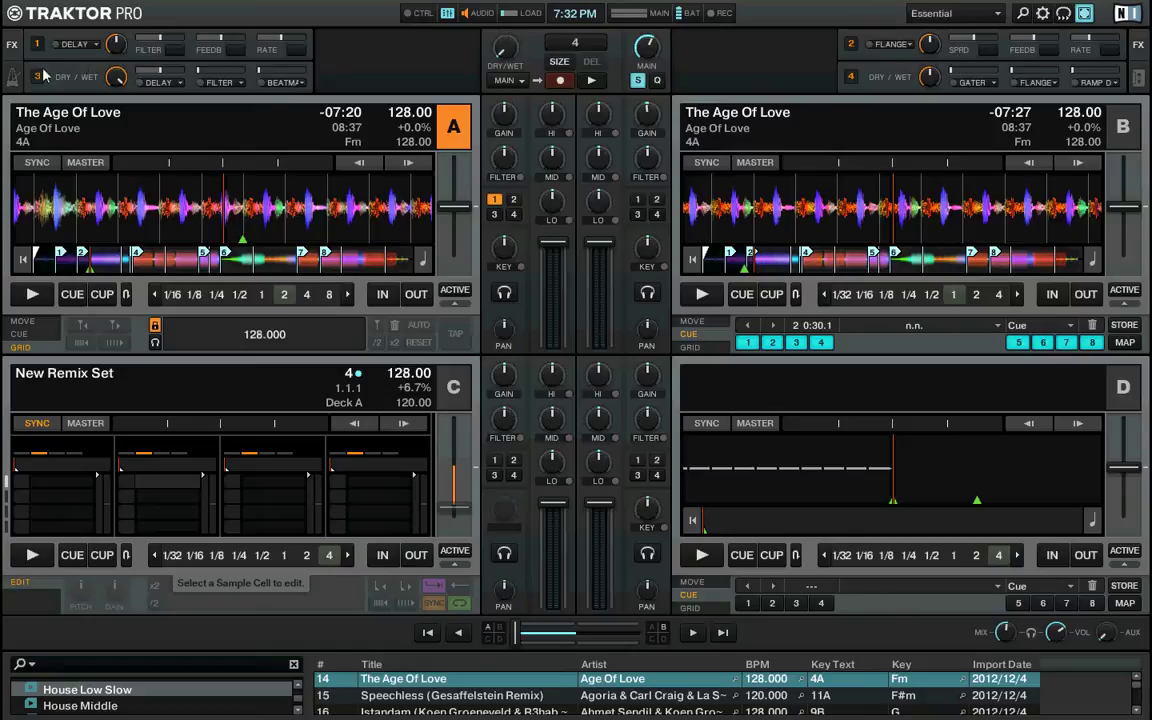
{"action": "left_click", "coordinate": [97, 45]}
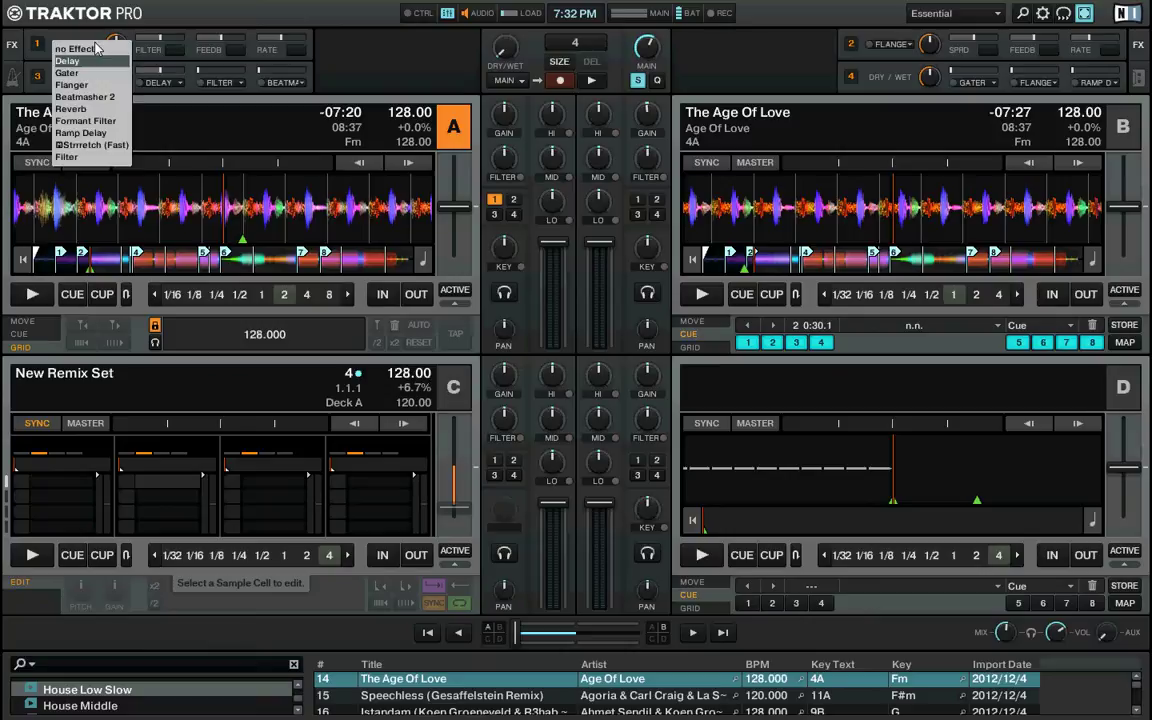
{"action": "left_click", "coordinate": [32, 54]}
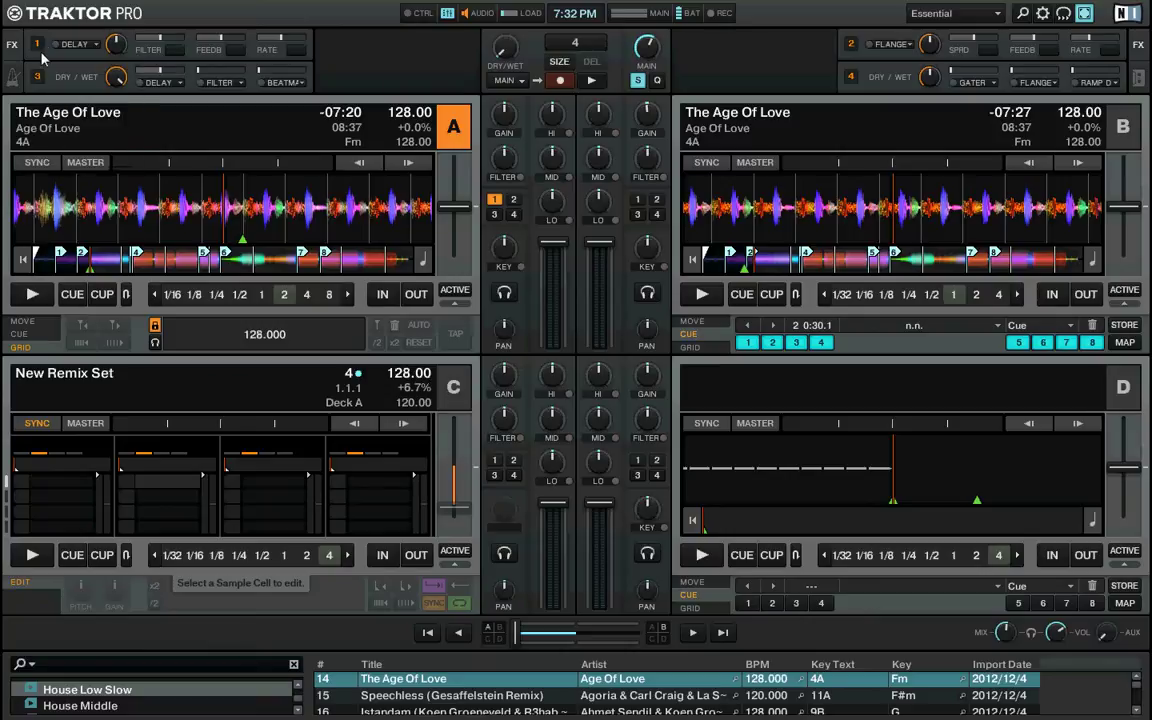
Step: Set FX Unit 1 to Group mode and reopen the preferences to examine Deck A's FX Unit 1 On mappings on Ch13.Note.C#-1 and Ch13.Note.F1
{"action": "left_click", "coordinate": [37, 44]}
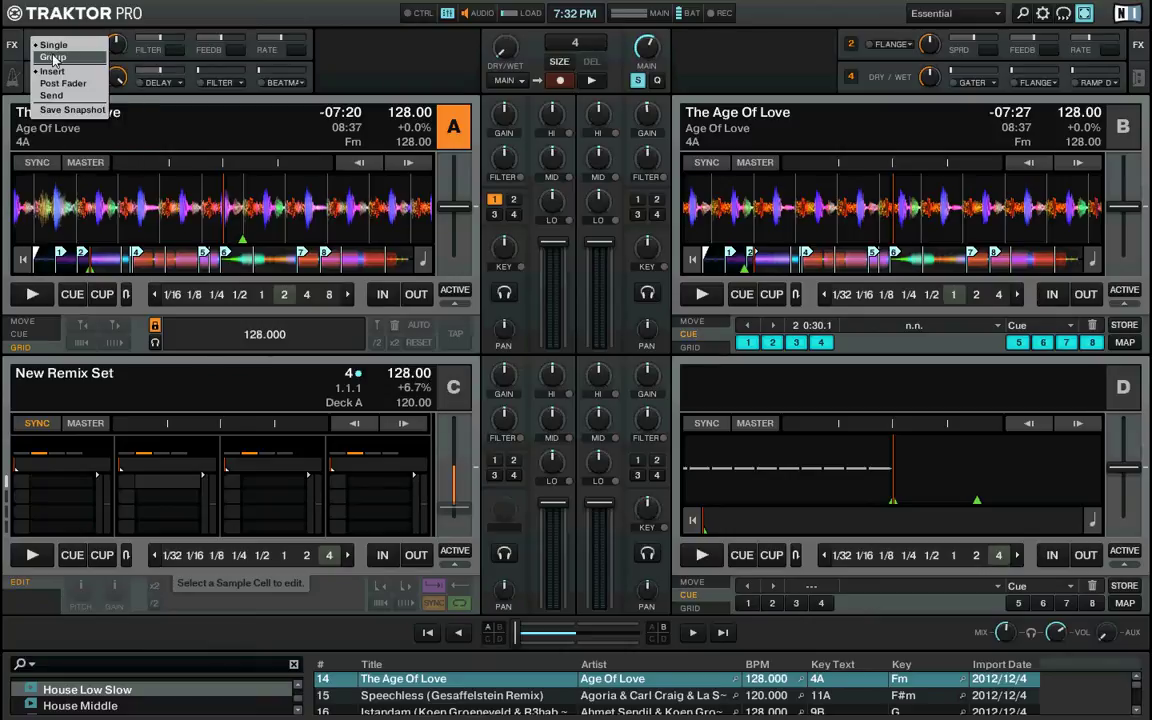
{"action": "left_click", "coordinate": [53, 58]}
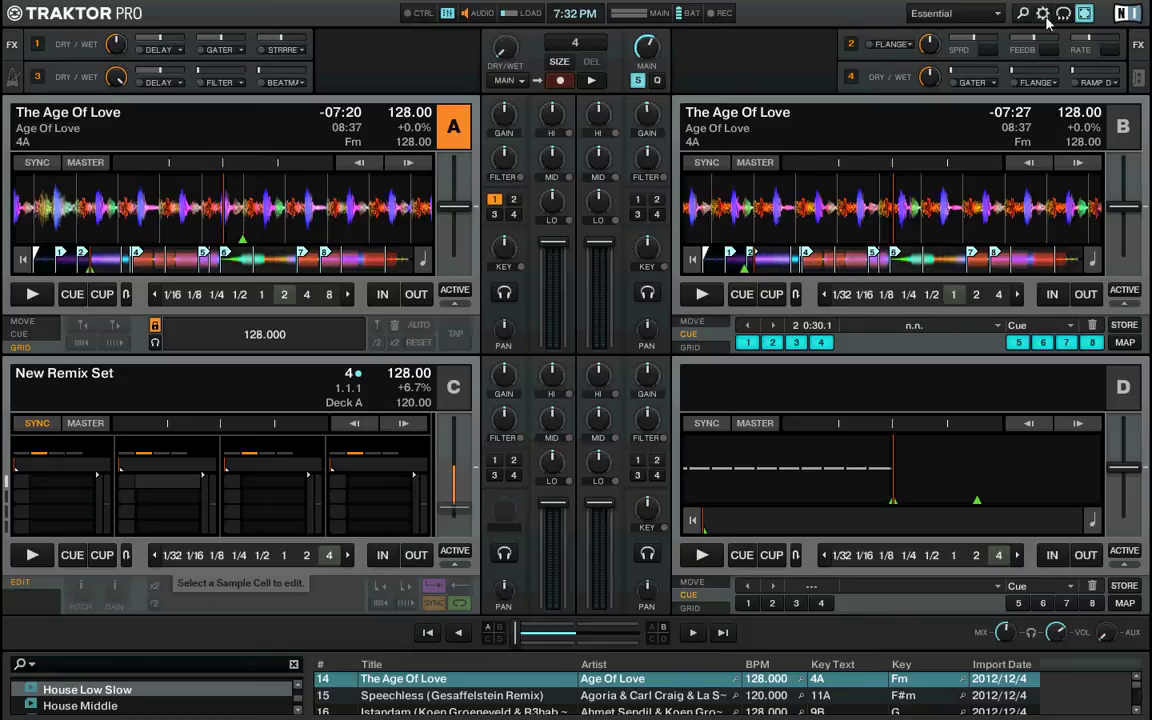
{"action": "key", "text": "ctrl+comma"}
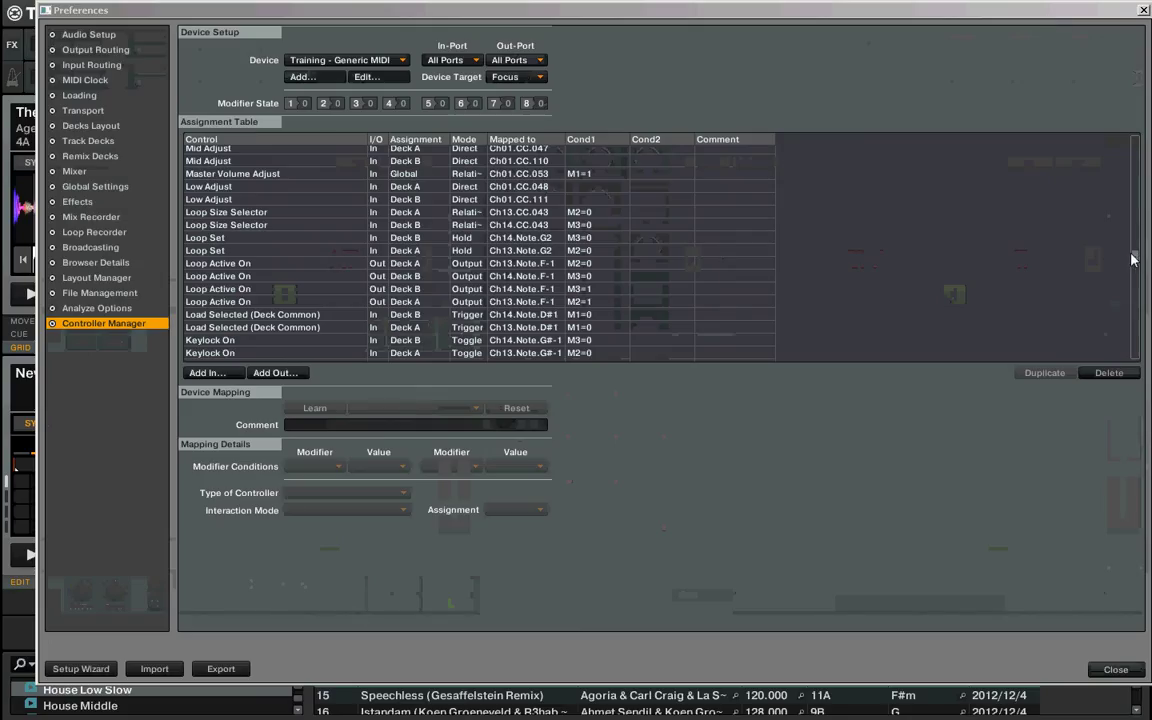
{"action": "left_click_drag", "start_coordinate": [1135, 257], "coordinate": [1128, 313]}
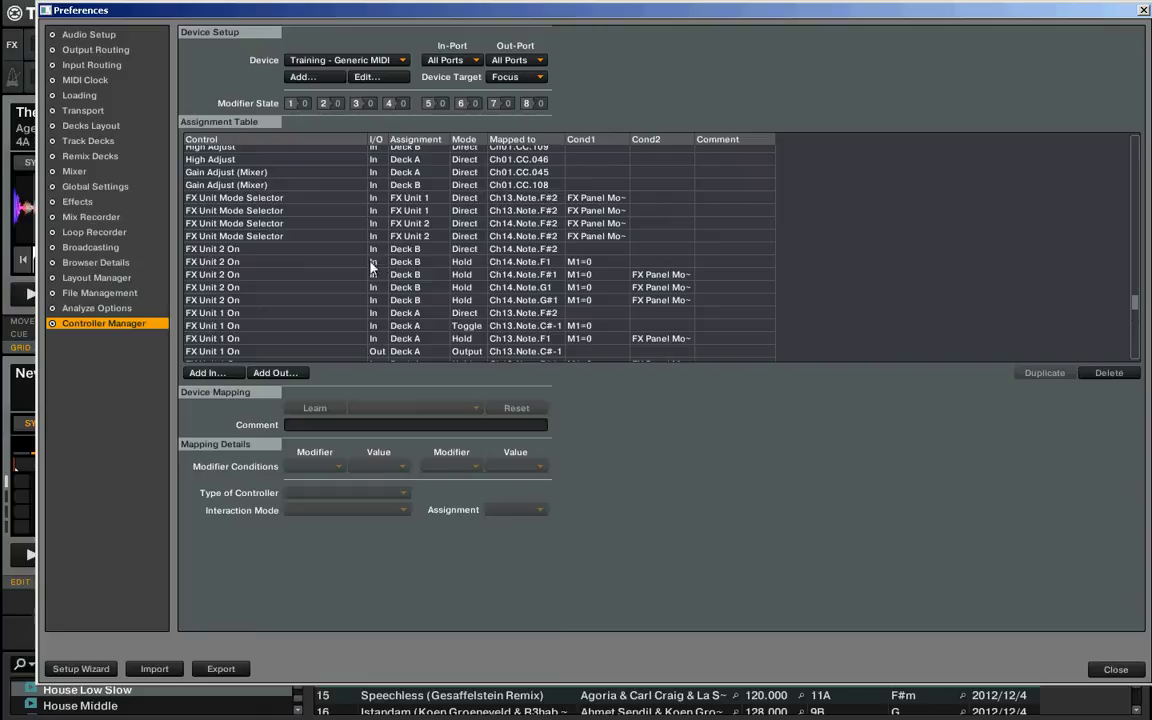
{"action": "left_click", "coordinate": [215, 351]}
{"action": "scroll", "coordinate": [257, 299], "scroll_direction": "down", "scroll_amount": 1}
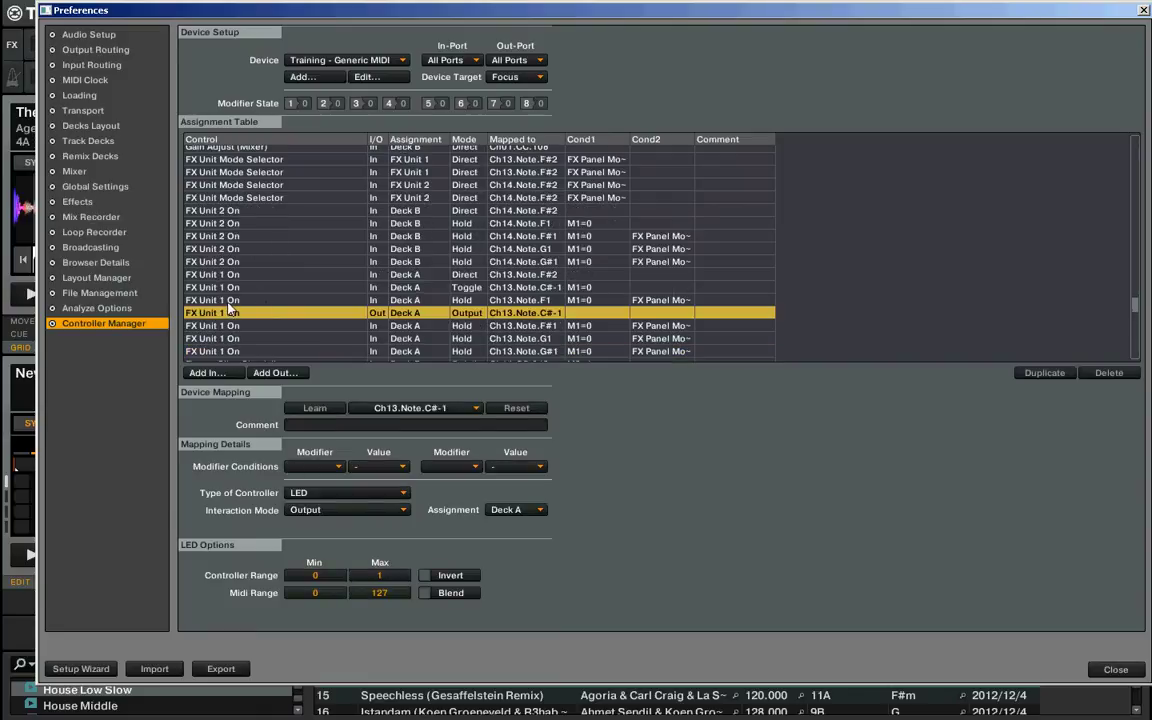
{"action": "left_click", "coordinate": [228, 302]}
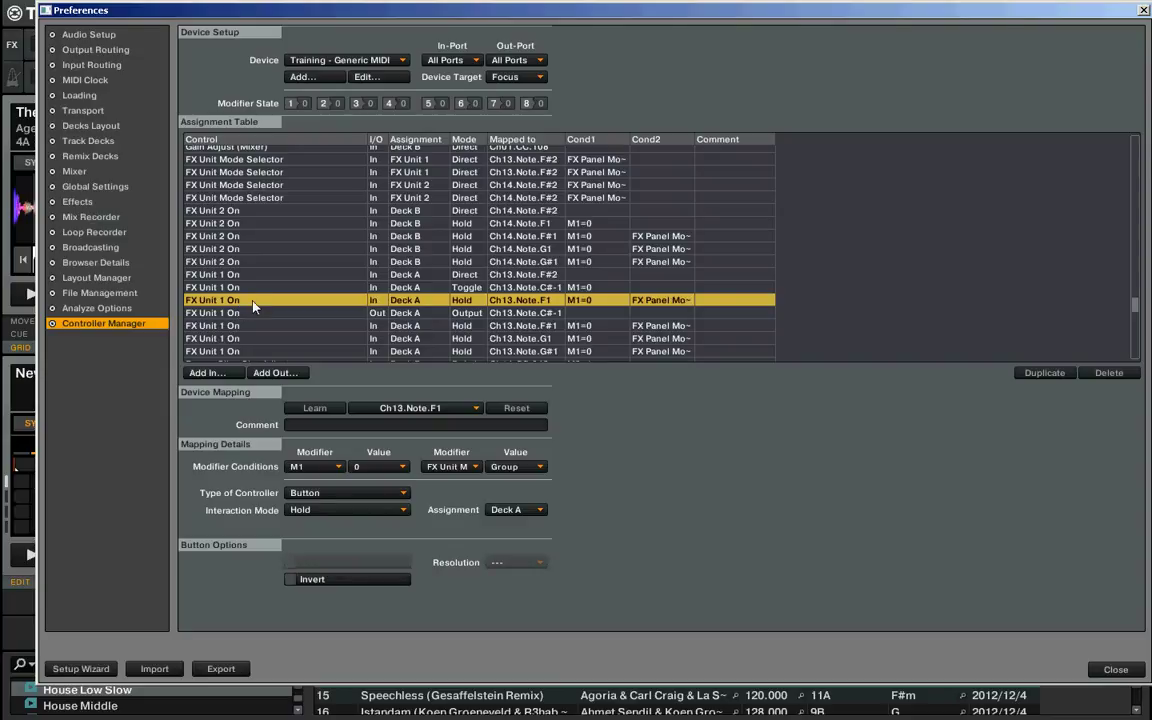
Step: Examine the FX Unit 2 mappings on Ch14.Note.F#2 and Deck B's Hold mapping on Ch14.Note.F1, and close the preferences
{"action": "left_click_drag", "start_coordinate": [240, 186], "coordinate": [241, 214]}
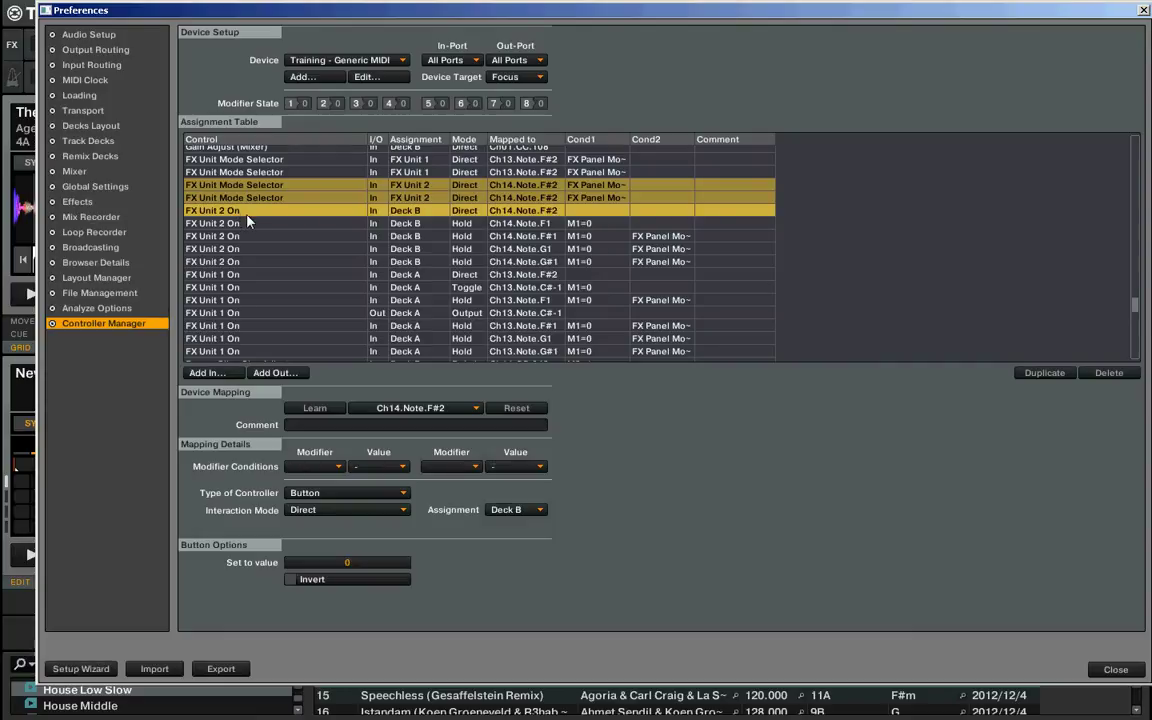
{"action": "left_click", "coordinate": [244, 224]}
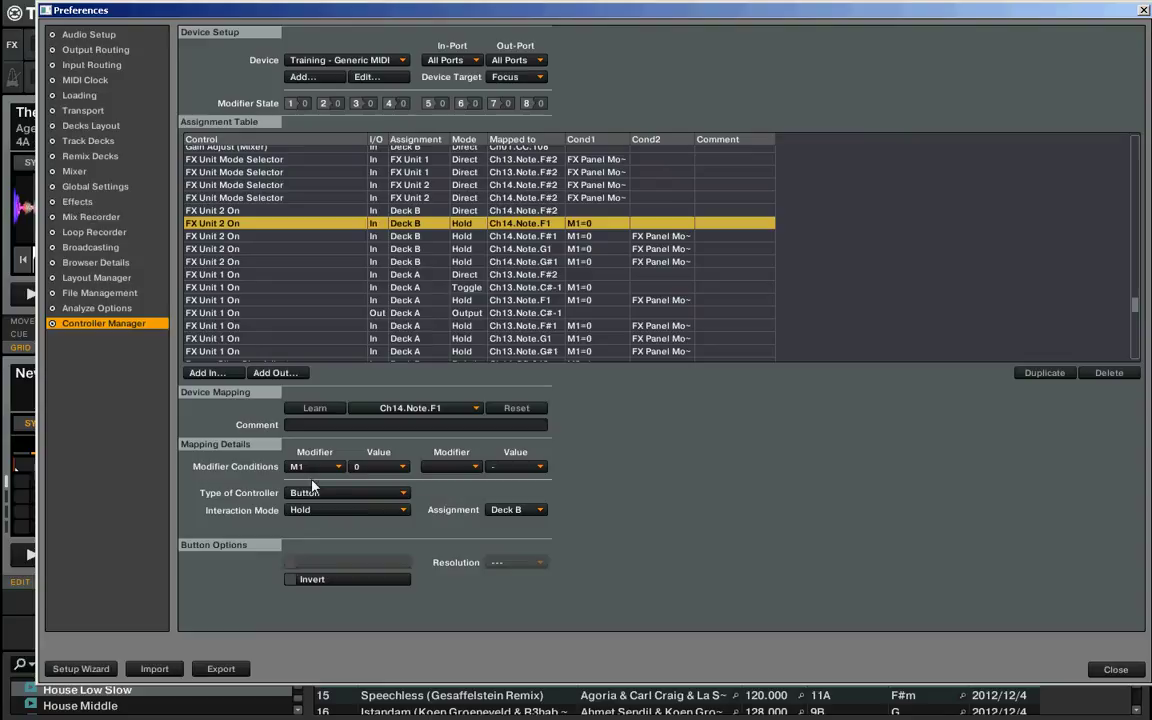
{"action": "left_click", "coordinate": [1116, 669]}
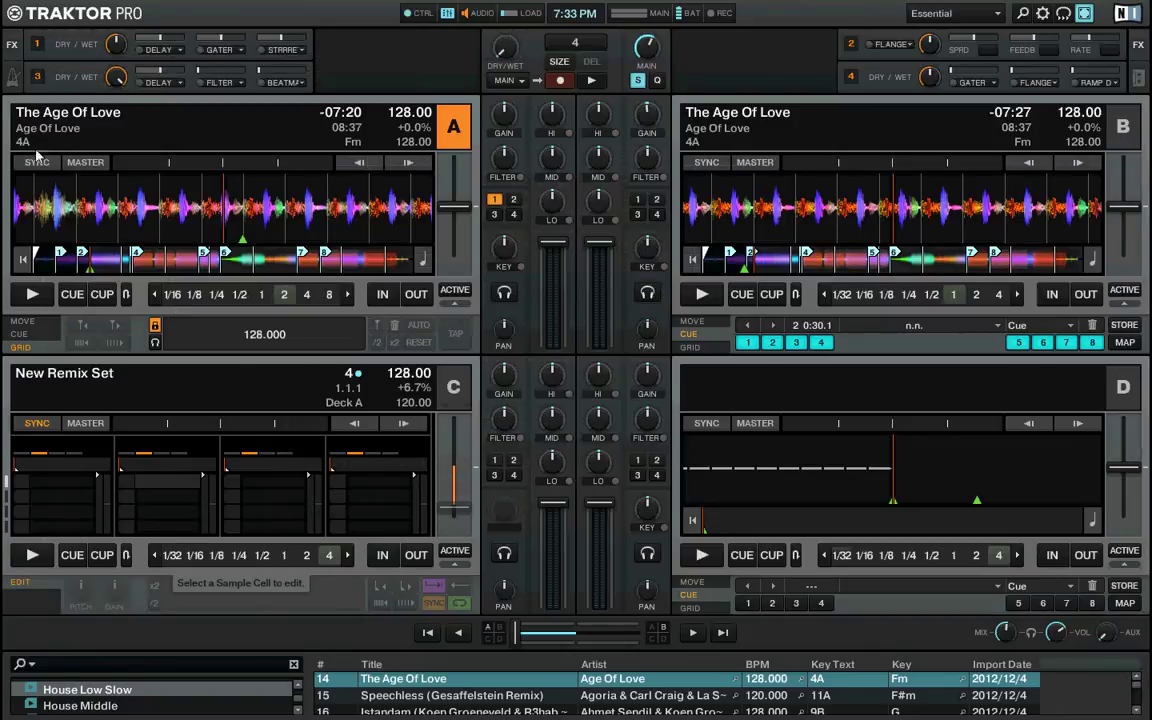
Step: Switch FX Unit 1 to Single mode with its Deck A assignment off, and review the three FX Unit 2 mappings on Ch14.Note.F#2 in the preferences
{"action": "left_click", "coordinate": [55, 48]}
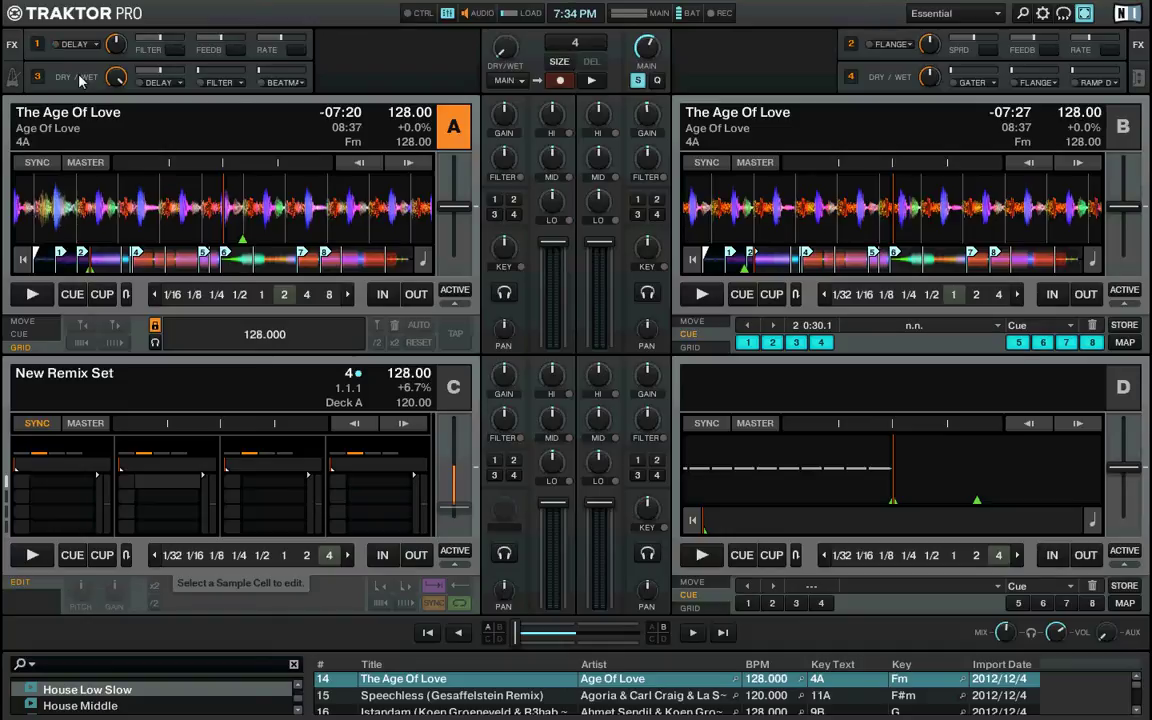
{"action": "left_click", "coordinate": [1043, 16]}
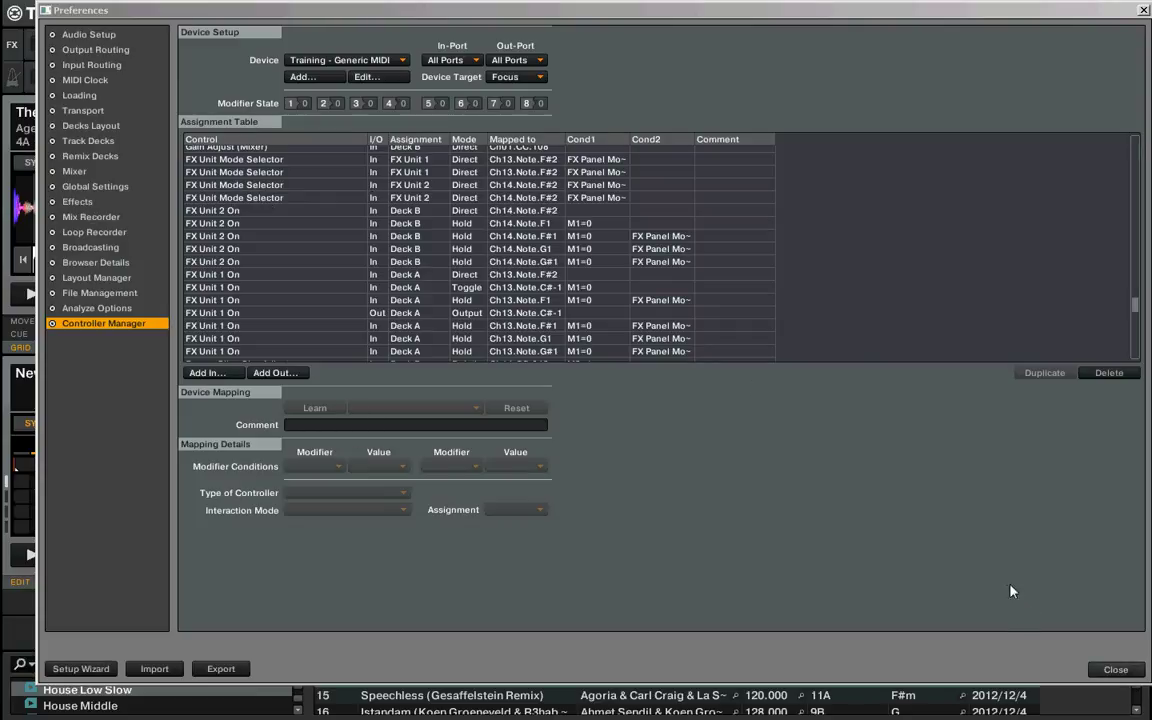
{"action": "left_click_drag", "start_coordinate": [224, 185], "coordinate": [253, 213]}
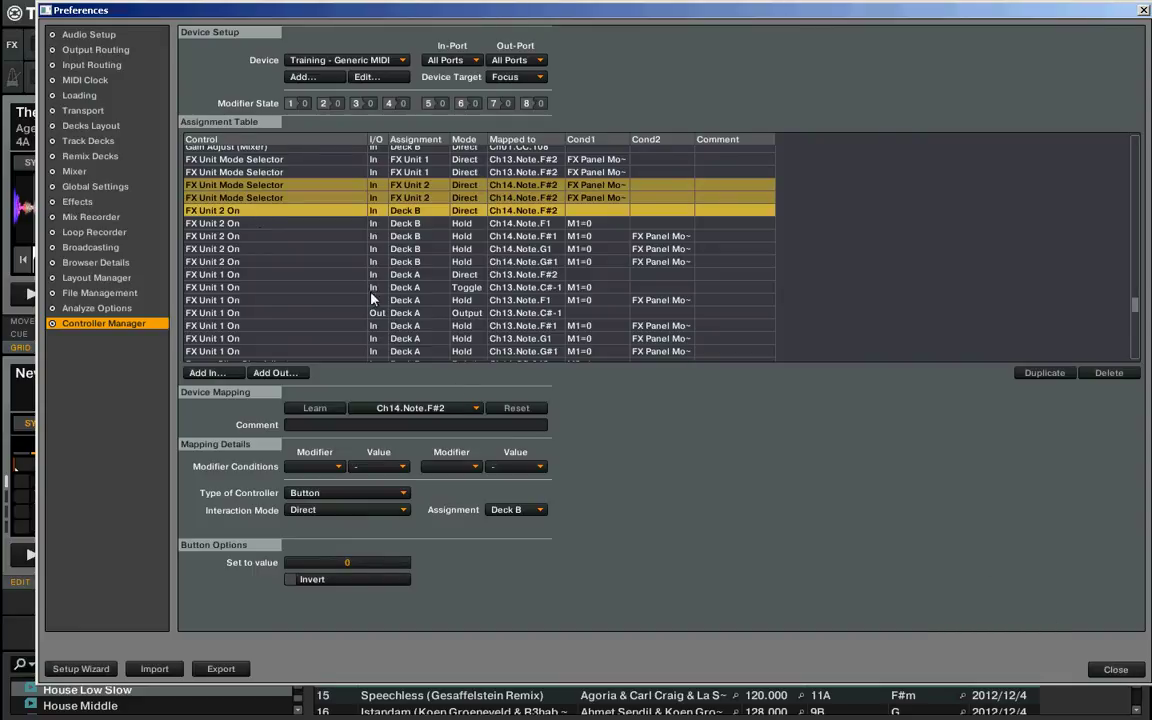
{"action": "left_click", "coordinate": [1110, 668]}
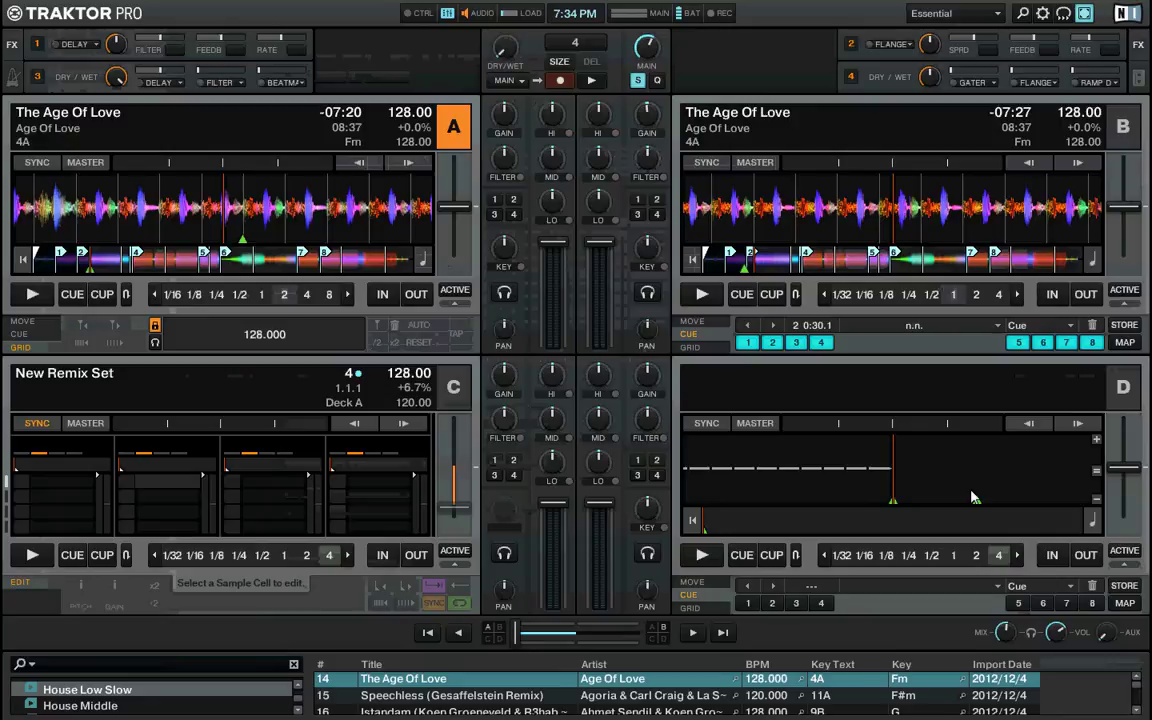
{"action": "left_click", "coordinate": [975, 497]}
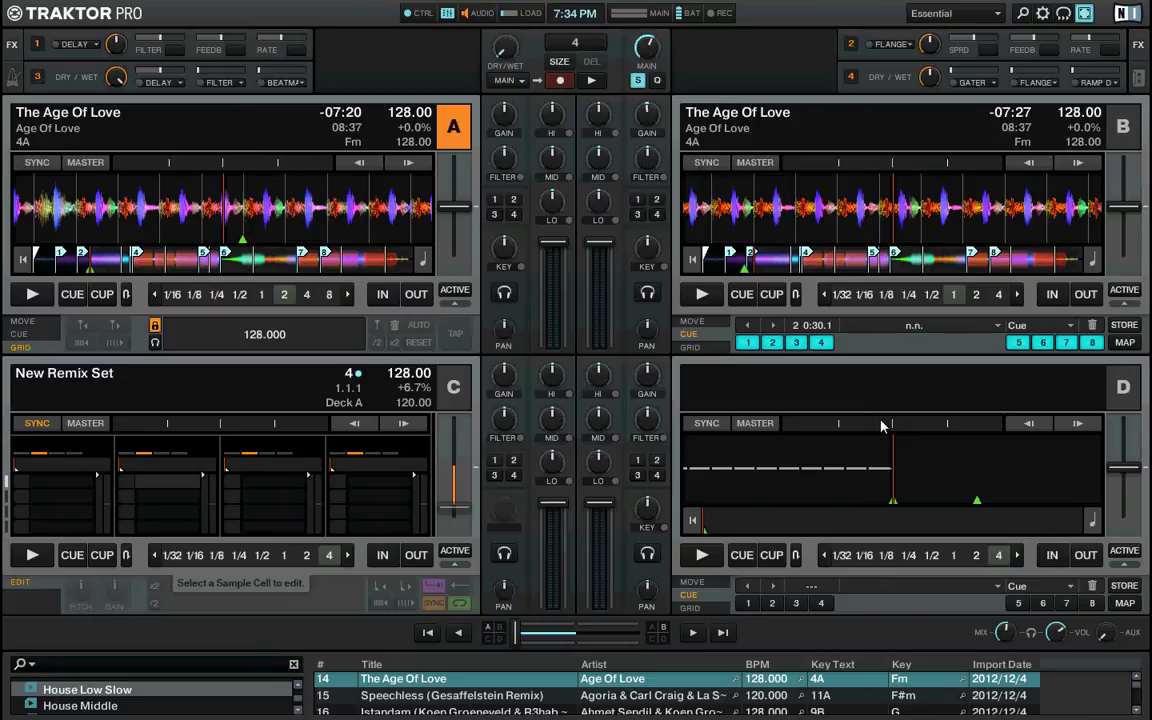
{"action": "key", "text": "ctrl+2"}
{"action": "key", "text": "ctrl+2"}
Step: Reopen the preferences and compare Deck B's FX Unit 2 On mappings in Direct mode on Ch14.Note.F#2 and Hold mode on Ch14.Note.F1
{"action": "left_click", "coordinate": [1043, 14]}
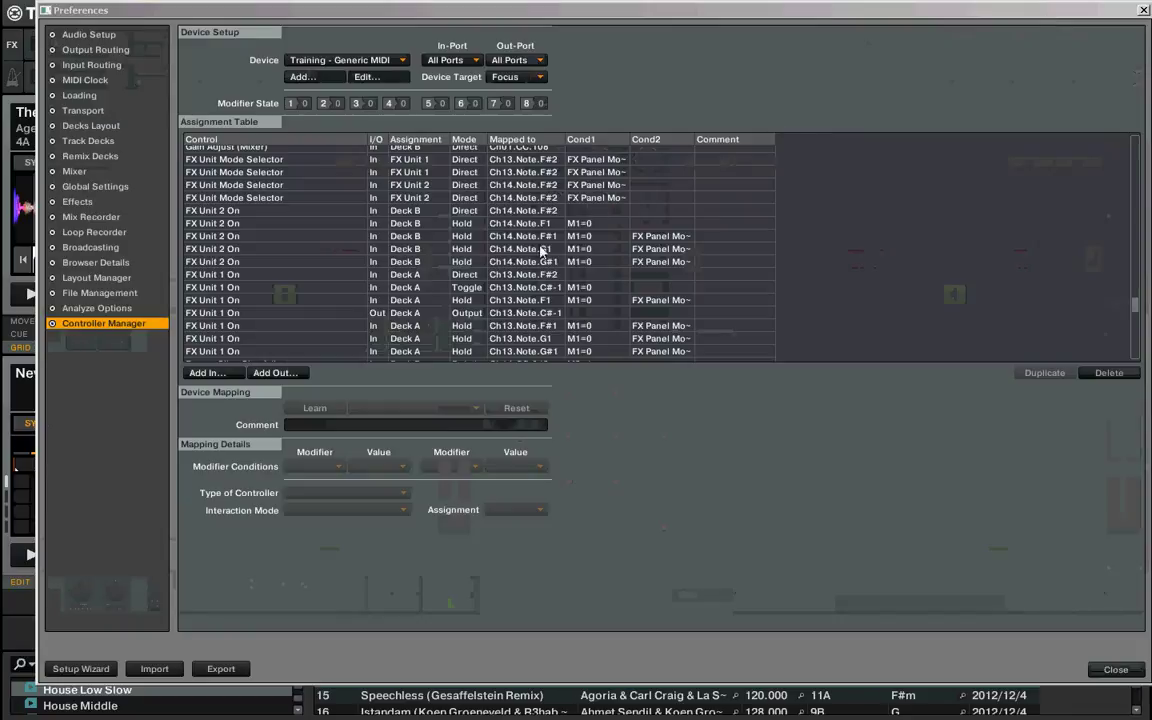
{"action": "left_click", "coordinate": [282, 214]}
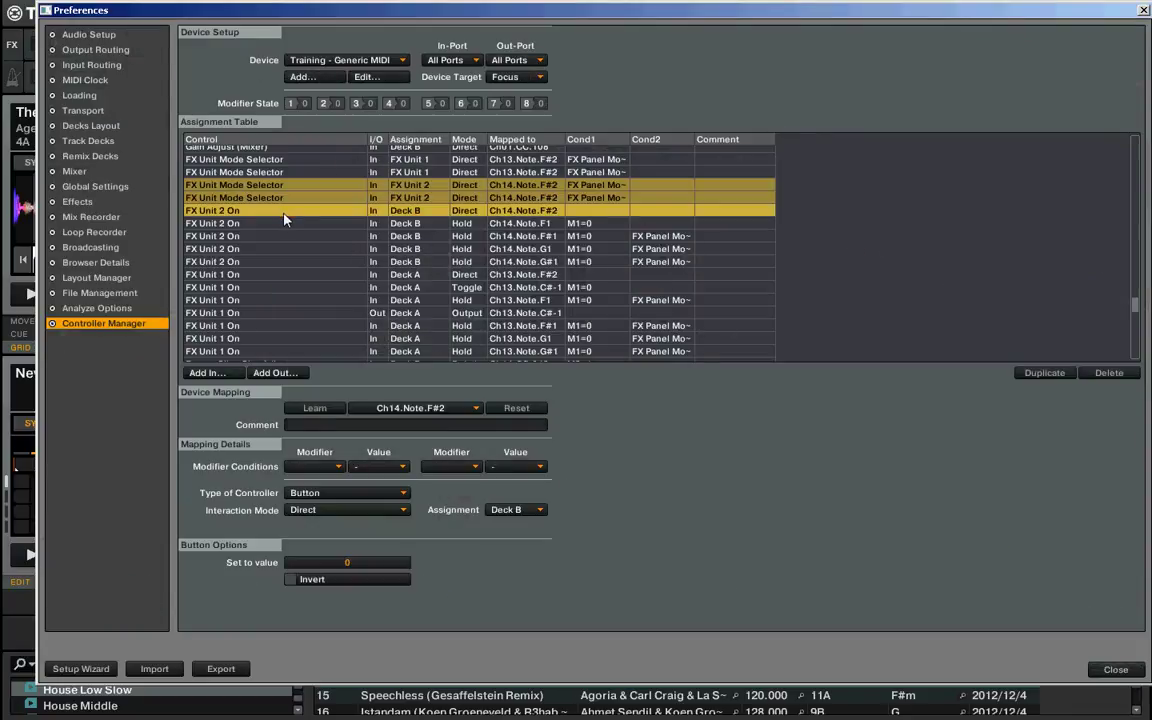
{"action": "key", "text": "Down"}
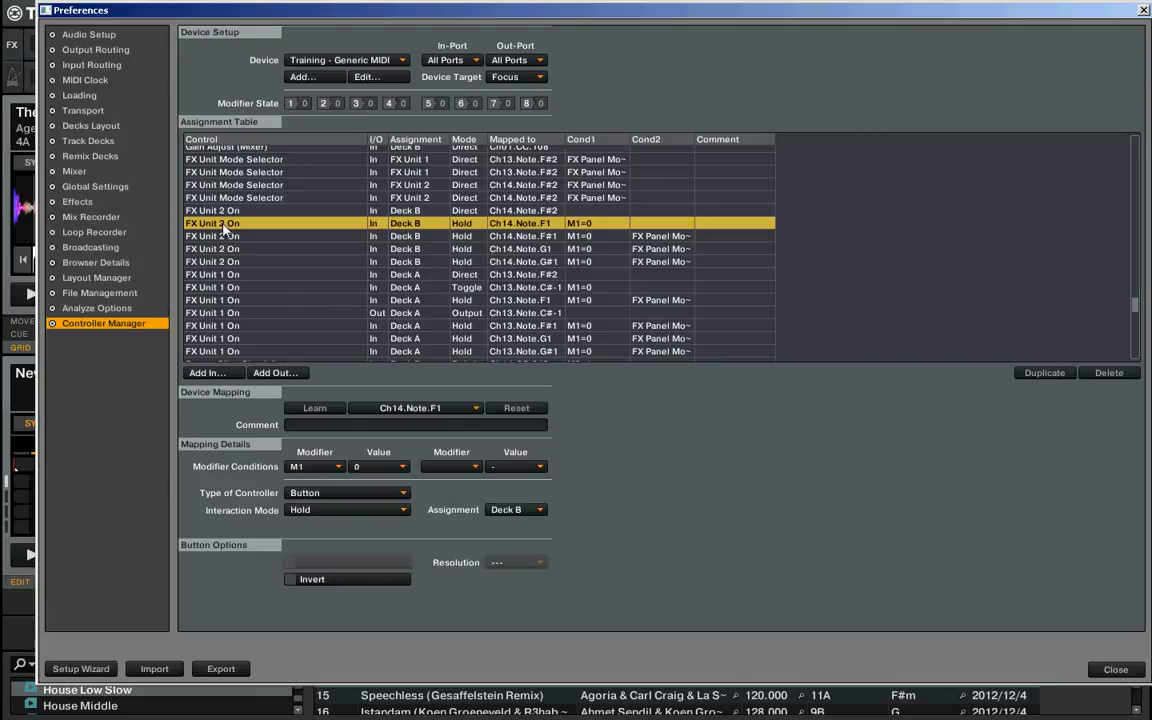
Step: Inspect Deck A's FX Unit 1 On mappings on Ch13.Note.F#2, Ch13.Note.C#-1 and Ch13.Note.F1, and close the preferences
{"action": "scroll", "coordinate": [226, 232], "scroll_direction": "down", "scroll_amount": 1}
{"action": "scroll", "coordinate": [226, 230], "scroll_direction": "down", "scroll_amount": 3}
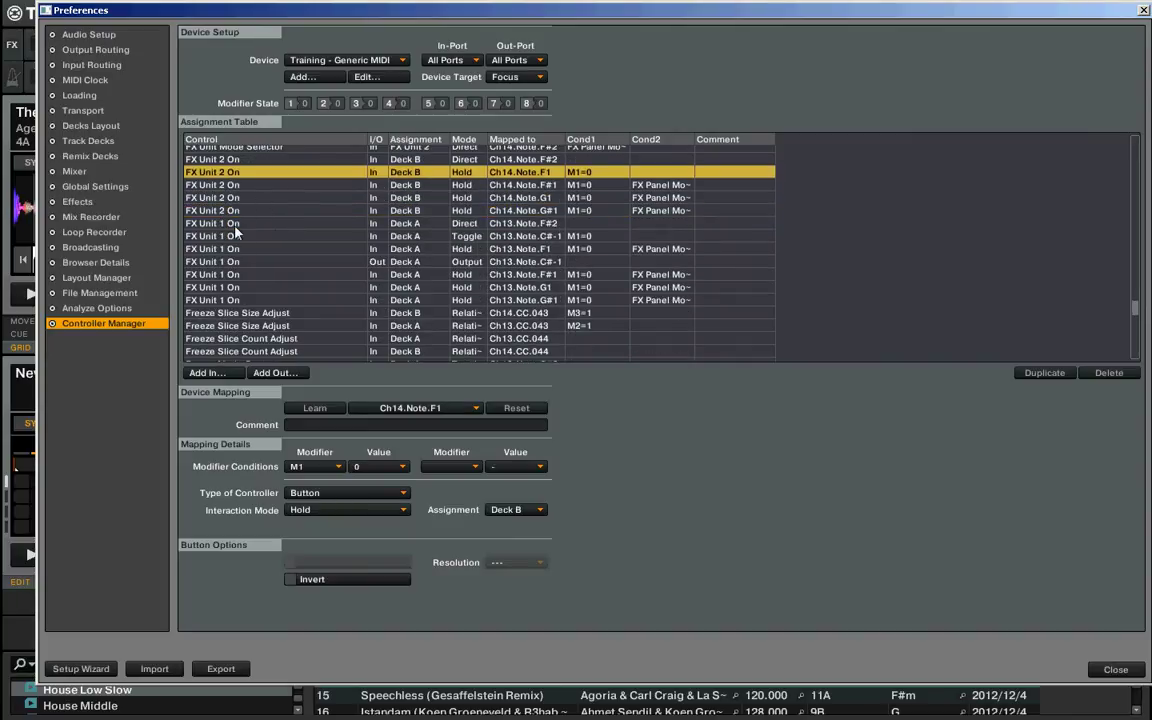
{"action": "left_click", "coordinate": [234, 225]}
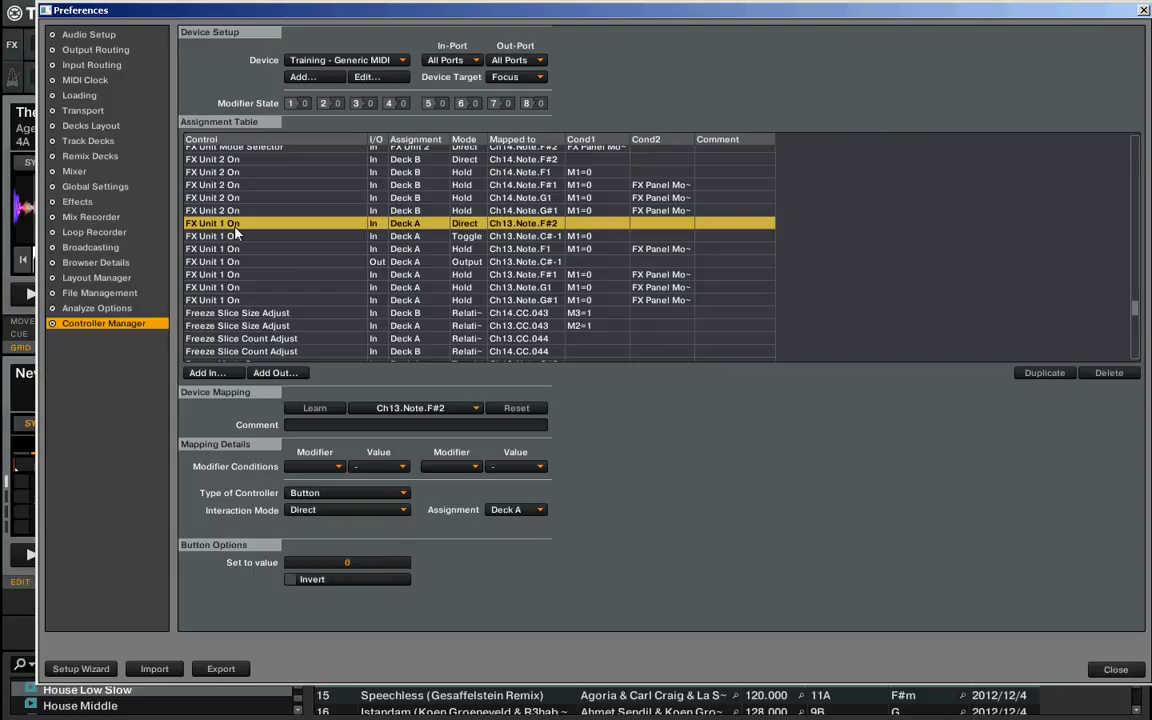
{"action": "left_click", "coordinate": [233, 237]}
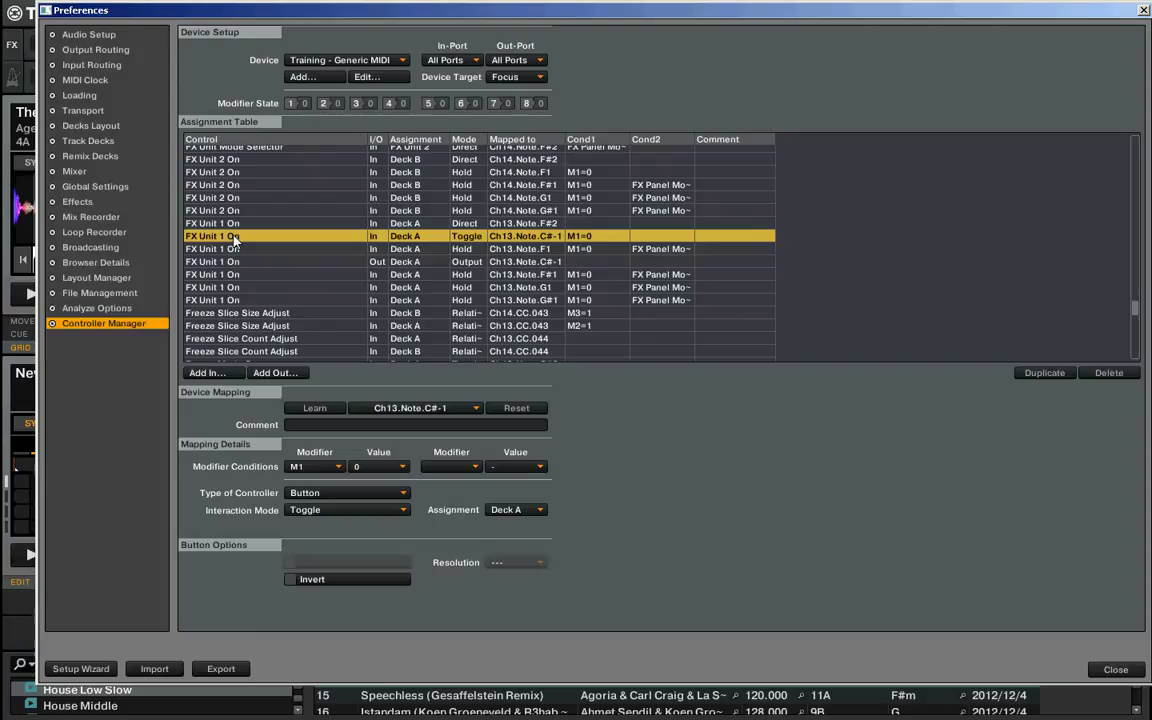
{"action": "left_click", "coordinate": [236, 251]}
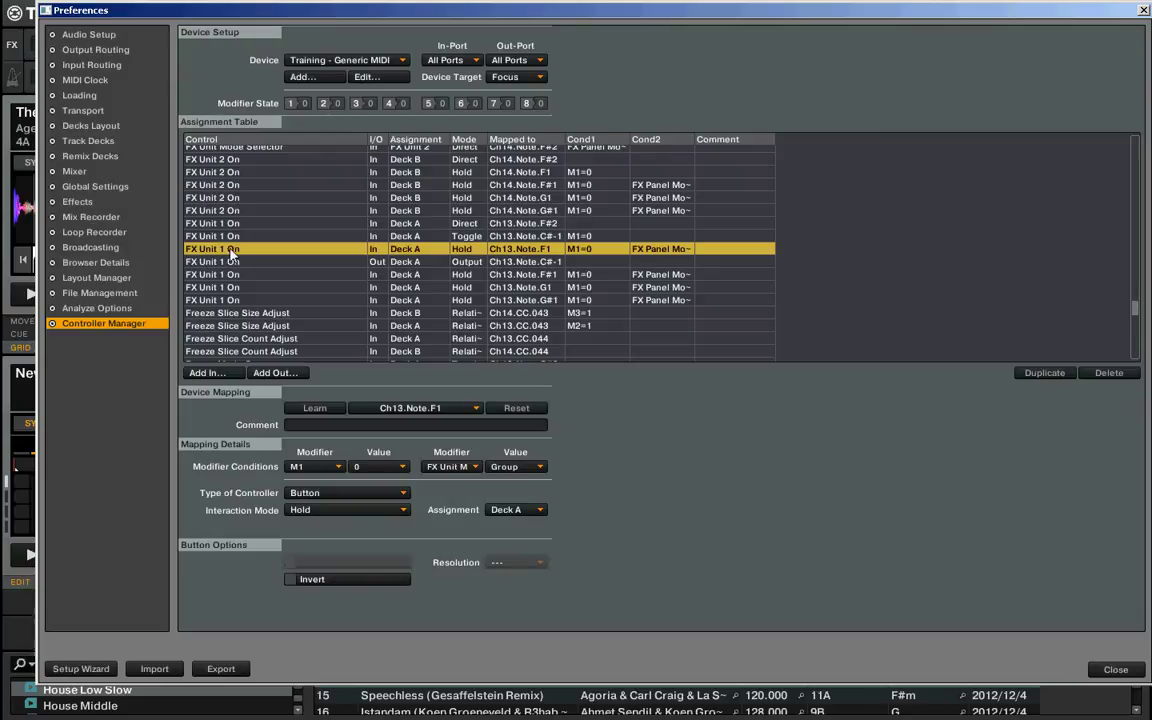
{"action": "left_click", "coordinate": [1116, 670]}
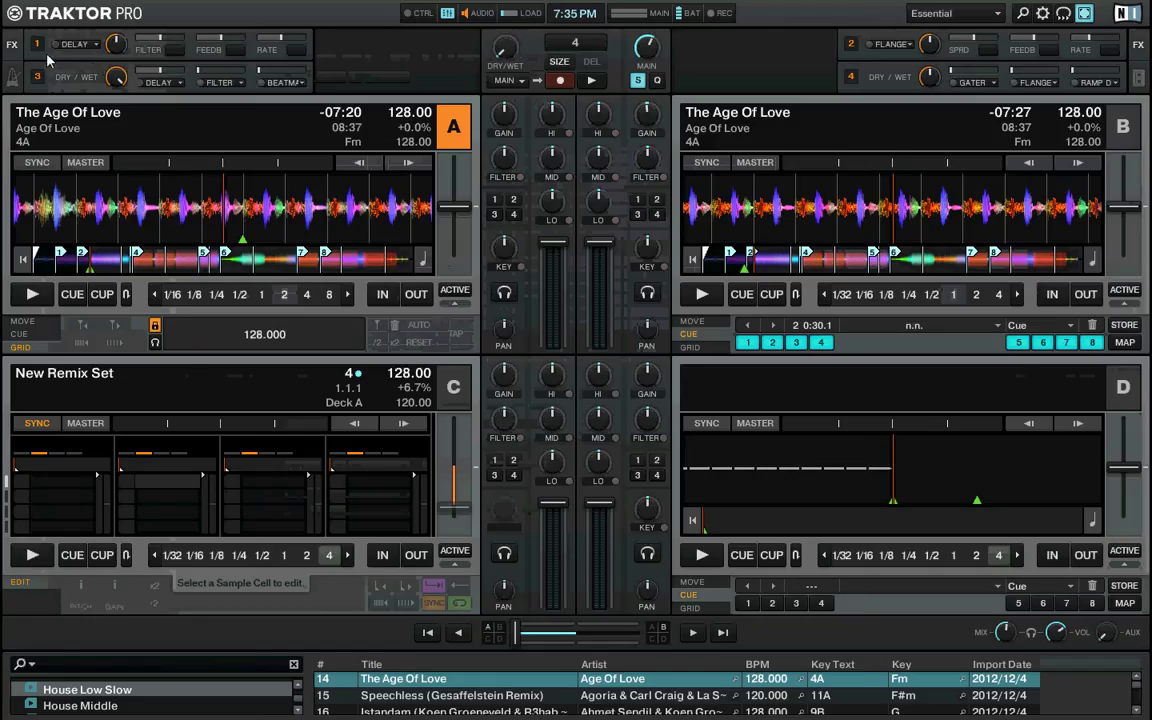
Step: Reopen the preferences and compare the modifier conditions of Deck A's FX Unit 1 On Hold mappings on Ch13.Note.F#1 and Ch13.Note.G1
{"action": "left_click", "coordinate": [494, 199]}
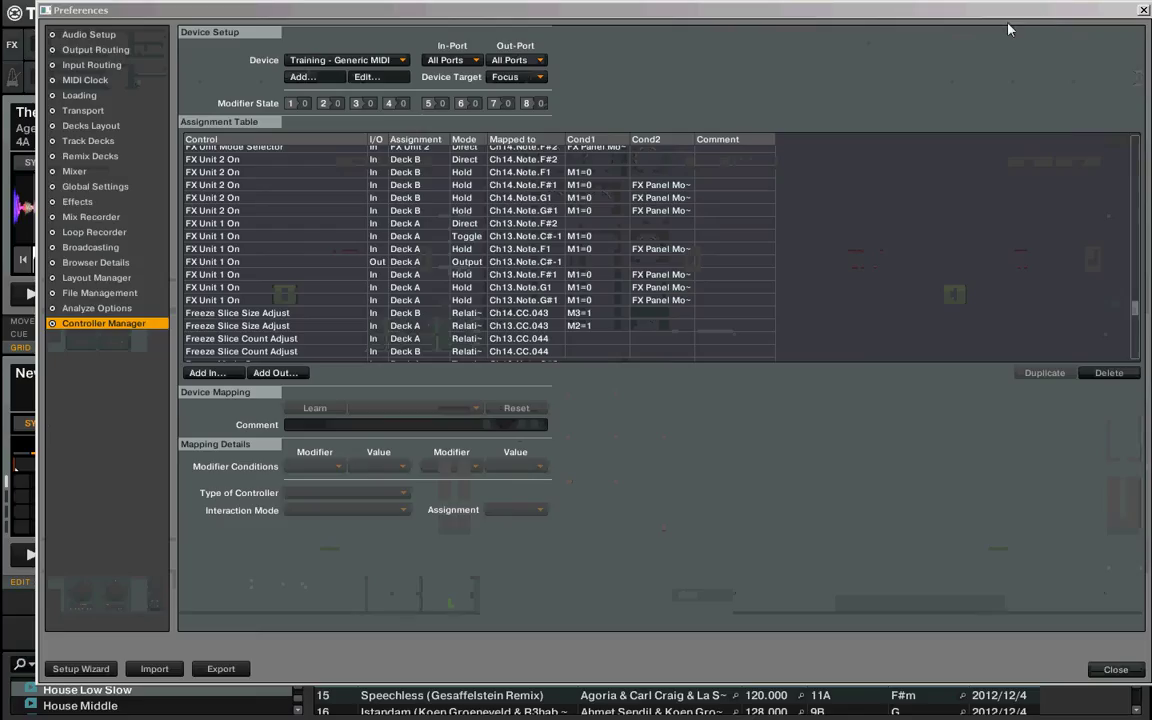
{"action": "left_click", "coordinate": [1042, 13]}
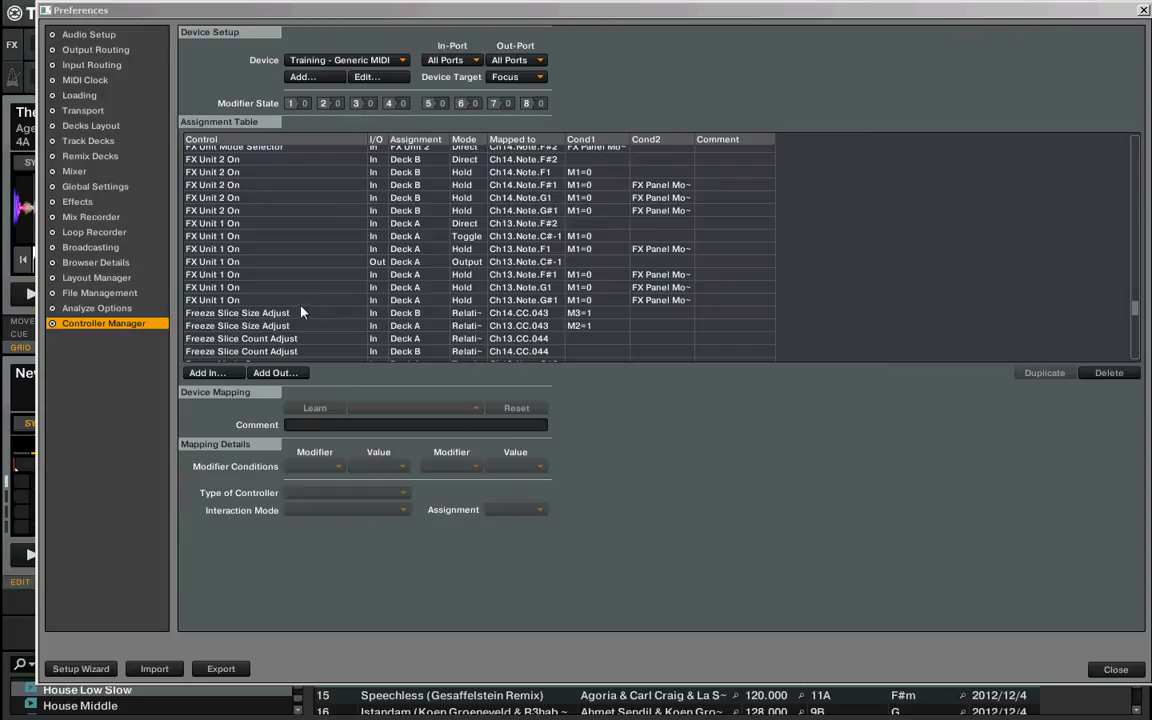
{"action": "left_click", "coordinate": [373, 280]}
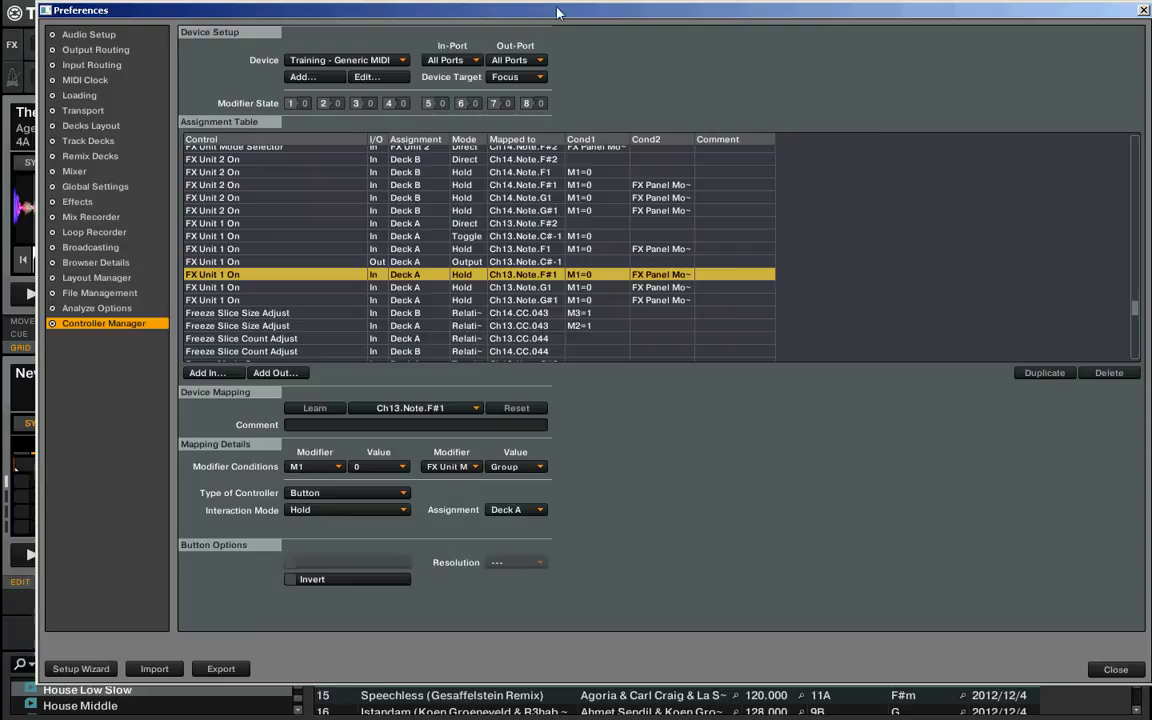
{"action": "left_click_drag", "start_coordinate": [557, 13], "coordinate": [537, 103]}
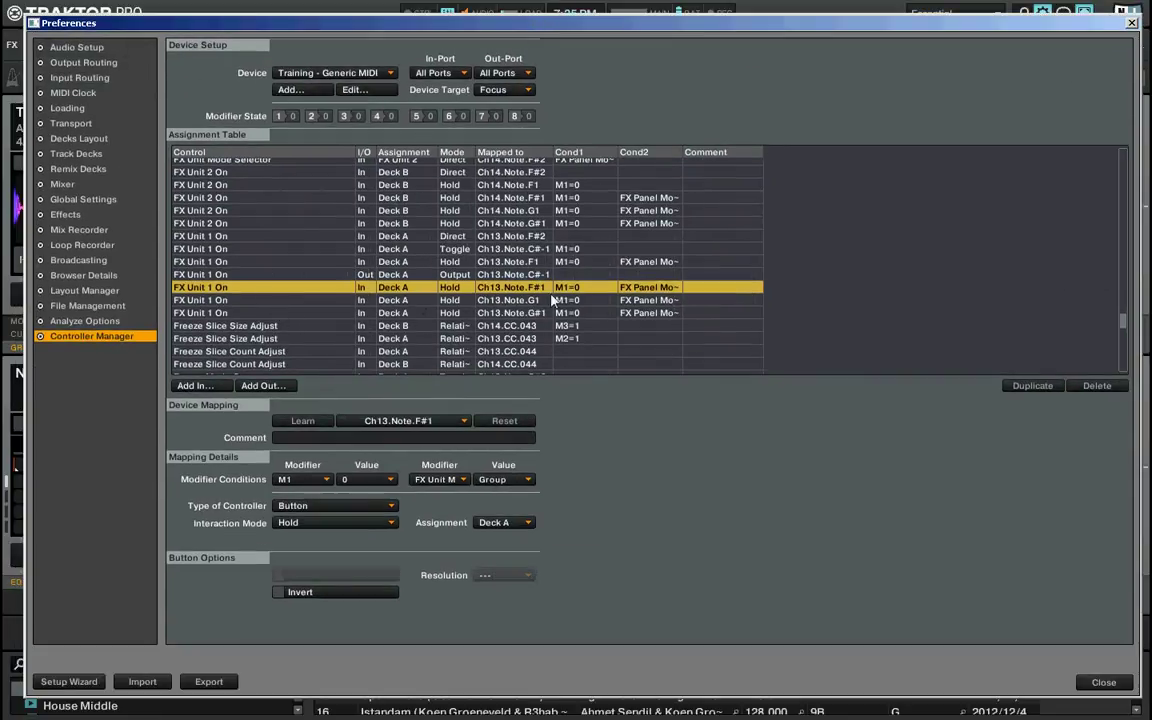
{"action": "left_click", "coordinate": [663, 305]}
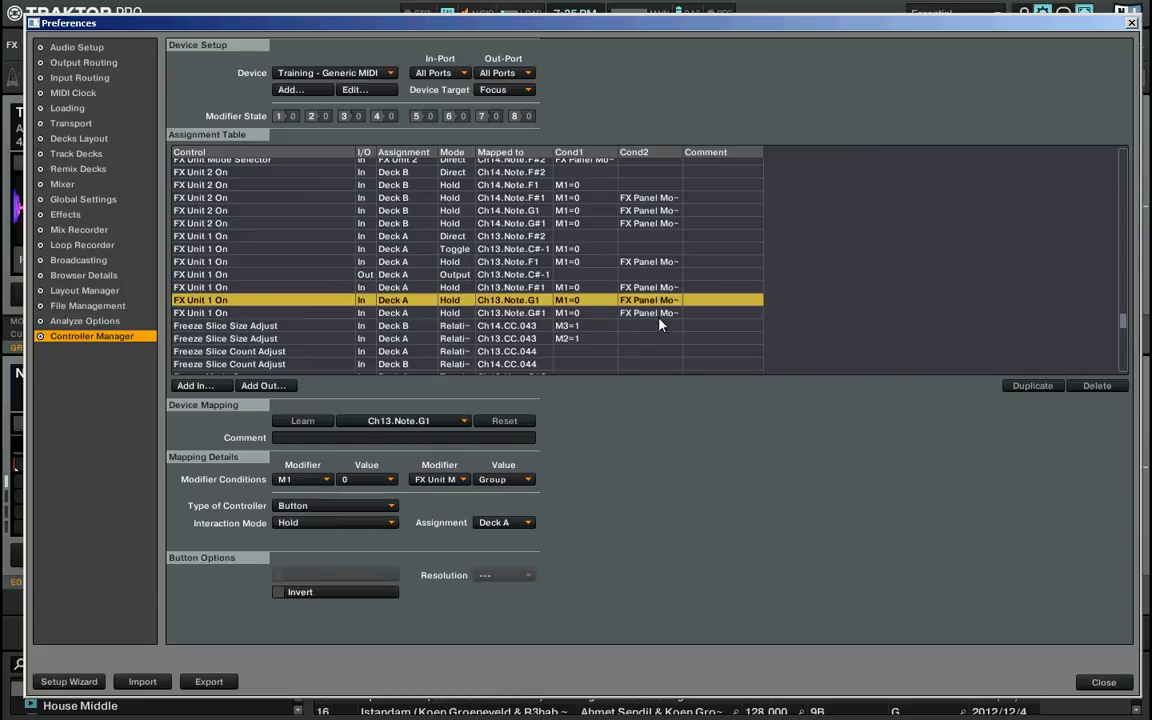
{"action": "left_click", "coordinate": [660, 290]}
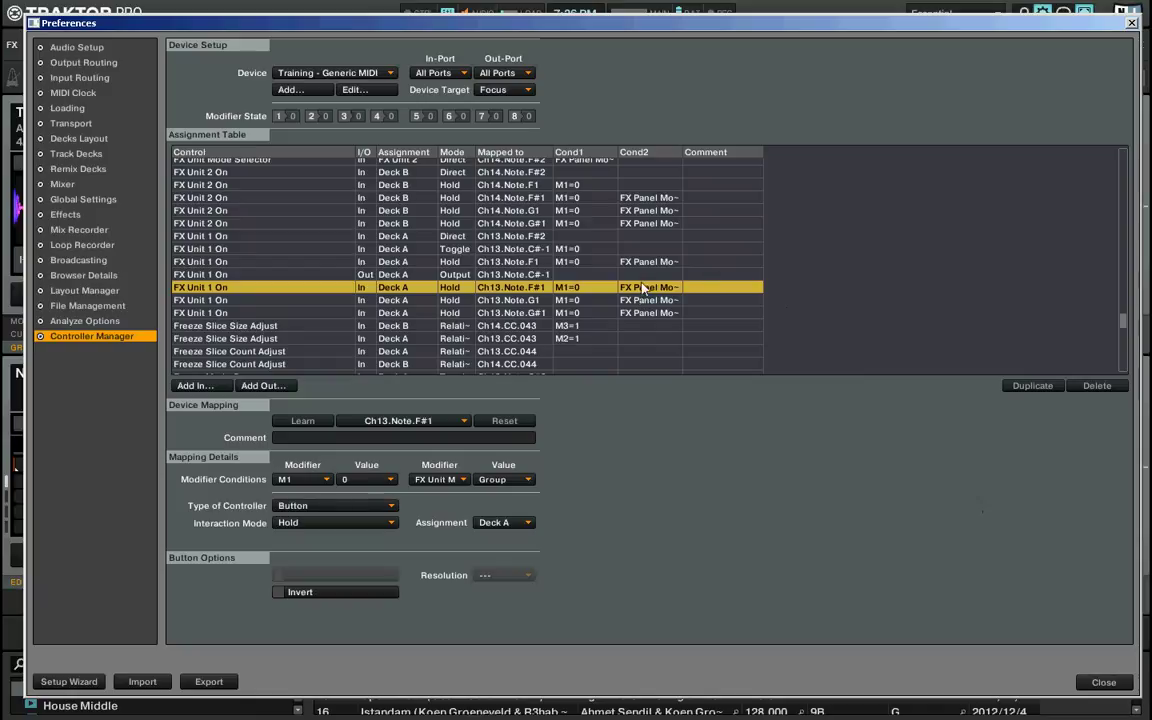
Step: Close and reopen the preferences, and review Deck A's FX Unit 1 On mappings on Ch13.Note.G#1, Ch13.Note.F#1 and Ch13.Note.C#-1
{"action": "left_click", "coordinate": [1104, 684]}
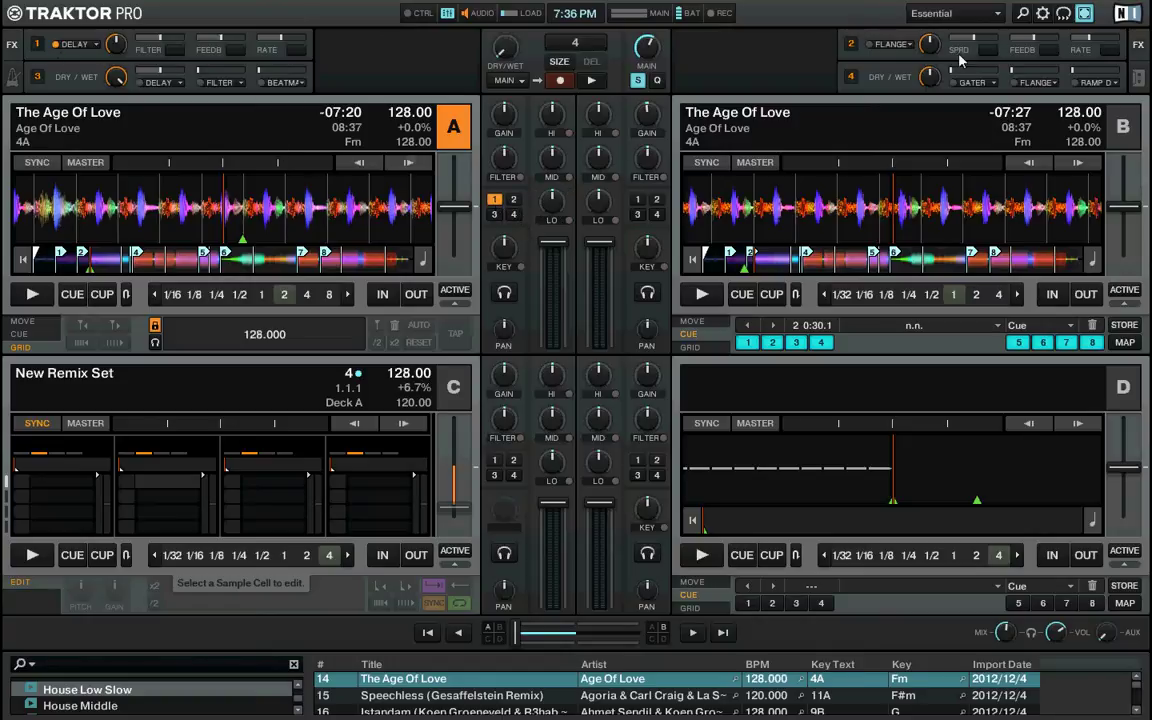
{"action": "left_click", "coordinate": [1042, 13]}
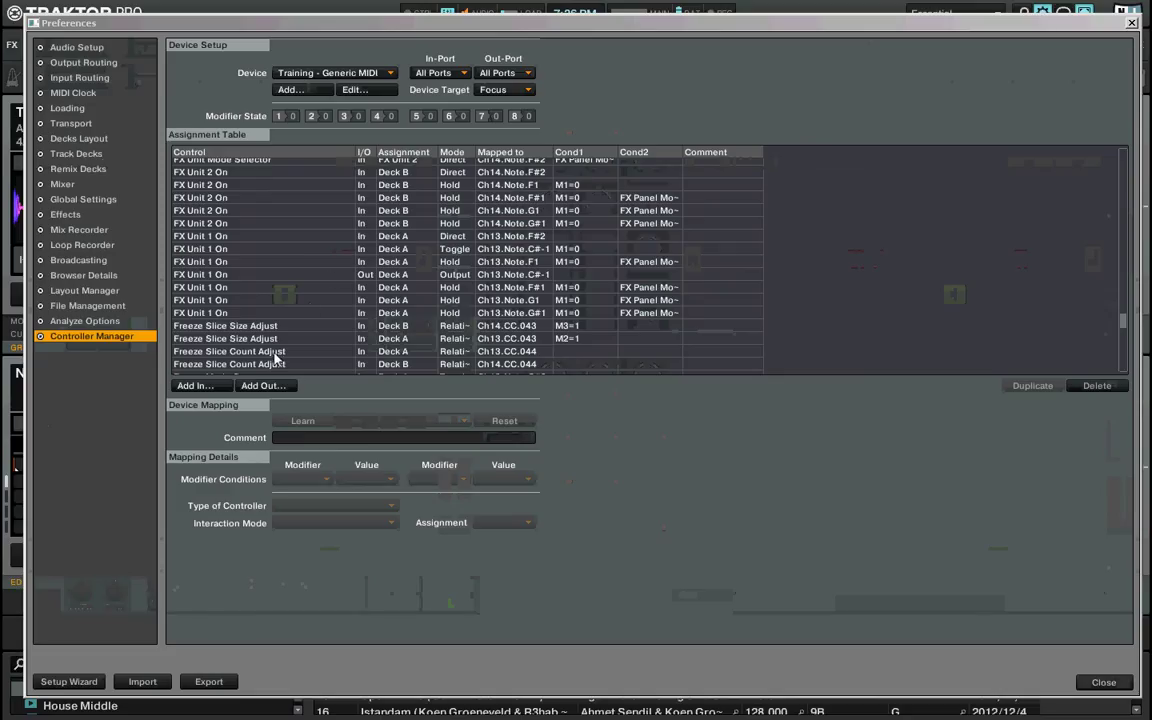
{"action": "left_click", "coordinate": [460, 300]}
{"action": "left_click", "coordinate": [489, 313]}
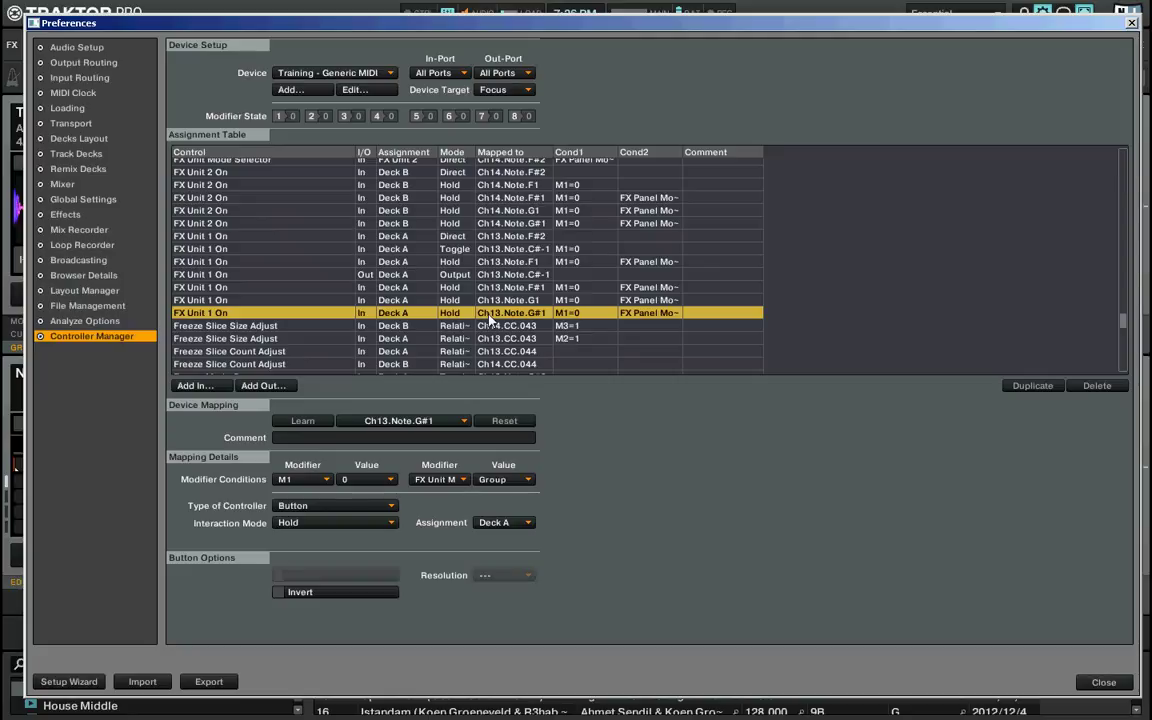
{"action": "left_click", "coordinate": [398, 287]}
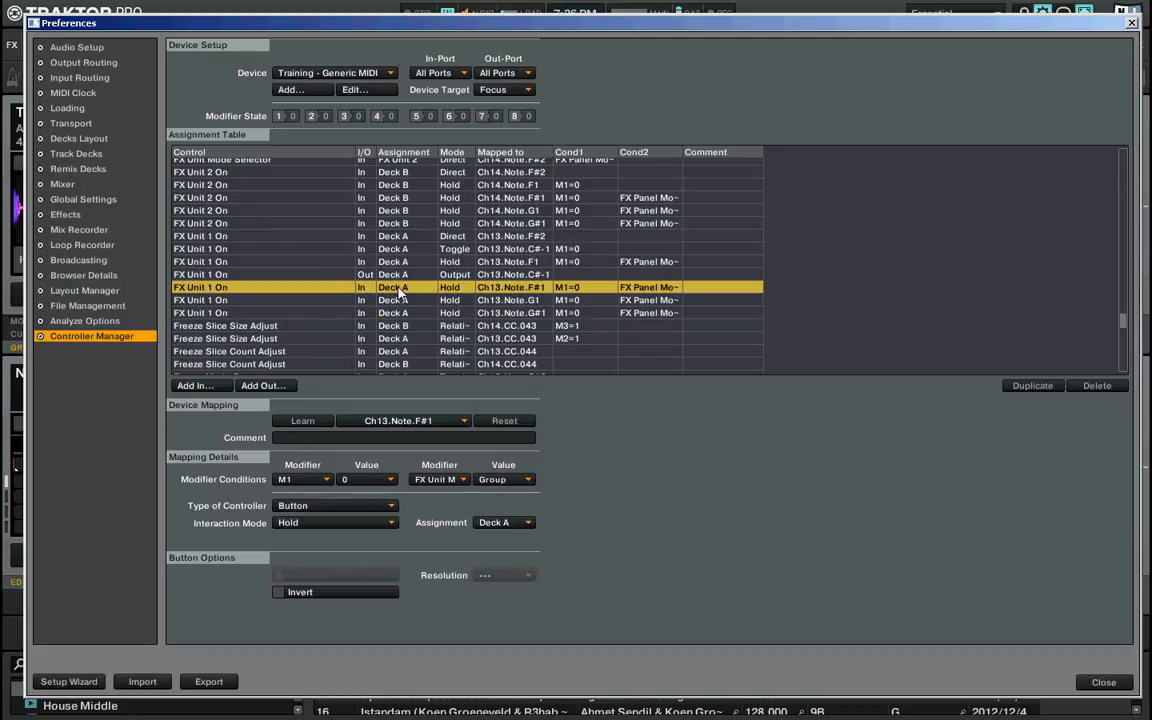
{"action": "left_click", "coordinate": [410, 275]}
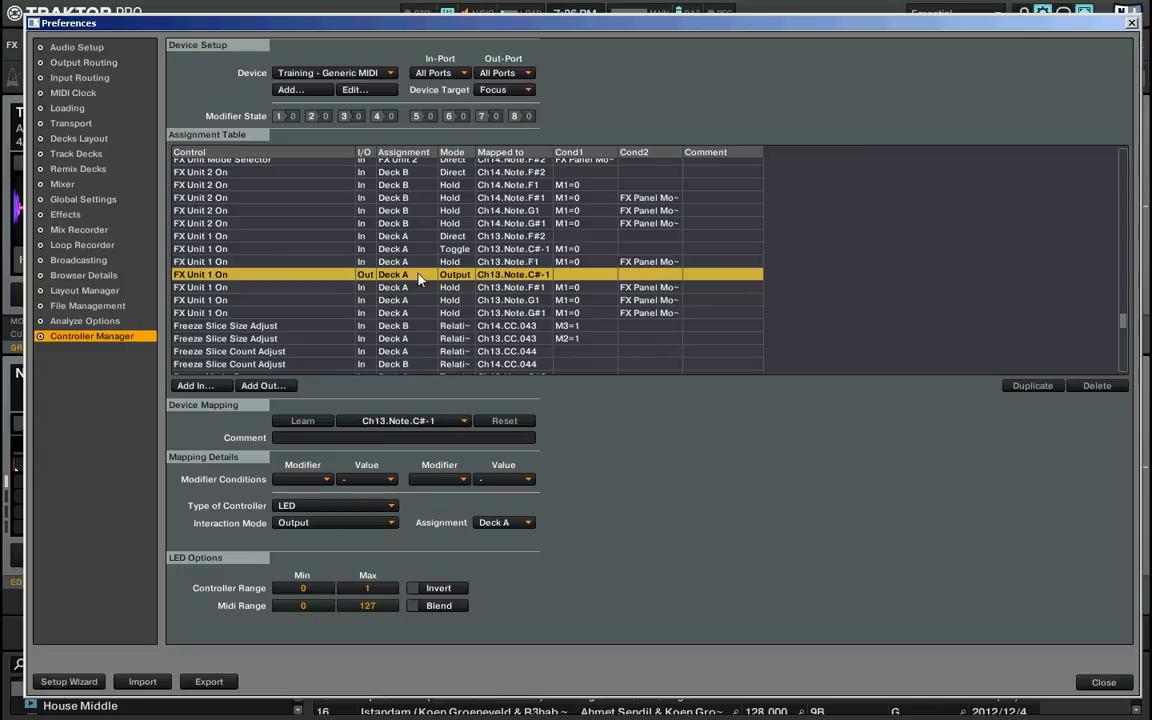
Step: Inspect the Button 1 mappings in Hold mode on Ch14.Note.F#1 and Ch13.Note.F#1, and the FX Unit 2 mappings on Ch14.Note.D-1
{"action": "scroll", "coordinate": [540, 290], "scroll_direction": "up", "scroll_amount": 3}
{"action": "scroll", "coordinate": [543, 291], "scroll_direction": "up", "scroll_amount": 2}
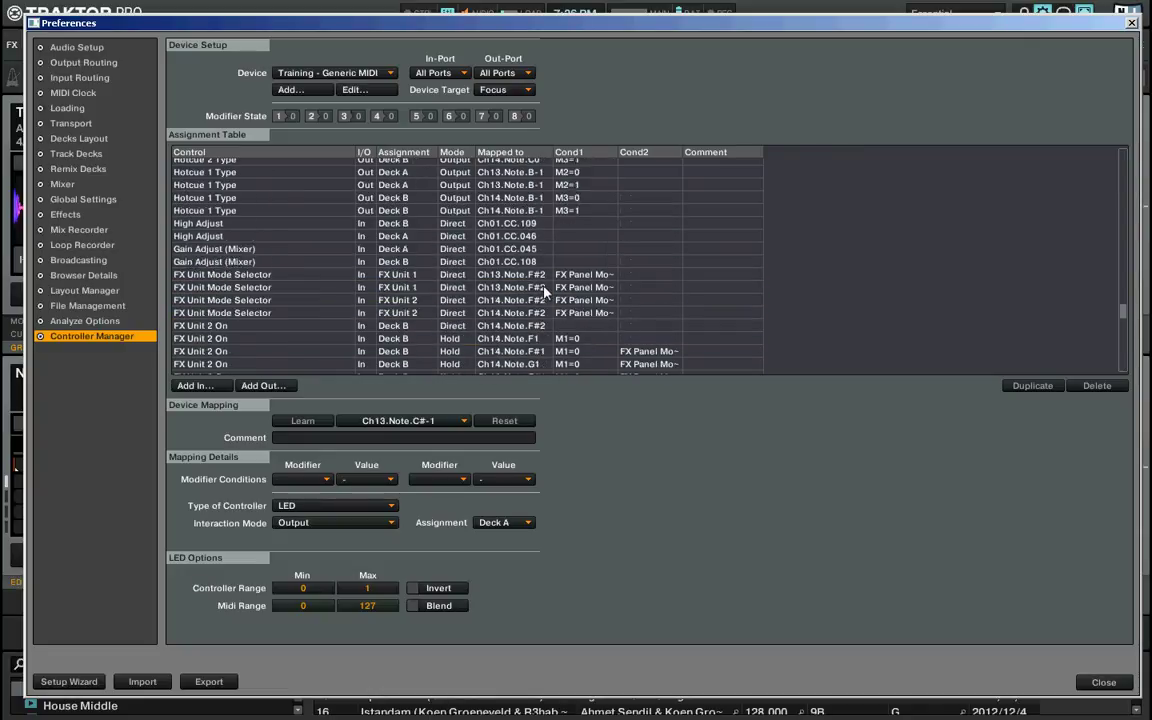
{"action": "scroll", "coordinate": [543, 291], "scroll_direction": "down", "scroll_amount": 2}
{"action": "left_click_drag", "start_coordinate": [1131, 321], "coordinate": [1117, 370]}
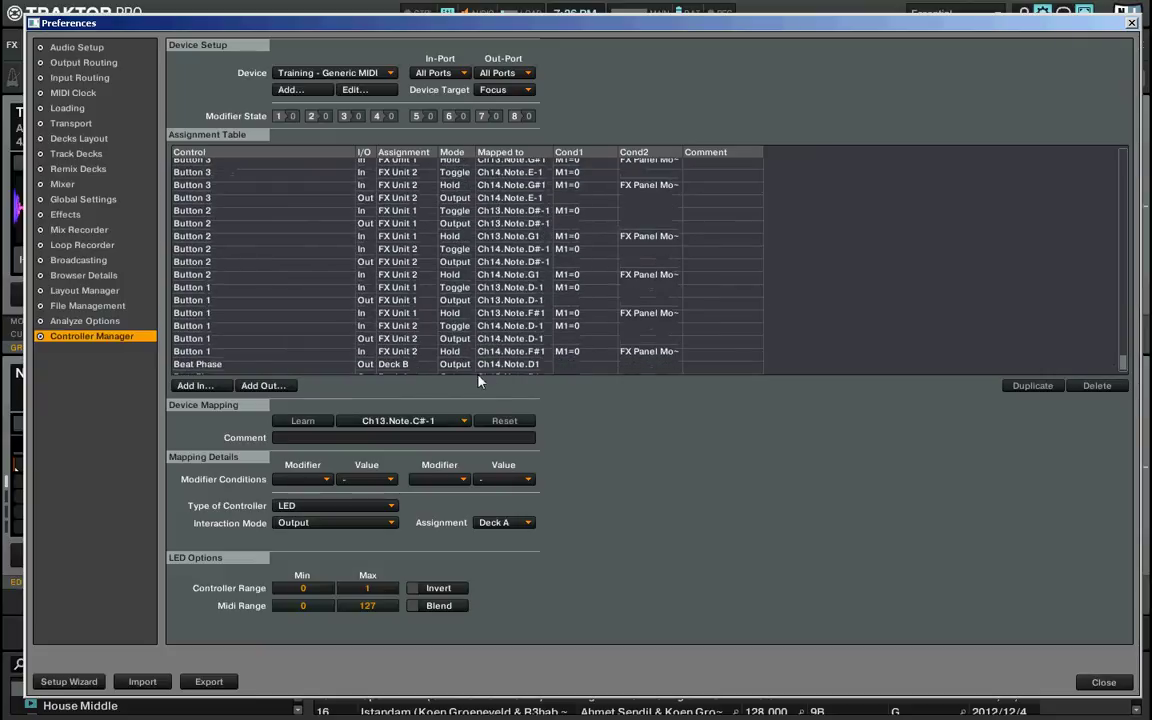
{"action": "left_click", "coordinate": [587, 352]}
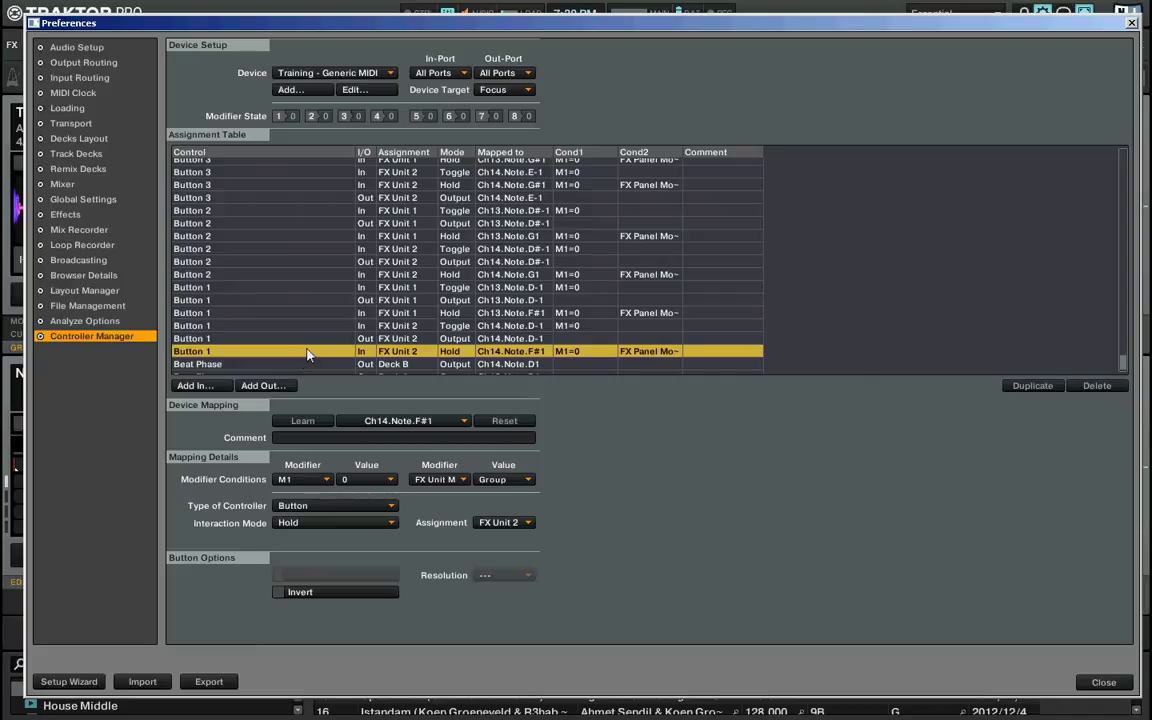
{"action": "left_click", "coordinate": [587, 313]}
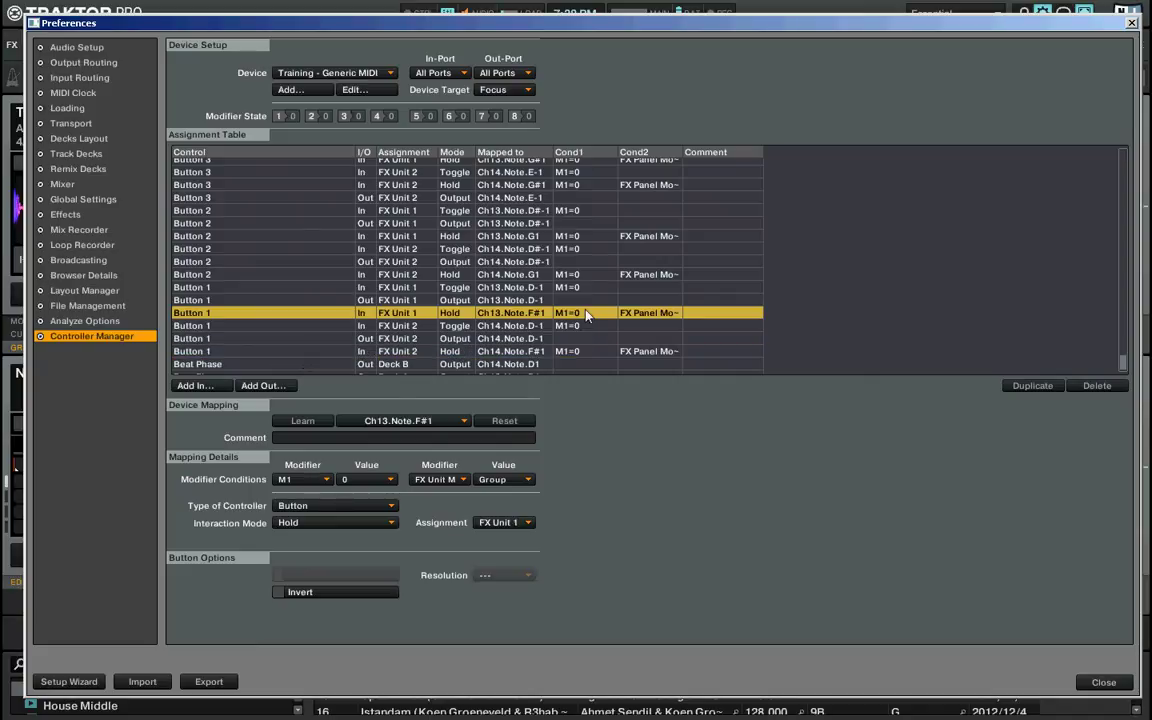
{"action": "left_click", "coordinate": [545, 326]}
{"action": "left_click", "coordinate": [536, 339]}
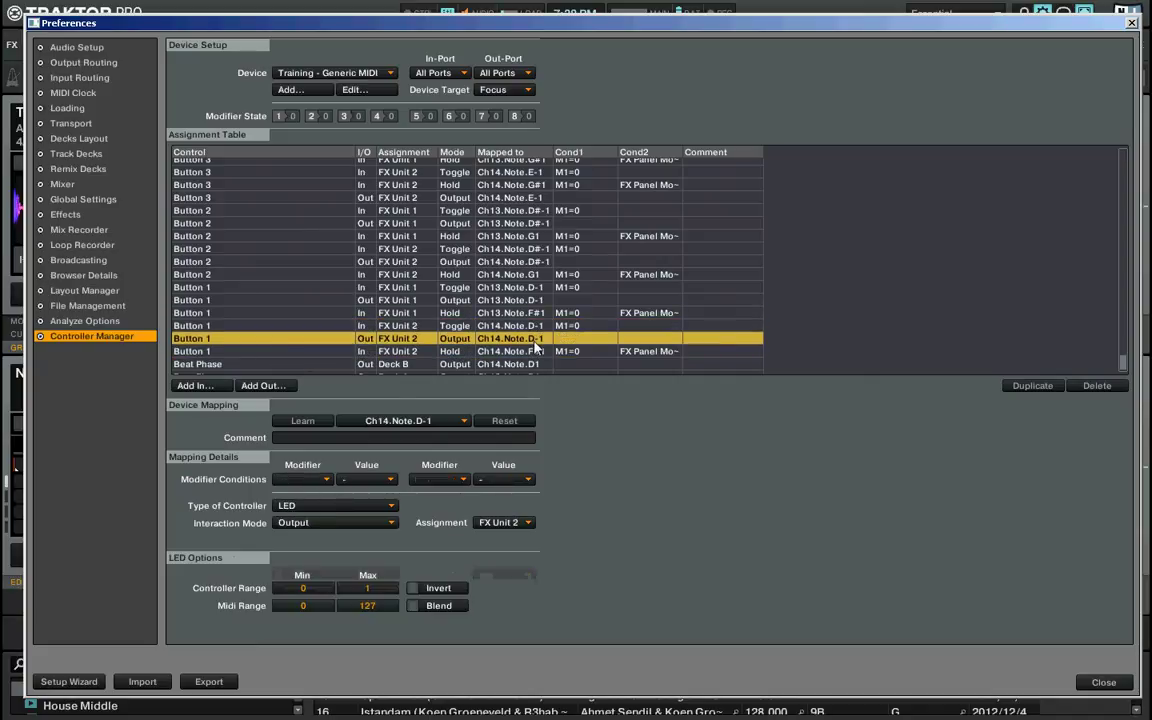
Step: Compare the modifier conditions of FX Unit 2's and FX Unit 1's Button 1 Hold mappings
{"action": "left_click", "coordinate": [400, 352]}
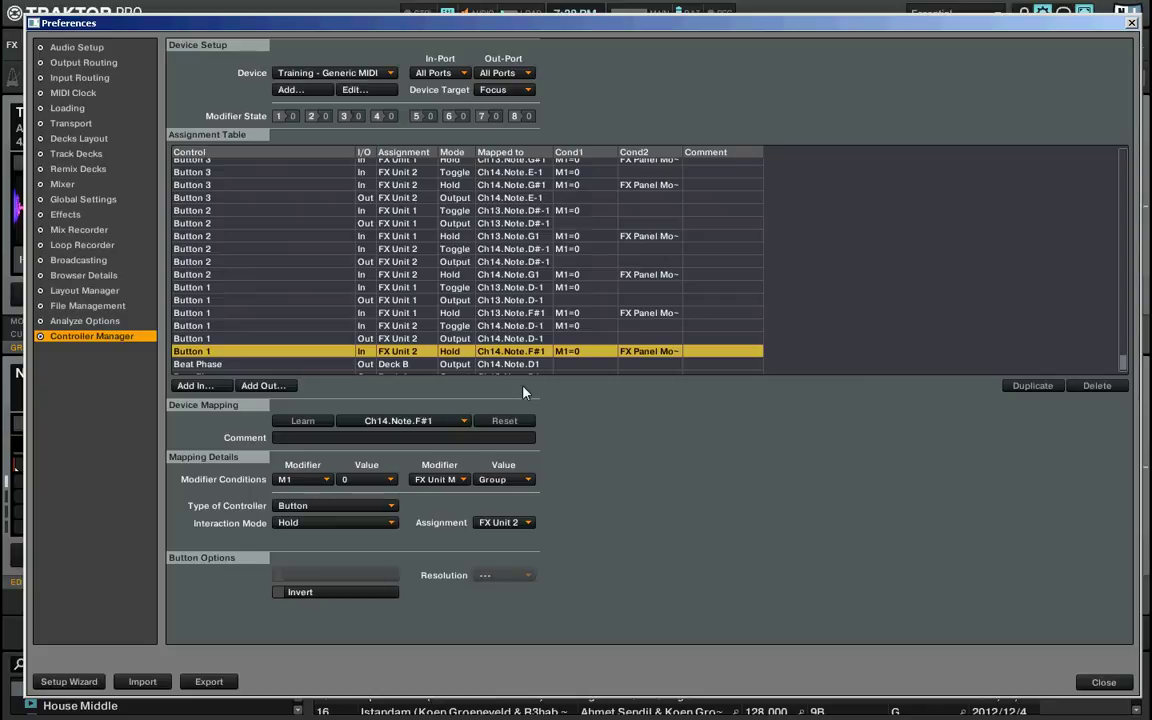
{"action": "left_click", "coordinate": [418, 314]}
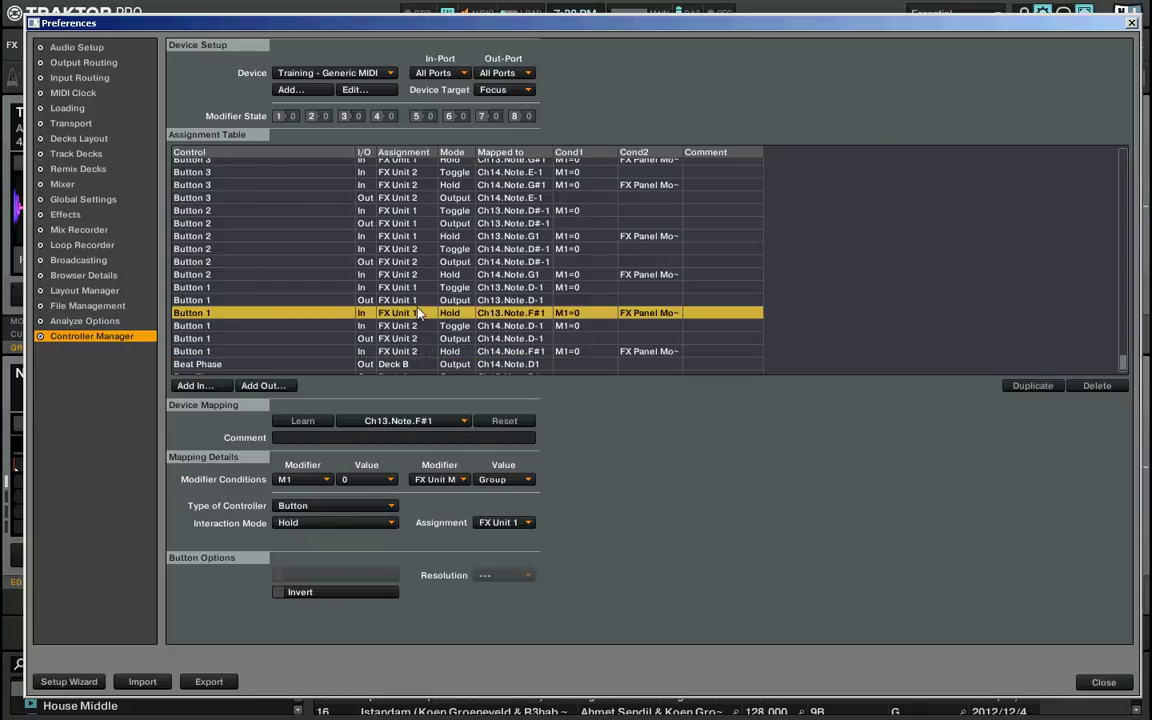
{"action": "left_click", "coordinate": [413, 353]}
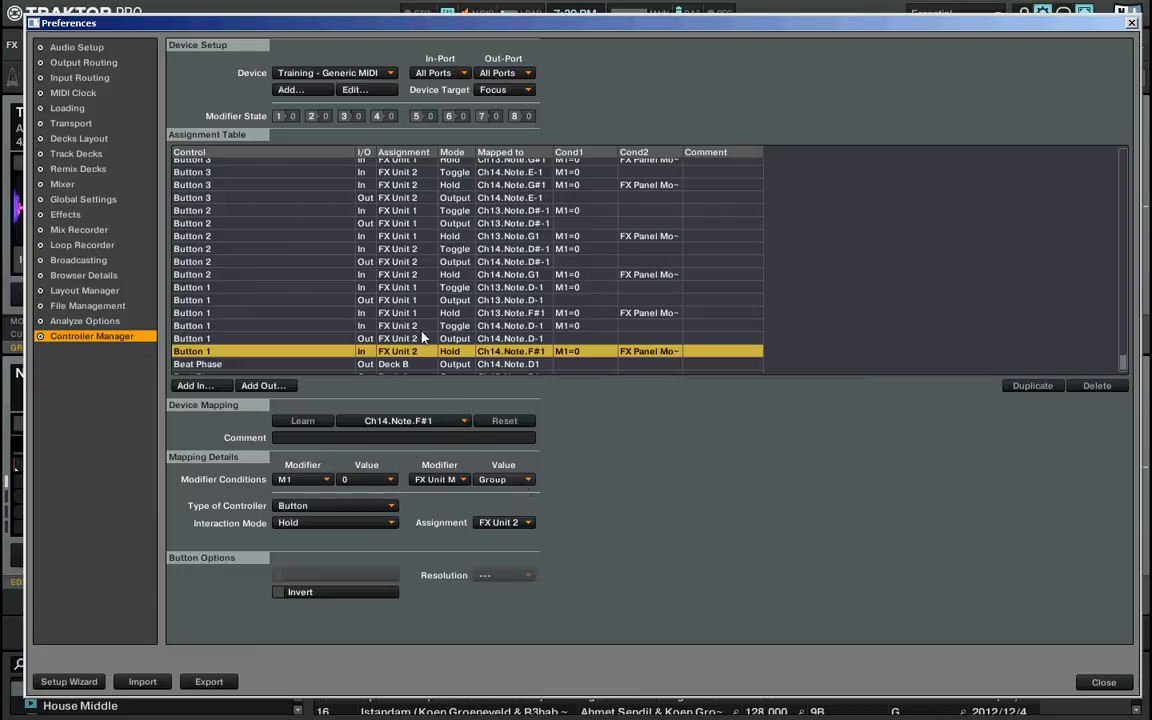
Step: Compare FX Unit 1's Button 1 mappings in Toggle mode on Ch13.Note.D-1 and Hold mode on Ch13.Note.F#1
{"action": "left_click", "coordinate": [404, 288]}
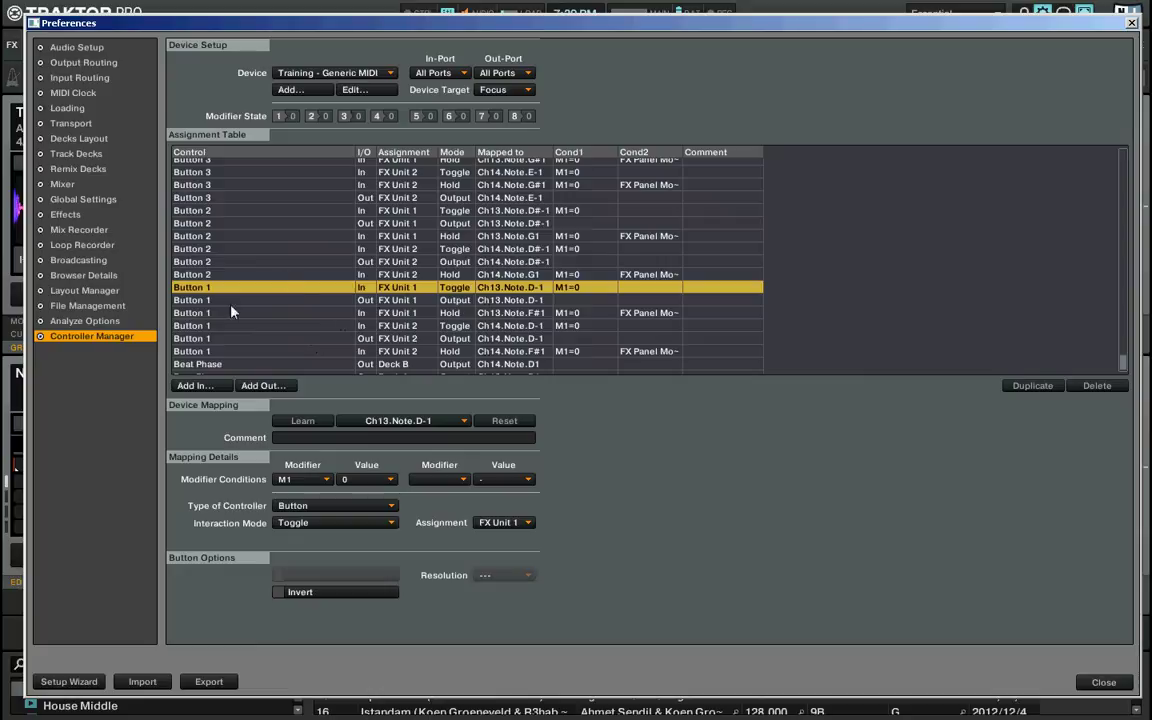
{"action": "left_click", "coordinate": [424, 315]}
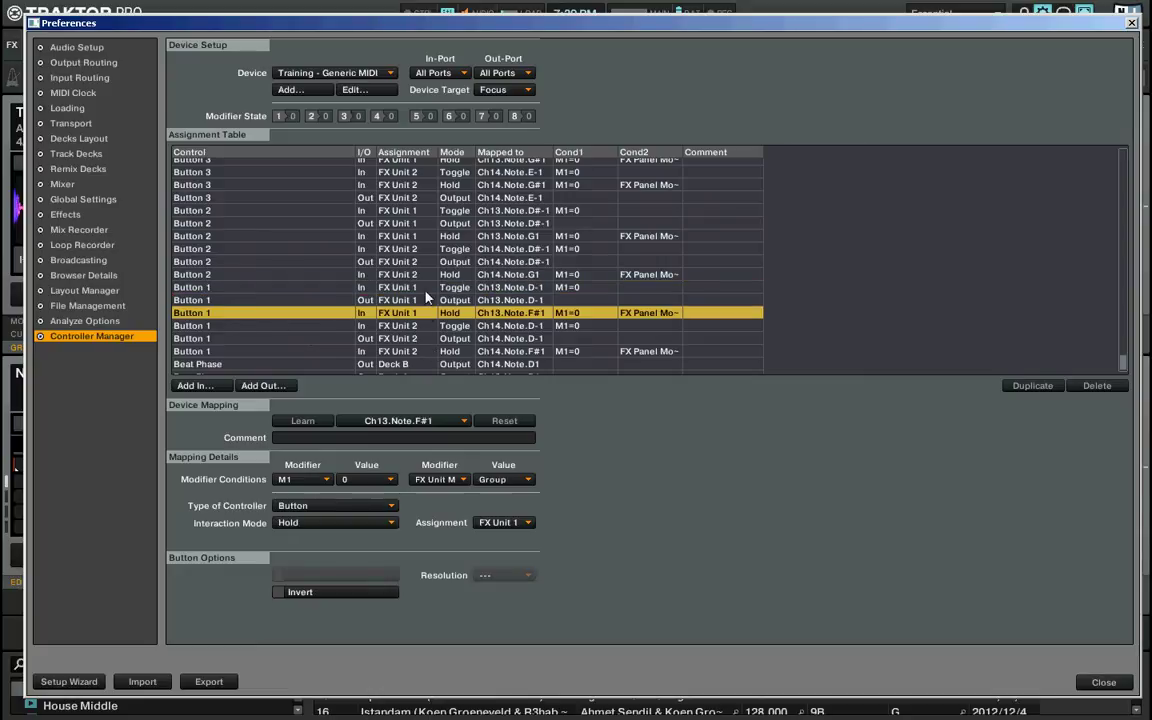
{"action": "left_click", "coordinate": [427, 288]}
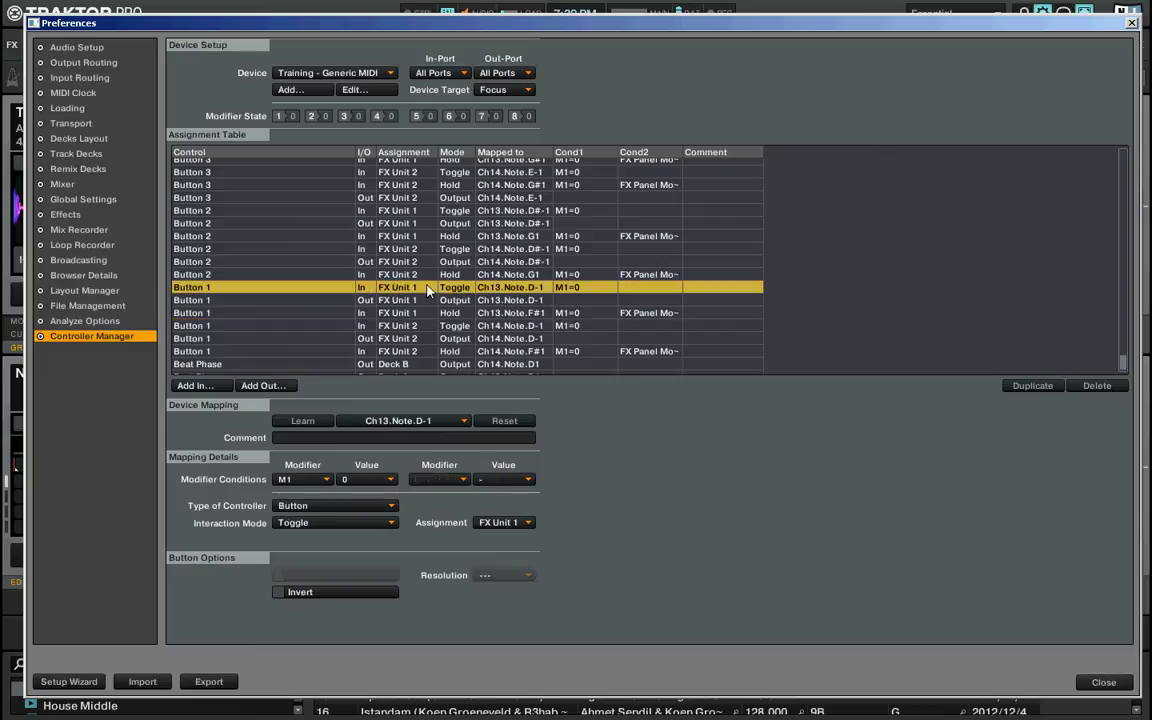
{"action": "left_click", "coordinate": [421, 313]}
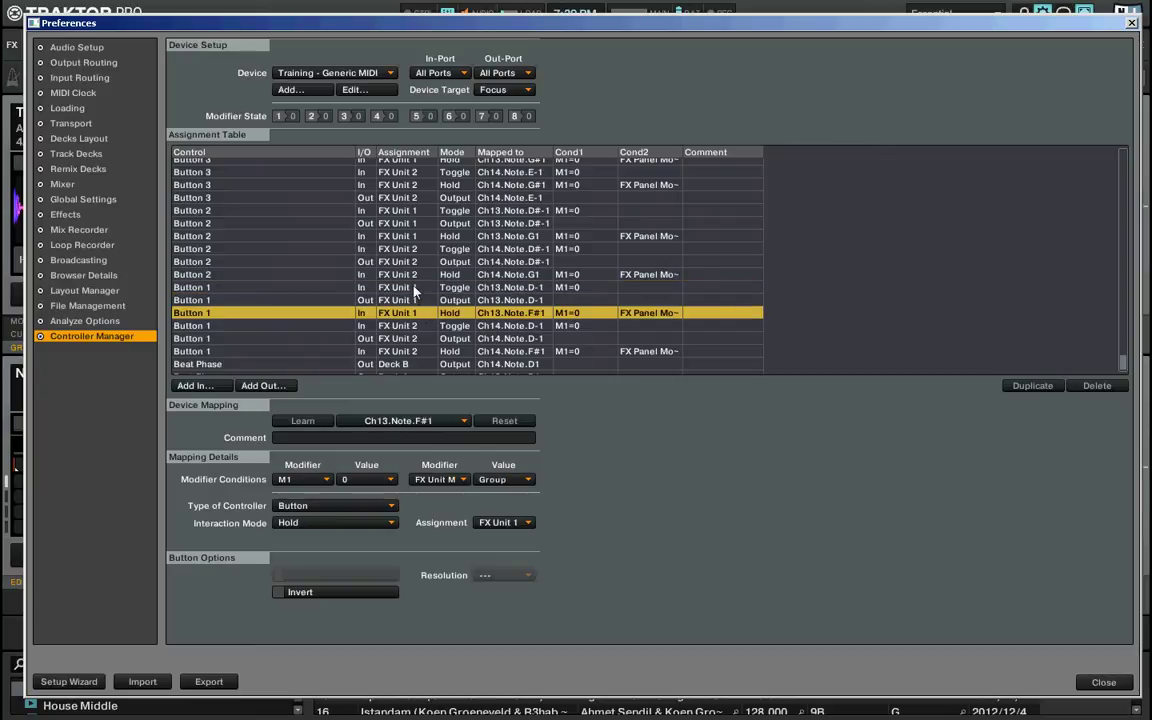
{"action": "left_click", "coordinate": [414, 288]}
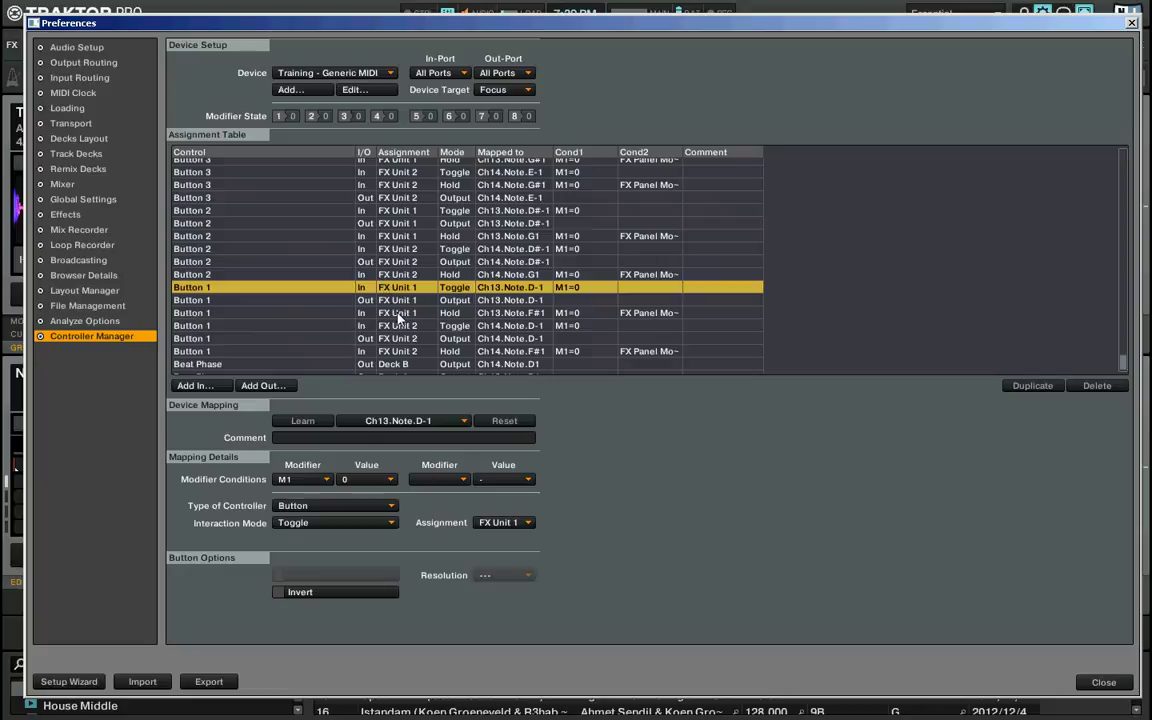
{"action": "left_click", "coordinate": [398, 313]}
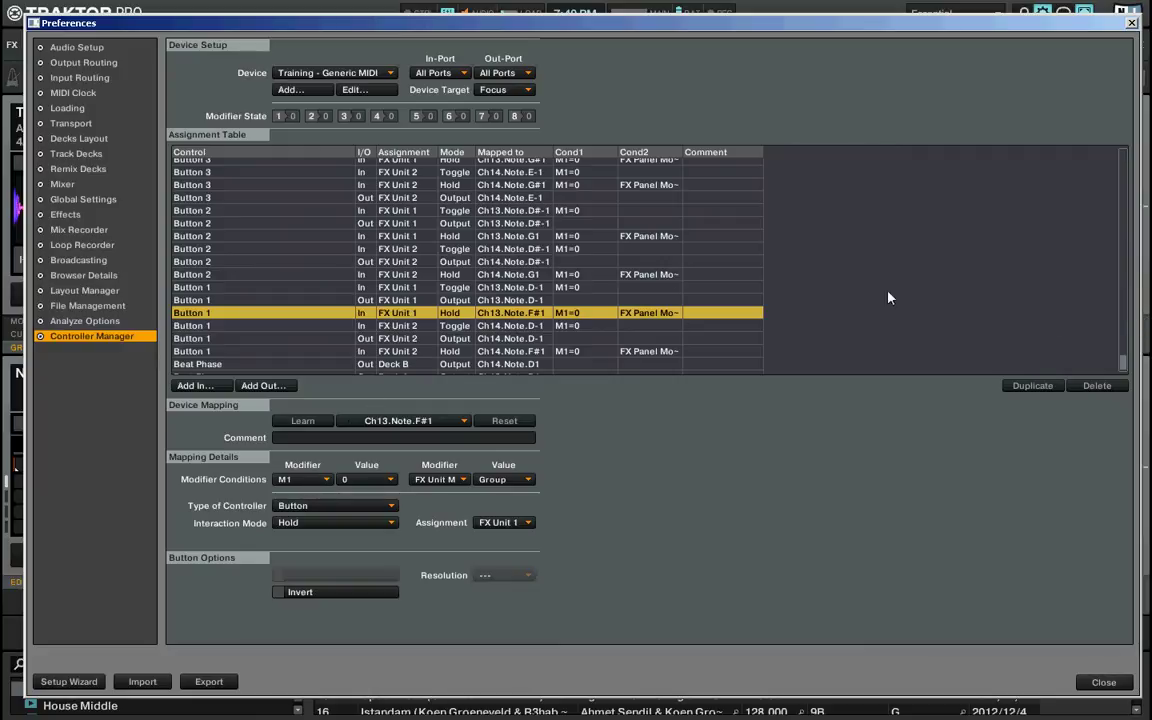
Step: Inspect the LED options of FX Unit 2's Button 1 output mapping on Ch14.Note.D-1
{"action": "scroll", "coordinate": [548, 287], "scroll_direction": "up", "scroll_amount": 3}
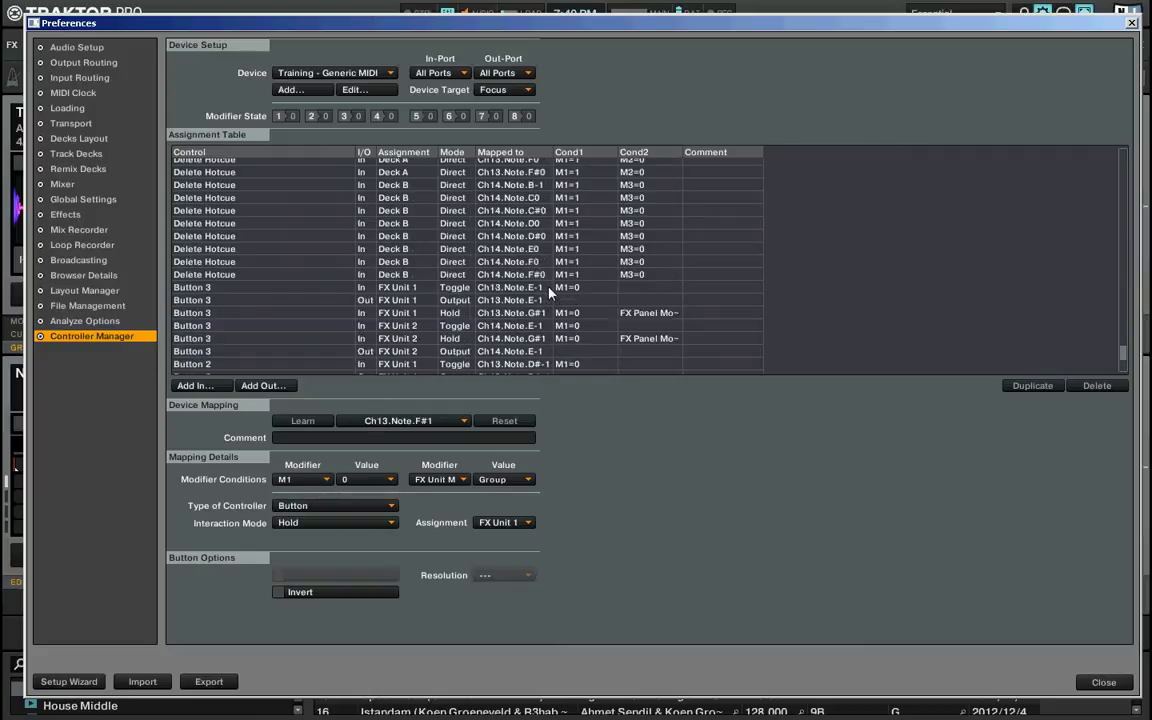
{"action": "scroll", "coordinate": [549, 292], "scroll_direction": "down", "scroll_amount": 2}
{"action": "scroll", "coordinate": [548, 292], "scroll_direction": "down", "scroll_amount": 1}
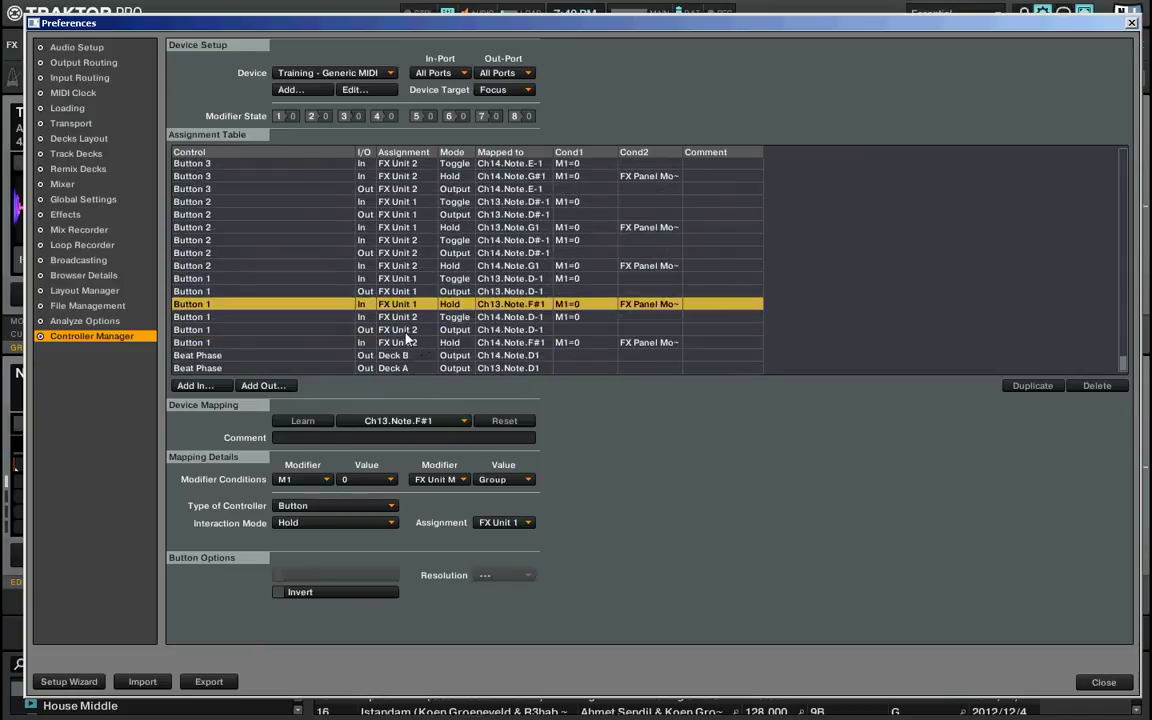
{"action": "left_click", "coordinate": [406, 332]}
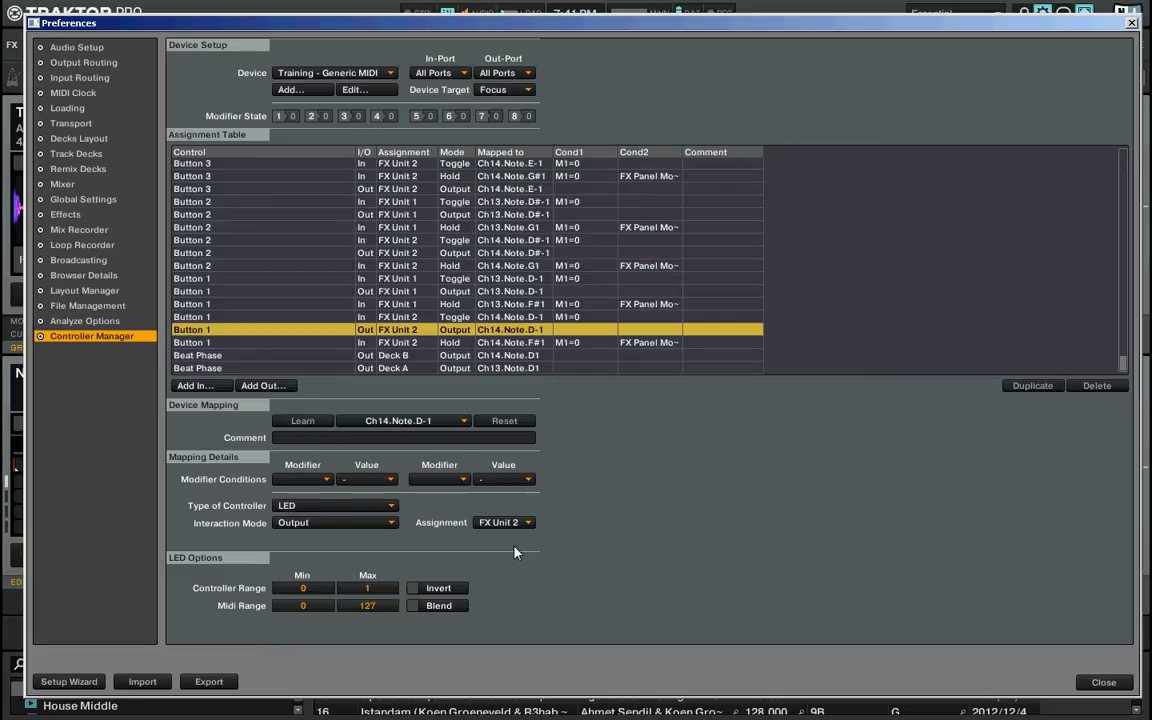
Step: Review the Button 3 Toggle mappings of FX Units 1 and 2 and the Button 2 output mapping on Ch13.Note.D#-1
{"action": "scroll", "coordinate": [560, 255], "scroll_direction": "up", "scroll_amount": 2}
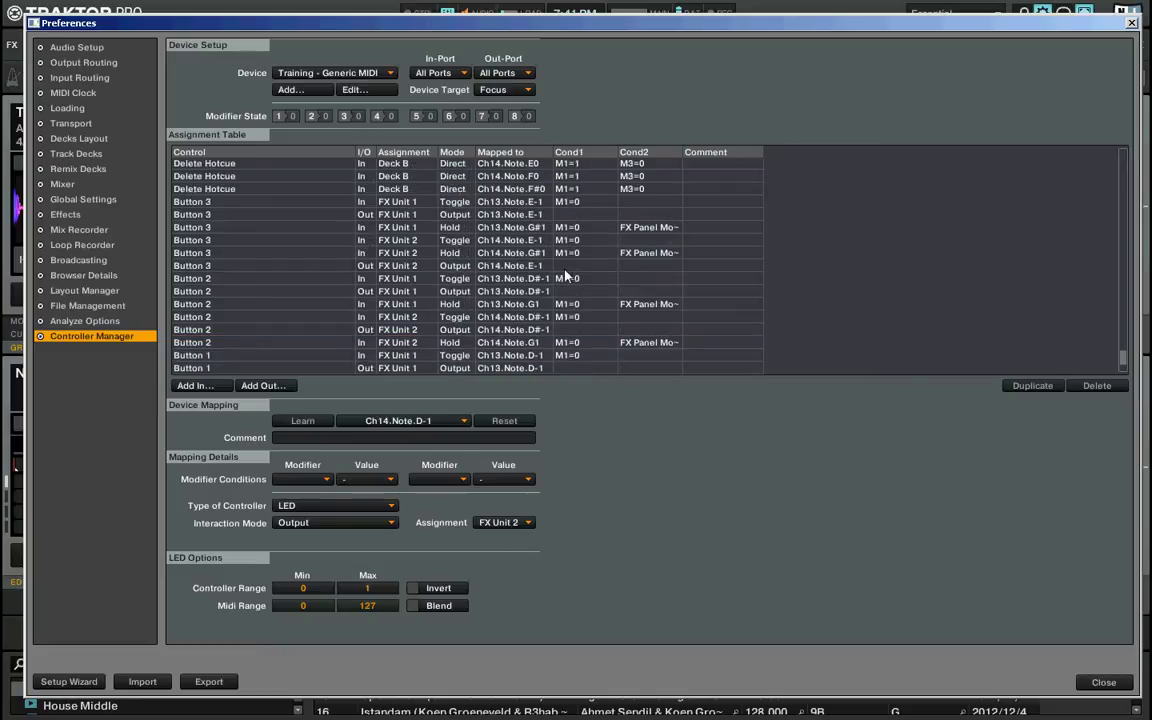
{"action": "left_click", "coordinate": [398, 202]}
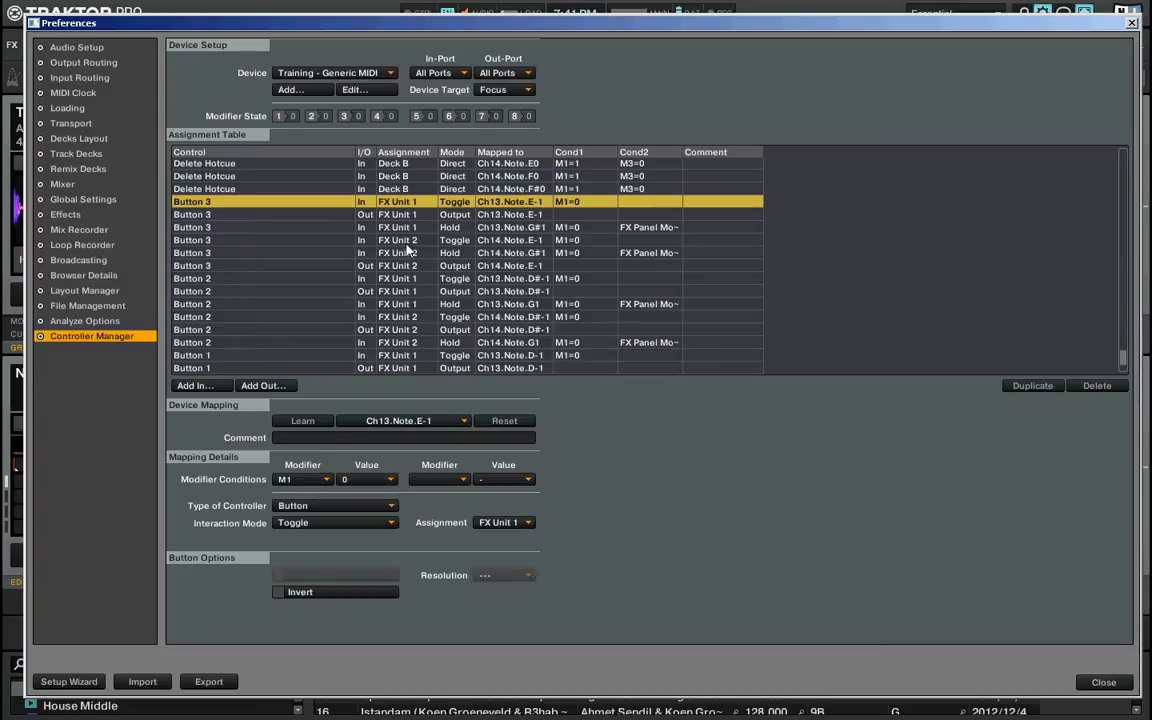
{"action": "left_click", "coordinate": [405, 240]}
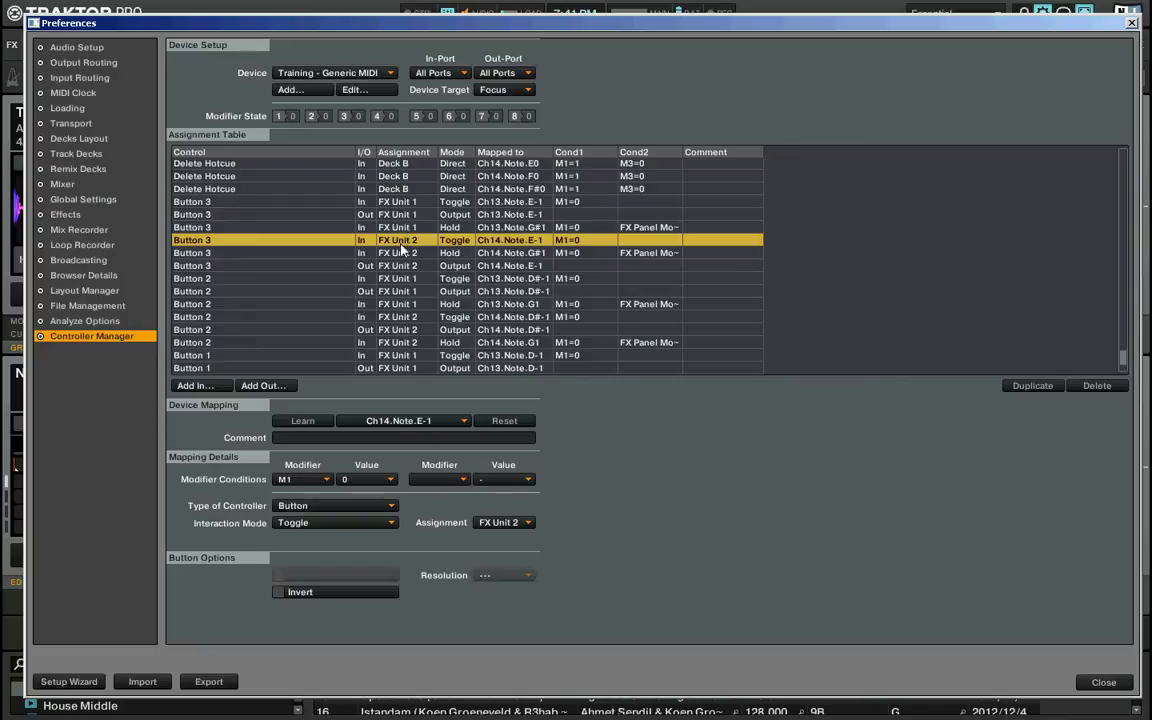
{"action": "left_click", "coordinate": [405, 291]}
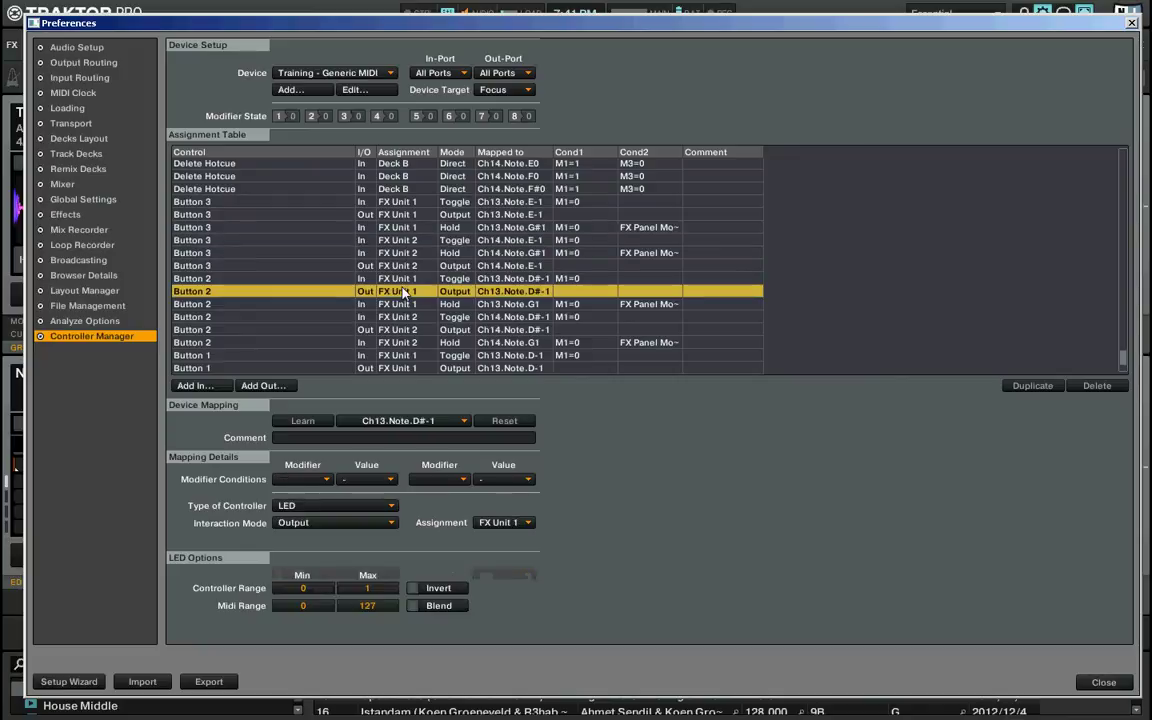
{"action": "scroll", "coordinate": [405, 291], "scroll_direction": "down", "scroll_amount": 1}
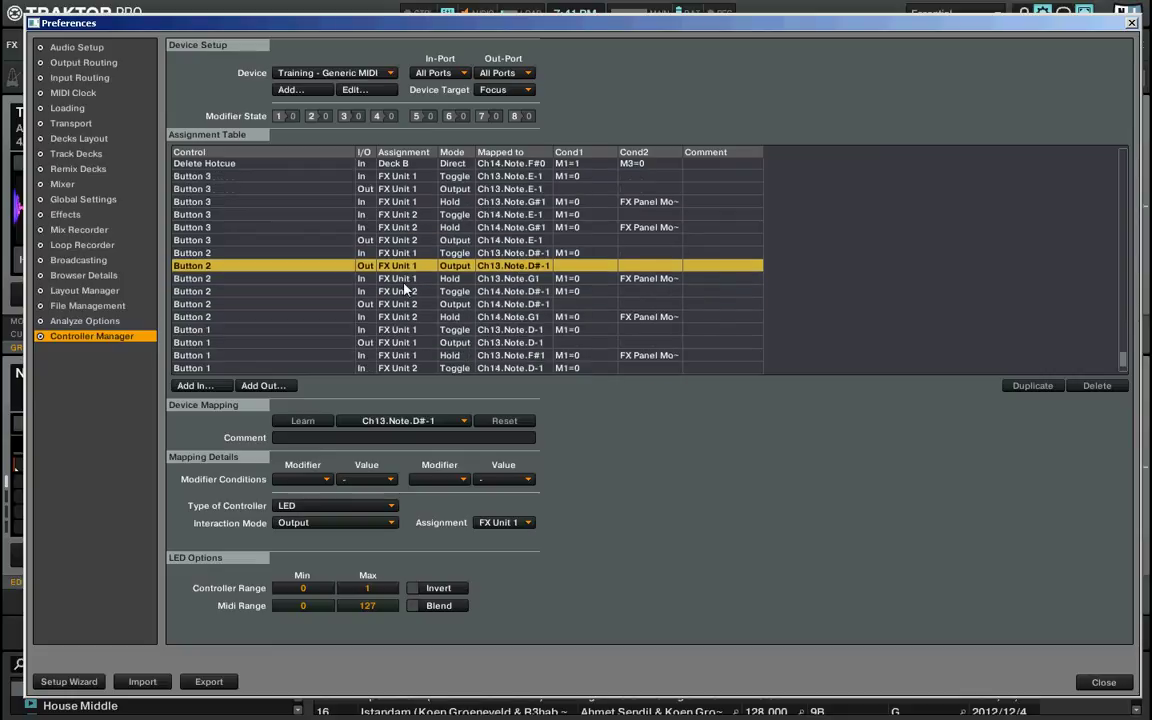
{"action": "scroll", "coordinate": [405, 291], "scroll_direction": "down", "scroll_amount": 2}
{"action": "scroll", "coordinate": [405, 291], "scroll_direction": "up", "scroll_amount": 2}
Step: Find the mappings sharing Ch13.Note.F#2 with FX Unit 1's Unit On, and those sharing Ch14.Note.F#2 with Deck B's FX Unit 2 On
{"action": "left_click_drag", "start_coordinate": [1122, 358], "coordinate": [1121, 150]}
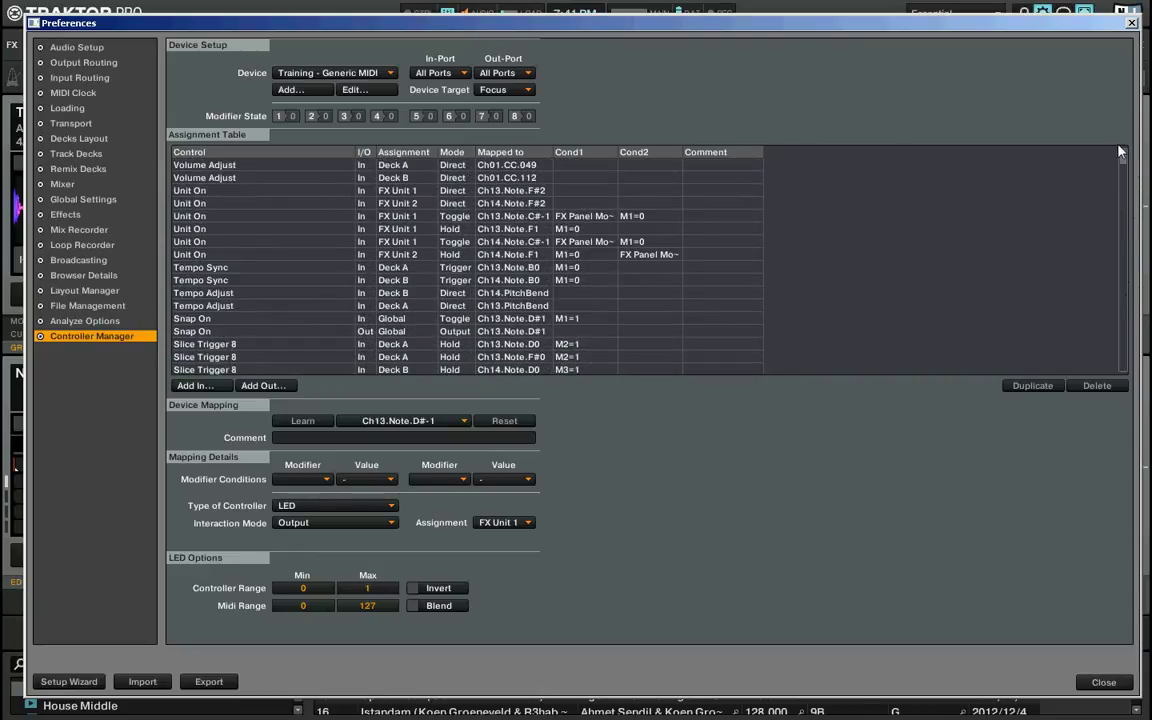
{"action": "left_click", "coordinate": [195, 190]}
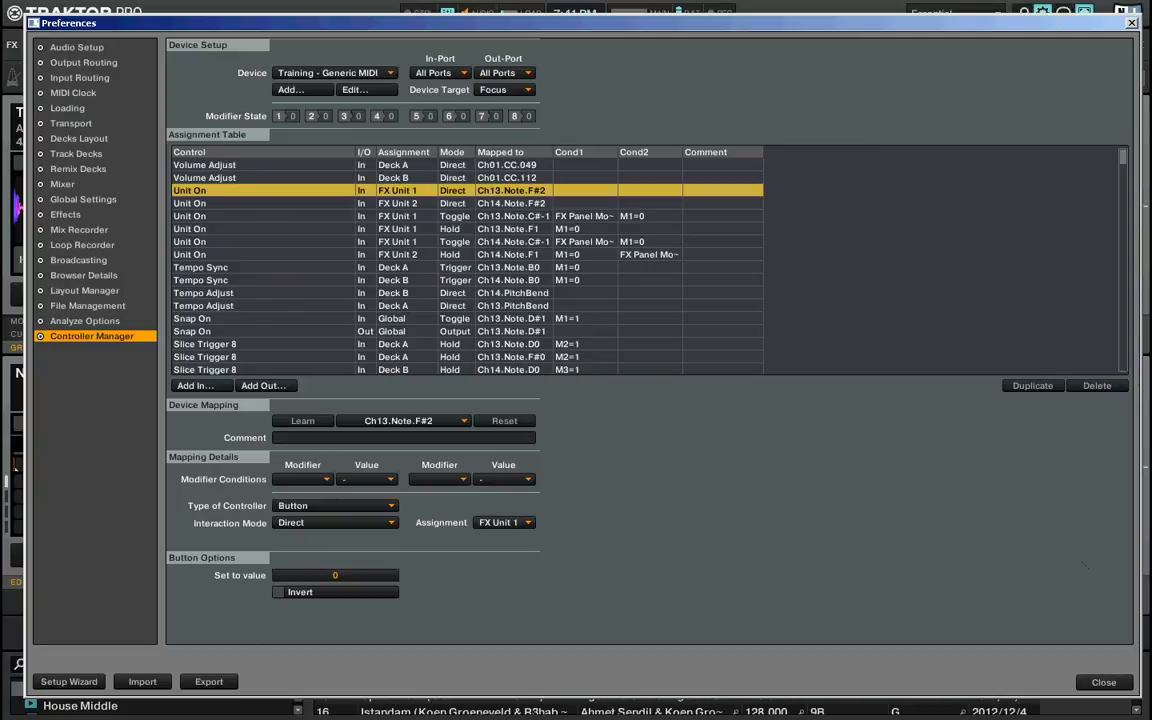
{"action": "left_click_drag", "start_coordinate": [1122, 155], "coordinate": [1130, 326]}
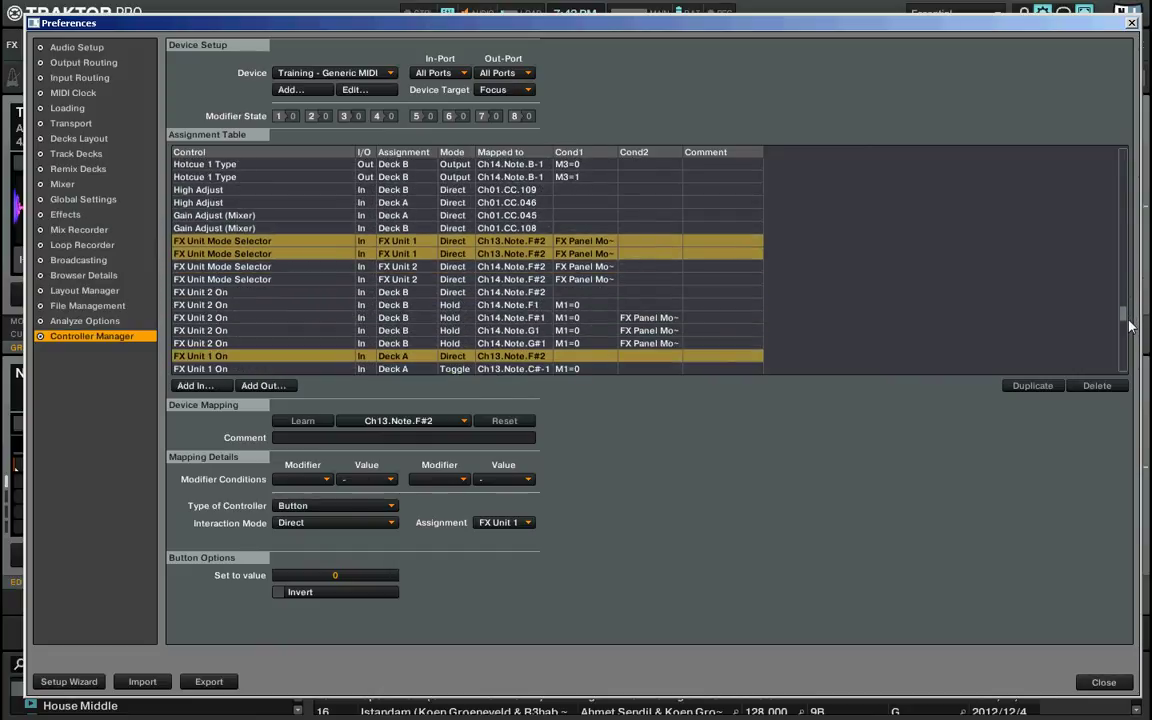
{"action": "left_click", "coordinate": [220, 292]}
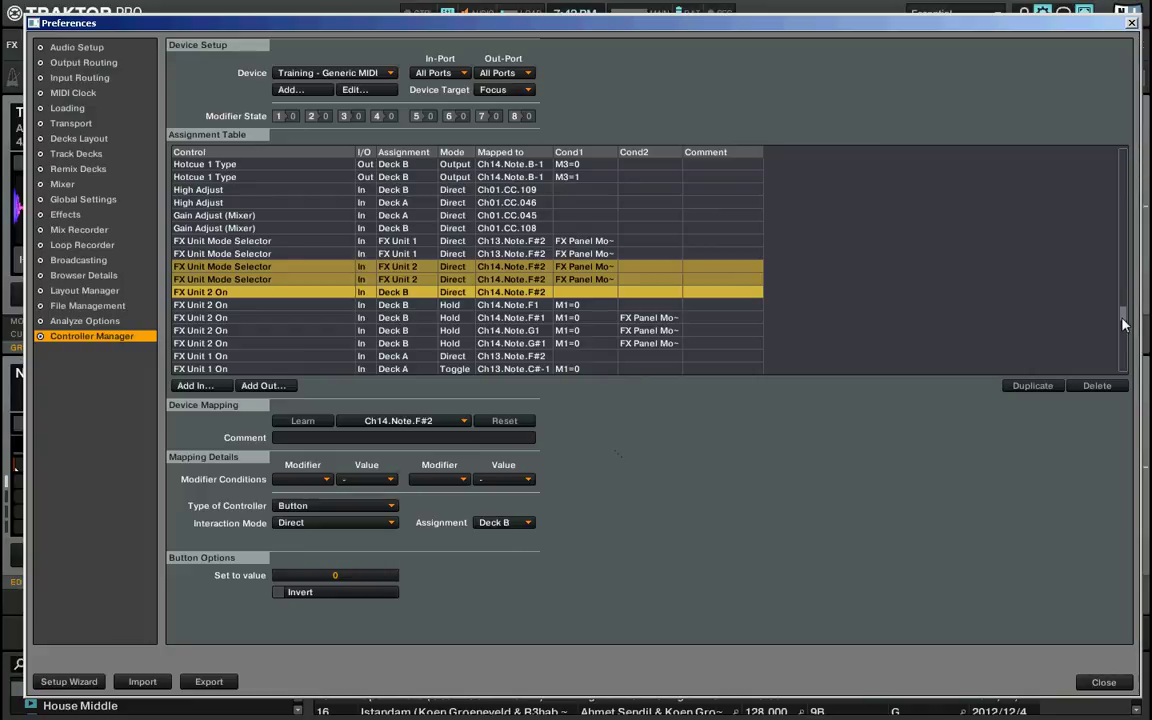
{"action": "left_click_drag", "start_coordinate": [1122, 314], "coordinate": [1122, 366]}
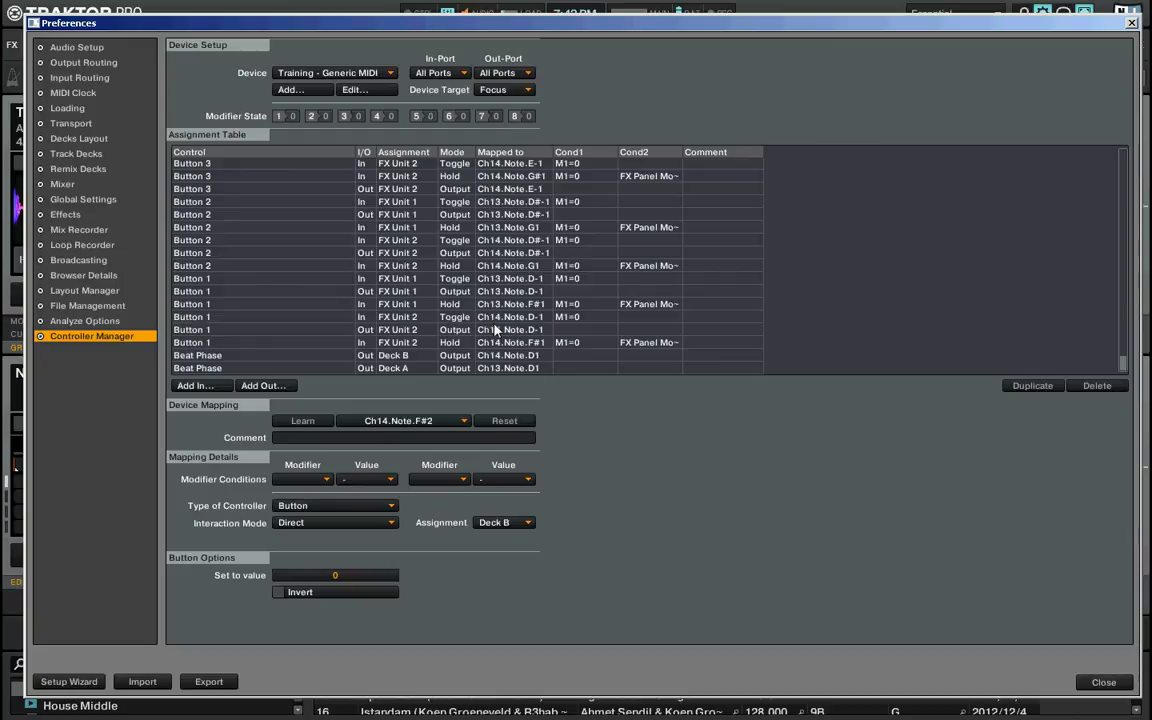
Step: Add an input mapping for the FX Unit control Knob 1
{"action": "left_click", "coordinate": [215, 388]}
{"action": "mouse_move", "coordinate": [215, 393]}
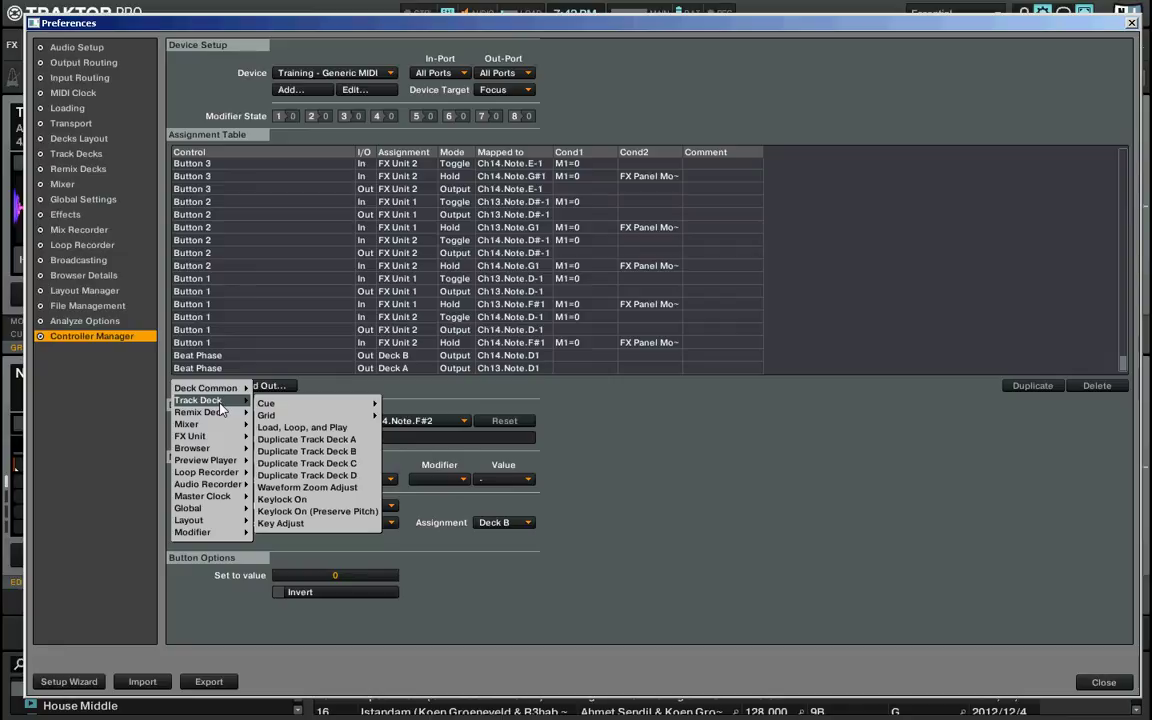
{"action": "mouse_move", "coordinate": [232, 436]}
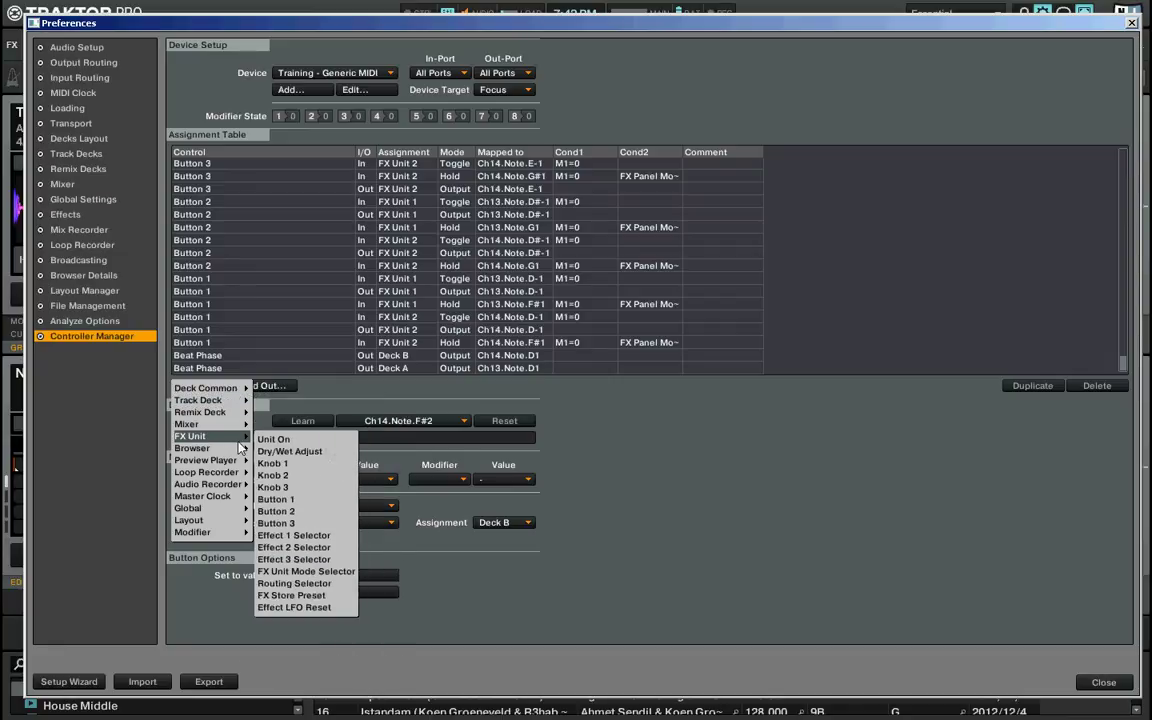
{"action": "left_click", "coordinate": [295, 468]}
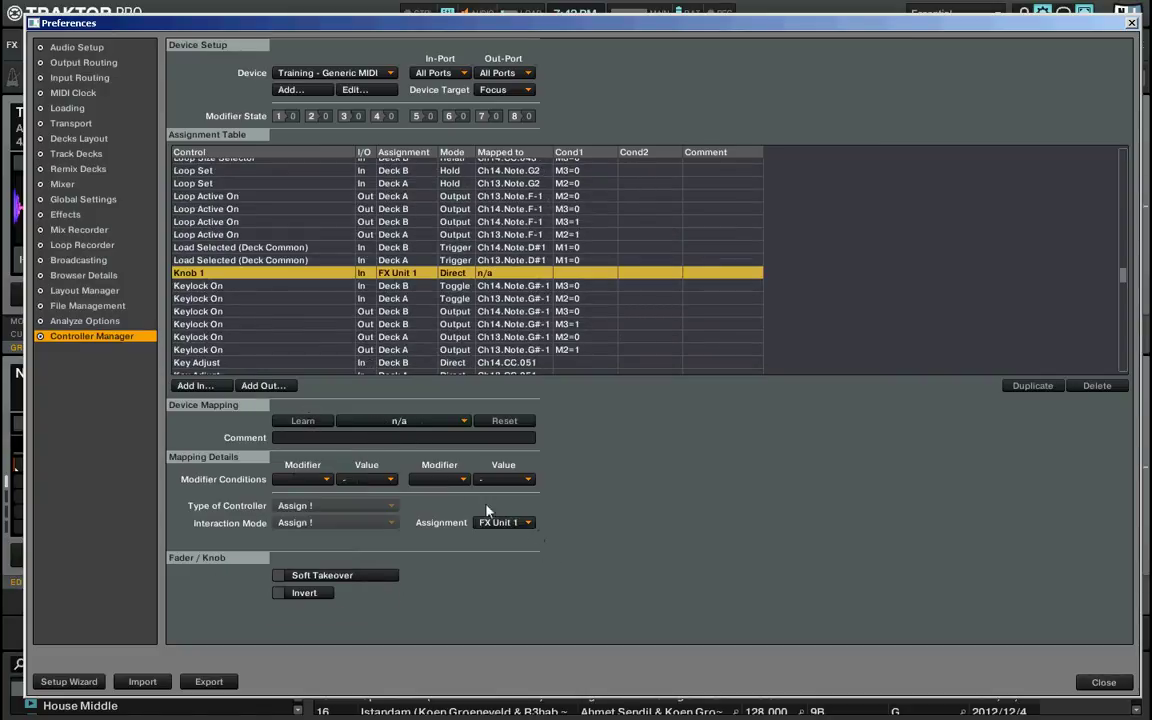
Step: Learn Ch13.CC.030 for FX Unit 1's Knob 1 input and set it as an Encoder with encoder mode 3Fh/41h
{"action": "left_click", "coordinate": [319, 424]}
{"action": "left_click", "coordinate": [350, 512]}
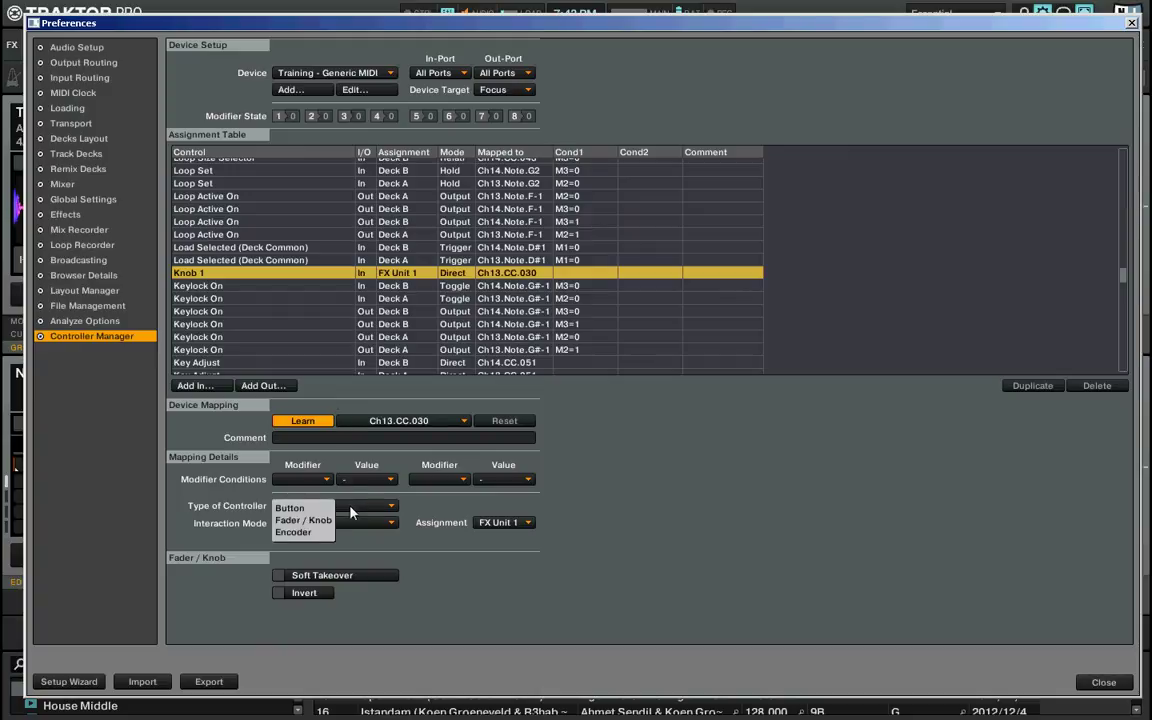
{"action": "left_click", "coordinate": [294, 532]}
{"action": "left_click", "coordinate": [512, 507]}
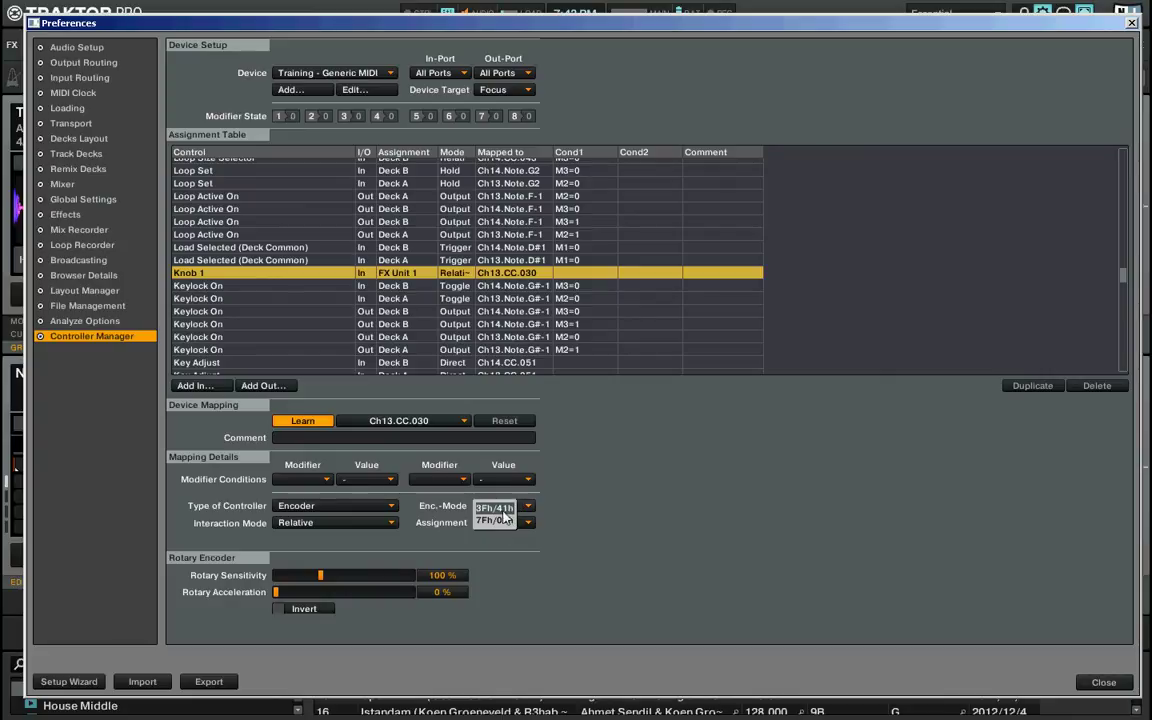
{"action": "left_click", "coordinate": [500, 508]}
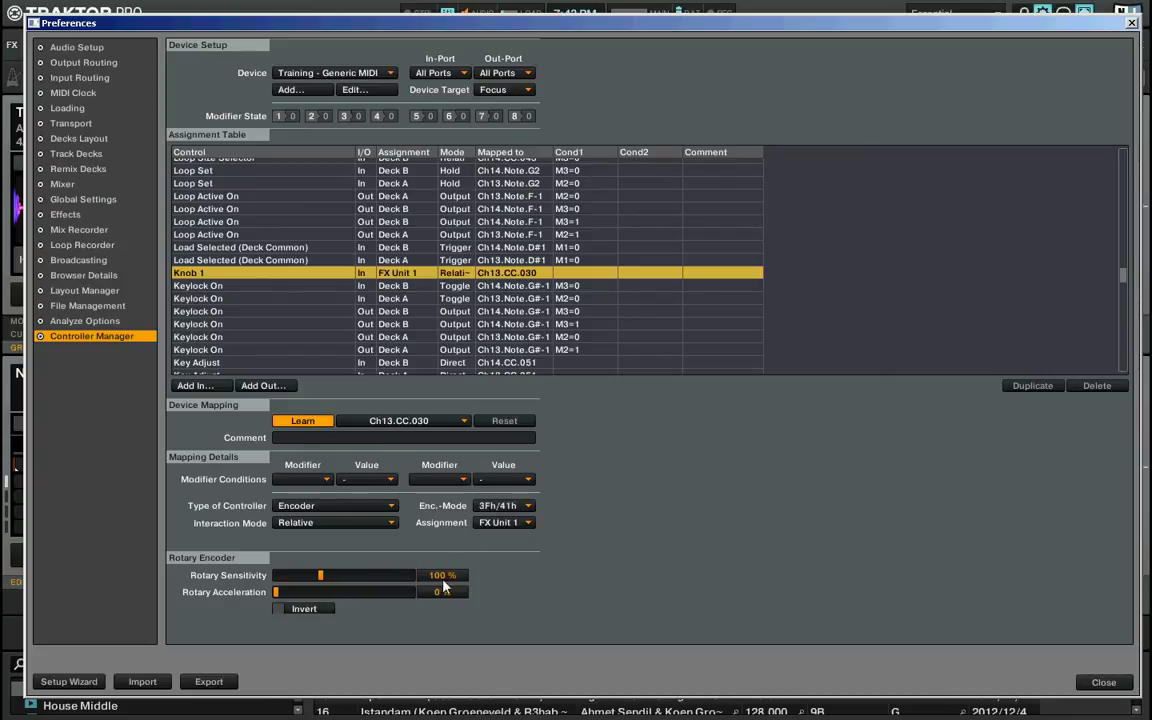
Step: Set the Knob 1 input's first modifier condition to M1=0 and return to the decks to test the knob
{"action": "left_click", "coordinate": [321, 482]}
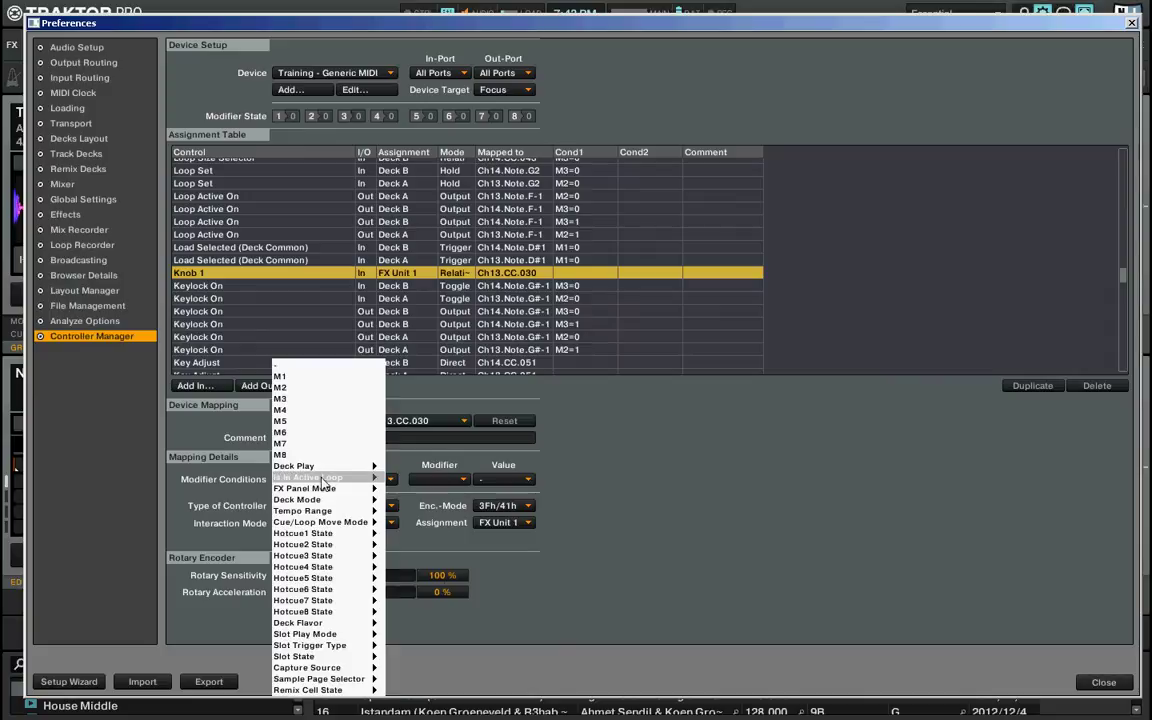
{"action": "left_click", "coordinate": [296, 340]}
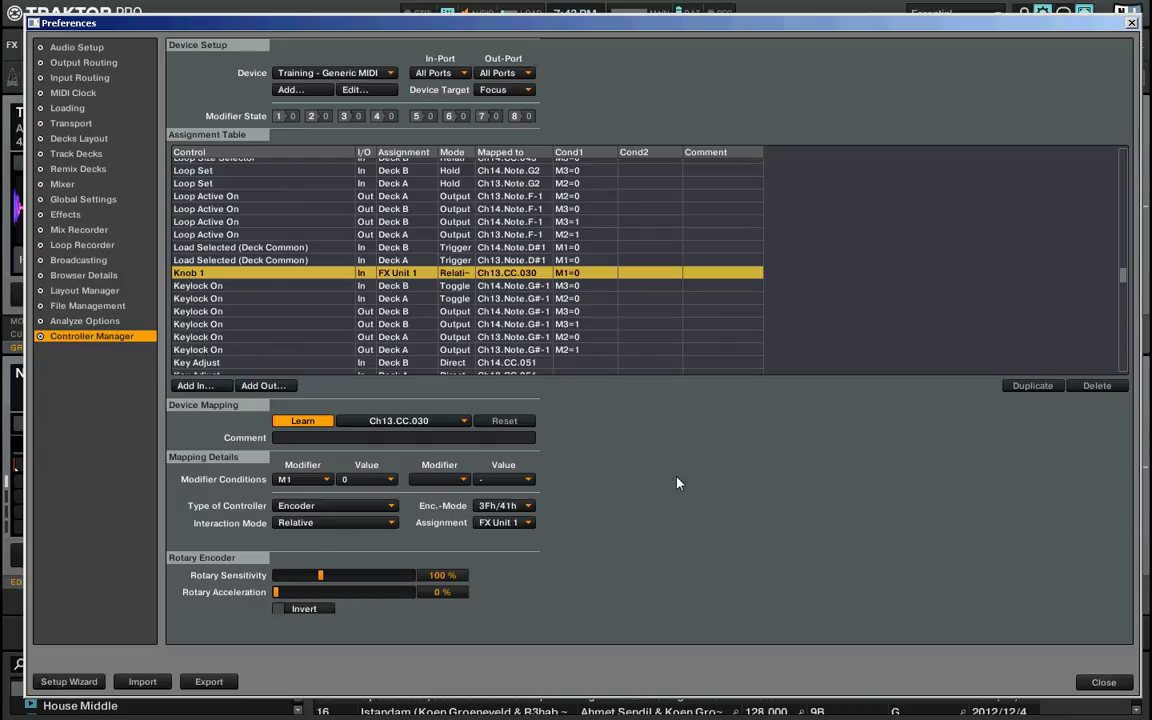
{"action": "left_click", "coordinate": [1104, 683]}
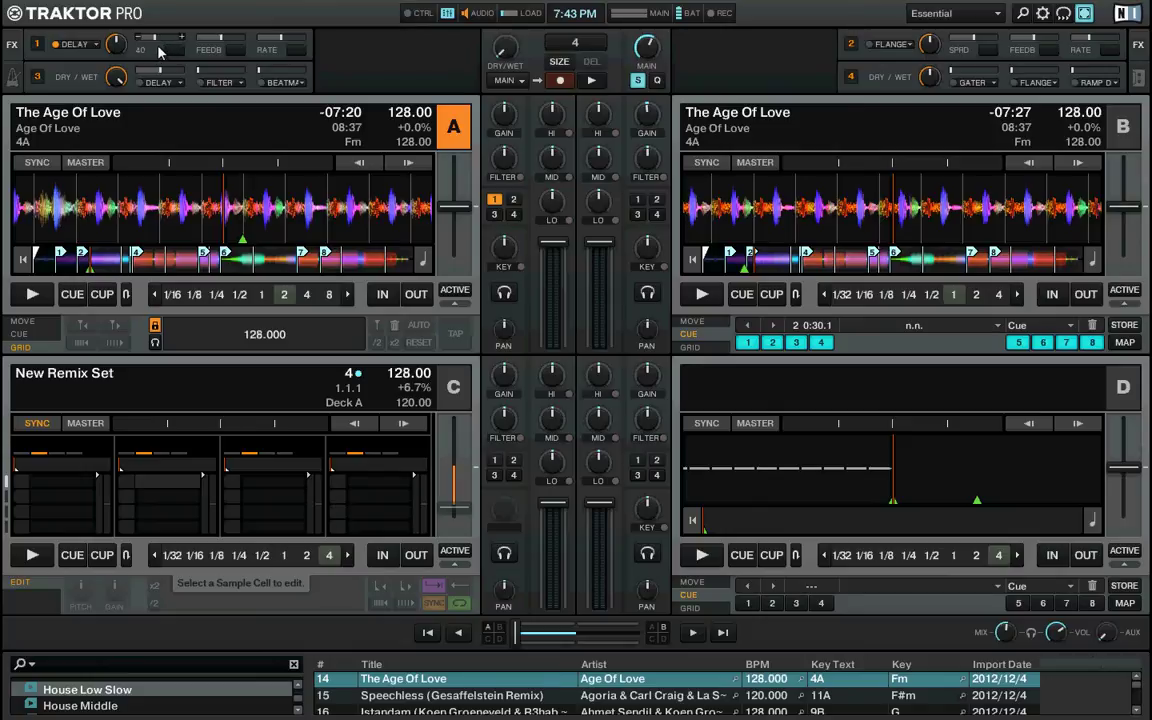
Step: Set the Knob 1 input's rotary acceleration to 10% and test it on the decks view
{"action": "left_click", "coordinate": [1041, 13]}
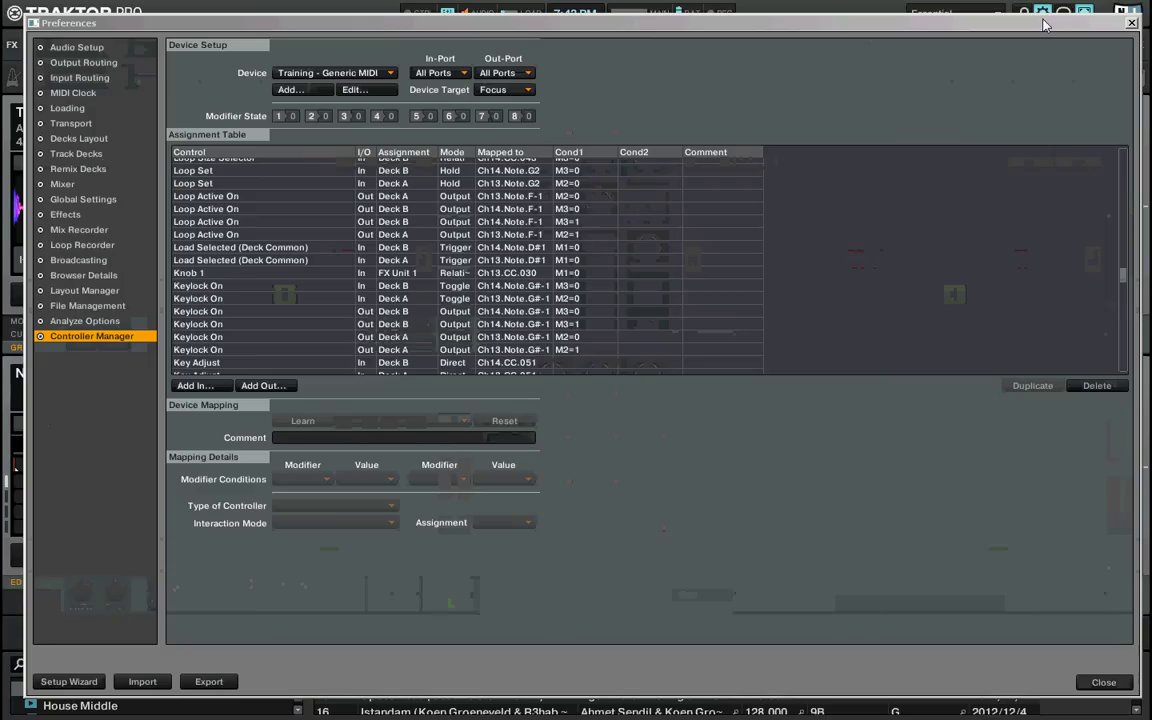
{"action": "left_click", "coordinate": [207, 274]}
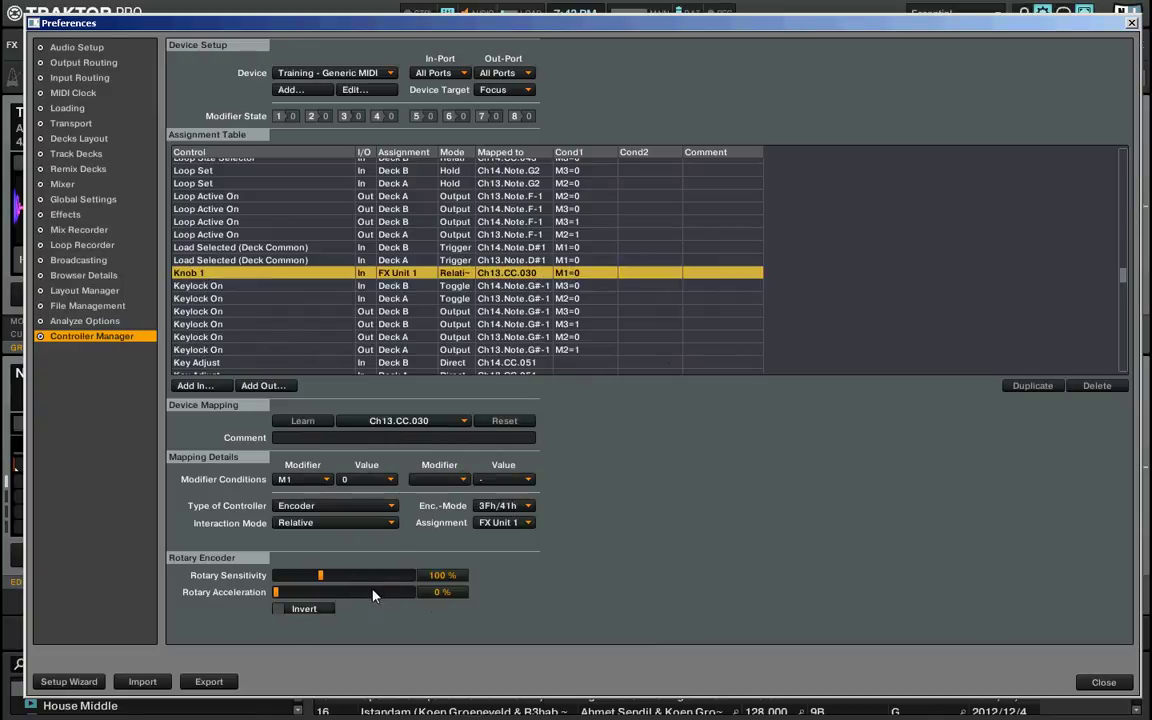
{"action": "left_click", "coordinate": [441, 593]}
{"action": "type", "text": "10"}
{"action": "key", "text": "Return"}
{"action": "left_click", "coordinate": [1103, 682]}
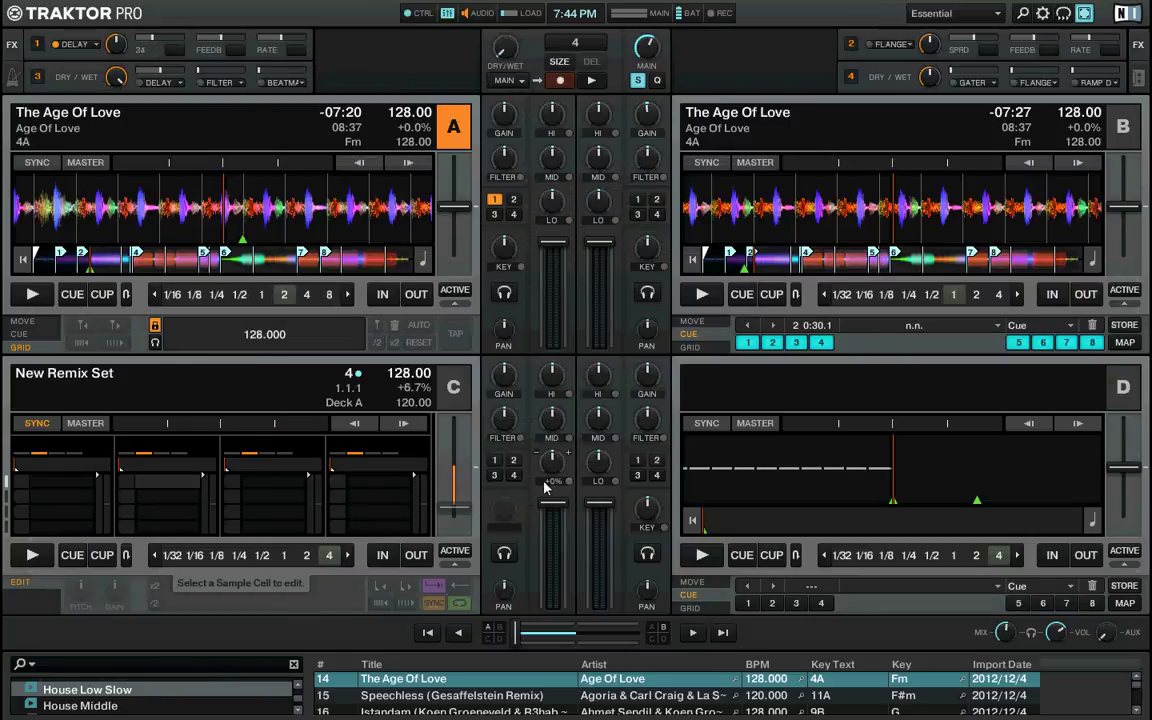
Step: Raise the Knob 1 input's rotary acceleration to 20% and test the knob's response
{"action": "left_click", "coordinate": [1040, 14]}
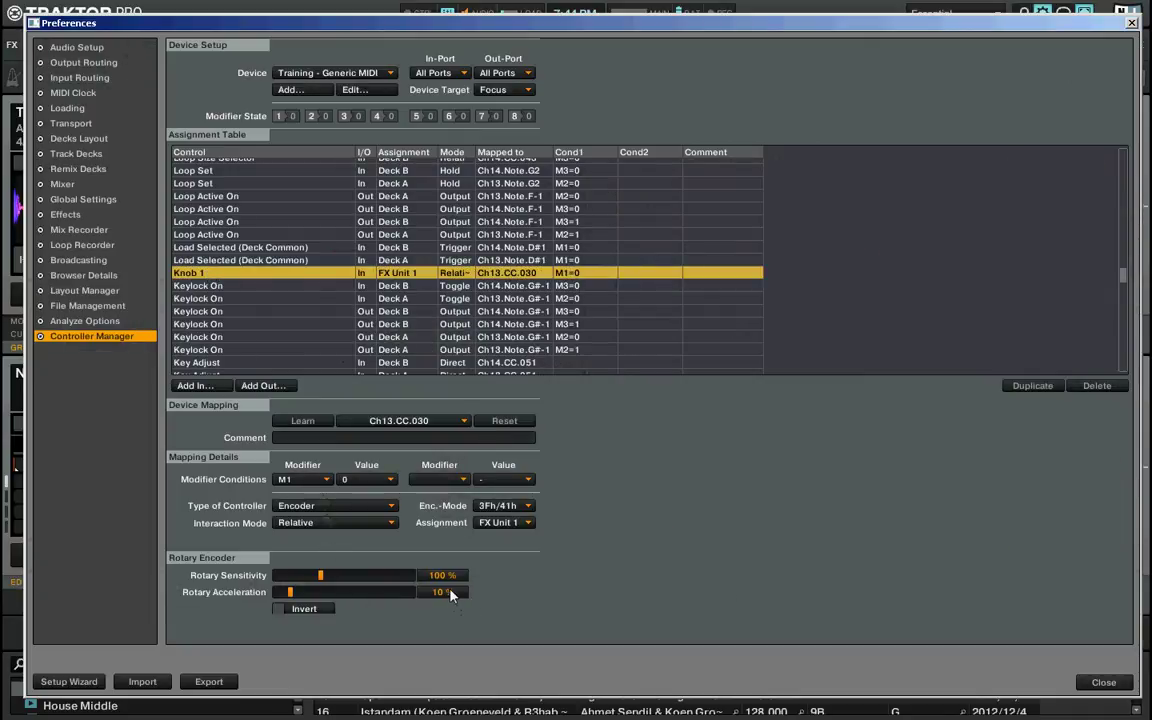
{"action": "scroll", "coordinate": [451, 594], "scroll_direction": "down", "scroll_amount": 2}
{"action": "left_click", "coordinate": [1106, 683]}
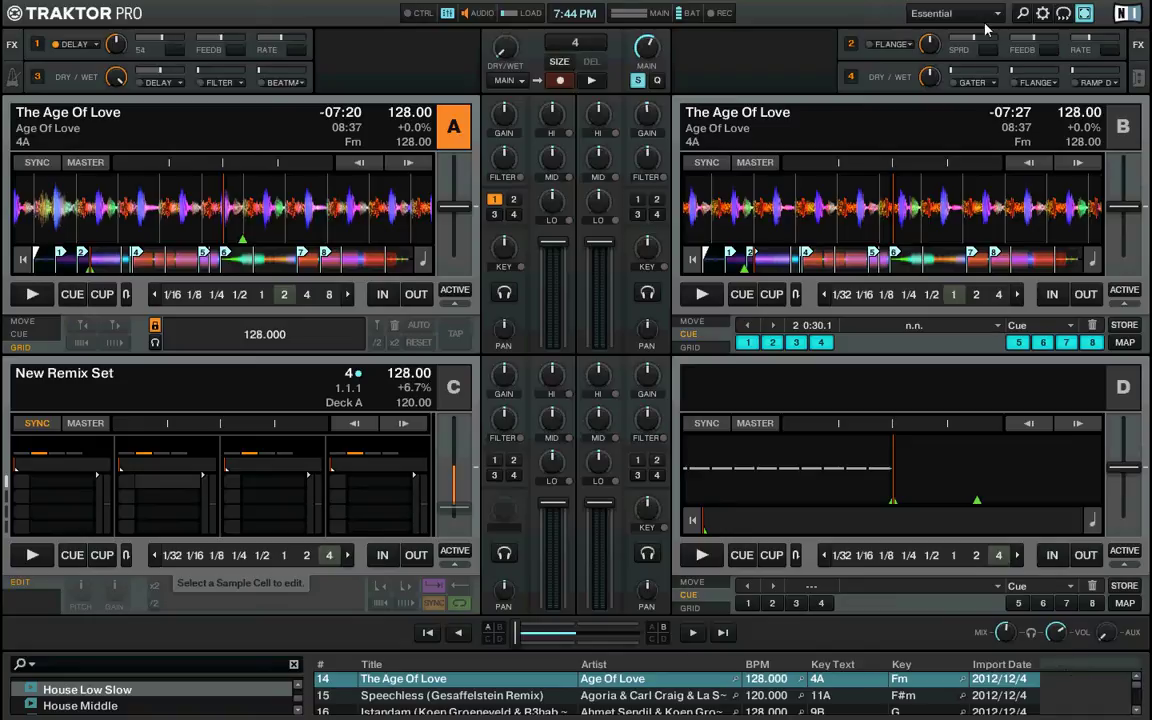
Step: Increase the Knob 1 input's rotary acceleration beyond 20% and try the knob again on the decks view
{"action": "left_click", "coordinate": [1043, 14]}
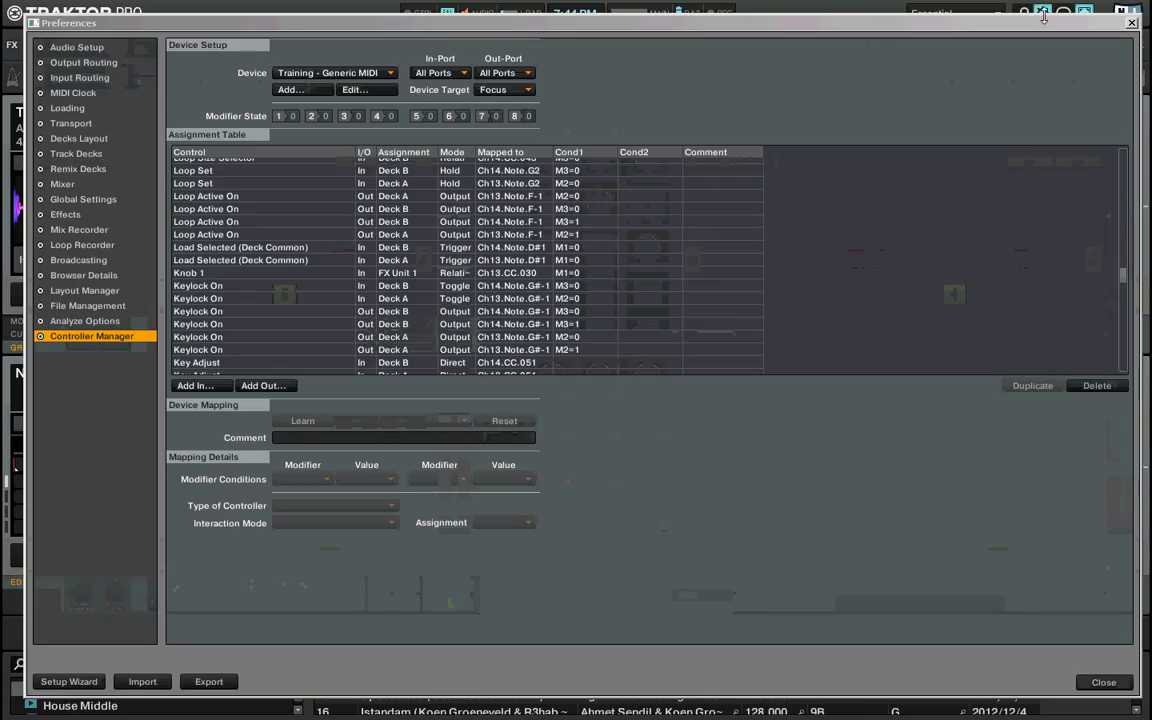
{"action": "left_click", "coordinate": [212, 274]}
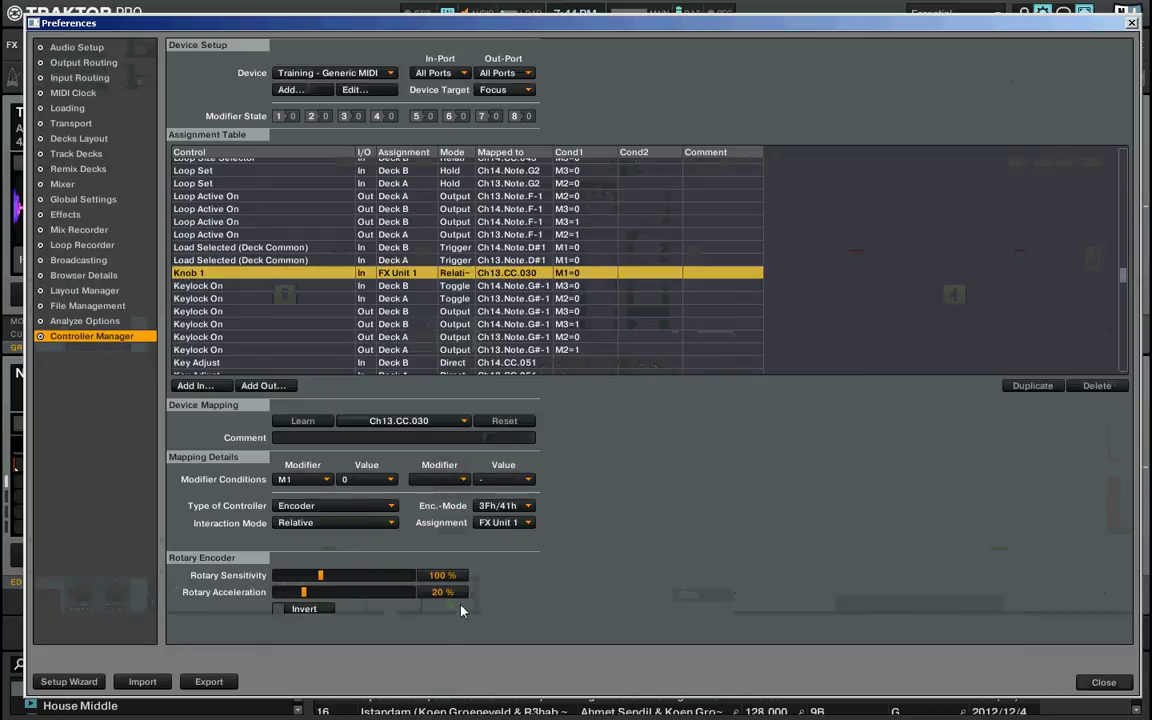
{"action": "left_click_drag", "start_coordinate": [442, 593], "coordinate": [447, 598]}
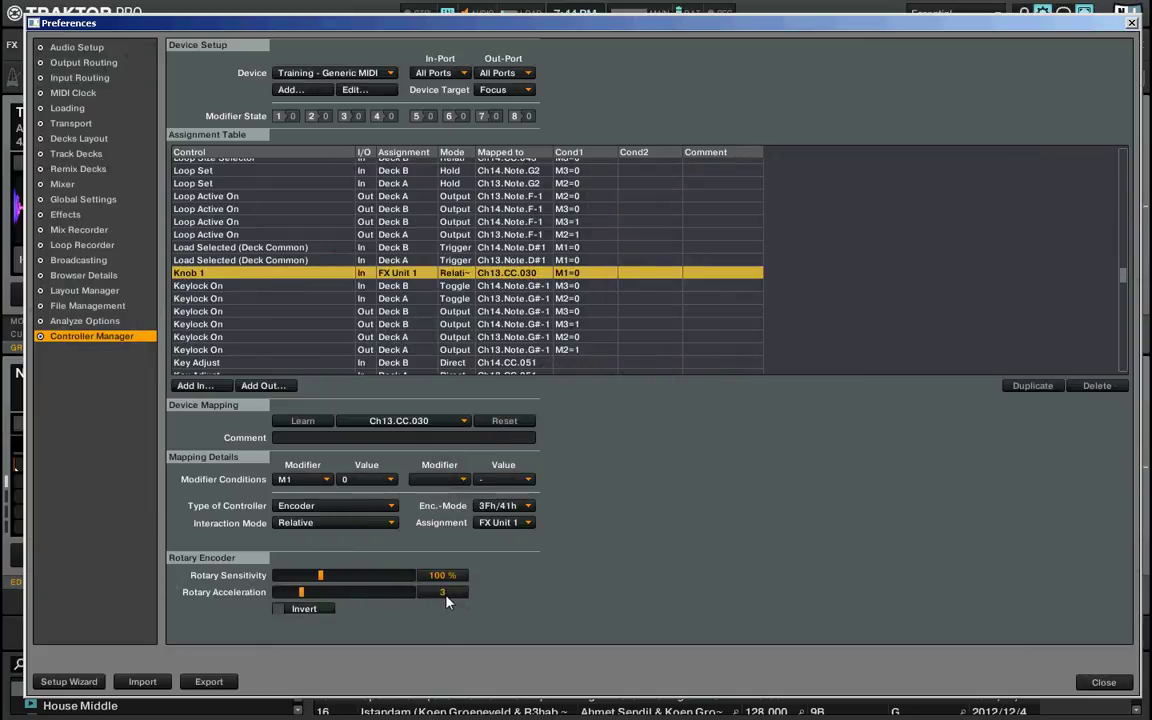
{"action": "left_click", "coordinate": [1104, 682]}
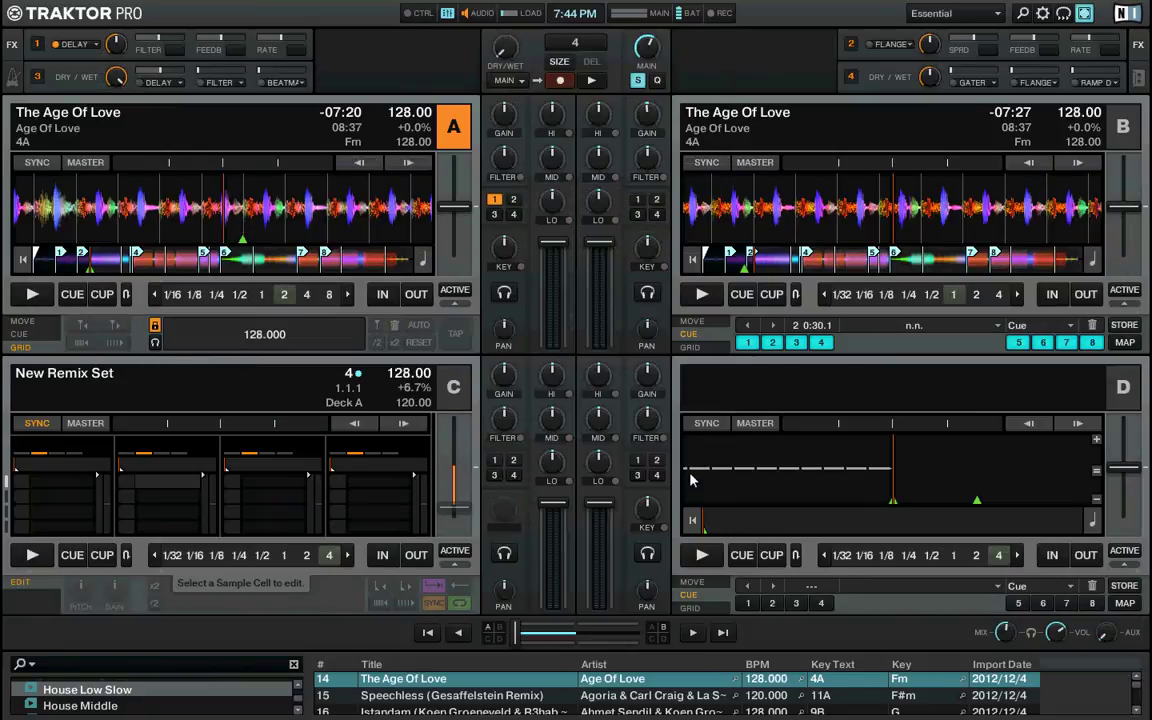
Step: Fine-tune the FX Unit 1 Knob 1 input's rotary acceleration to 31%
{"action": "left_click", "coordinate": [1043, 13]}
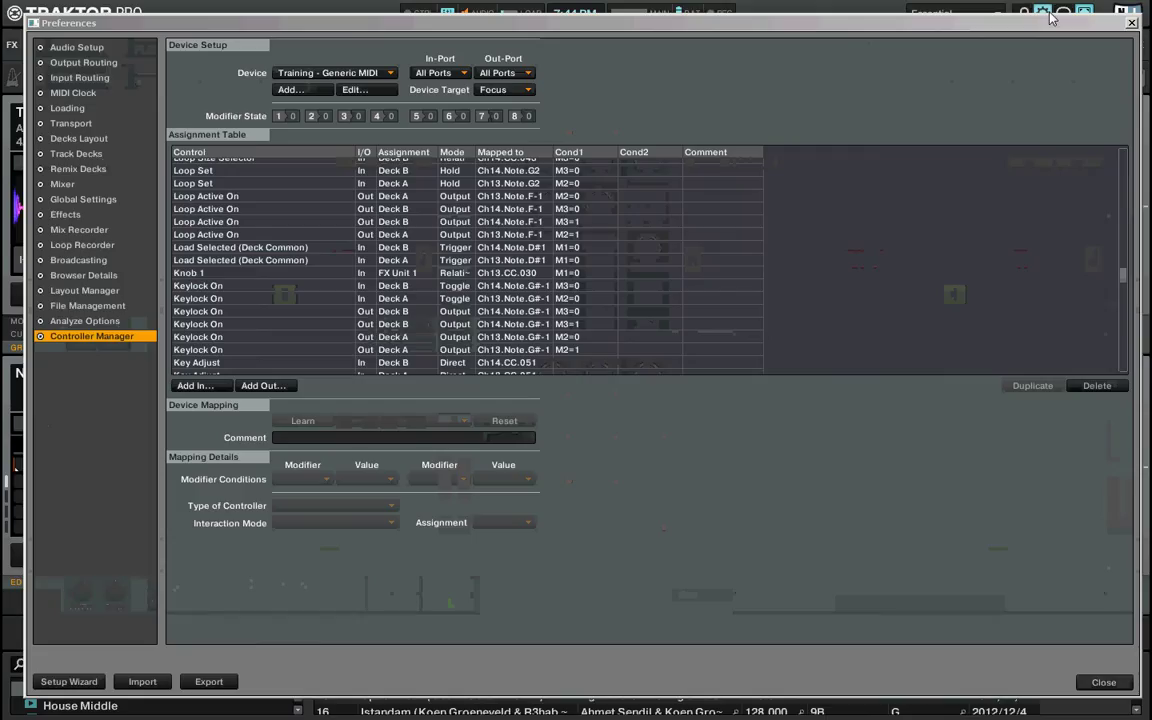
{"action": "left_click", "coordinate": [185, 273]}
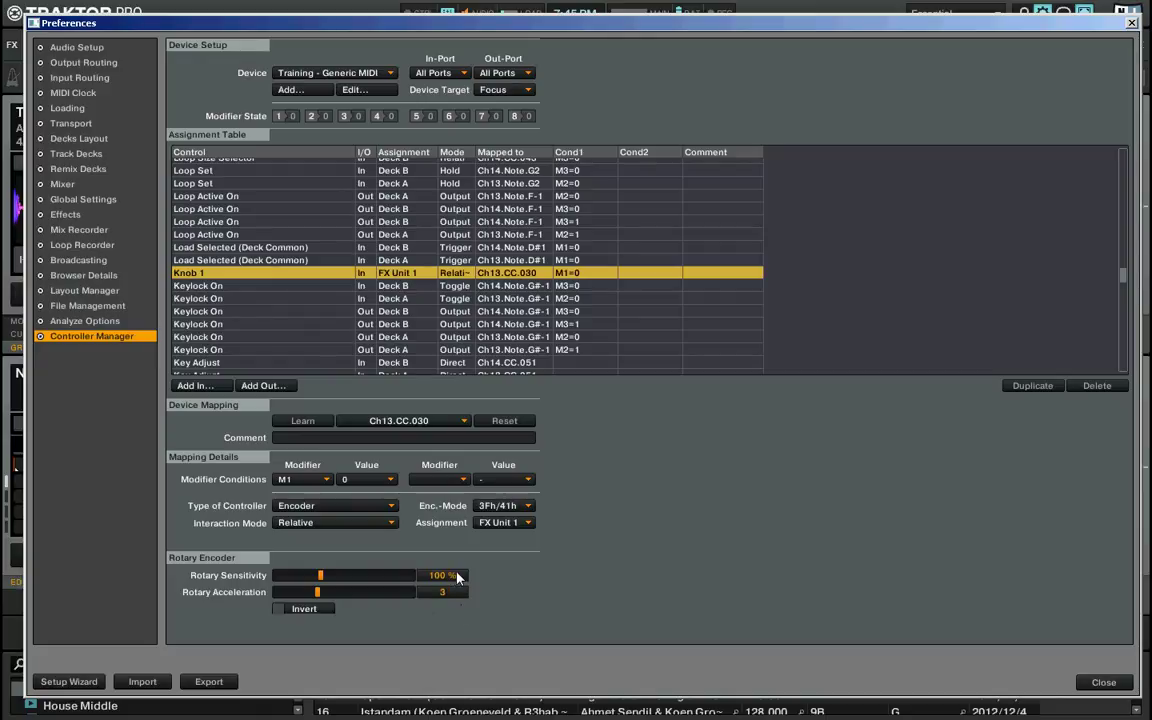
{"action": "key", "text": "BackSpace"}
{"action": "type", "text": "29"}
{"action": "key", "text": "Return"}
{"action": "scroll", "coordinate": [449, 596], "scroll_direction": "down", "scroll_amount": 1}
{"action": "type", "text": "1"}
{"action": "key", "text": "Return"}
Step: Add the matching output mapping for FX Unit 1's Knob 1 and return to the decks to test it
{"action": "left_click", "coordinate": [260, 386]}
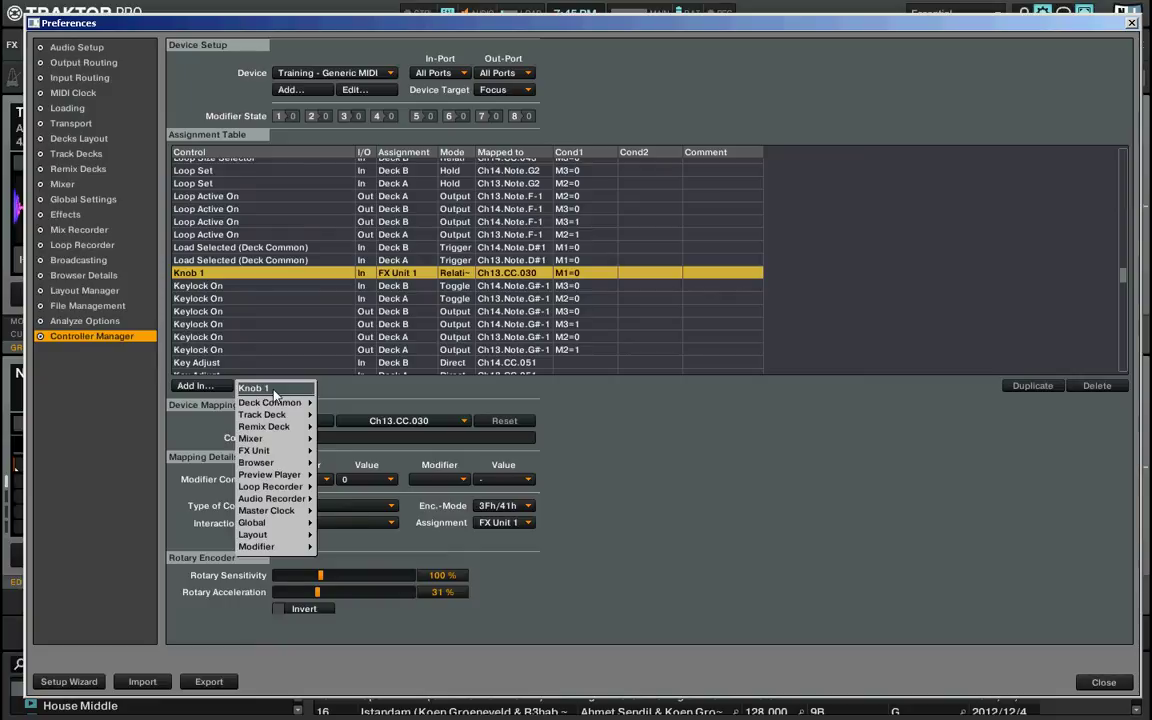
{"action": "left_click", "coordinate": [278, 389]}
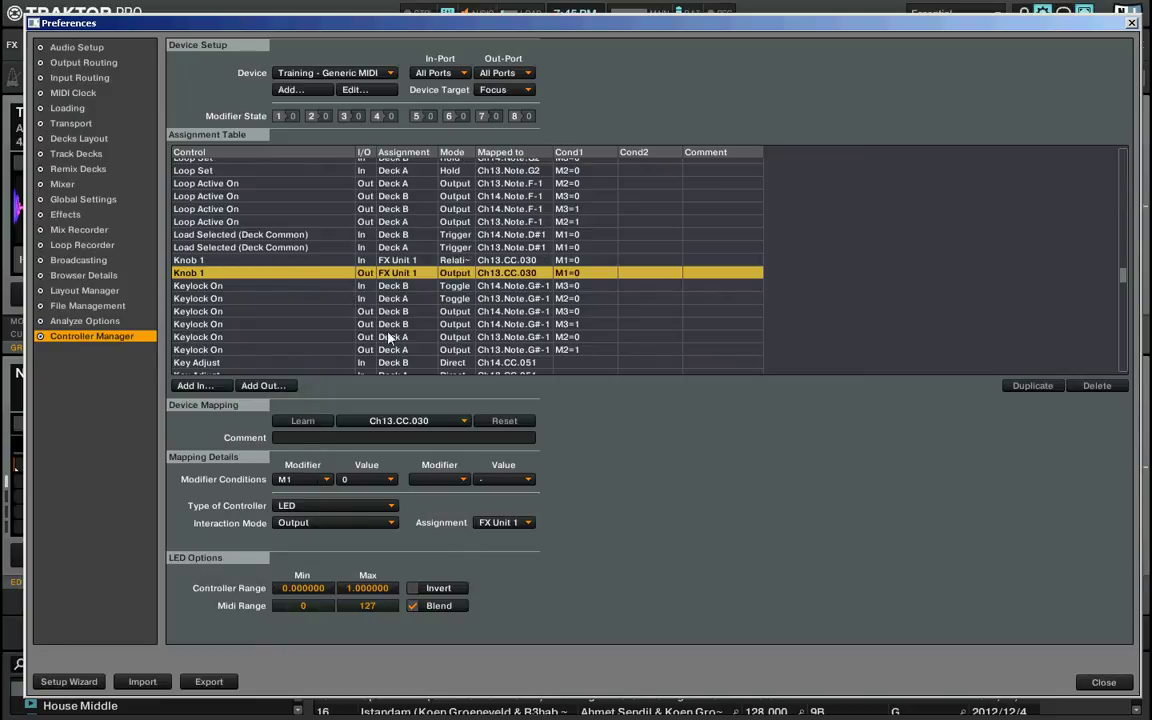
{"action": "left_click", "coordinate": [1103, 682]}
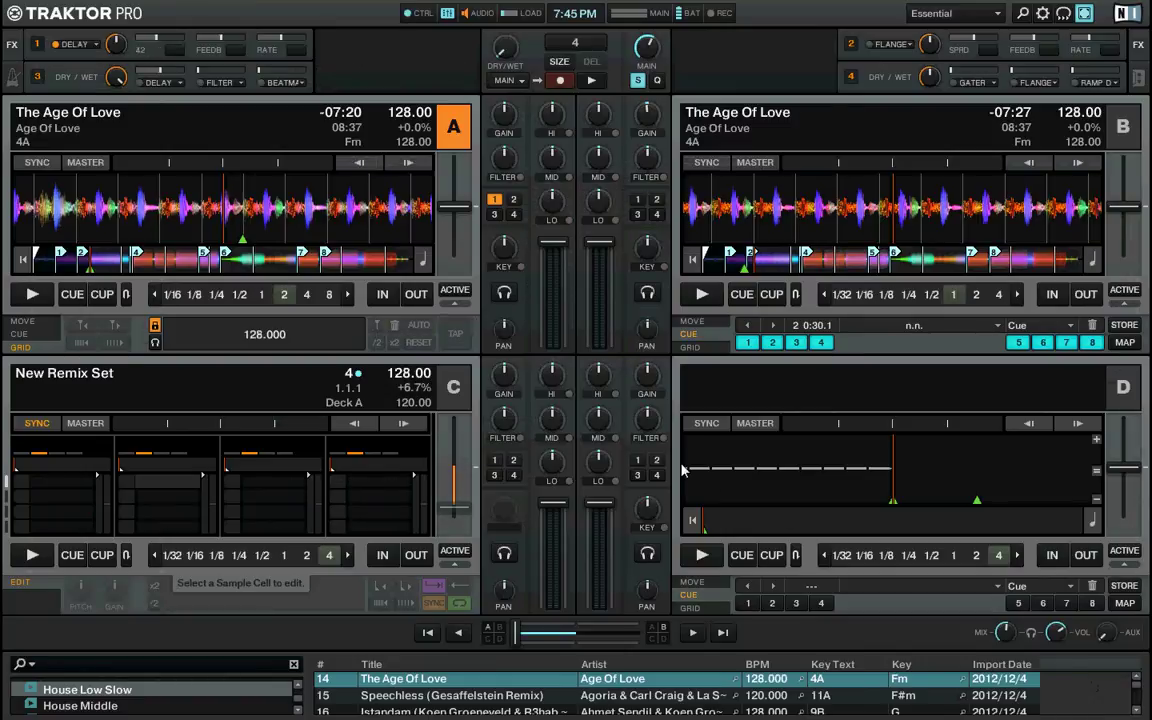
Step: Reassign FX Unit 1's Knob 1 output mapping to Ch13.Note.F#1 and test it on the decks view
{"action": "left_click", "coordinate": [1042, 14]}
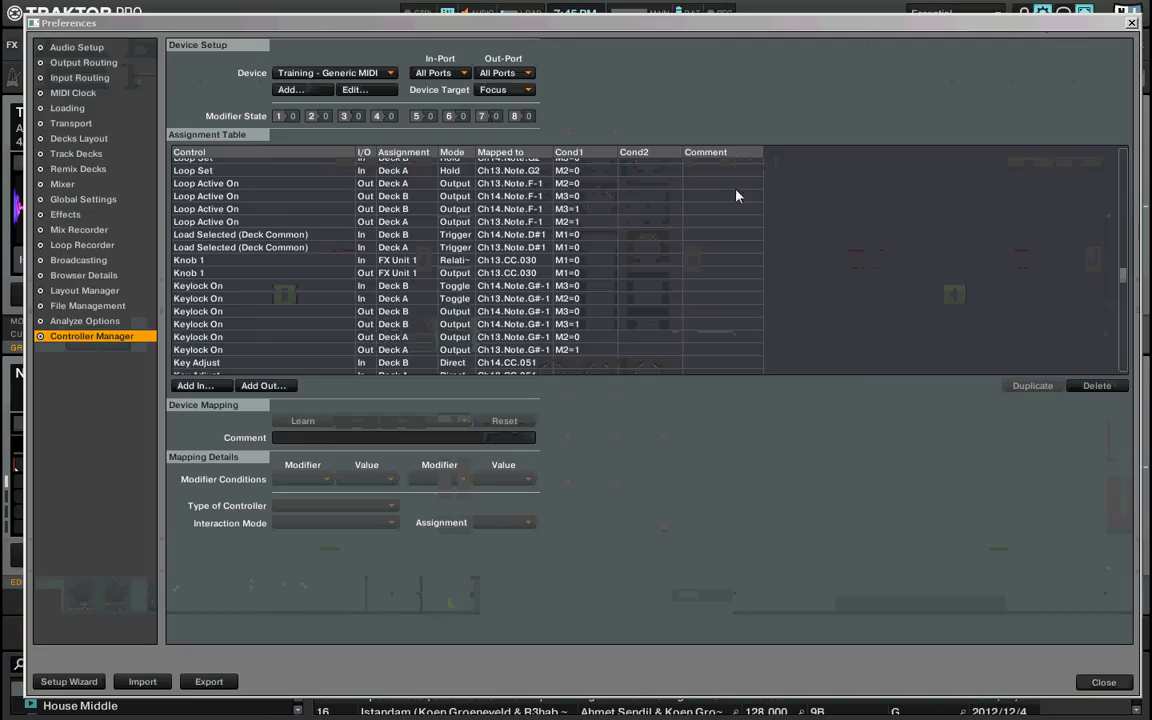
{"action": "left_click", "coordinate": [350, 274]}
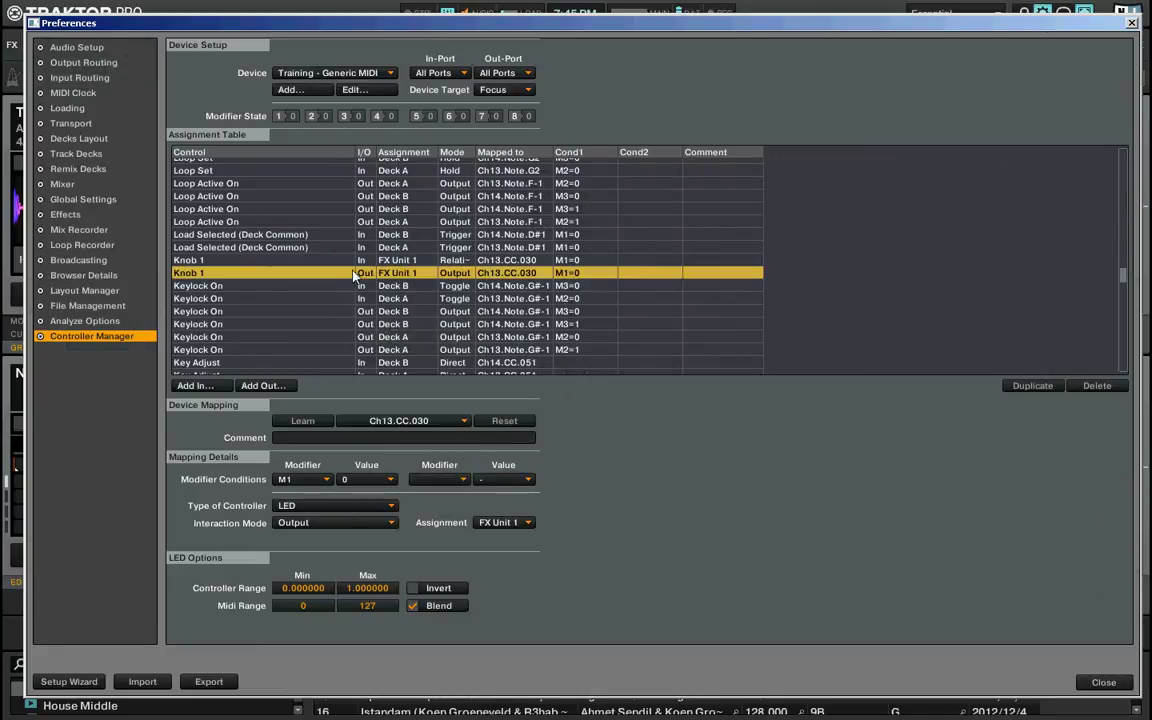
{"action": "left_click", "coordinate": [466, 421]}
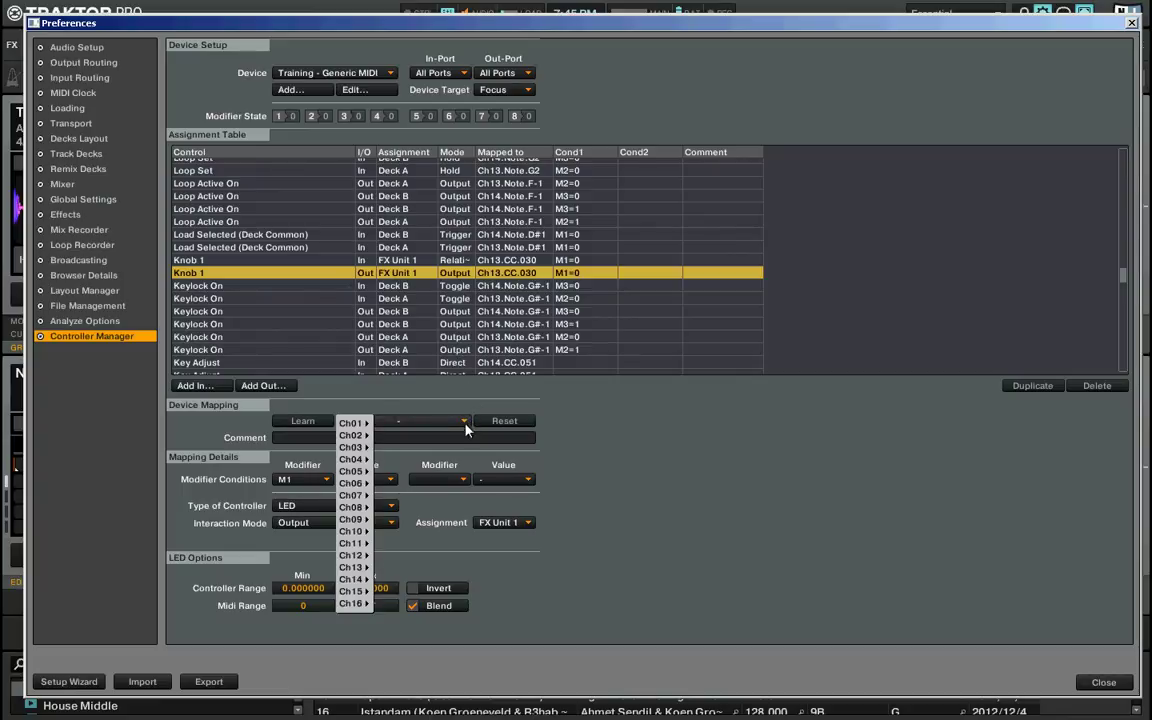
{"action": "mouse_move", "coordinate": [376, 570]}
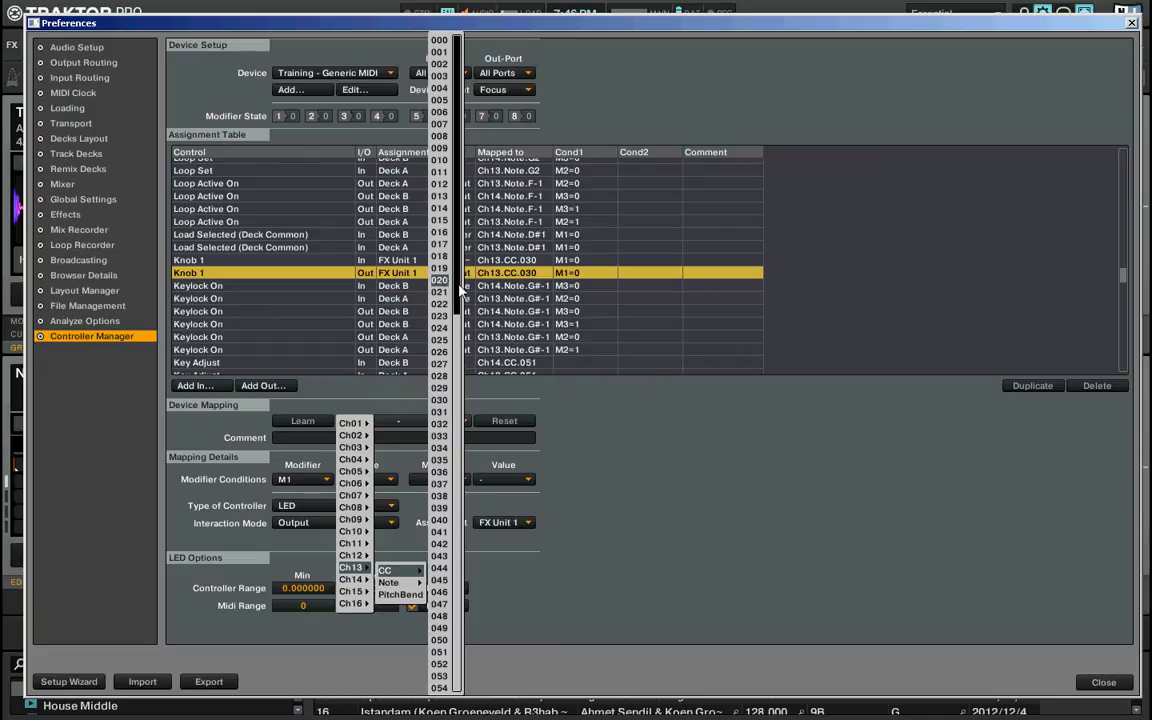
{"action": "scroll", "coordinate": [458, 288], "scroll_direction": "down", "scroll_amount": 9}
{"action": "scroll", "coordinate": [437, 195], "scroll_direction": "up", "scroll_amount": 9}
{"action": "mouse_move", "coordinate": [410, 585]}
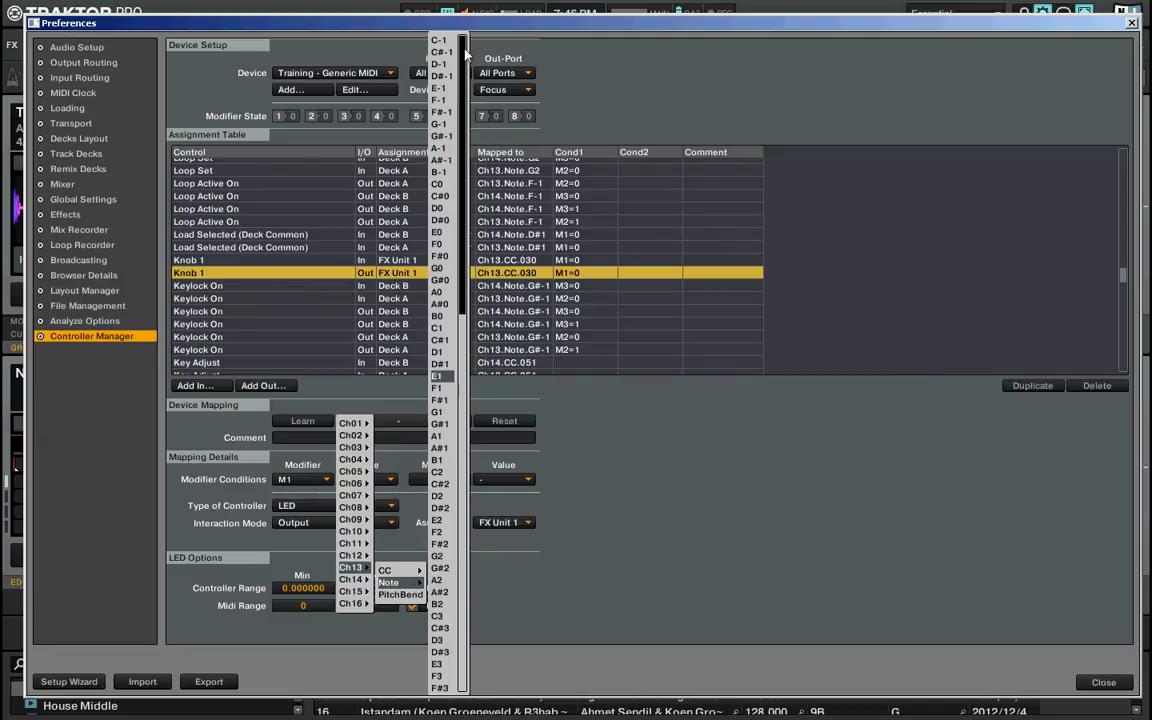
{"action": "left_click", "coordinate": [448, 406]}
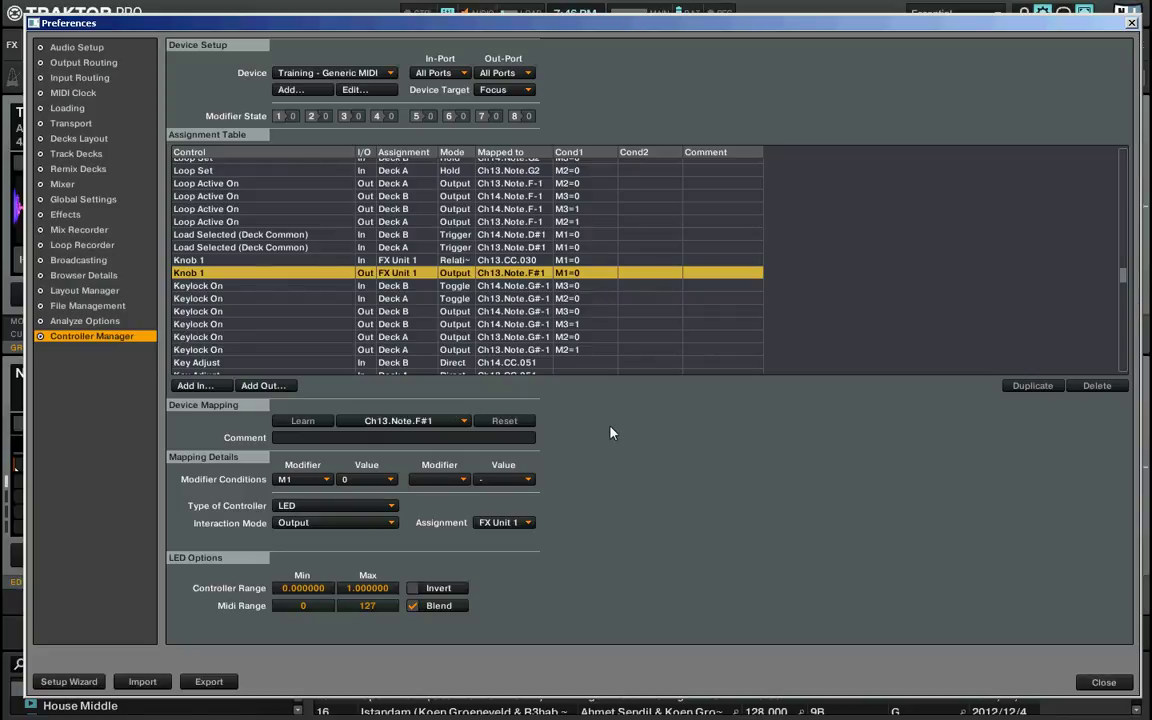
{"action": "left_click", "coordinate": [1103, 682]}
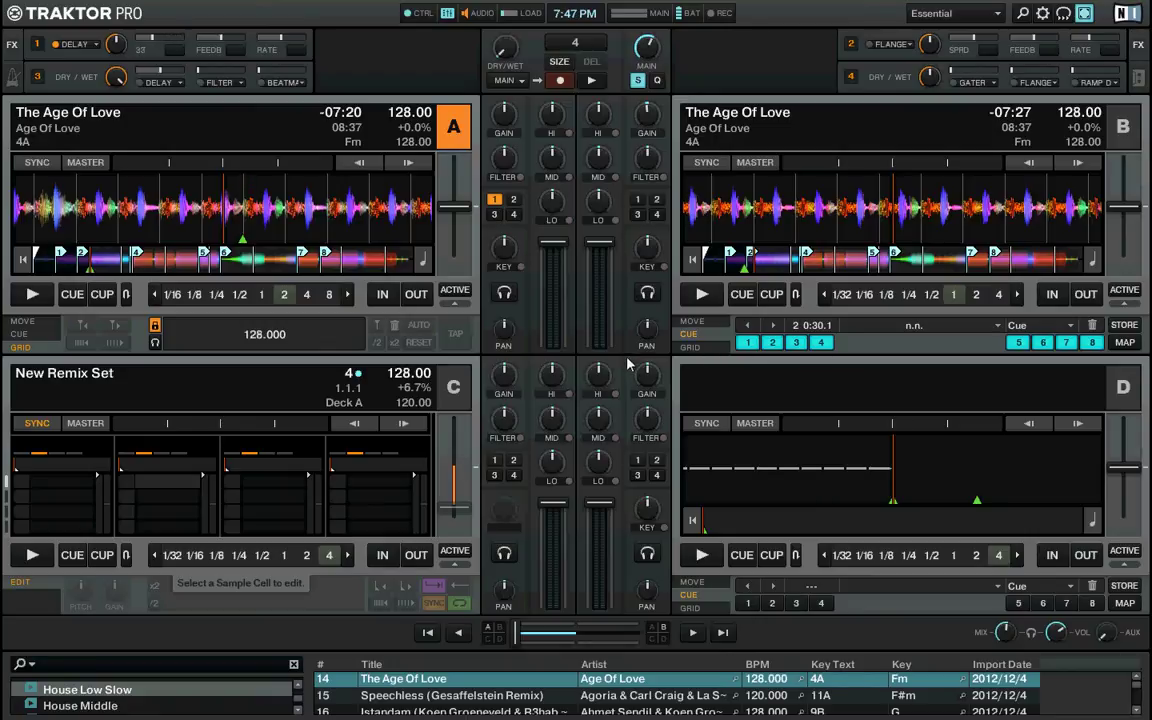
Step: Review the channel 13 note choices available for FX Unit 1's Knob 1 output mapping
{"action": "left_click", "coordinate": [1042, 13]}
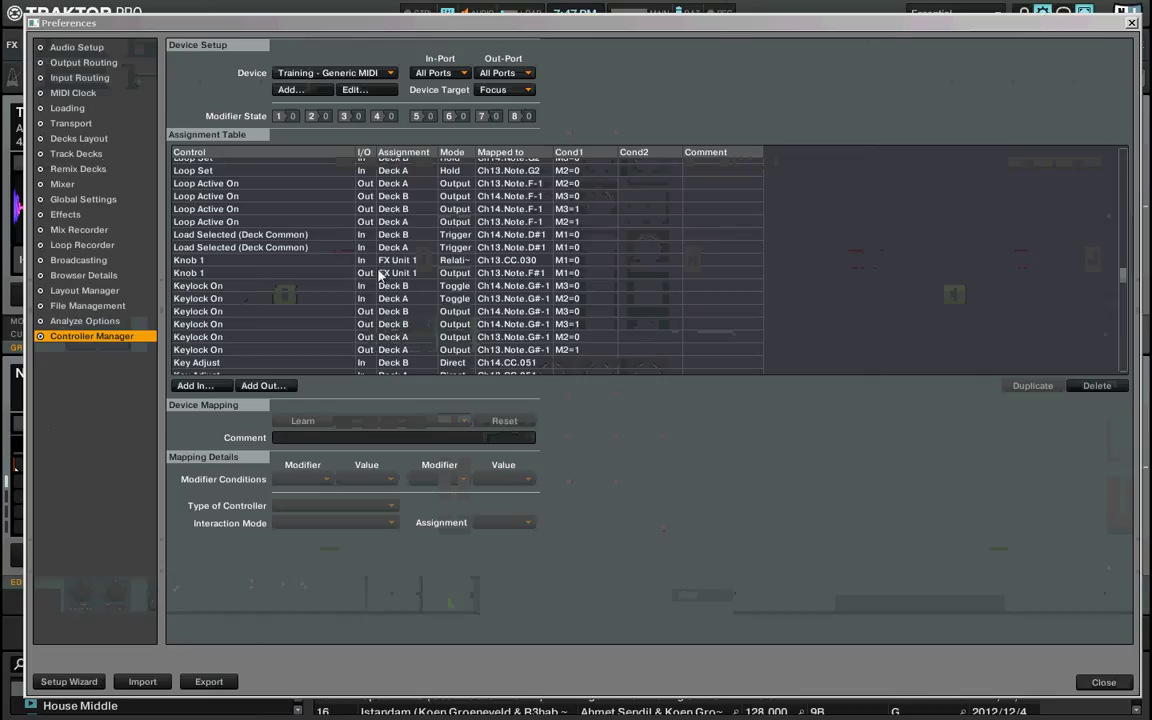
{"action": "left_click", "coordinate": [268, 273]}
{"action": "left_click", "coordinate": [463, 421]}
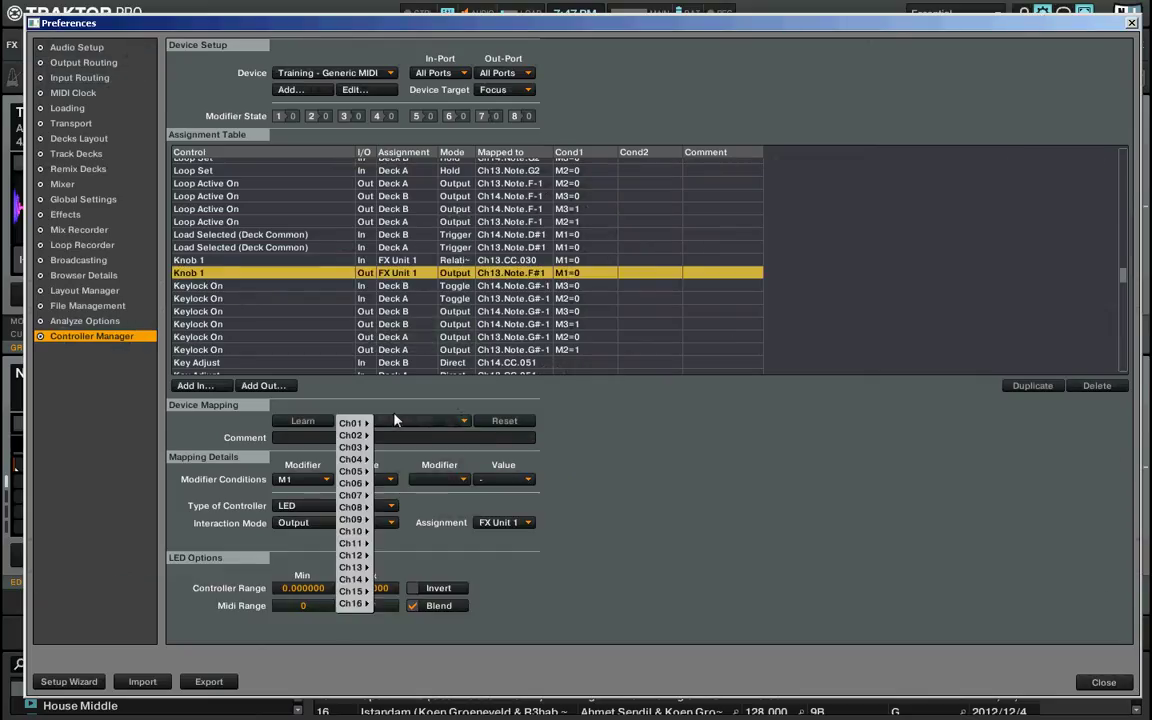
{"action": "mouse_move", "coordinate": [352, 567]}
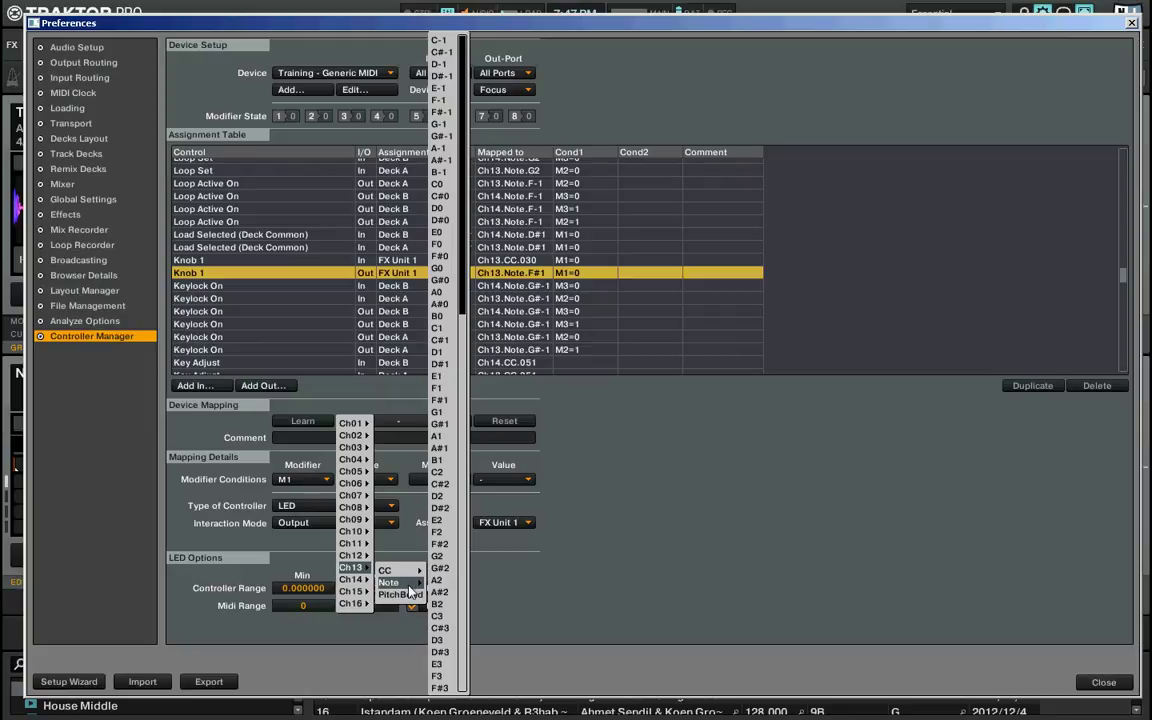
{"action": "left_click", "coordinate": [740, 565]}
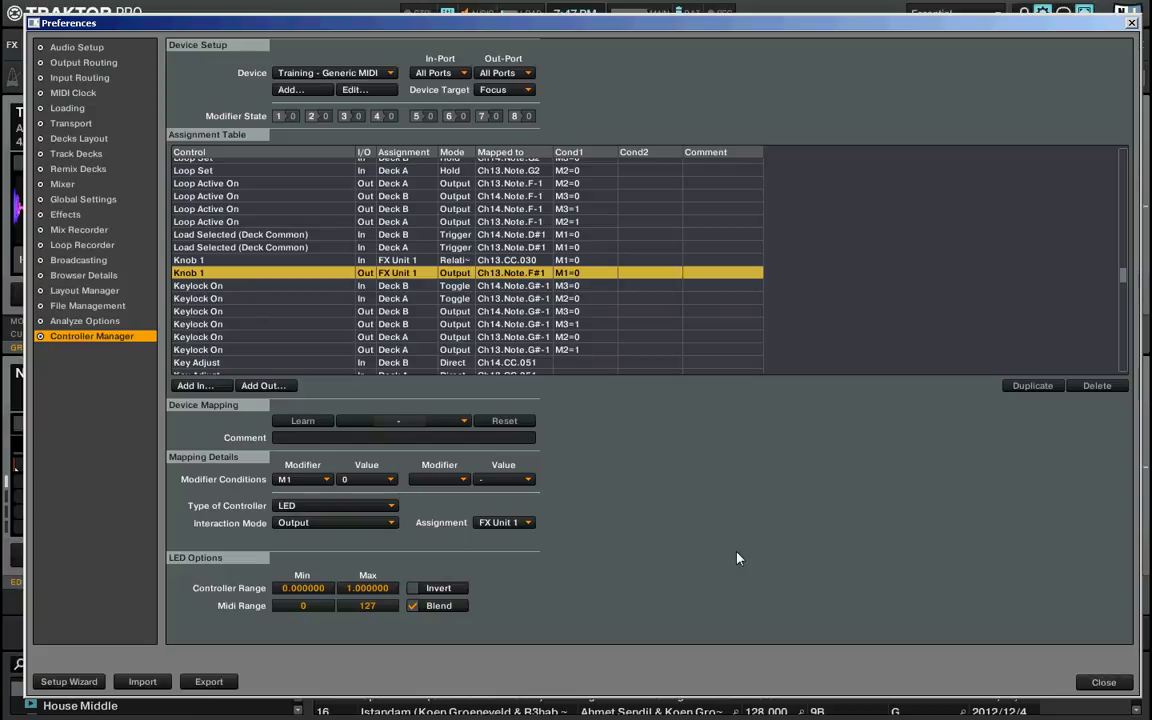
Step: Add an FX Unit 1 Effect 1 Selector input learned to Ch13.CC.030 with modifier condition M1=1, and test it on the decks view
{"action": "left_click", "coordinate": [195, 386]}
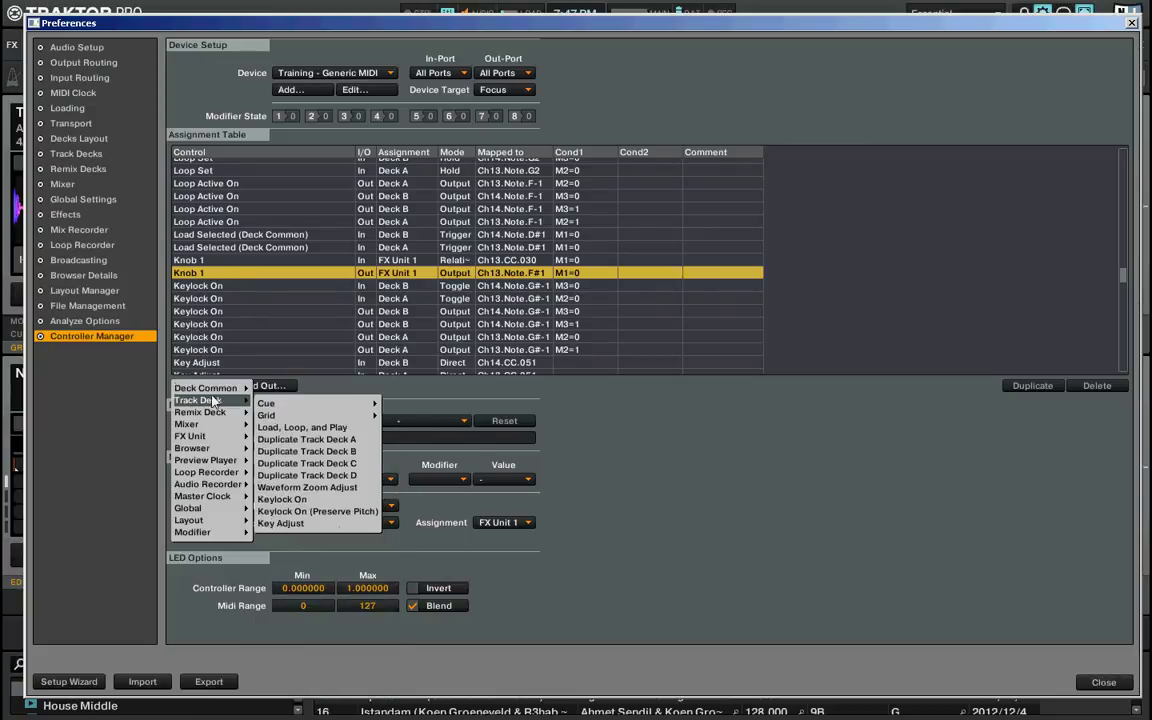
{"action": "mouse_move", "coordinate": [221, 442]}
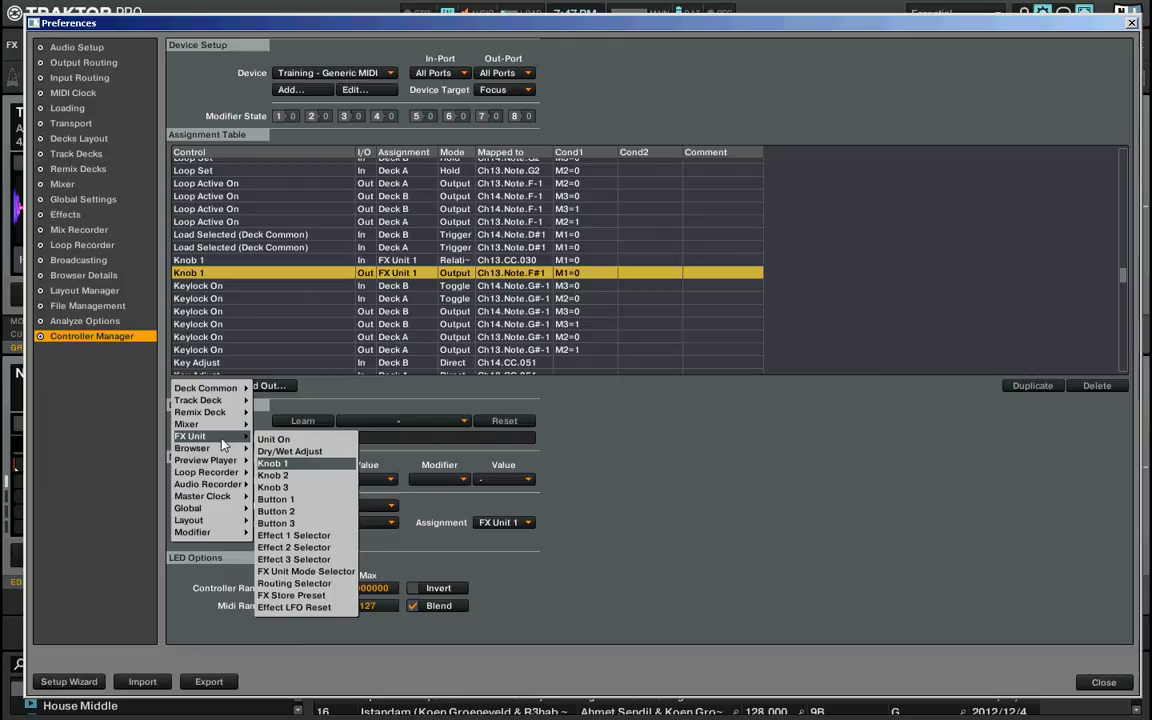
{"action": "left_click", "coordinate": [296, 537]}
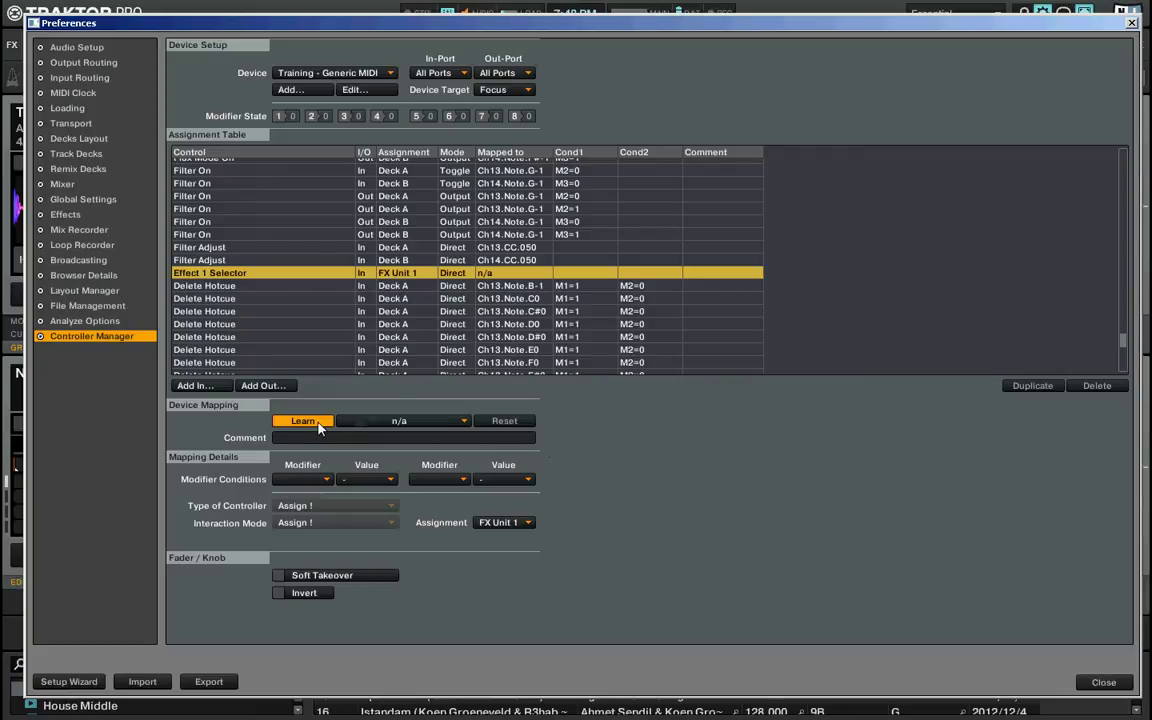
{"action": "left_click", "coordinate": [326, 481]}
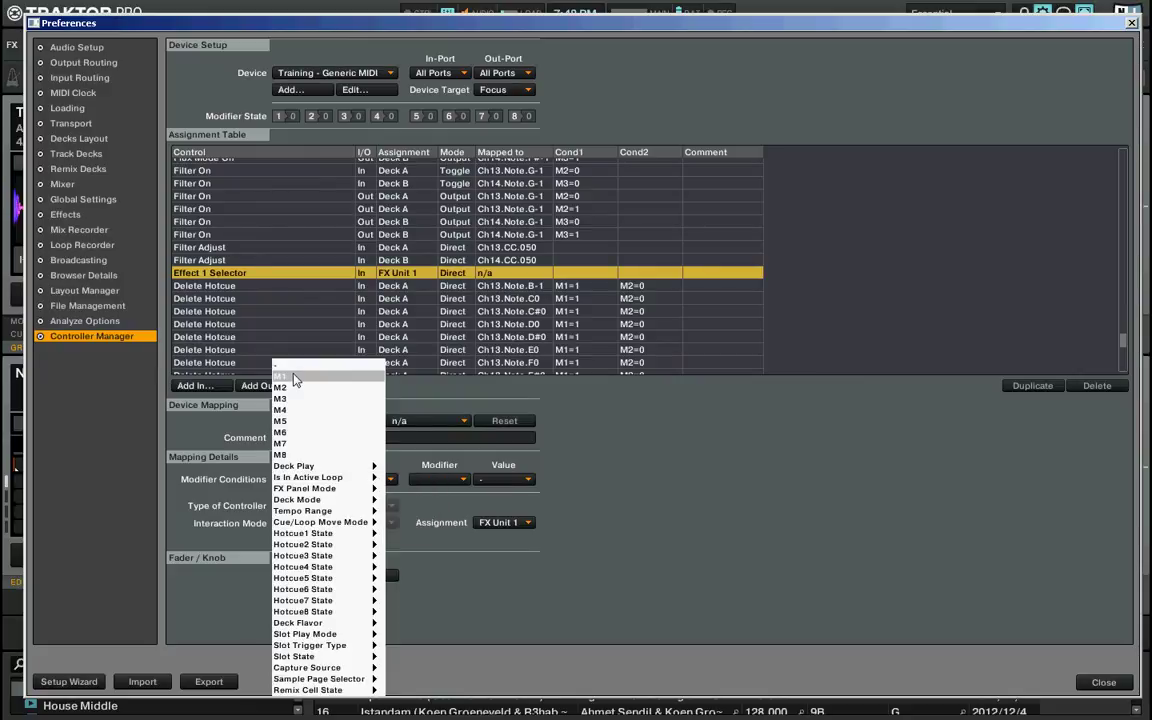
{"action": "left_click", "coordinate": [293, 385]}
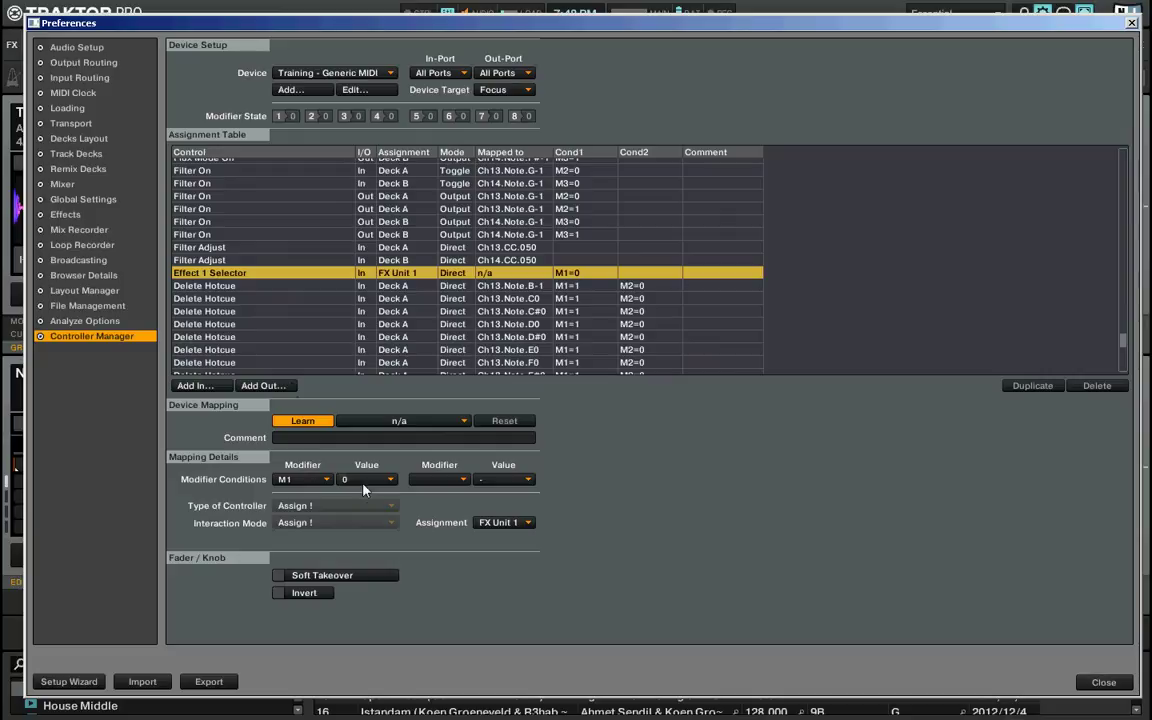
{"action": "left_click", "coordinate": [342, 480]}
{"action": "left_click", "coordinate": [342, 493]}
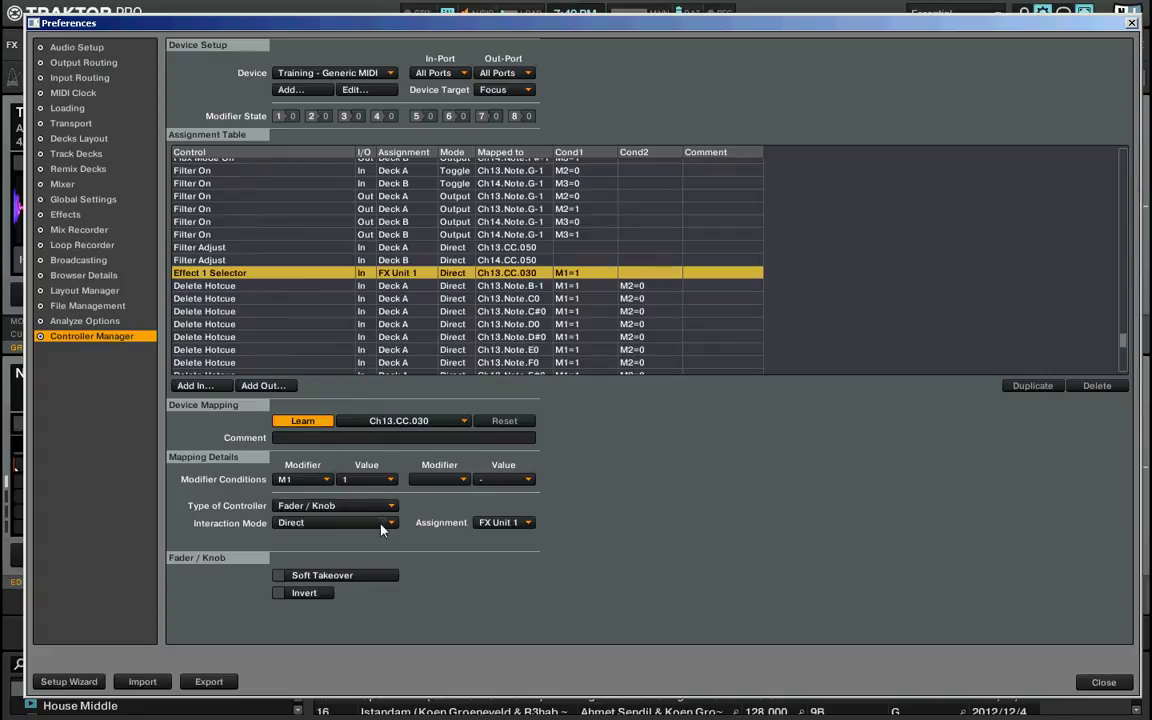
{"action": "left_click", "coordinate": [1104, 683]}
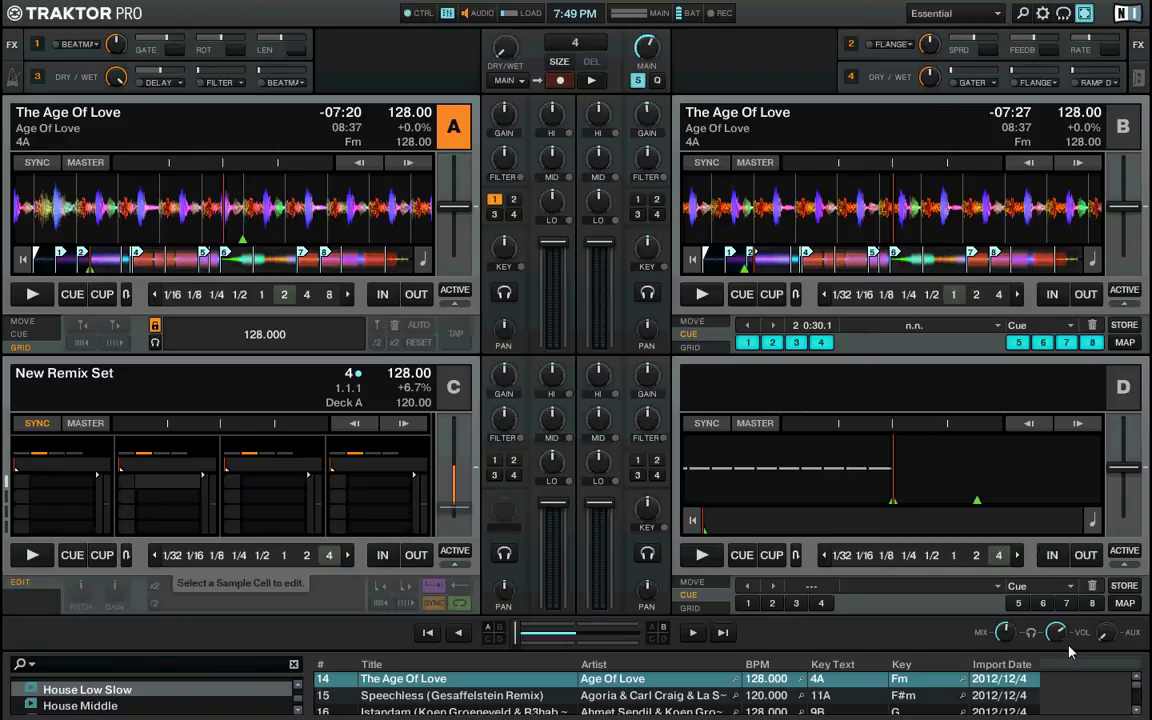
Step: Change the Effect 1 Selector input's controller type to Encoder with 10% rotary sensitivity, and test it on the decks view
{"action": "left_click", "coordinate": [1043, 15]}
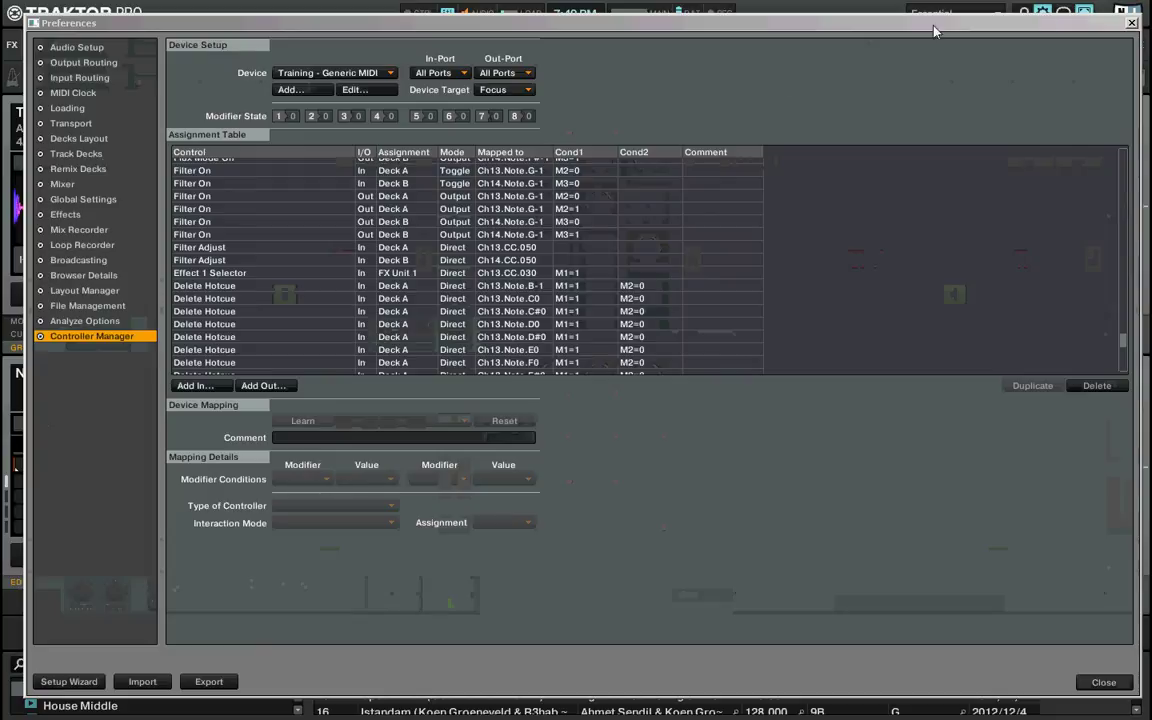
{"action": "left_click", "coordinate": [241, 276]}
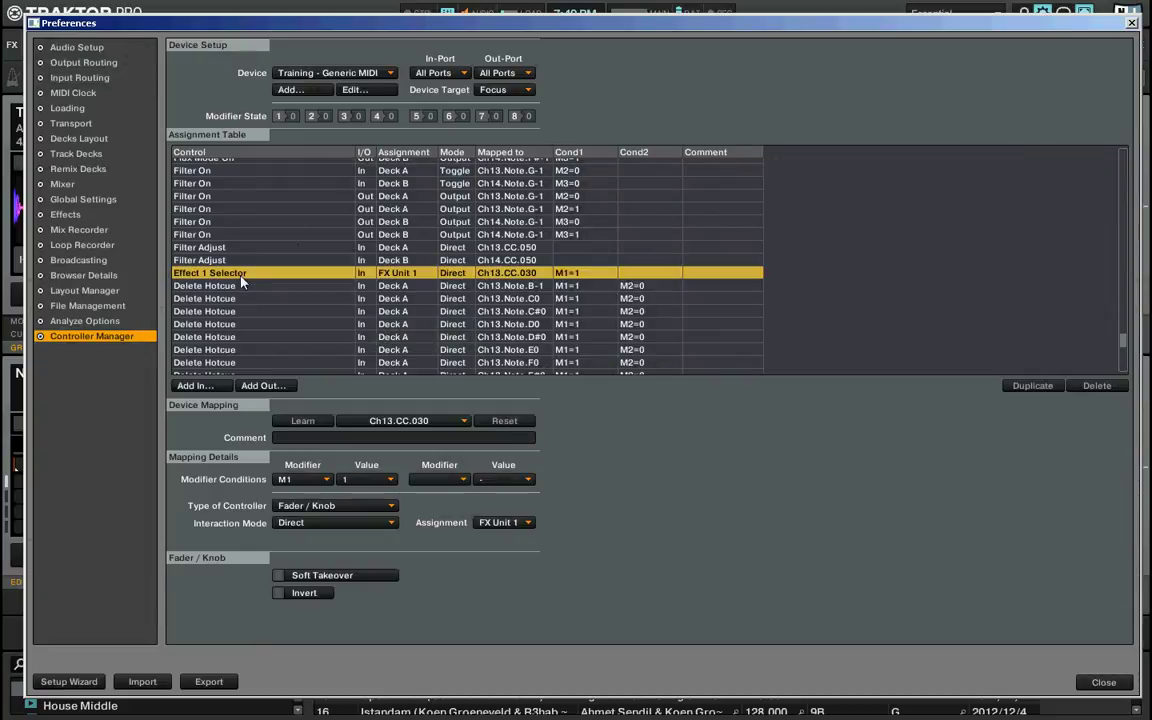
{"action": "left_click", "coordinate": [318, 506]}
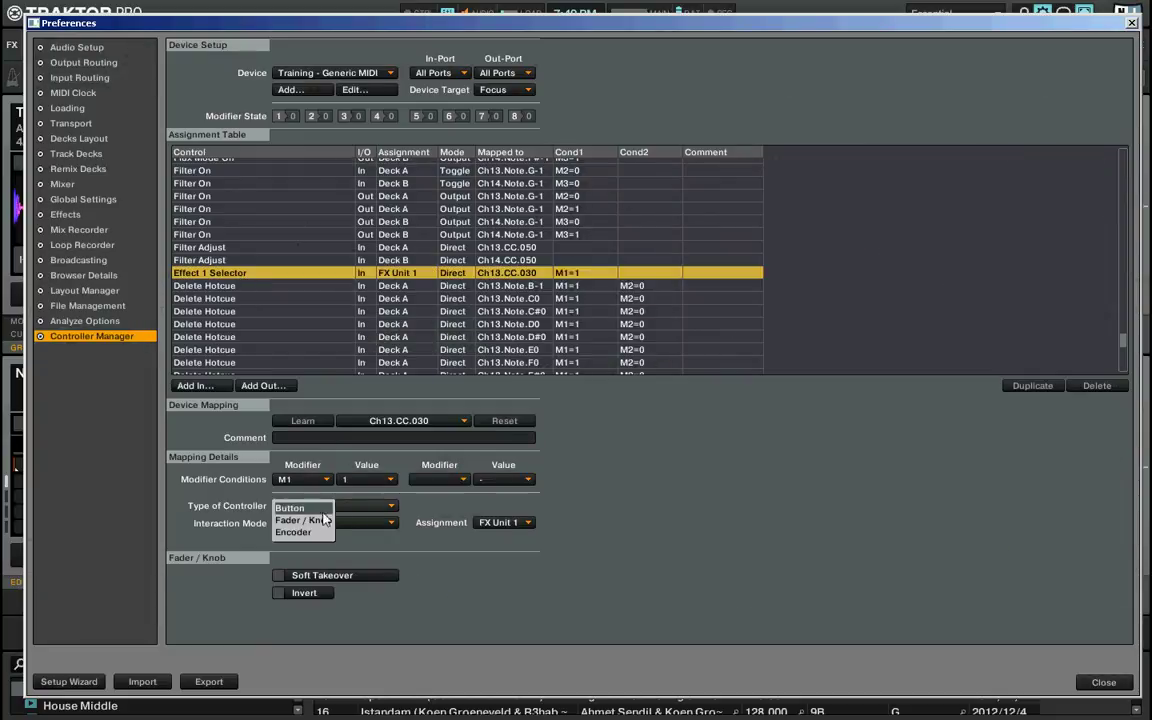
{"action": "left_click", "coordinate": [320, 532]}
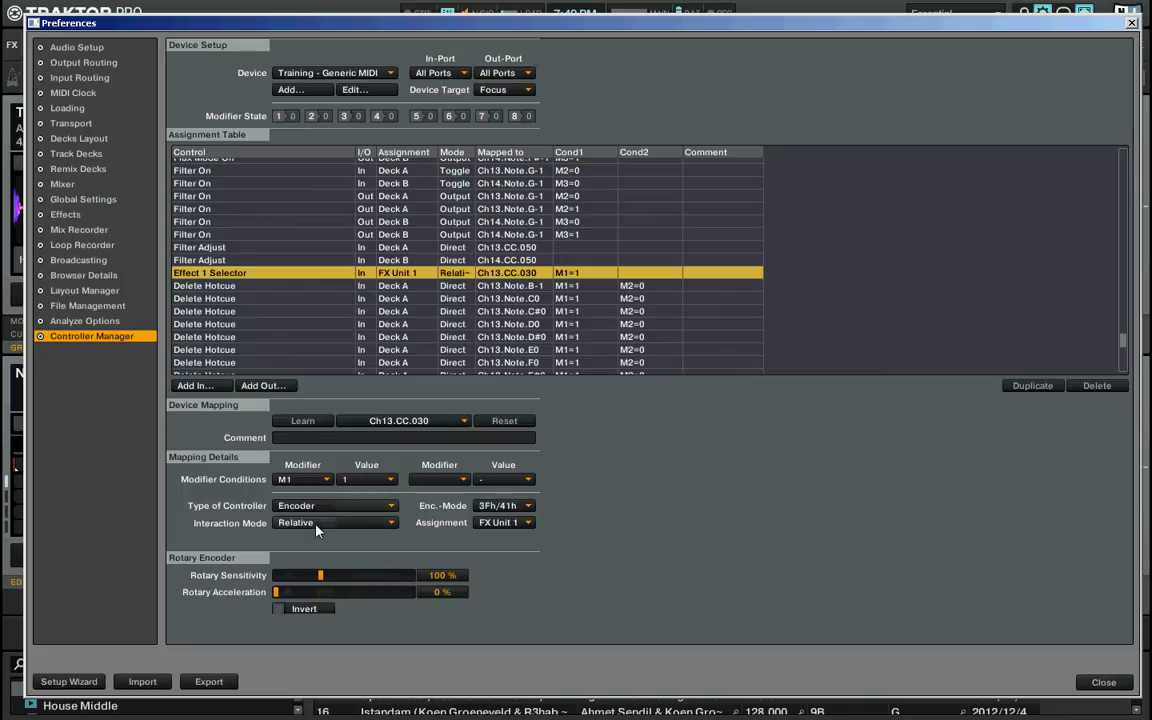
{"action": "double_click", "coordinate": [442, 576]}
{"action": "type", "text": "10"}
{"action": "key", "text": "Return"}
{"action": "left_click", "coordinate": [1103, 682]}
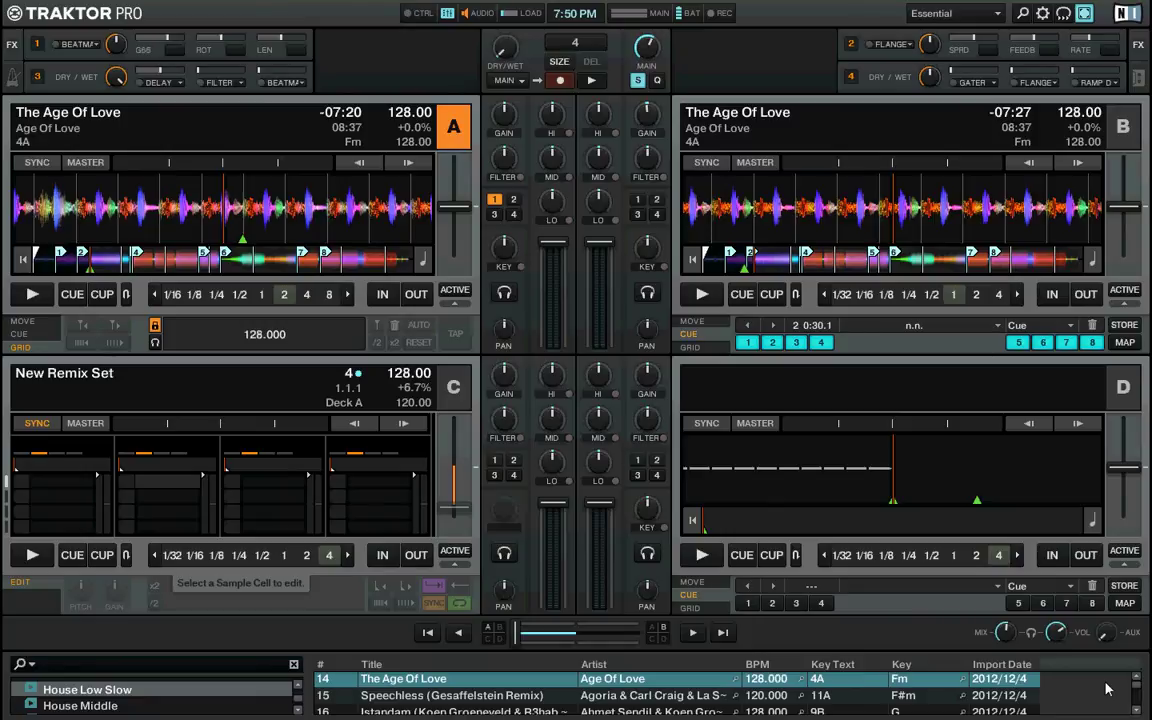
Step: Try a rotary sensitivity of 30% on the Effect 1 Selector input and return to the decks to test it
{"action": "left_click", "coordinate": [1045, 15]}
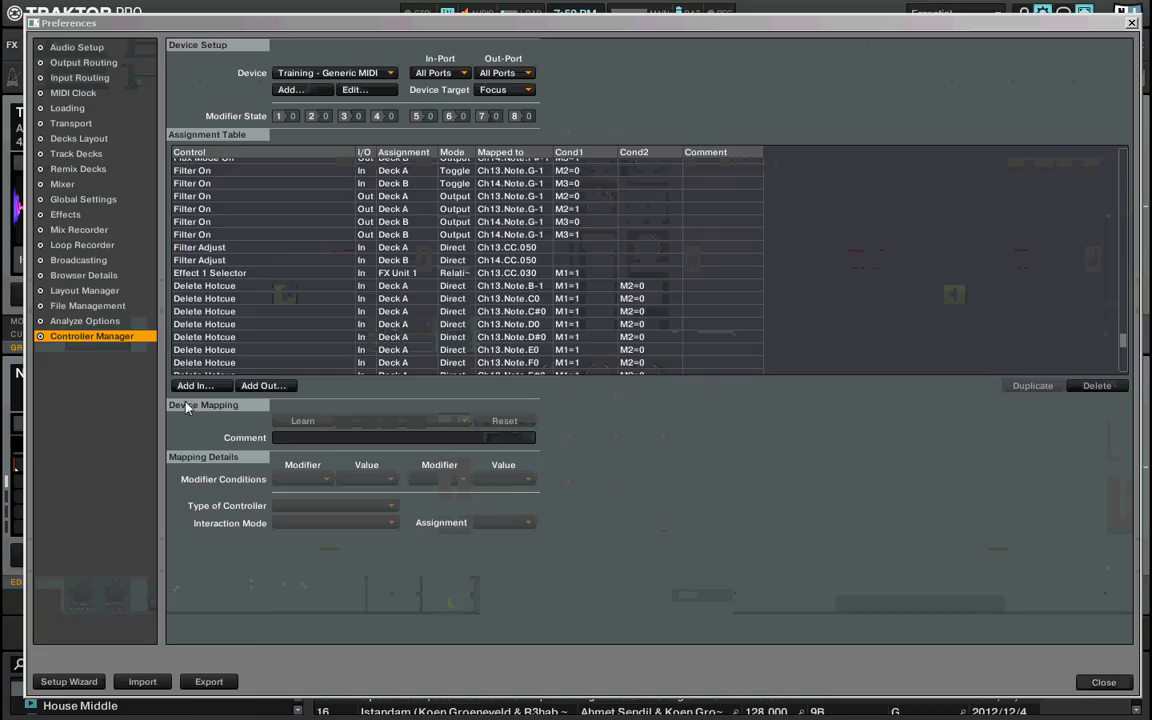
{"action": "left_click", "coordinate": [232, 273]}
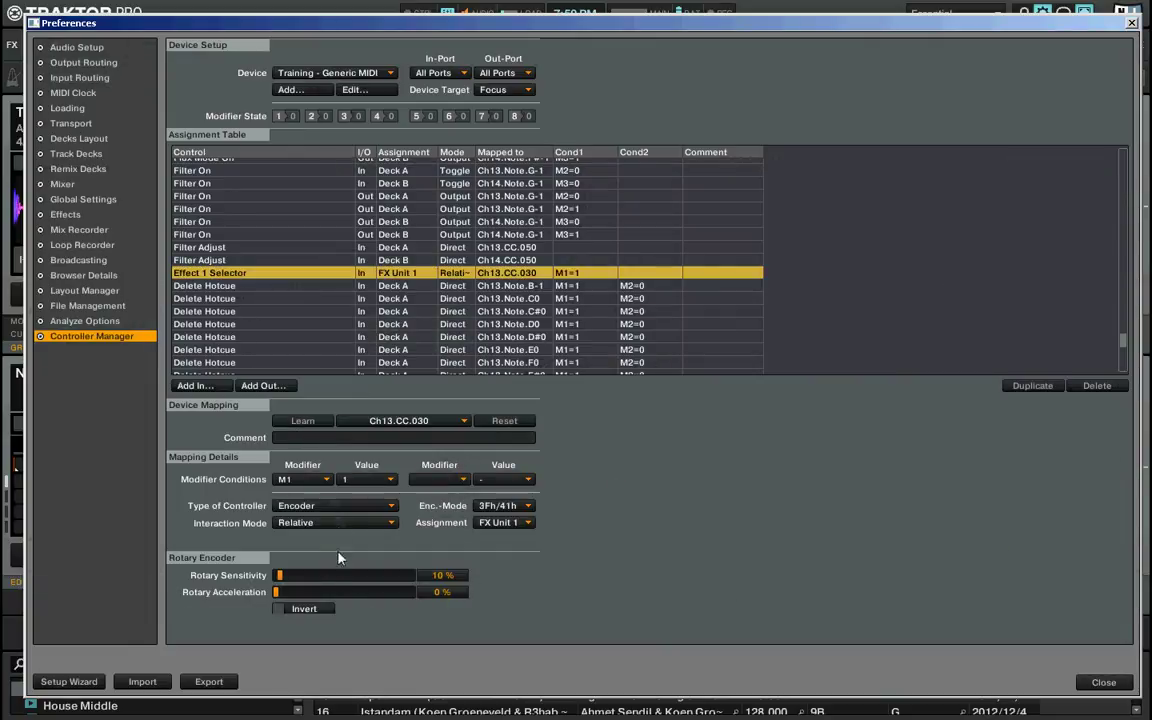
{"action": "left_click", "coordinate": [441, 576]}
{"action": "key", "text": "BackSpace"}
{"action": "key", "text": "Return"}
{"action": "left_click", "coordinate": [1103, 681]}
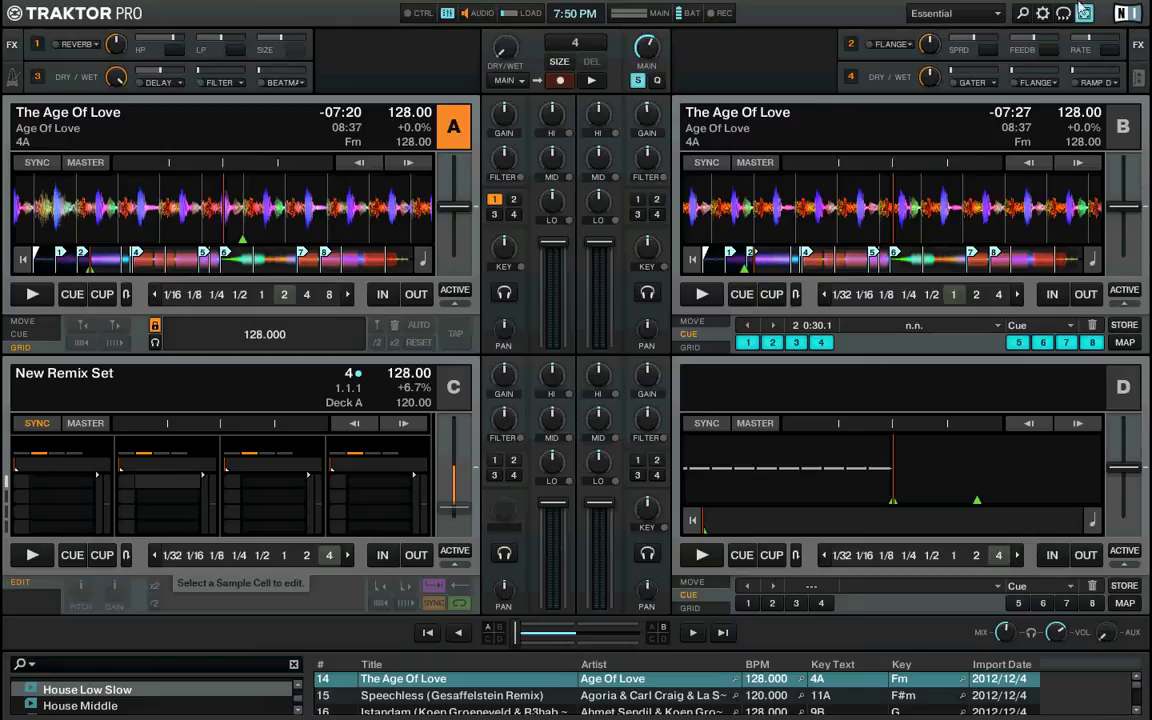
Step: Try a rotary acceleration of 10% on the Effect 1 Selector input and return to the decks to test it
{"action": "left_click", "coordinate": [1045, 13]}
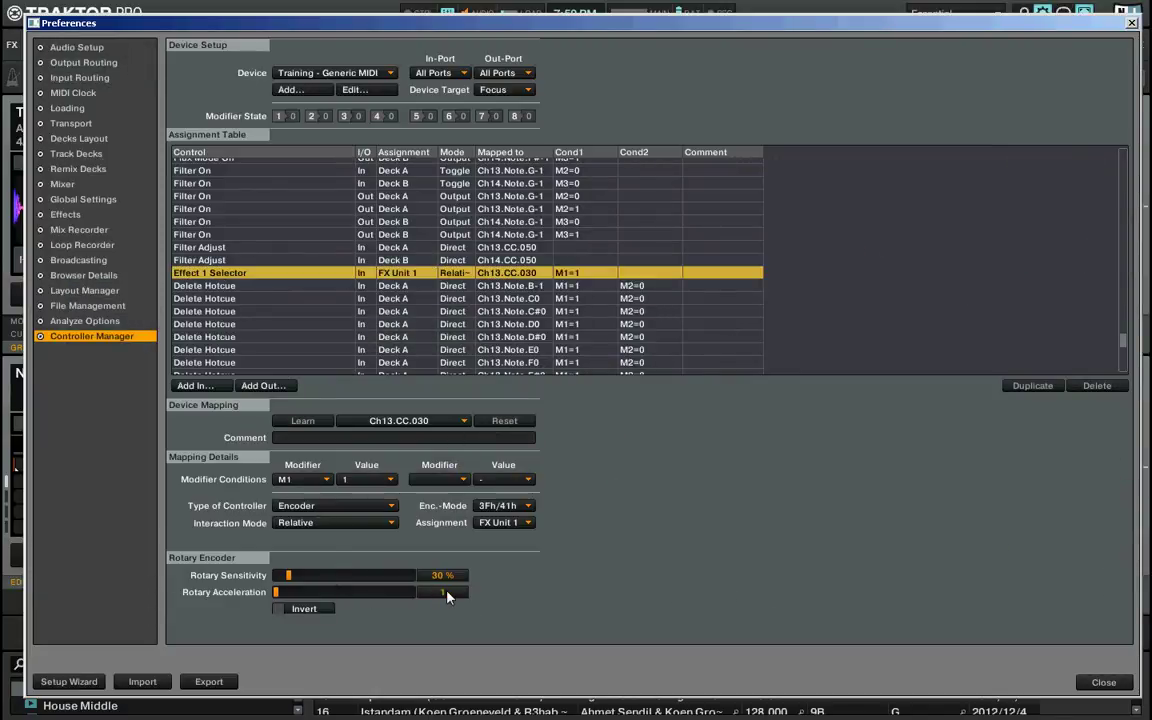
{"action": "mouse_move", "coordinate": [448, 596]}
{"action": "left_mouse_down"}
{"action": "mouse_move", "coordinate": [470, 596]}
{"action": "mouse_move", "coordinate": [432, 597]}
{"action": "left_mouse_up"}
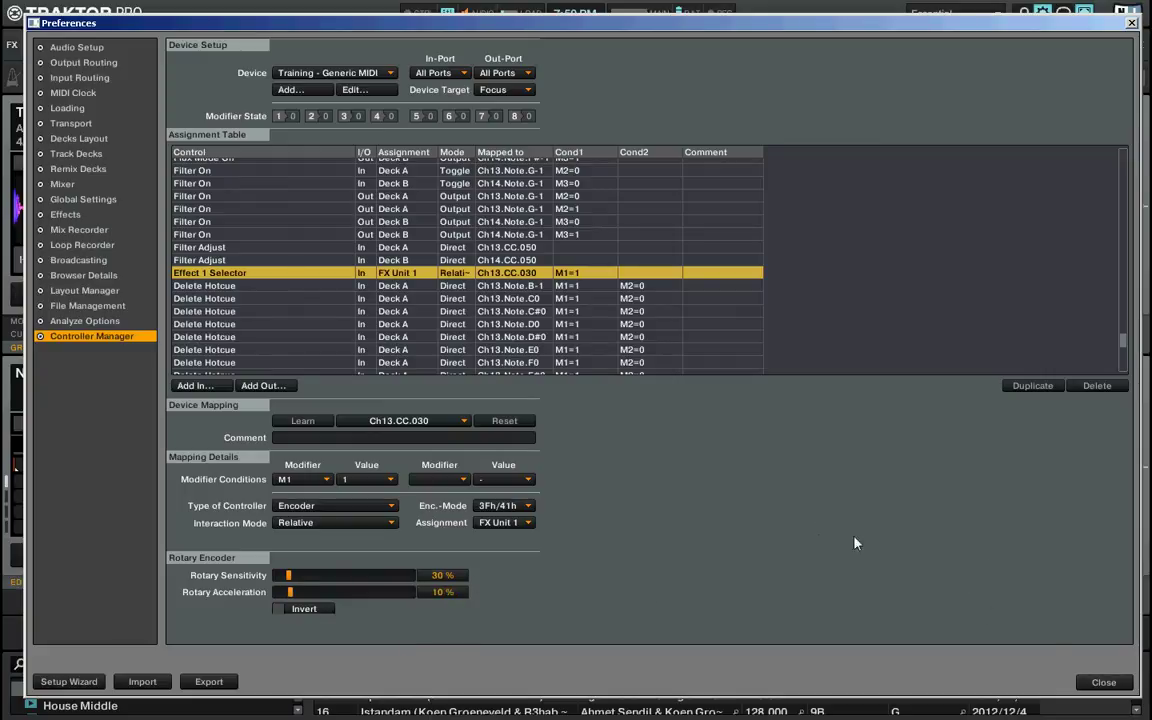
{"action": "left_click", "coordinate": [1103, 682]}
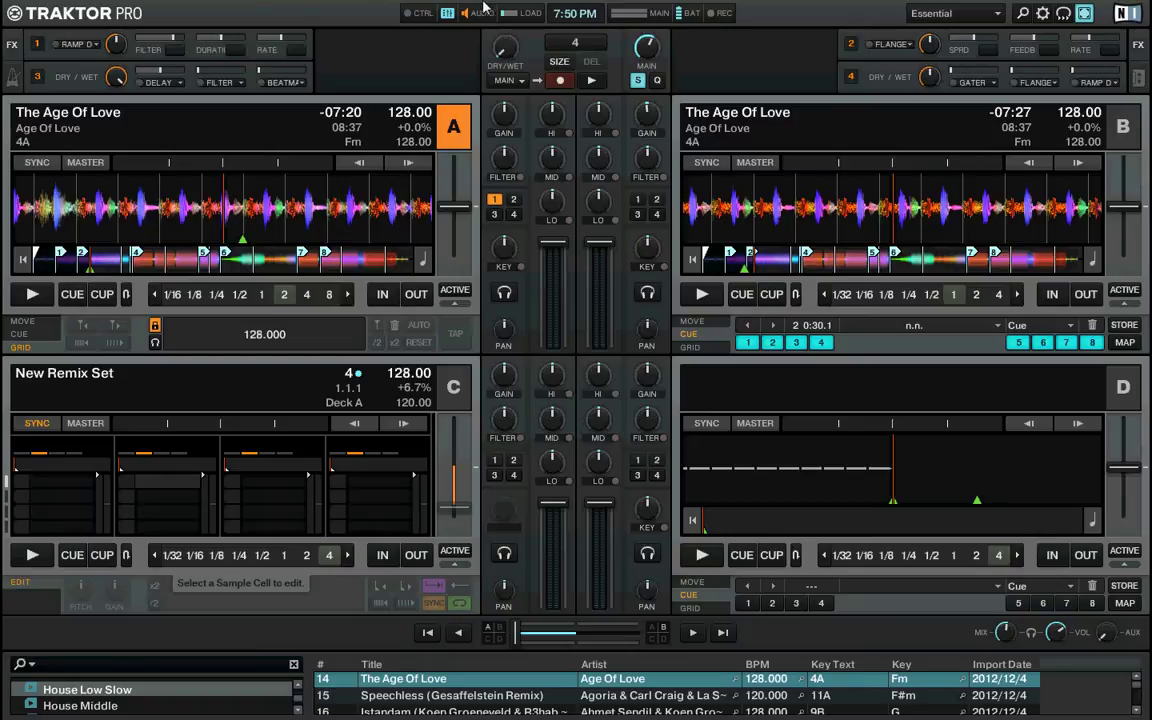
Step: Try a rotary acceleration of 19% on the Effect 1 Selector input and test the effect selection on the decks view
{"action": "key", "text": "ctrl+comma"}
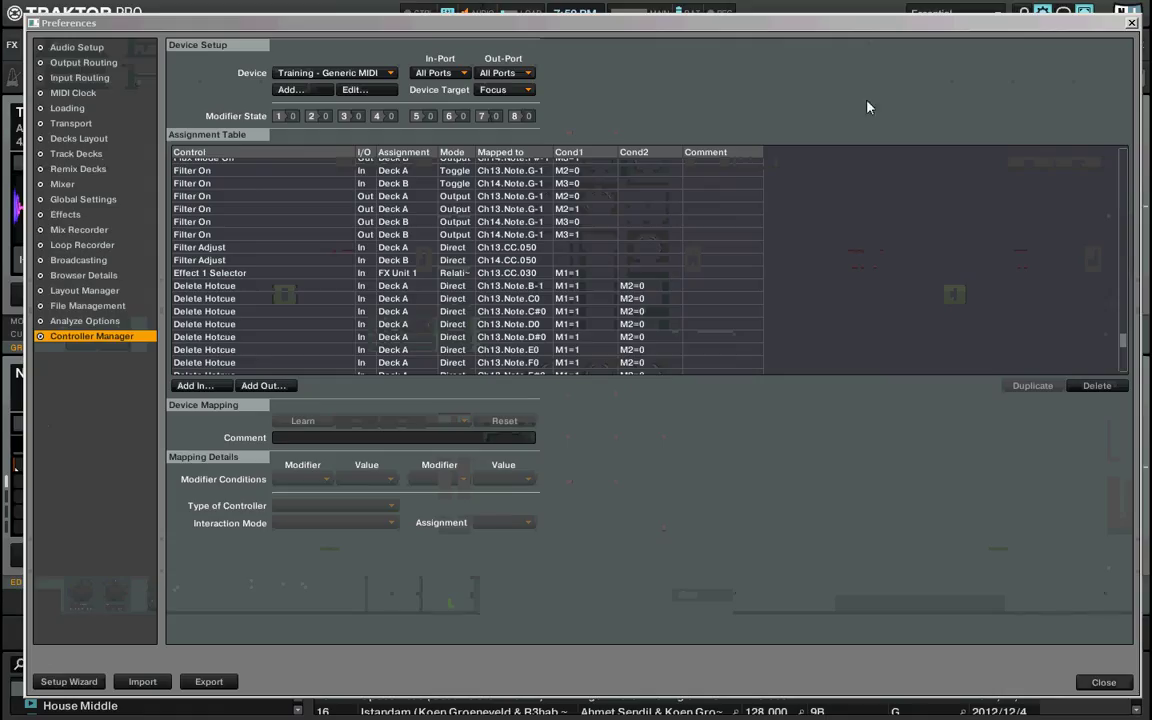
{"action": "left_click", "coordinate": [220, 273]}
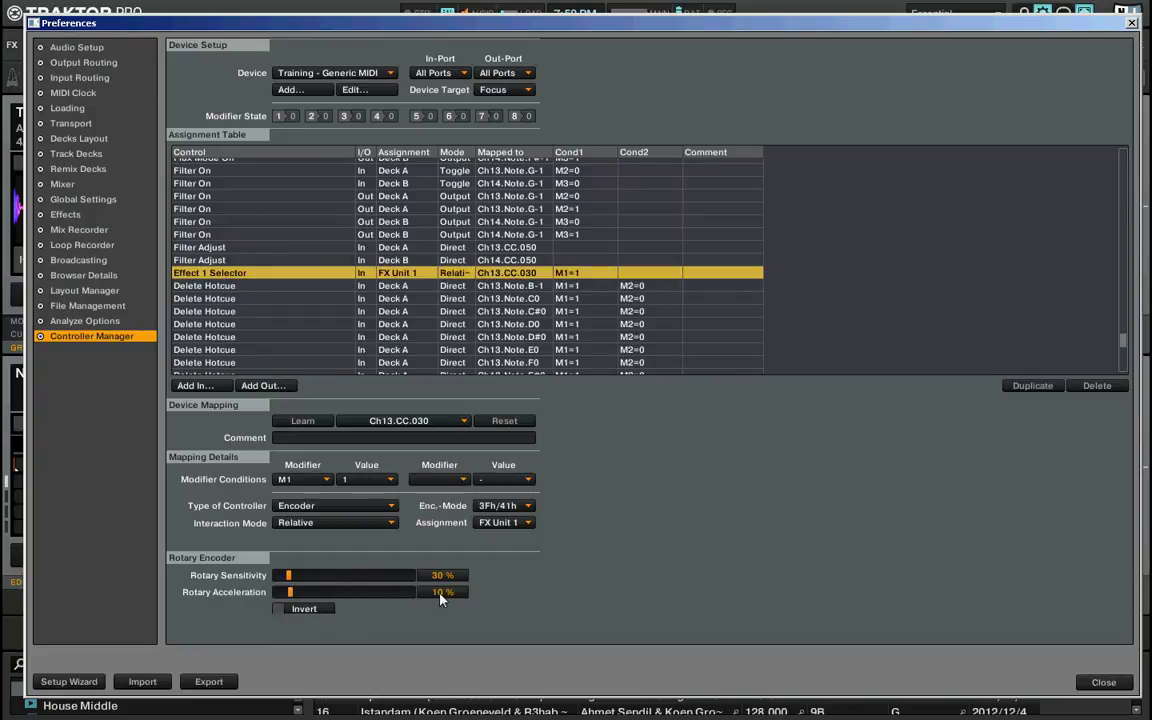
{"action": "scroll", "coordinate": [441, 592], "scroll_direction": "down", "scroll_amount": 2}
{"action": "type", "text": "0"}
{"action": "key", "text": "Return"}
{"action": "left_click", "coordinate": [1095, 682]}
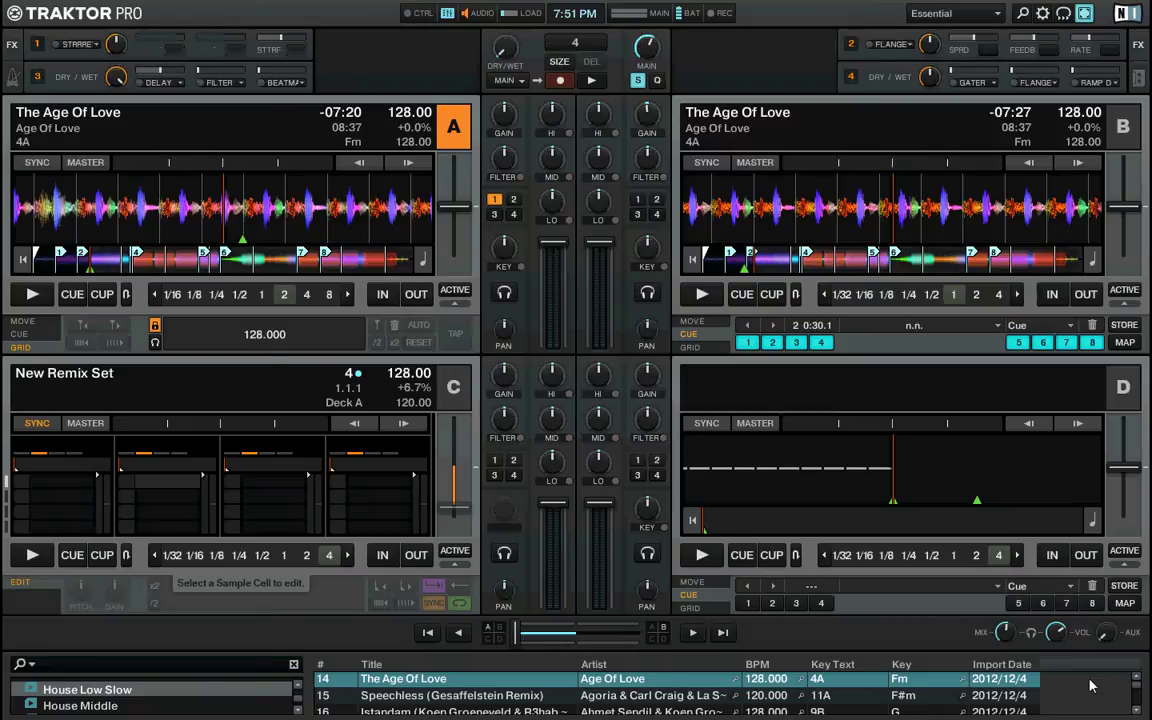
Step: Try a higher rotary sensitivity on the Effect 1 Selector input and test it on the decks view
{"action": "left_click", "coordinate": [1043, 14]}
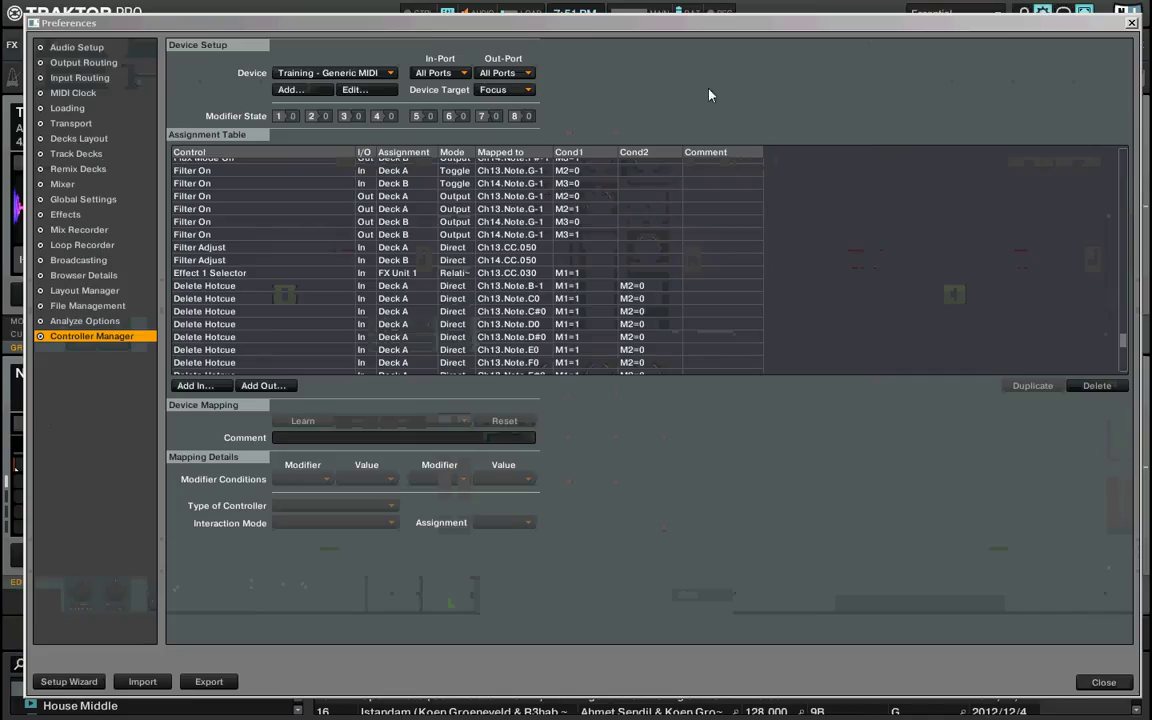
{"action": "left_click", "coordinate": [347, 276]}
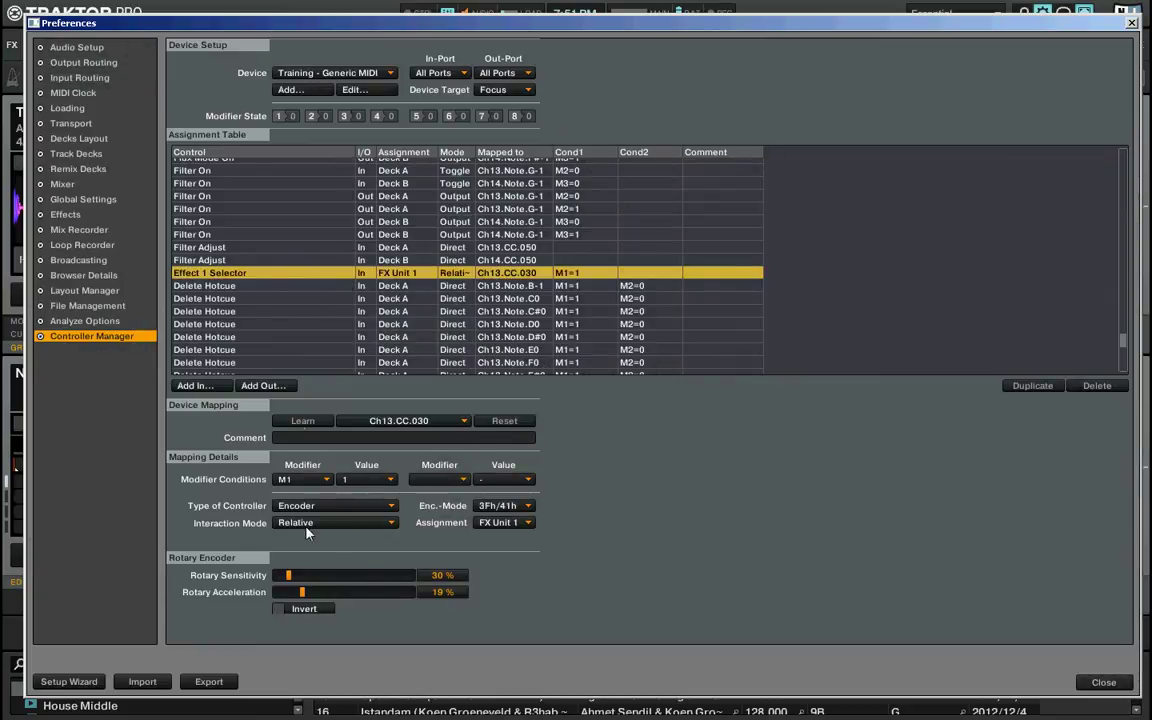
{"action": "double_click", "coordinate": [443, 576]}
{"action": "type", "text": "5"}
{"action": "left_click", "coordinate": [1120, 686]}
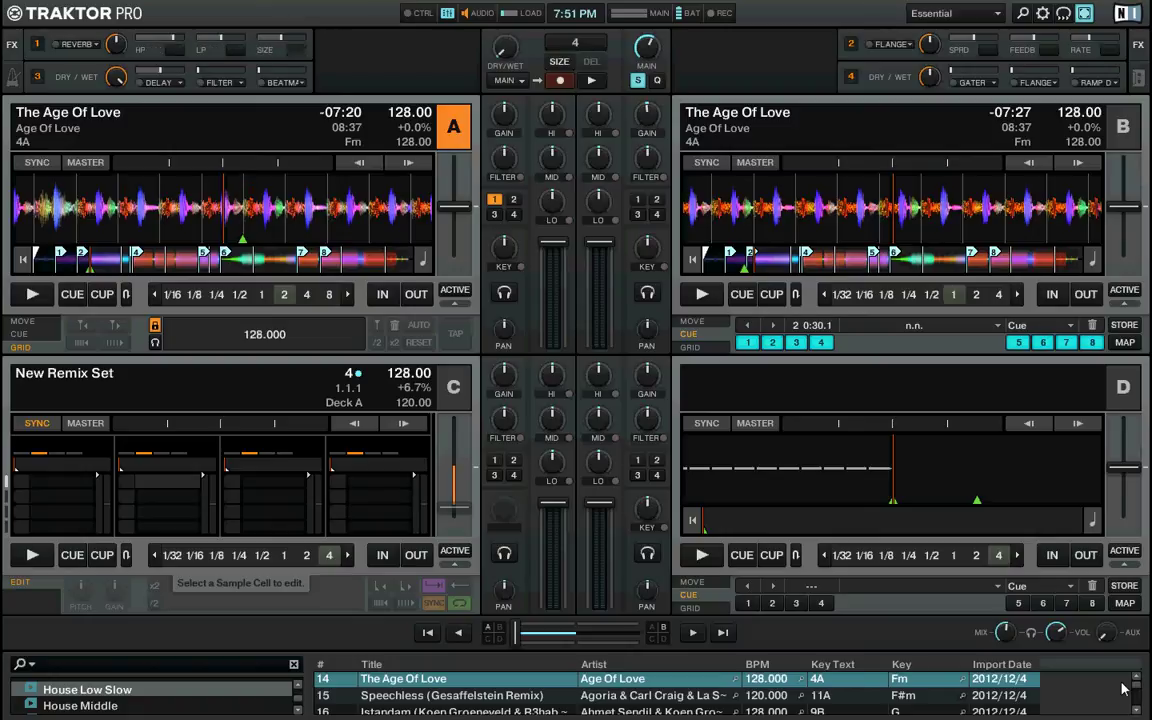
Step: Set the Effect 1 Selector input's rotary sensitivity to 75% and acceleration to 20%, and test it on the decks view
{"action": "left_click", "coordinate": [1042, 13]}
{"action": "left_click", "coordinate": [273, 274]}
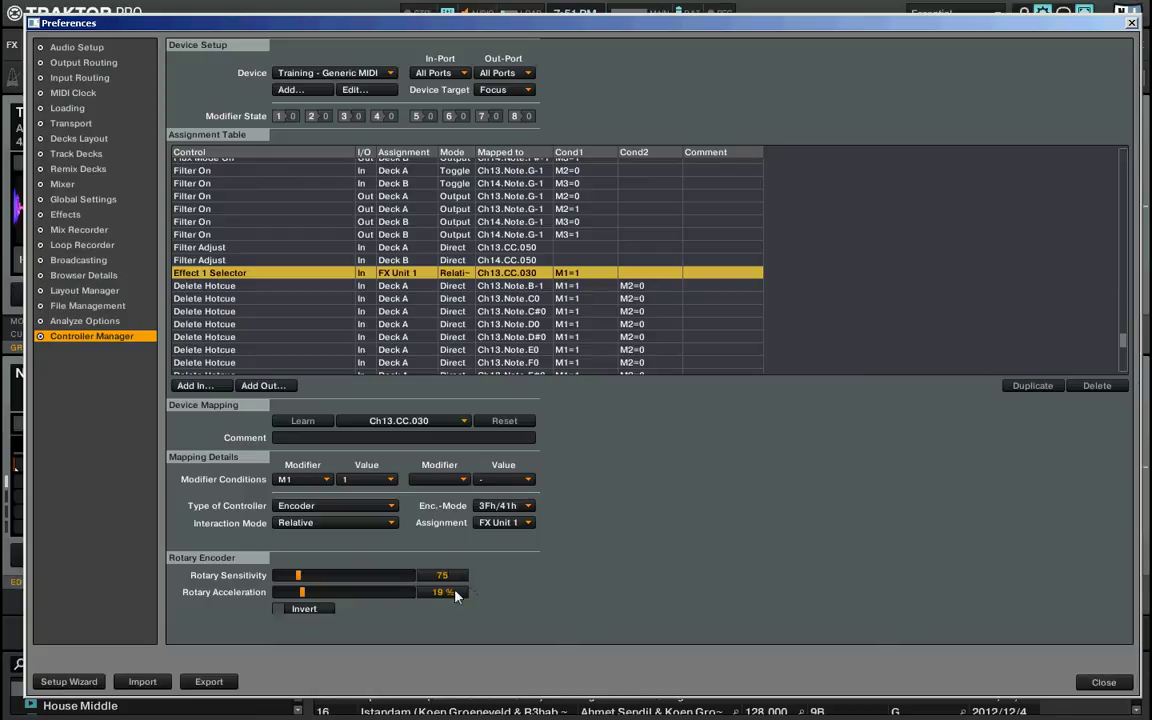
{"action": "left_click_drag", "start_coordinate": [449, 596], "coordinate": [448, 591]}
{"action": "left_click", "coordinate": [1103, 681]}
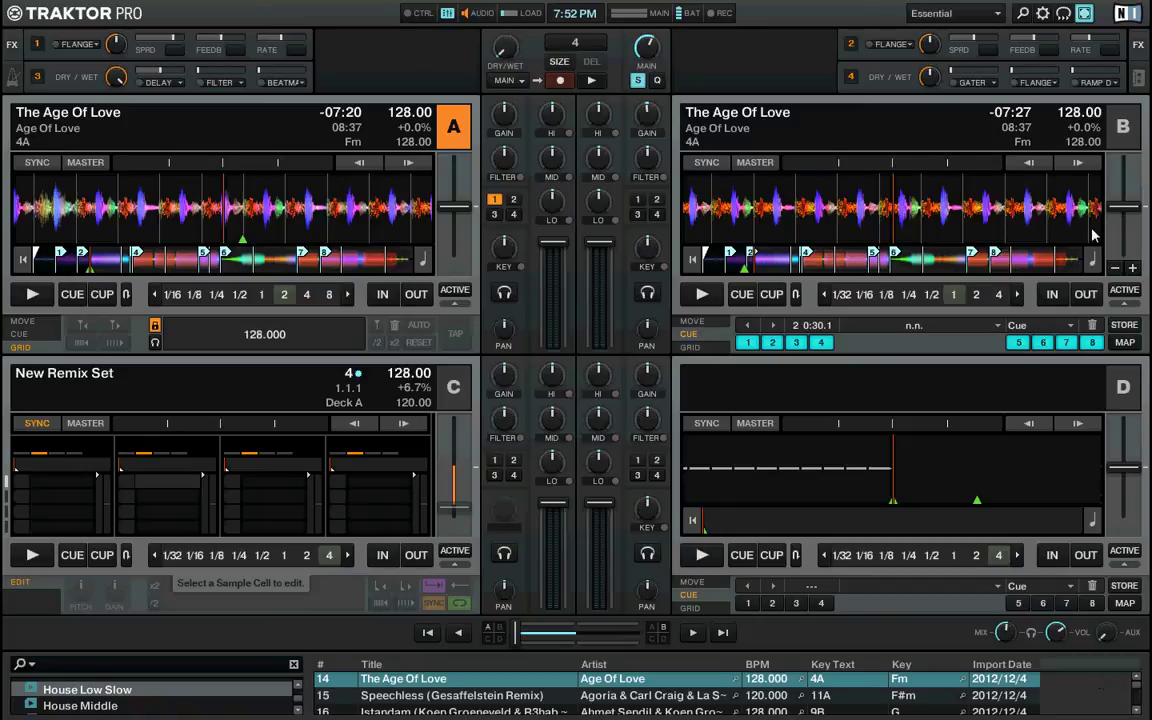
Step: Review the Effect 1 Selector input's mapping and encoder settings, and return to the decks view
{"action": "left_click", "coordinate": [1043, 14]}
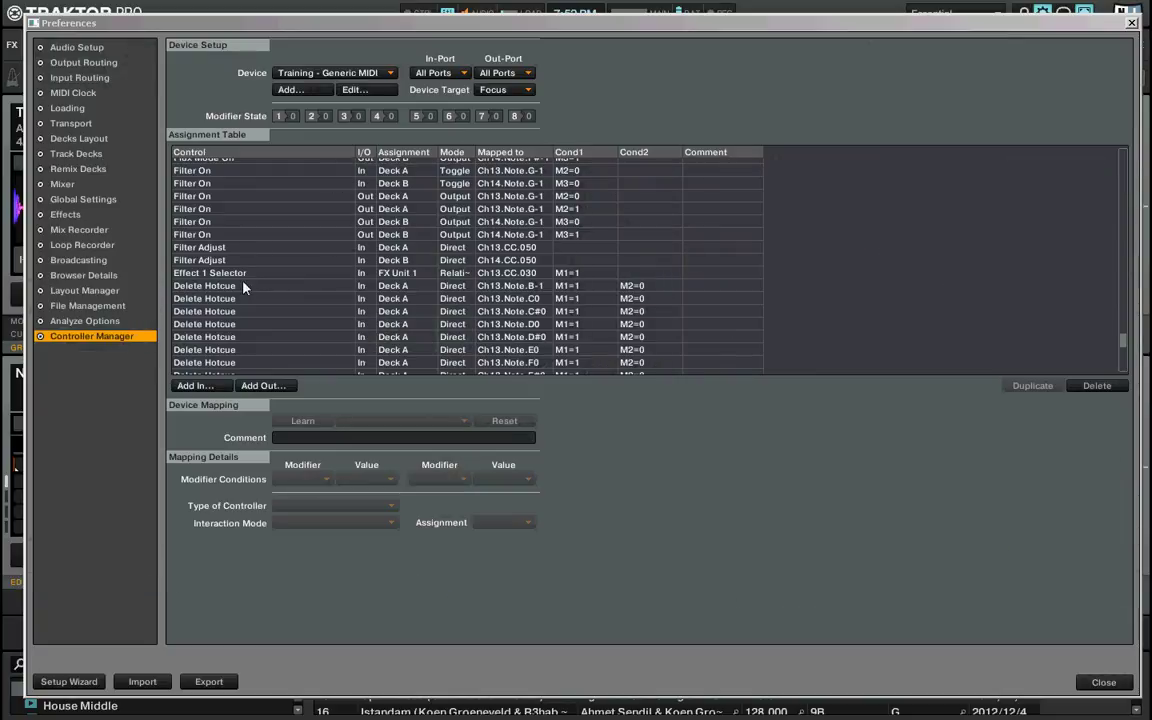
{"action": "left_click", "coordinate": [244, 275]}
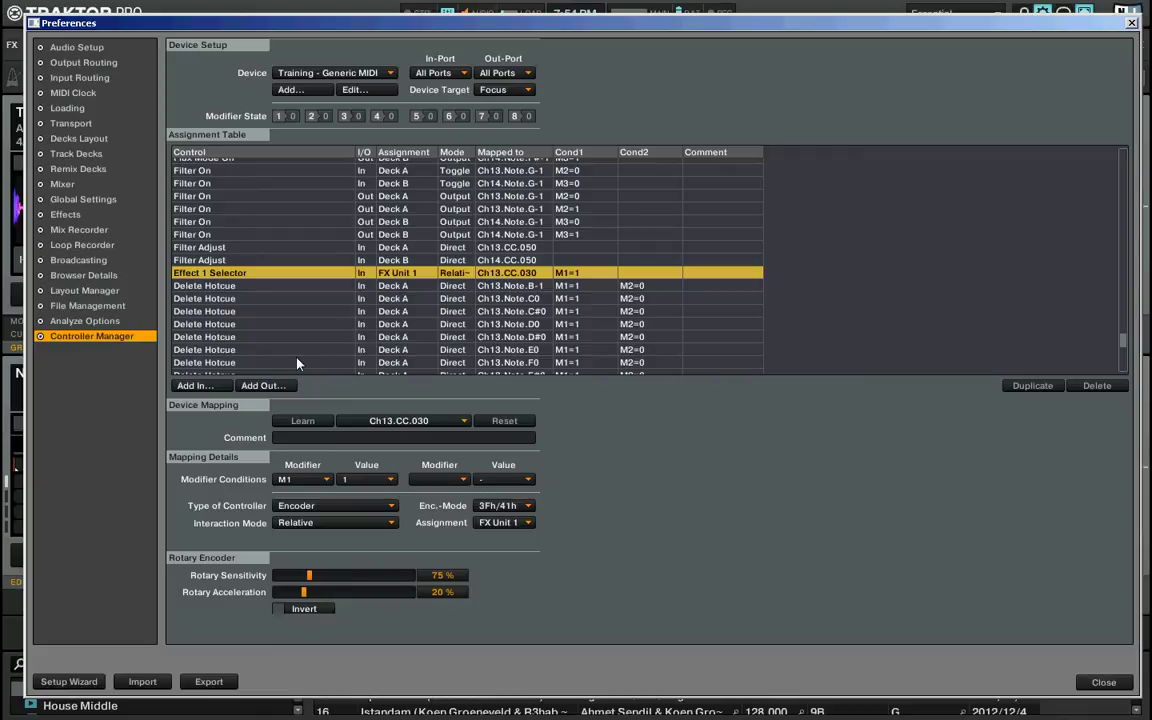
{"action": "left_click", "coordinate": [1103, 682]}
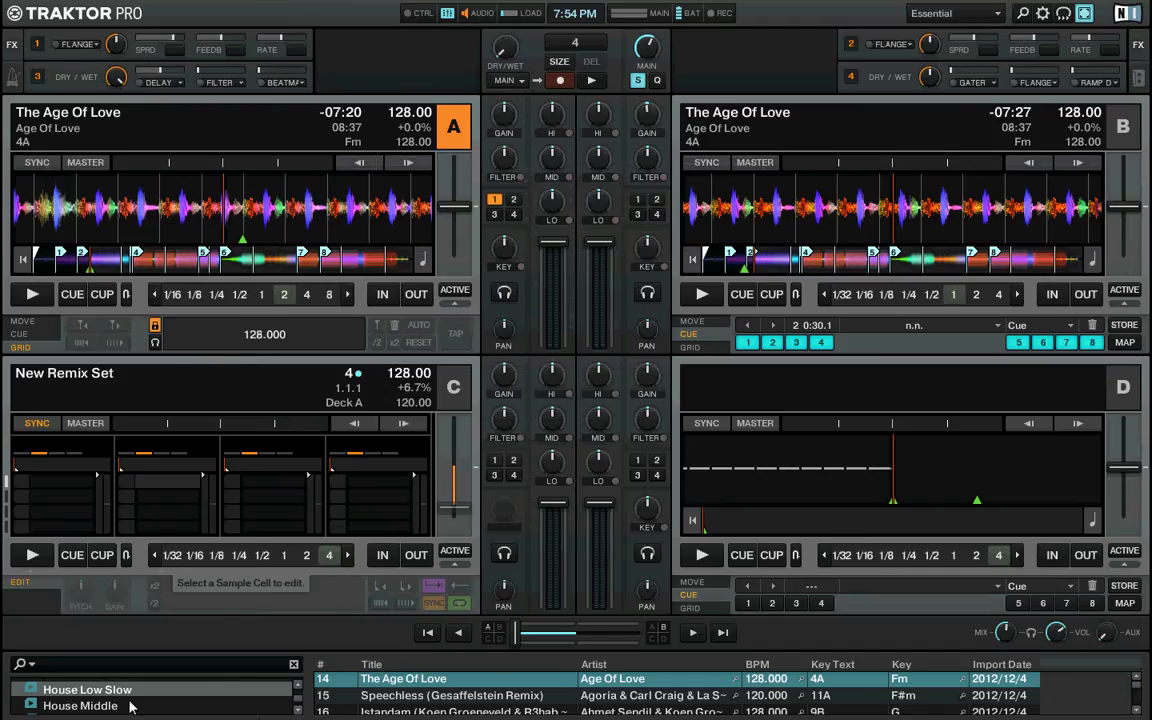
Step: Leave Traktor's full-screen view for the Windows desktop and show the hidden notification icons
{"action": "left_click", "coordinate": [1085, 13]}
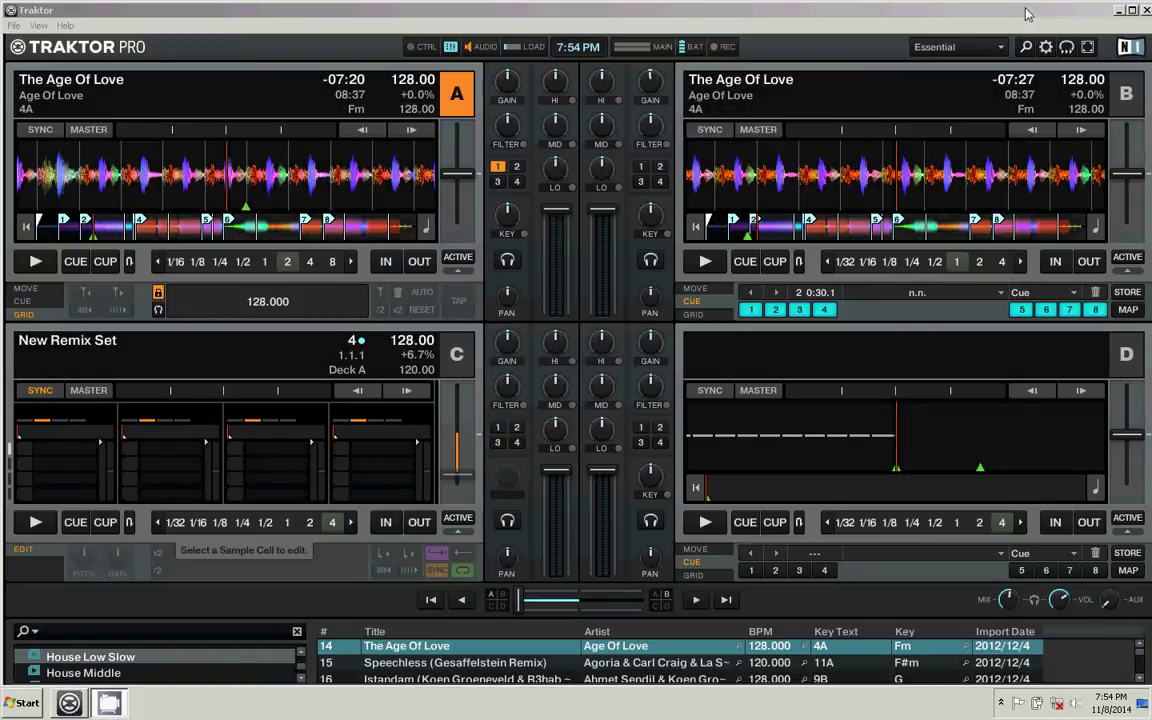
{"action": "key", "text": "super+d"}
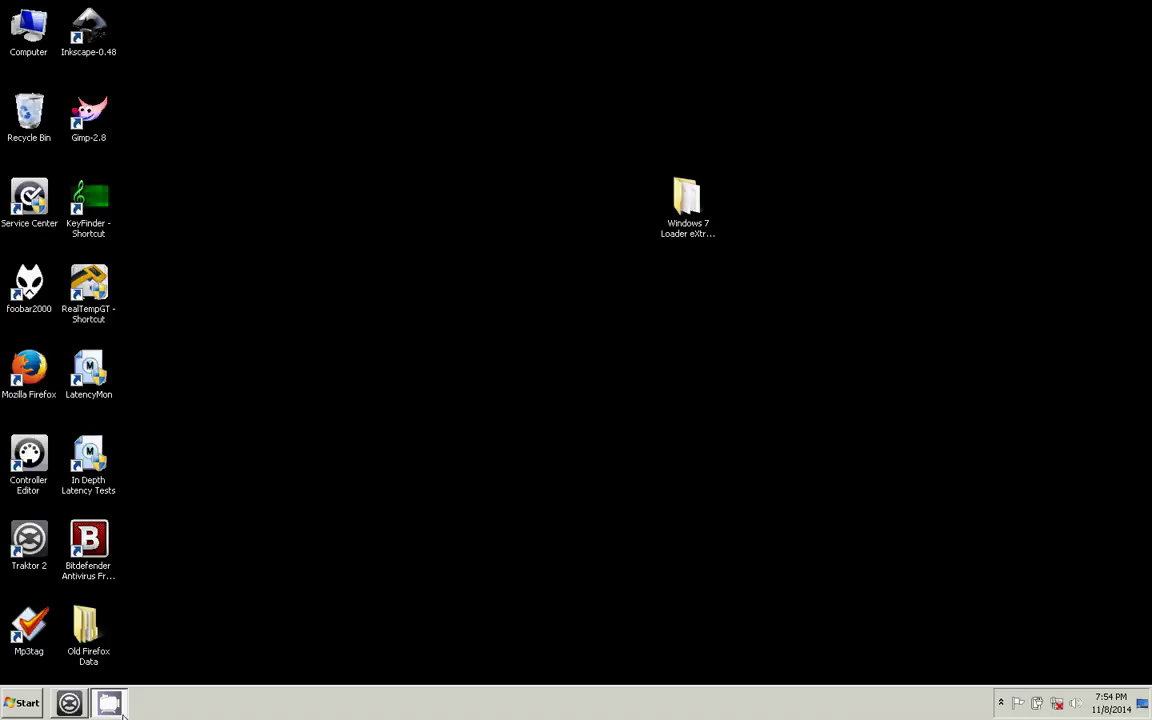
{"action": "left_click", "coordinate": [999, 703]}
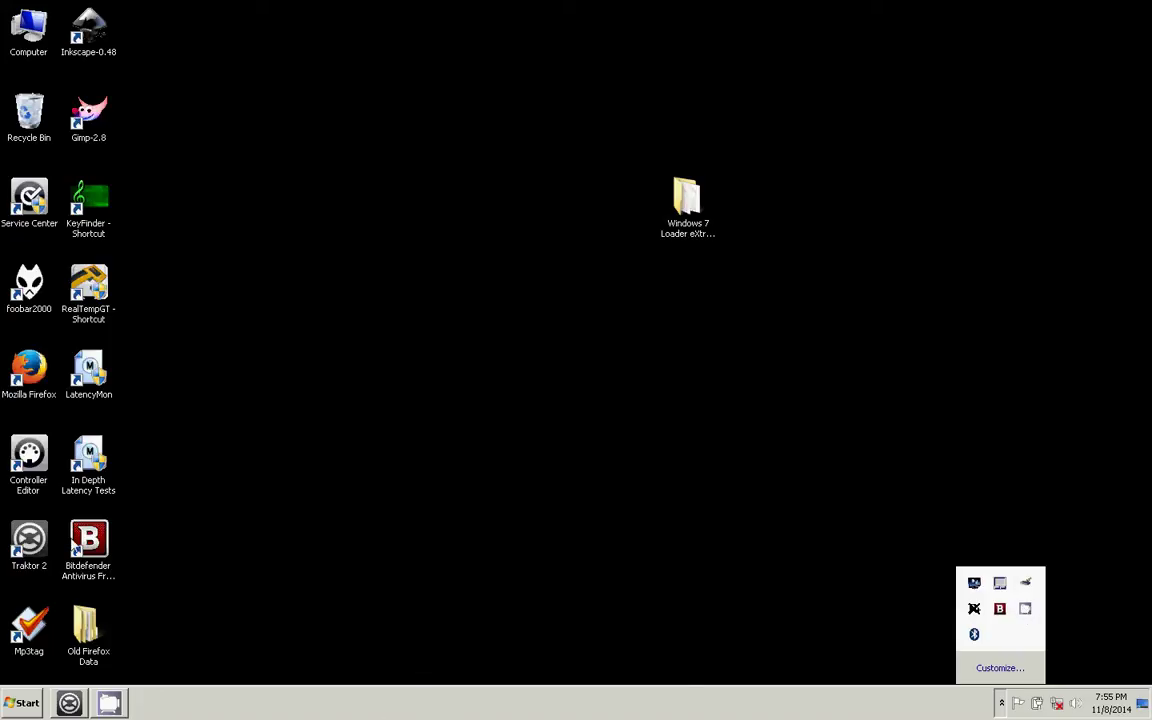
{"action": "mouse_move", "coordinate": [110, 706]}
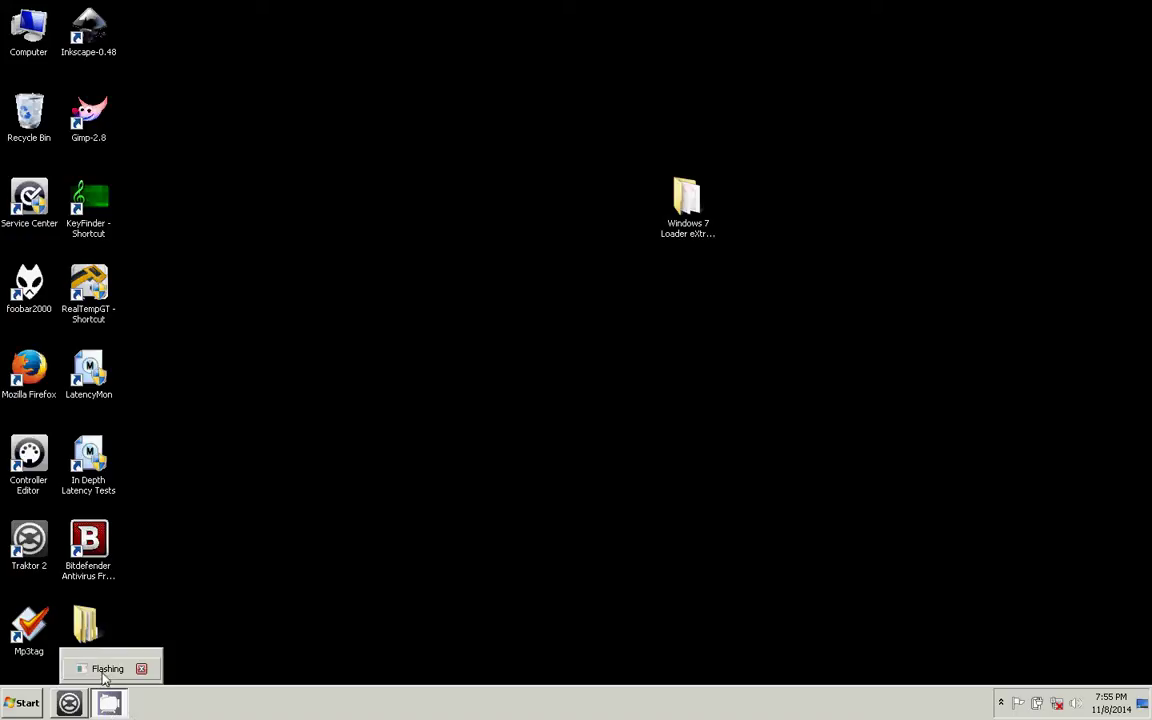
{"action": "left_click", "coordinate": [1000, 704]}
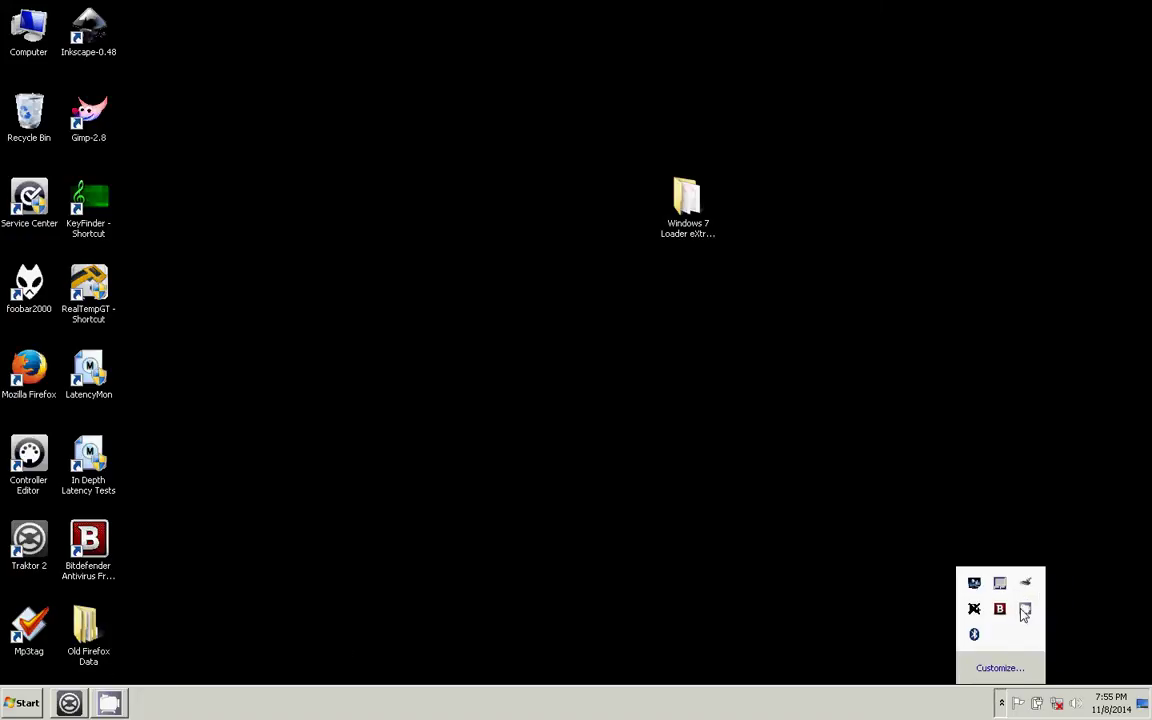